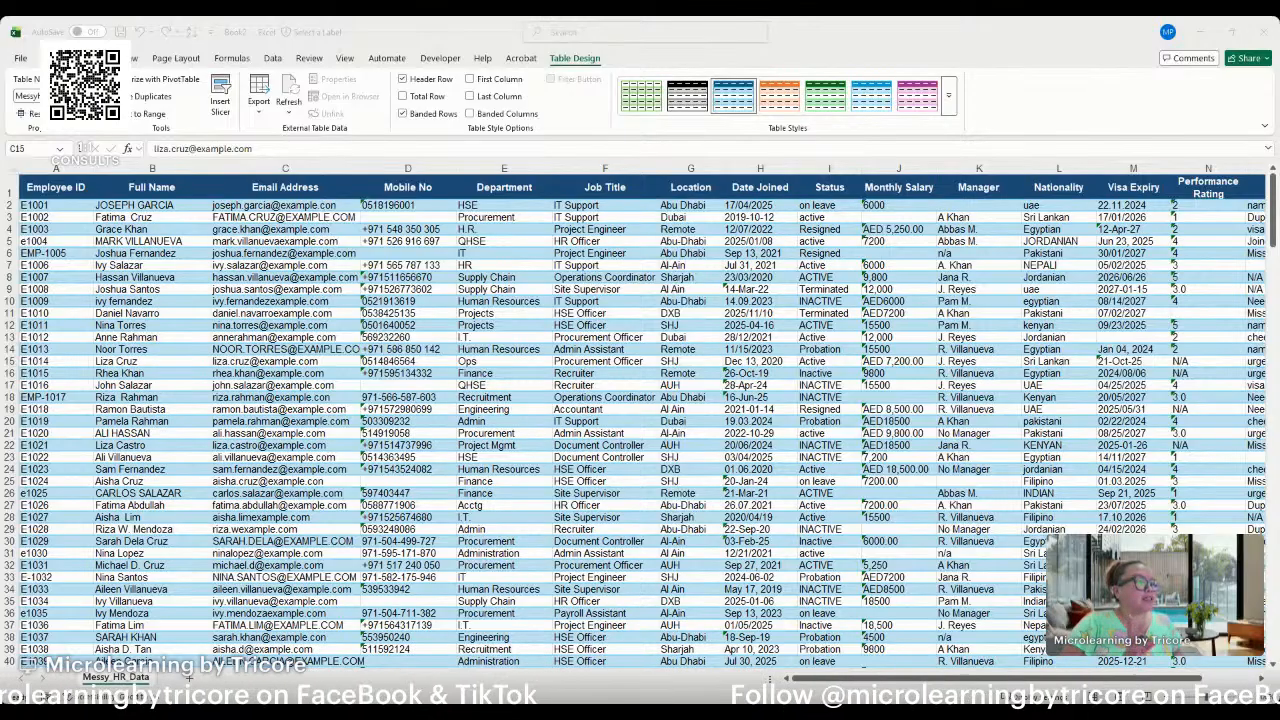
pyautogui.click(65, 187)
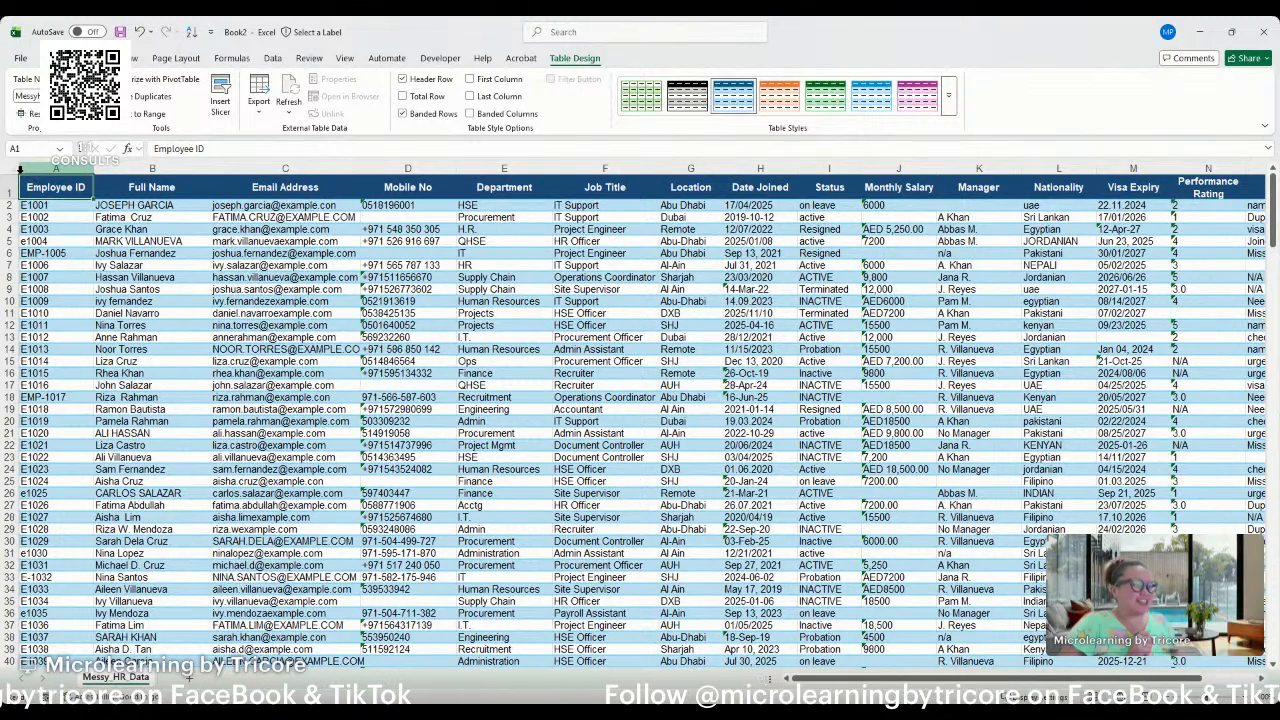
pyautogui.click(224, 252)
pyautogui.hotkey('ctrl', 'Home')
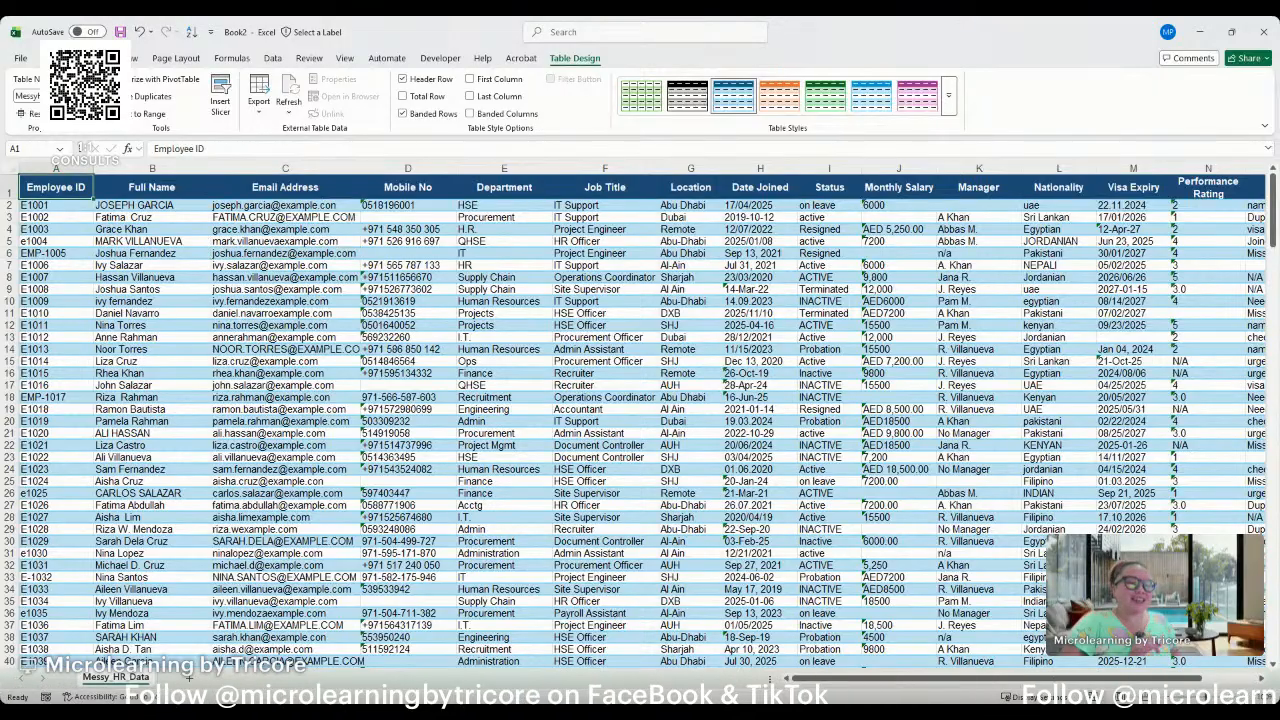
pyautogui.hotkey('alt', 'Tab')
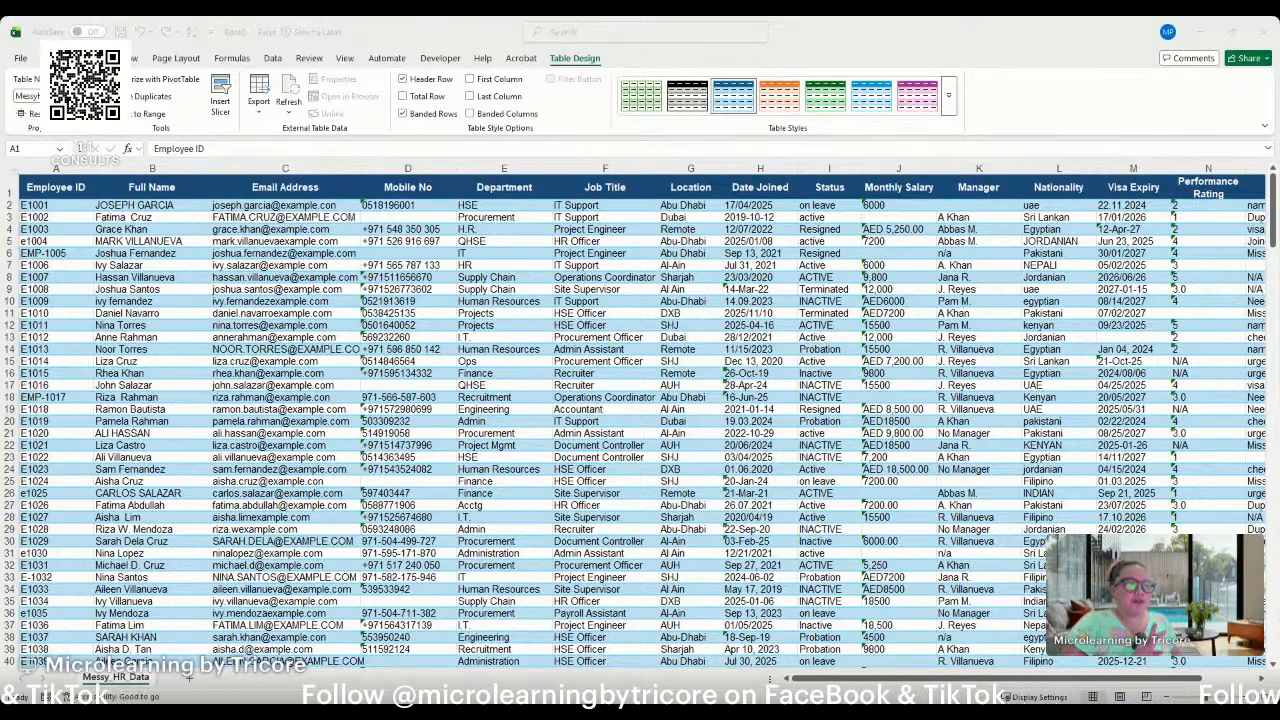
pyautogui.hotkey('alt', 'Tab')
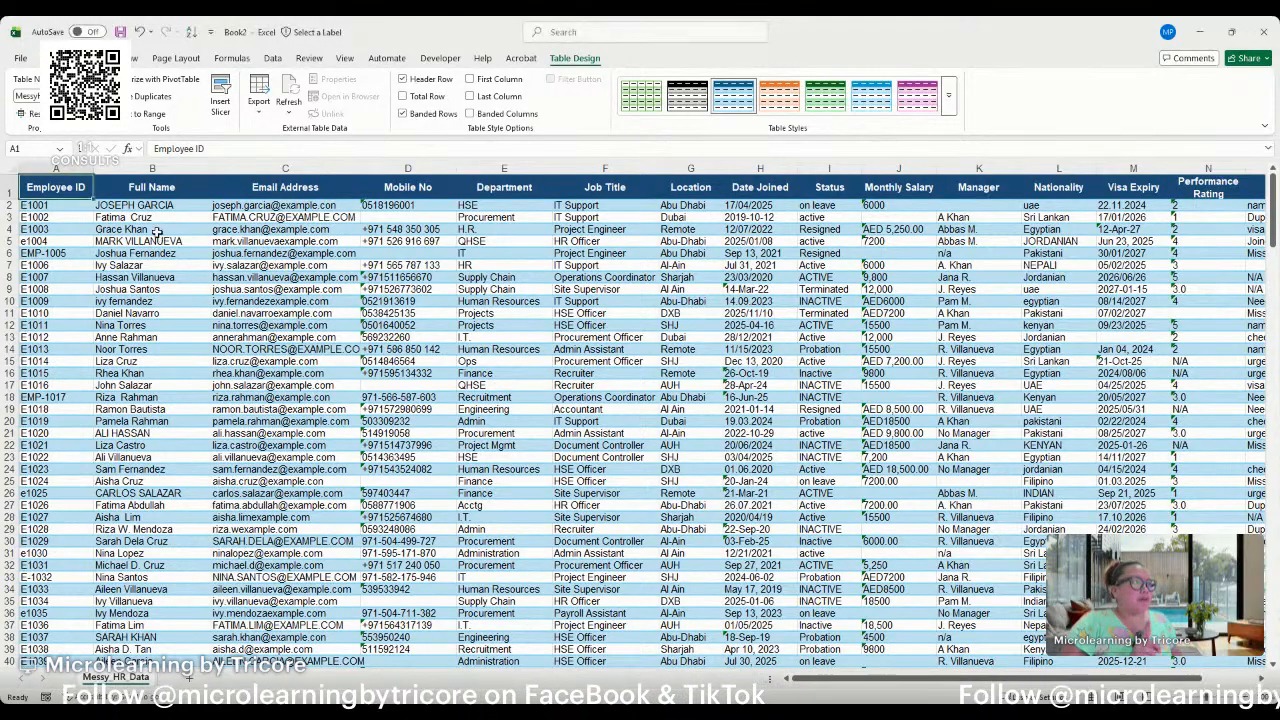
# Examine the Employee ID, Full Name and Email Address columns for inconsistent formats, letter case and spacing.
pyautogui.click(70, 168)
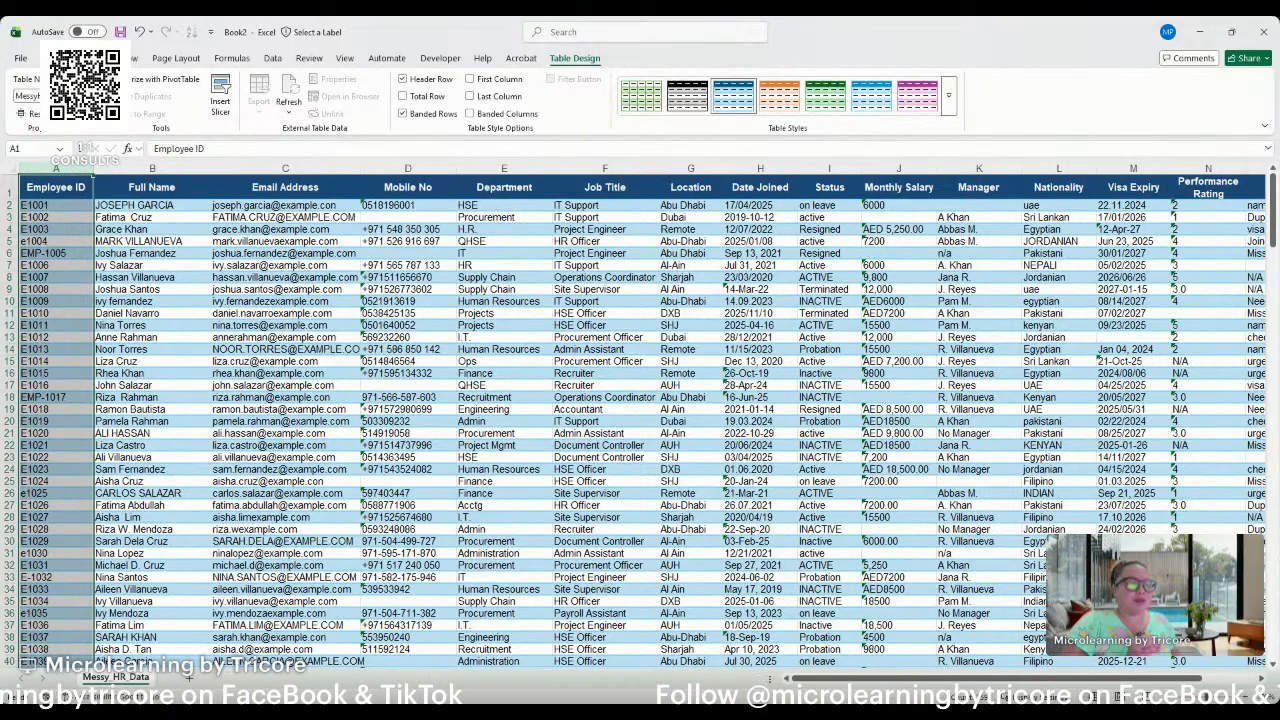
pyautogui.hotkey('alt', 'Tab')
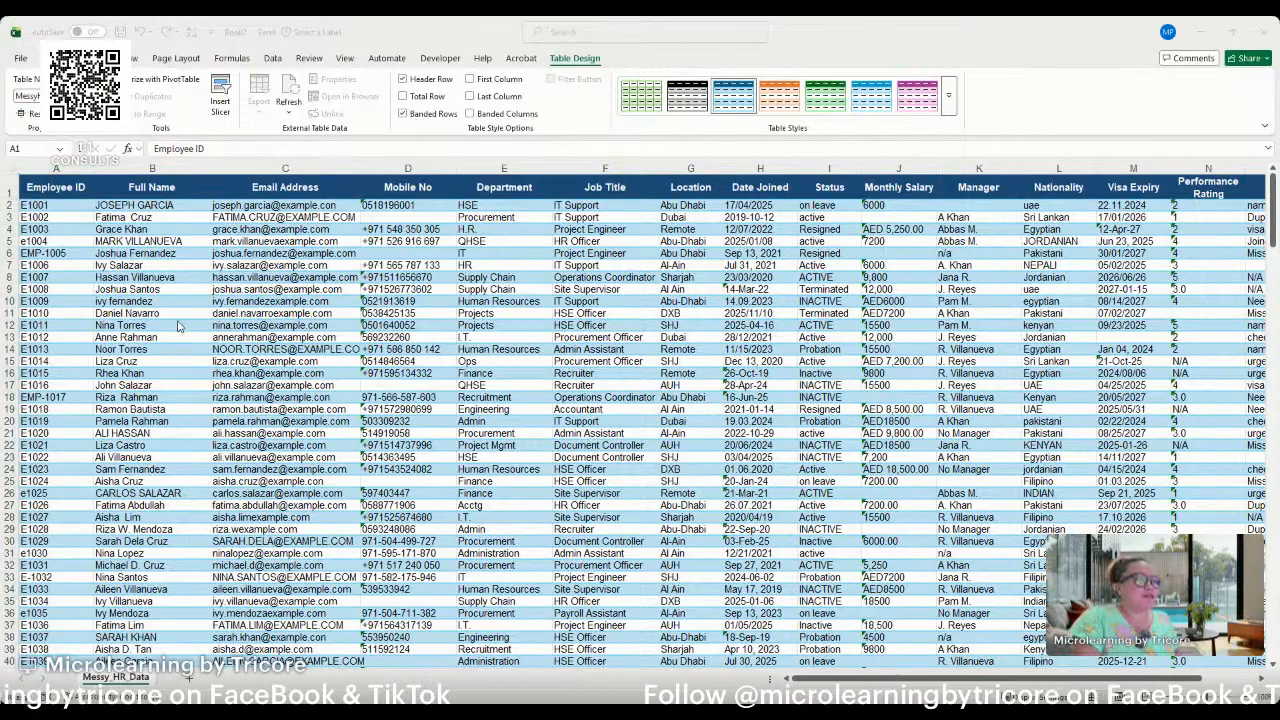
pyautogui.click(50, 166)
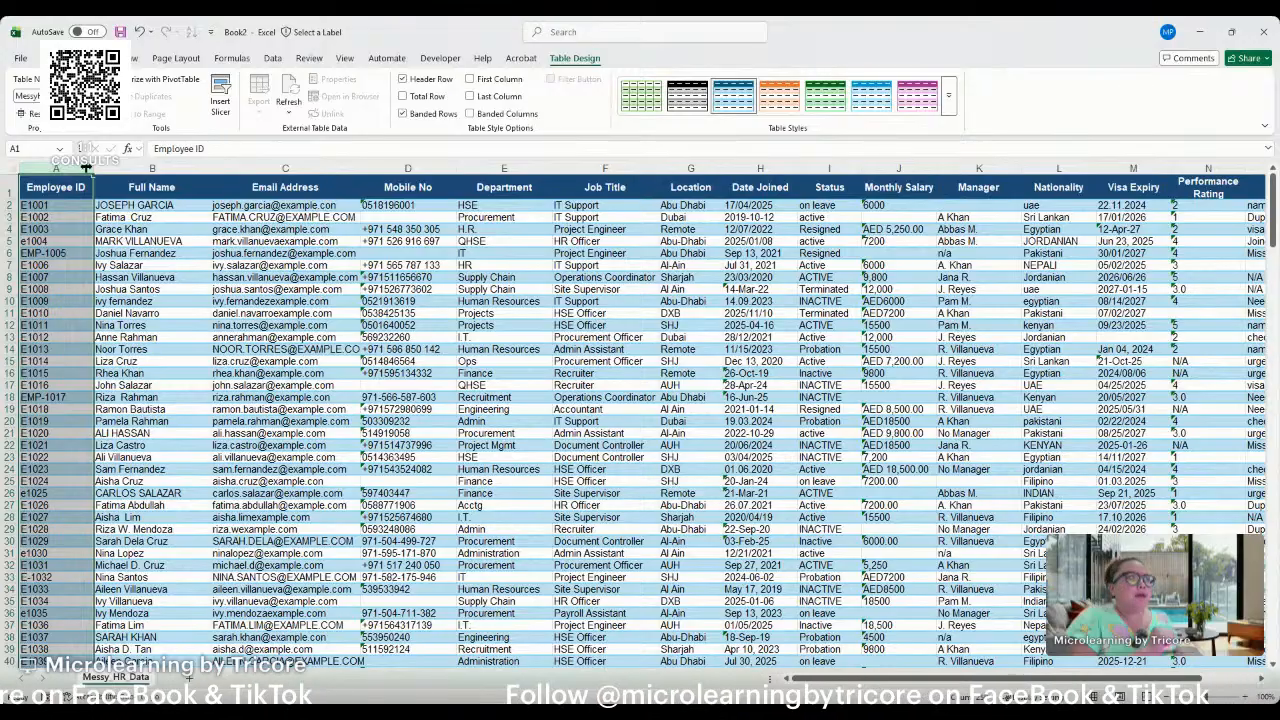
pyautogui.click(152, 167)
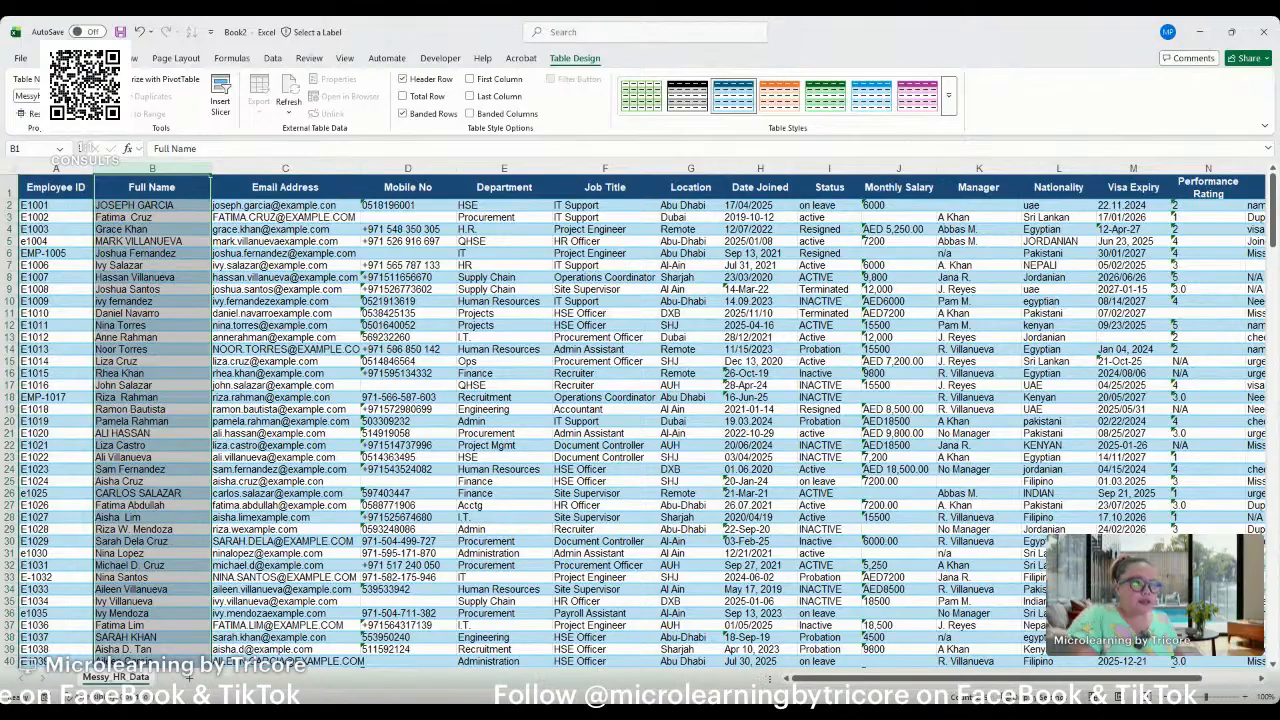
pyautogui.click(298, 168)
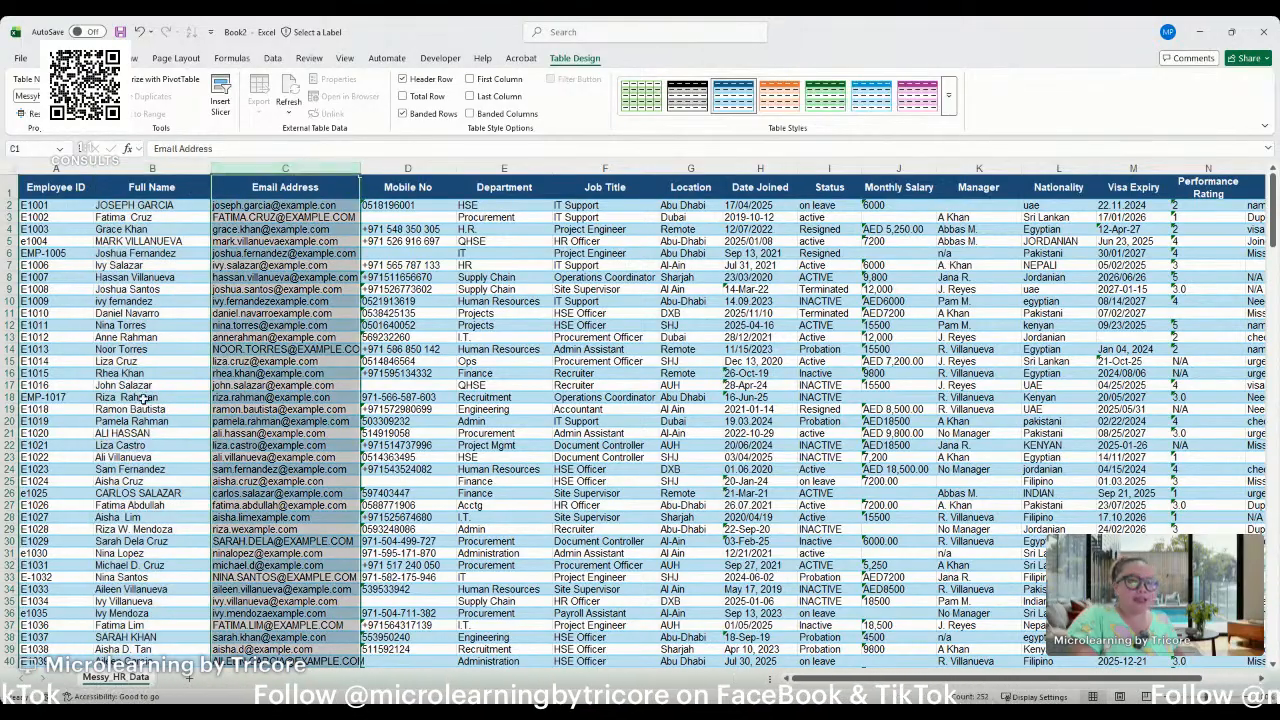
pyautogui.hotkey('alt', 'Tab')
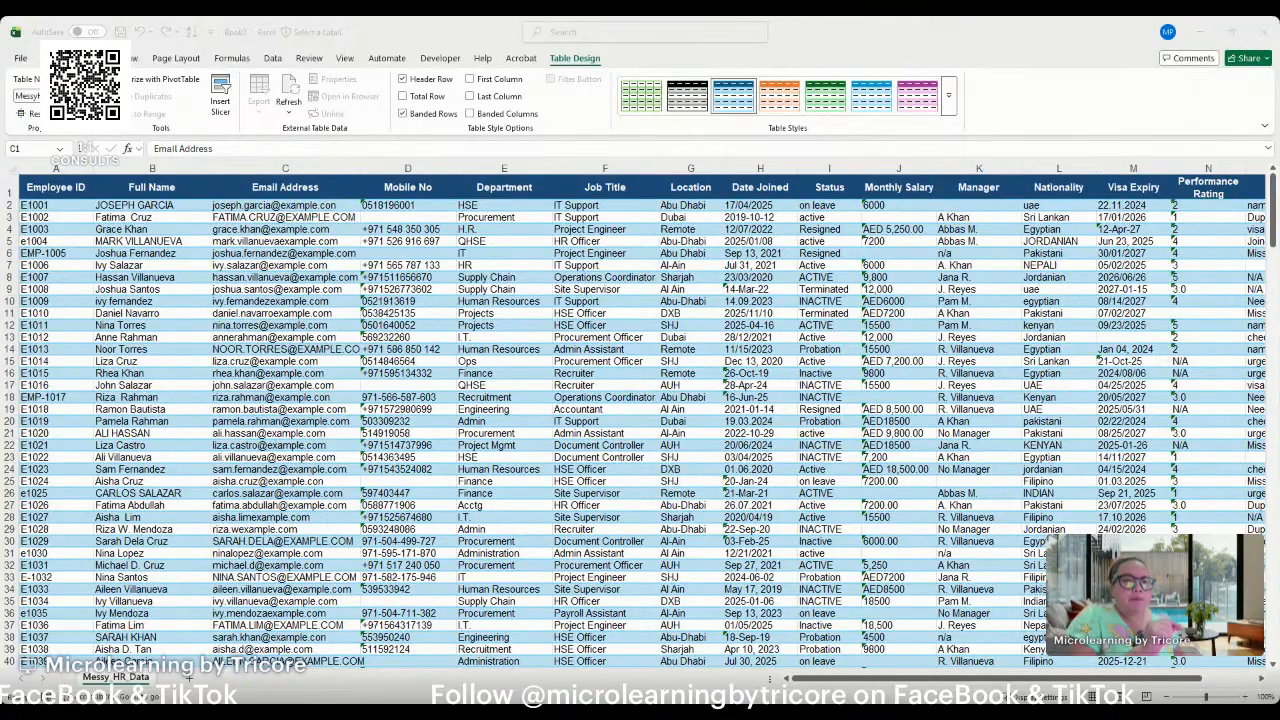
# Inspect the domain ending of the first email address in C2 and undo the automatic hyperlink formatting.
pyautogui.click(302, 224)
pyautogui.doubleClick(340, 205)
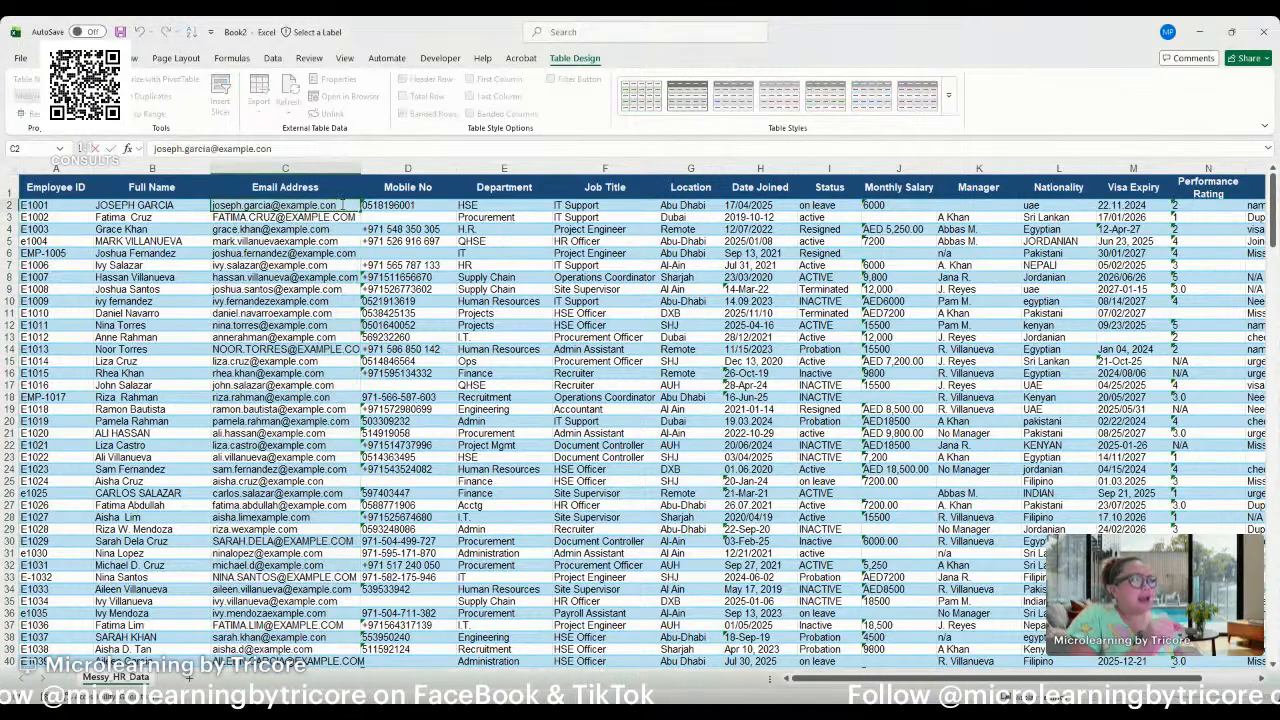
pyautogui.moveTo(338, 206); pyautogui.dragTo(322, 211)
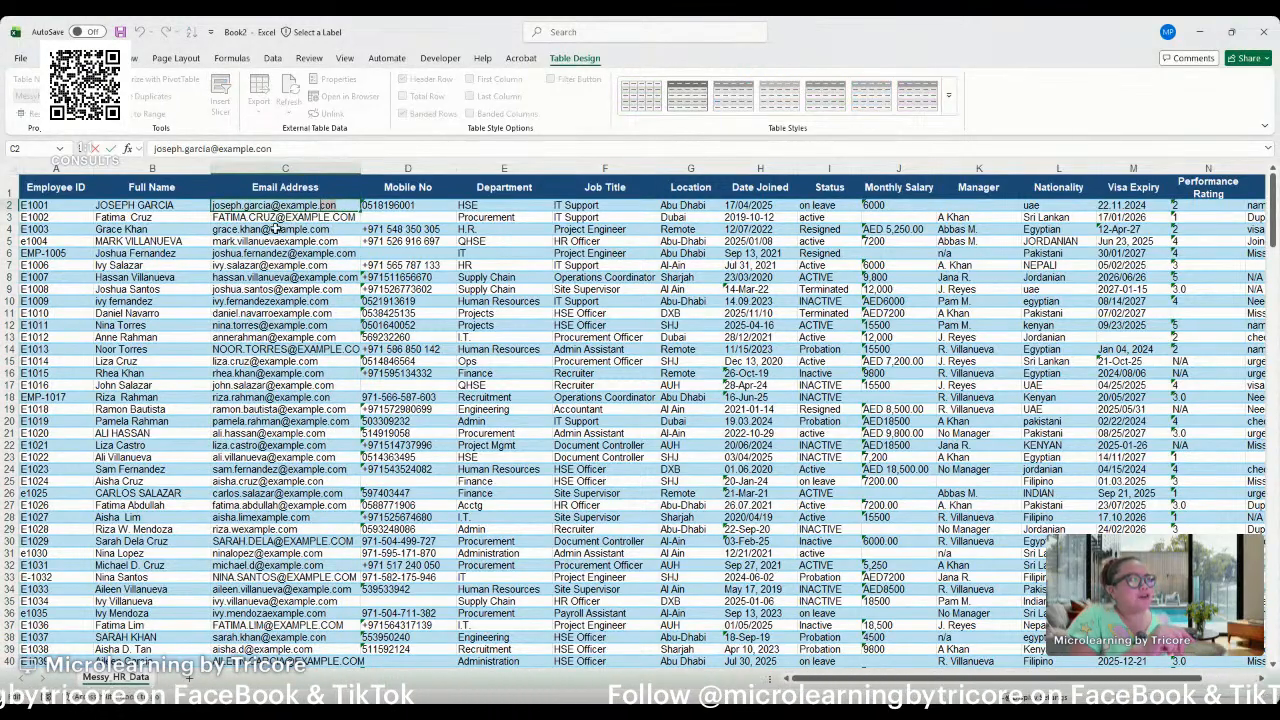
pyautogui.click(275, 206)
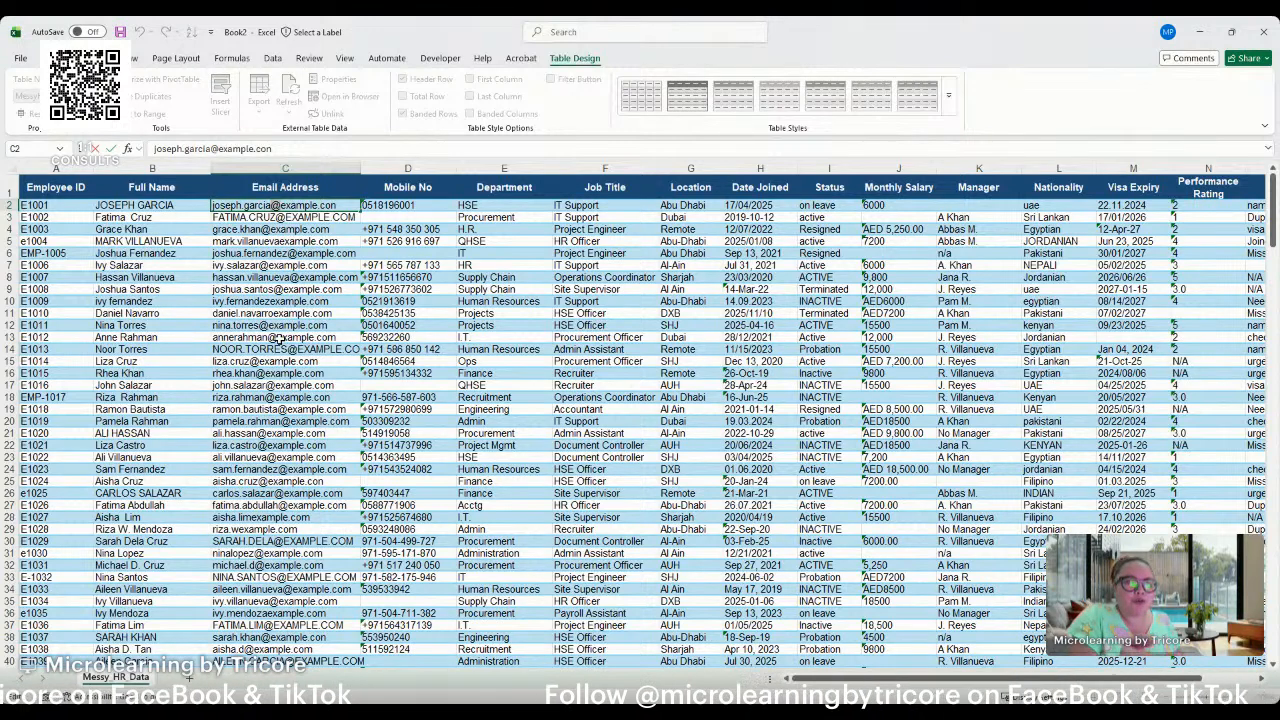
pyautogui.click(411, 165)
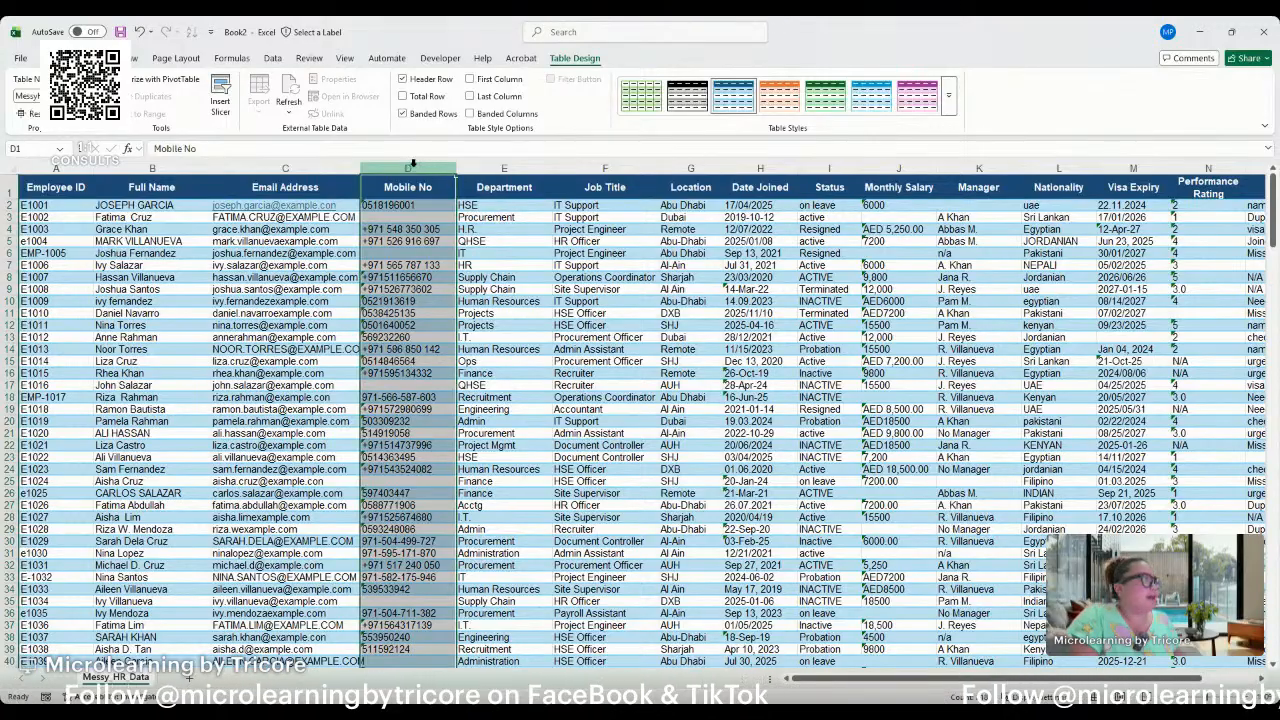
pyautogui.hotkey('ctrl', 'z')
# Examine the Mobile No, Department, Location, Date Joined and Status columns for inconsistent formats and naming.
pyautogui.click(411, 164)
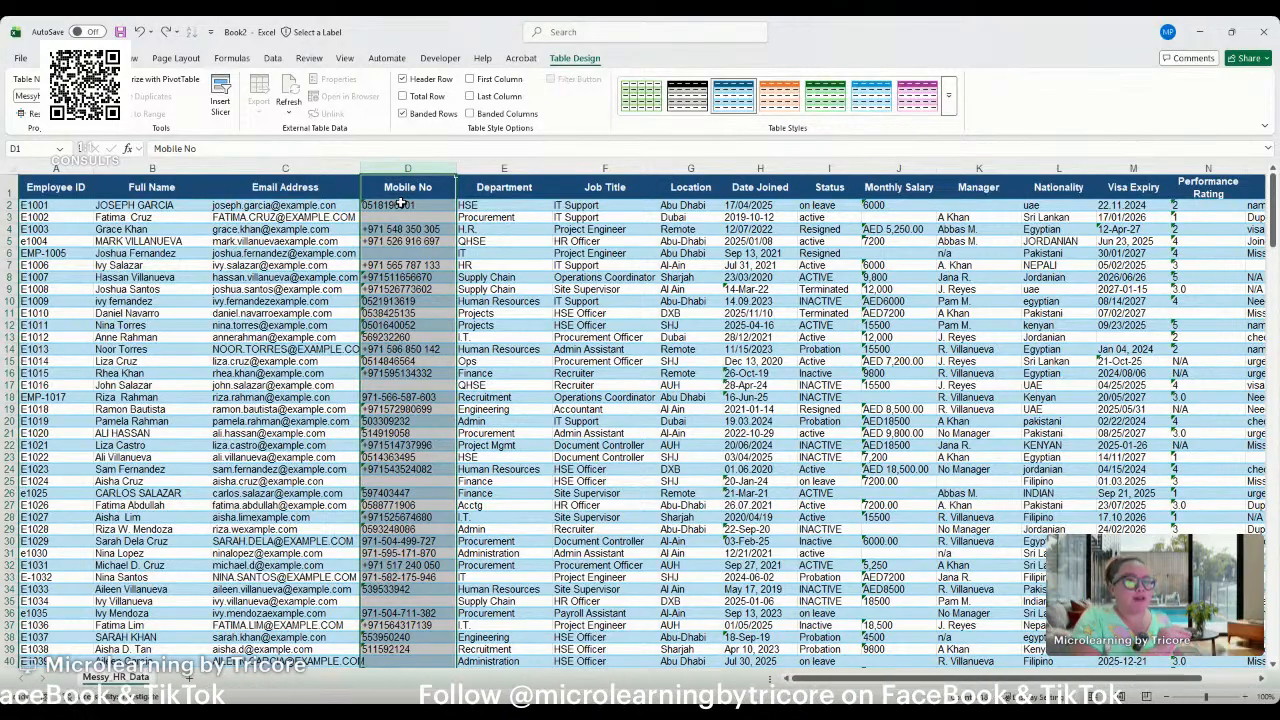
pyautogui.click(486, 168)
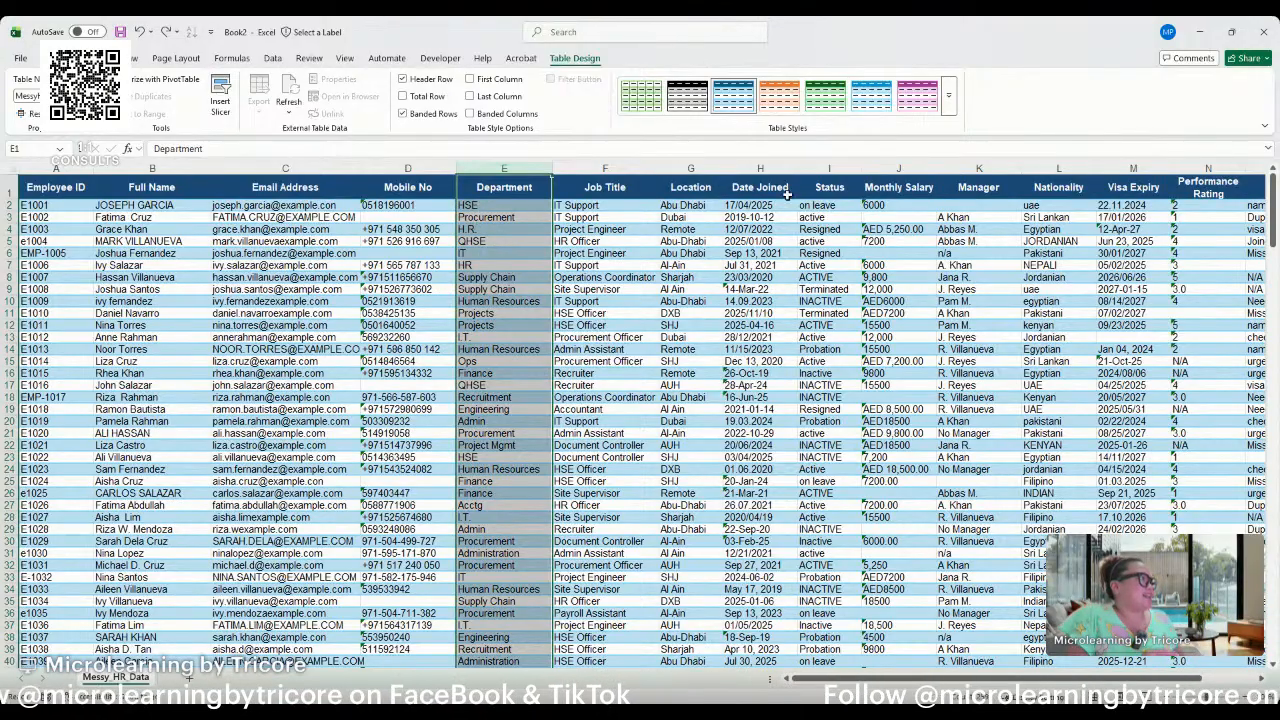
pyautogui.click(685, 168)
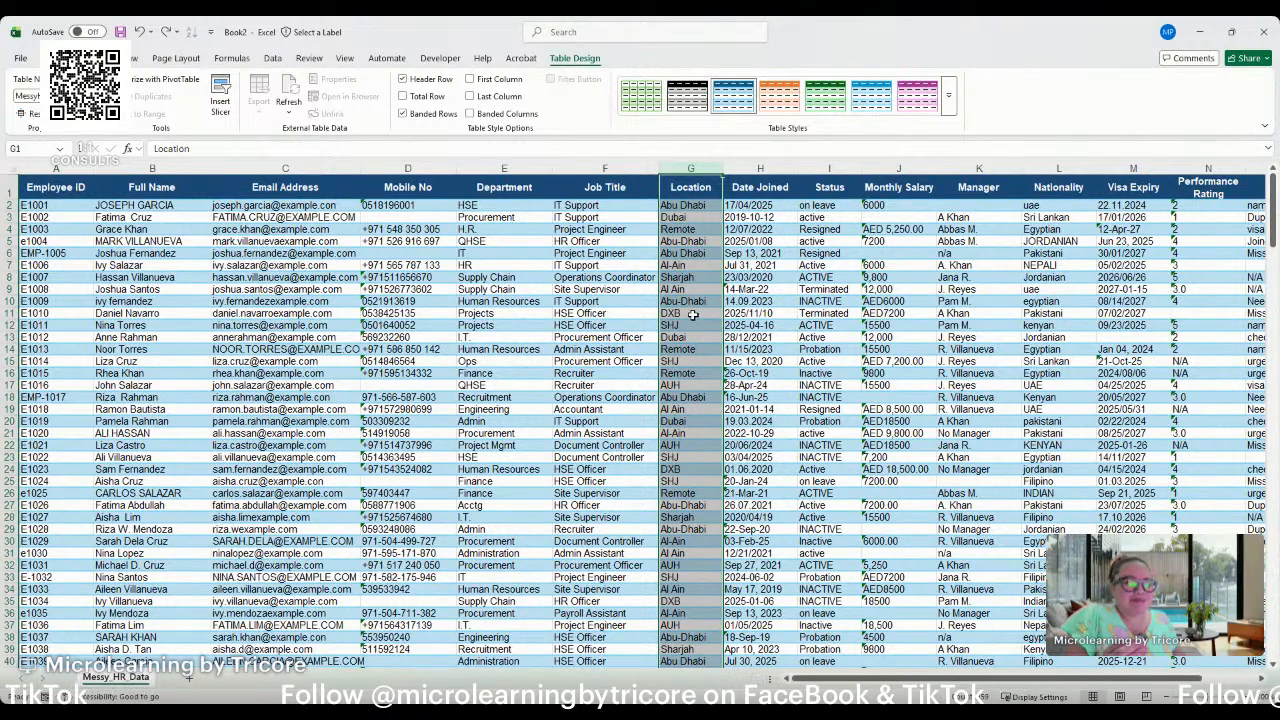
pyautogui.click(742, 167)
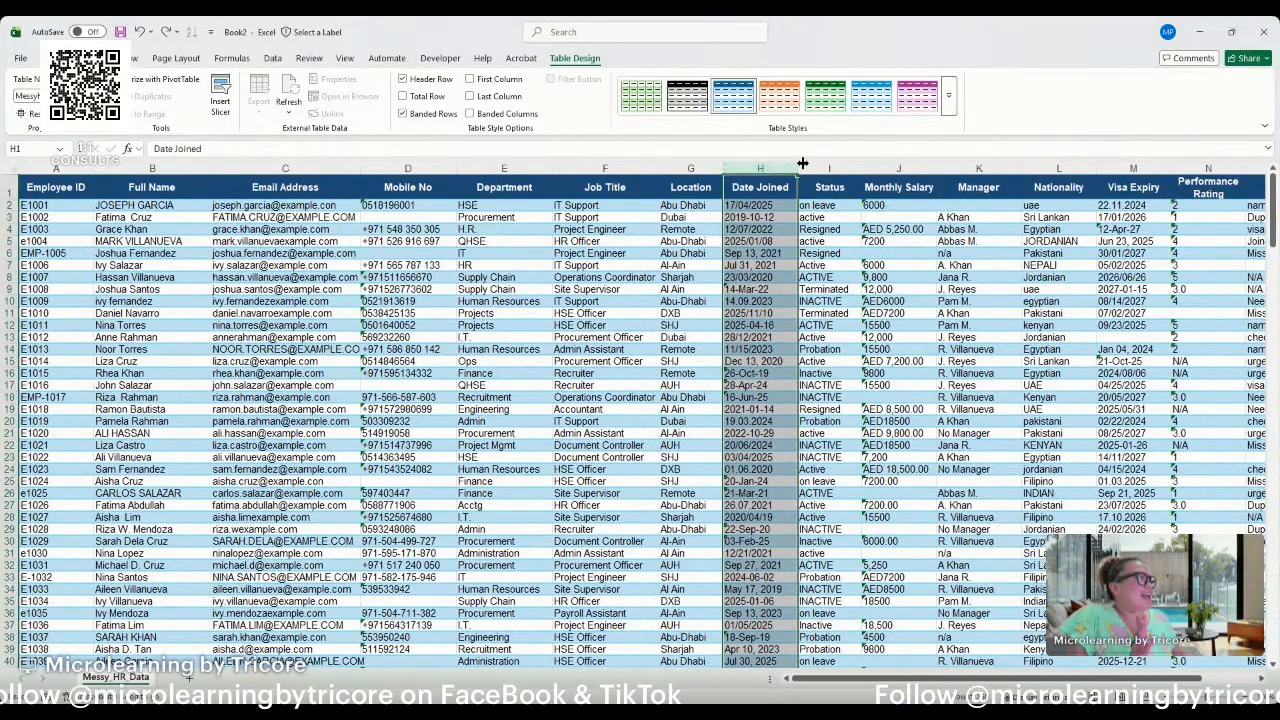
pyautogui.click(885, 167)
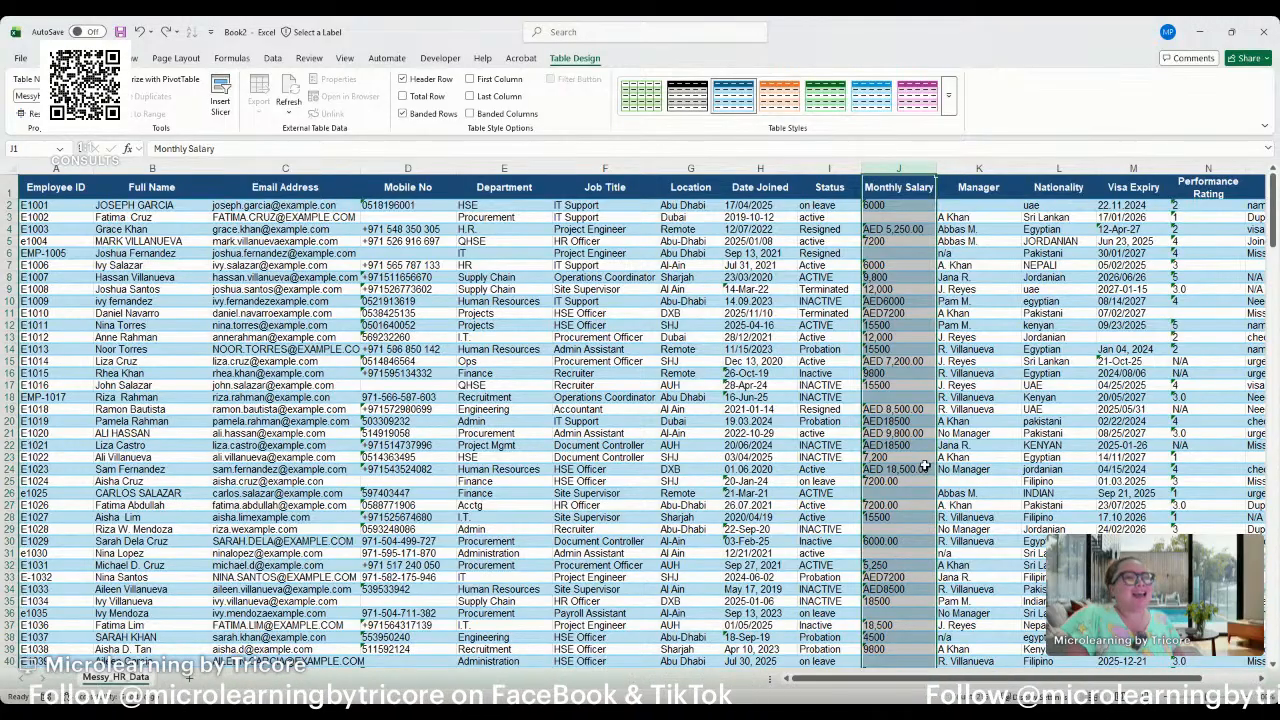
pyautogui.click(843, 166)
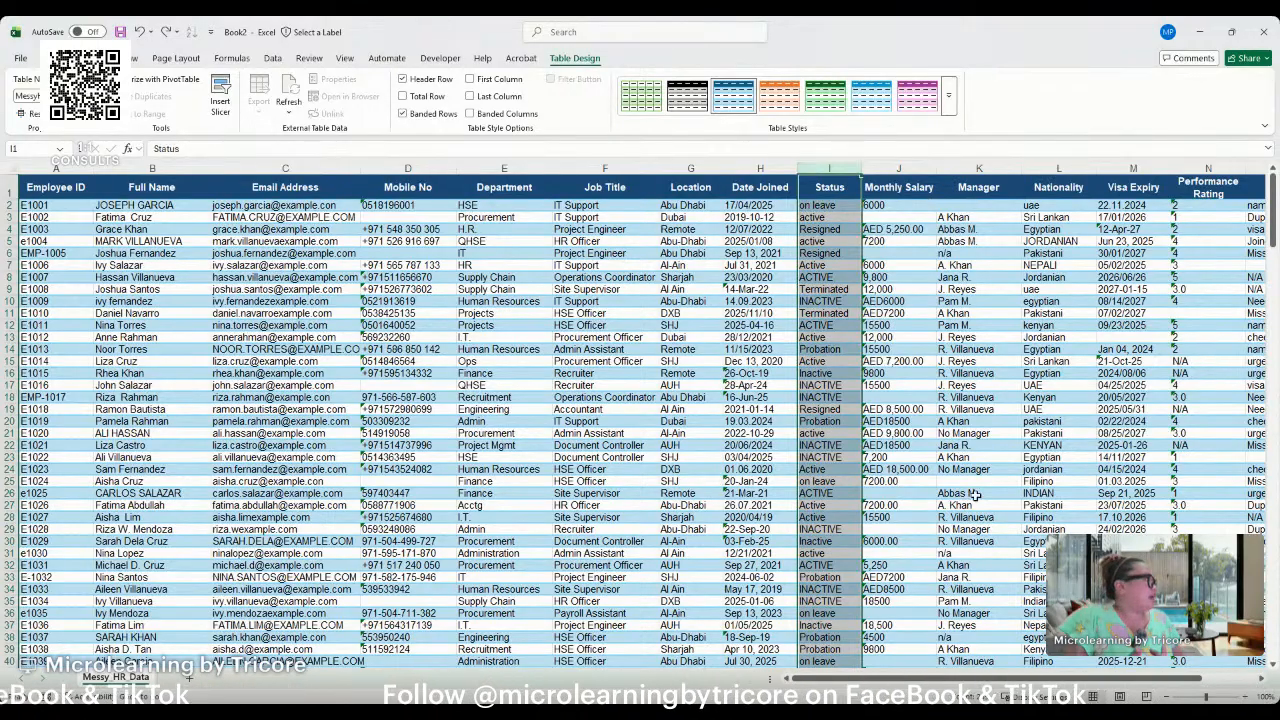
# Examine the Monthly Salary column and check rows 2 and 3 for blank salary and manager cells.
pyautogui.click(891, 163)
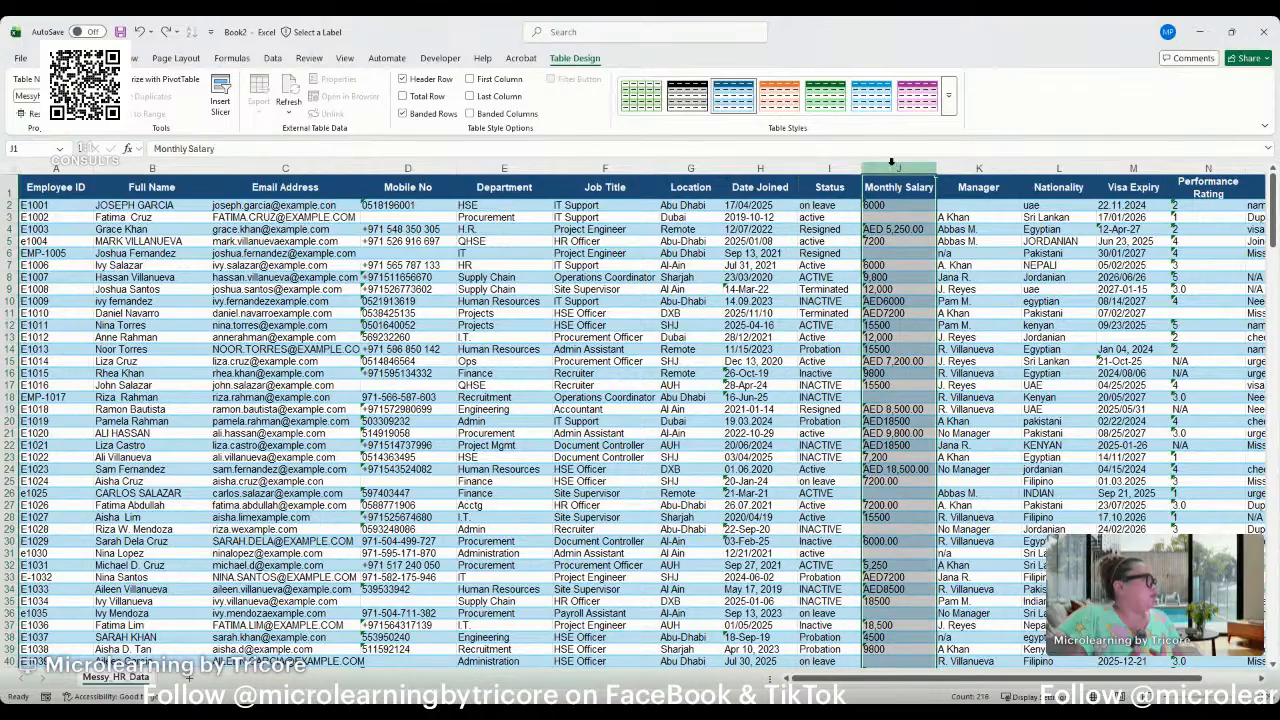
pyautogui.click(9, 217)
pyautogui.click(908, 217)
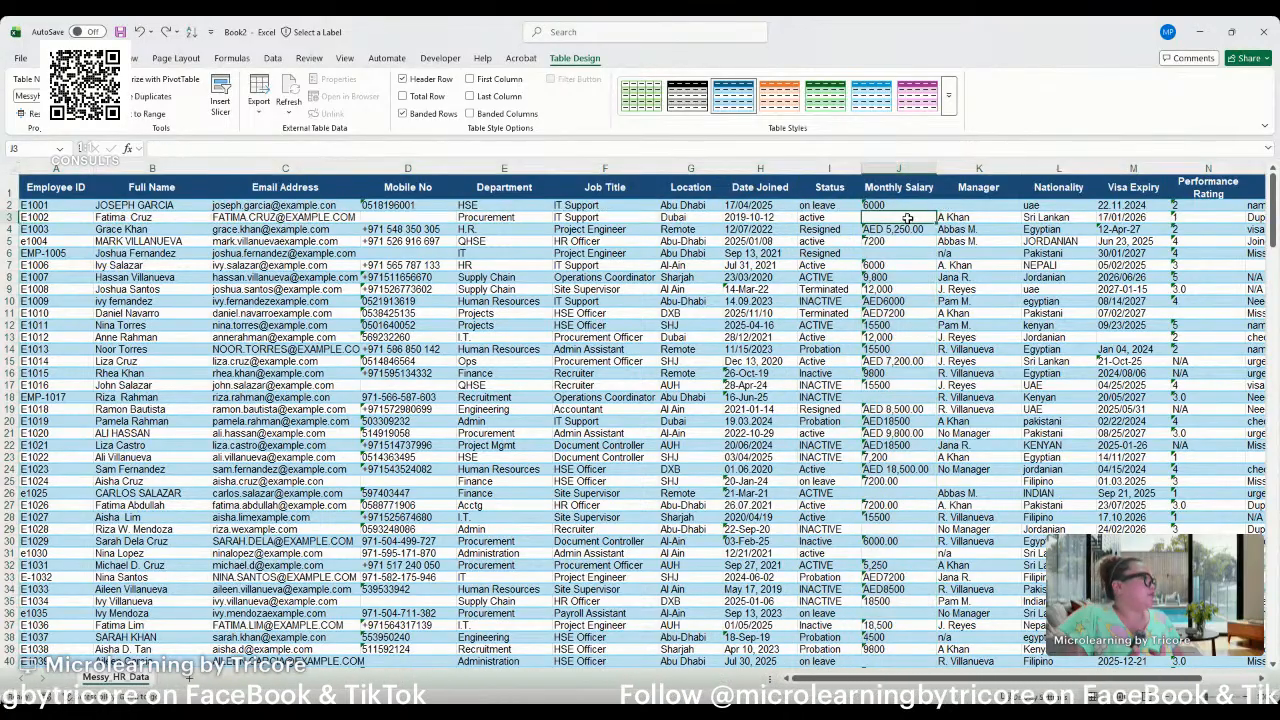
pyautogui.click(995, 217)
pyautogui.click(990, 205)
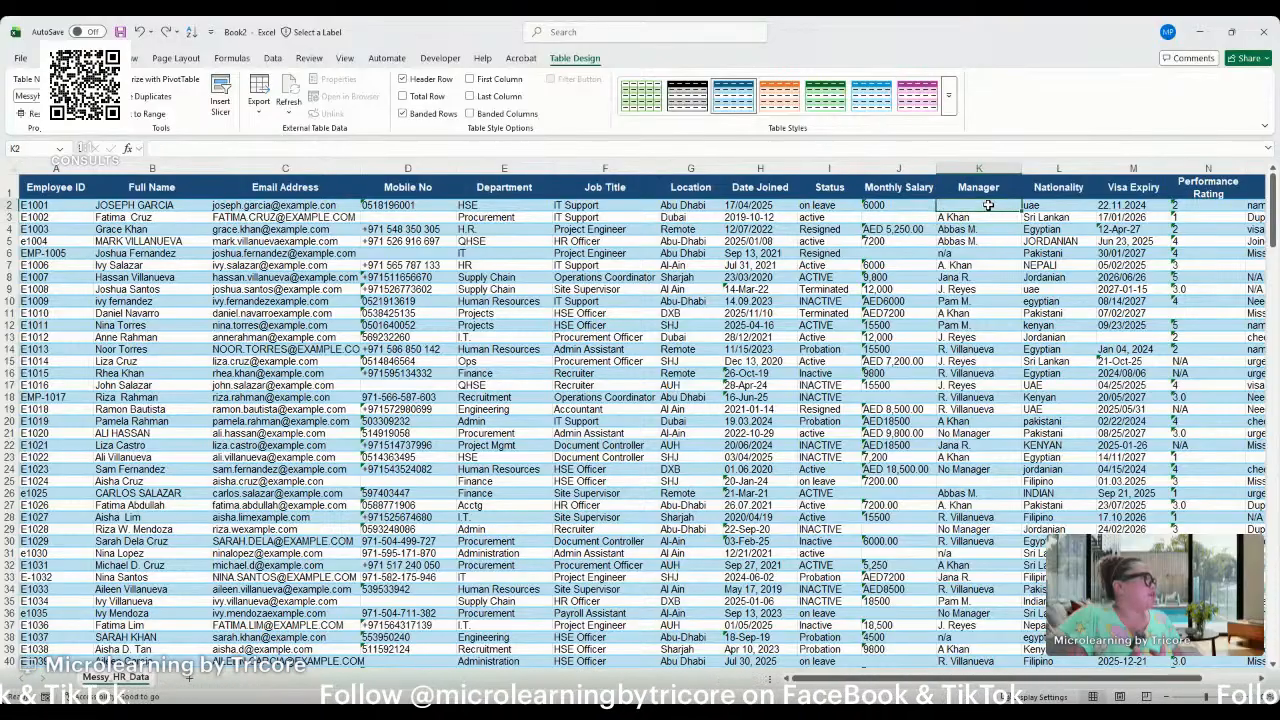
pyautogui.click(10, 205)
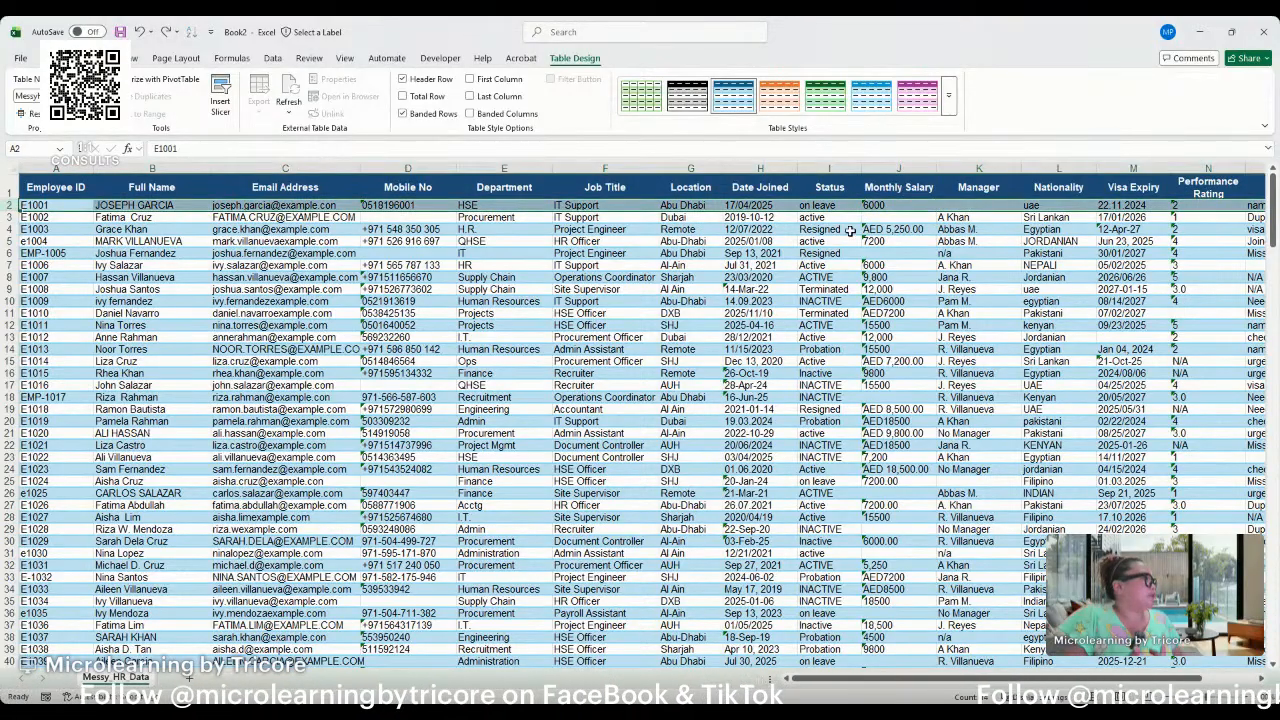
pyautogui.click(967, 205)
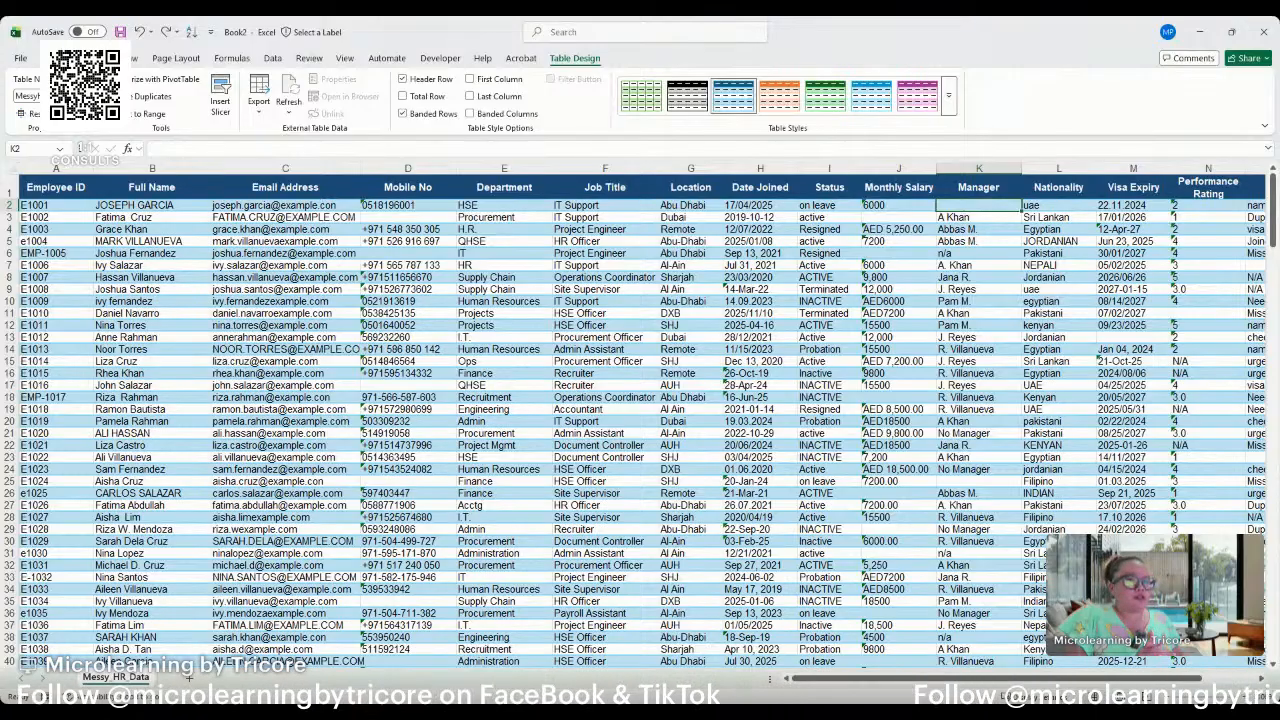
# Examine the Notes column down through the records, including its blank and N/A entries, and the Performance Rating column.
pyautogui.click(669, 481)
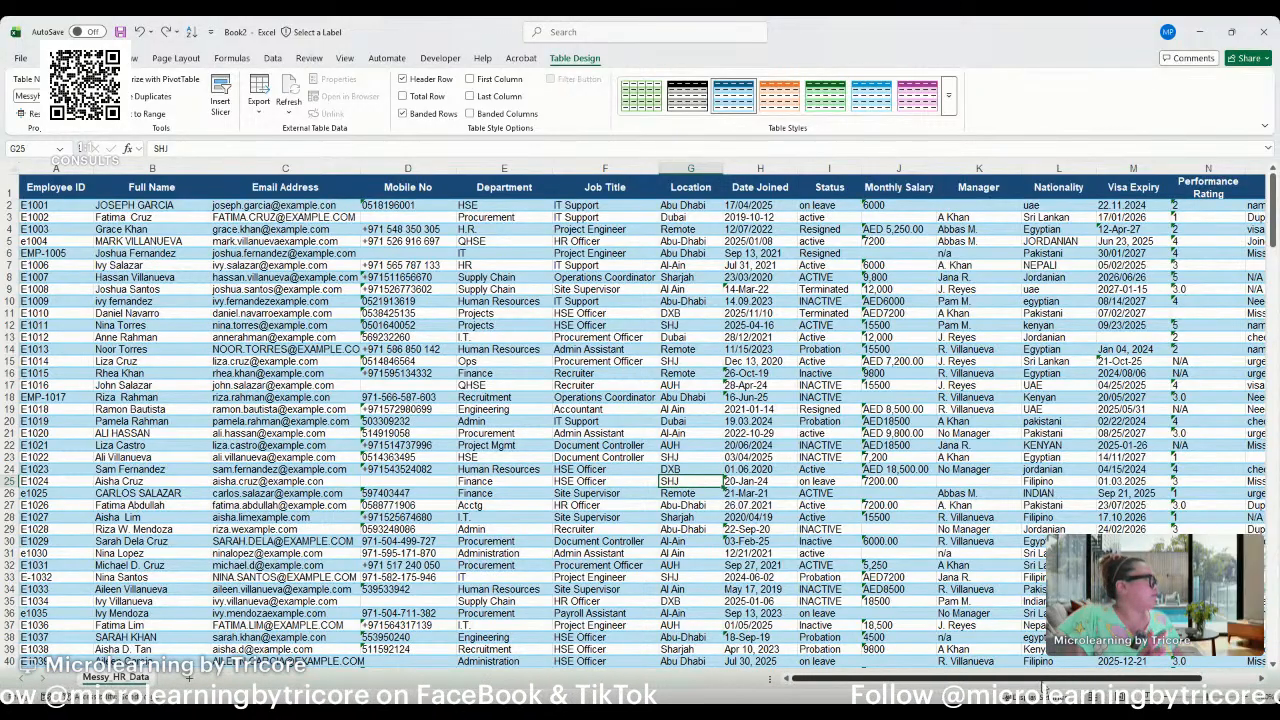
pyautogui.moveTo(1043, 685); pyautogui.dragTo(1097, 683)
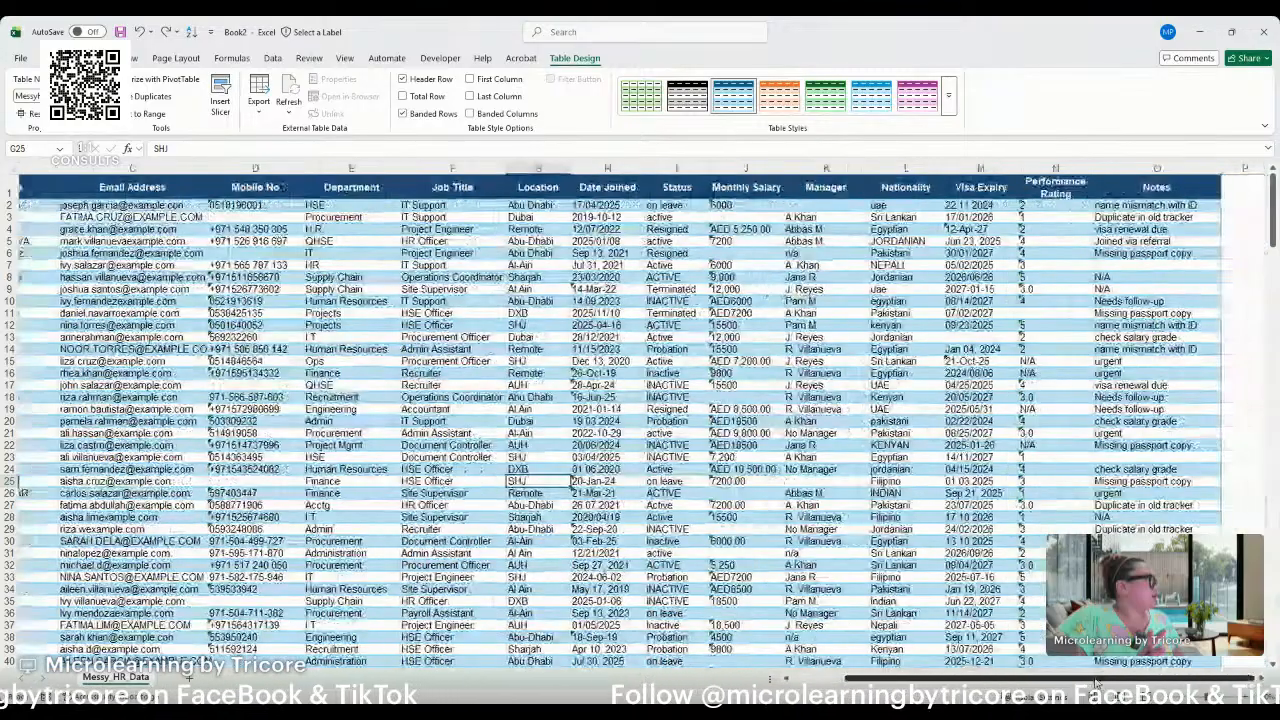
pyautogui.click(1120, 168)
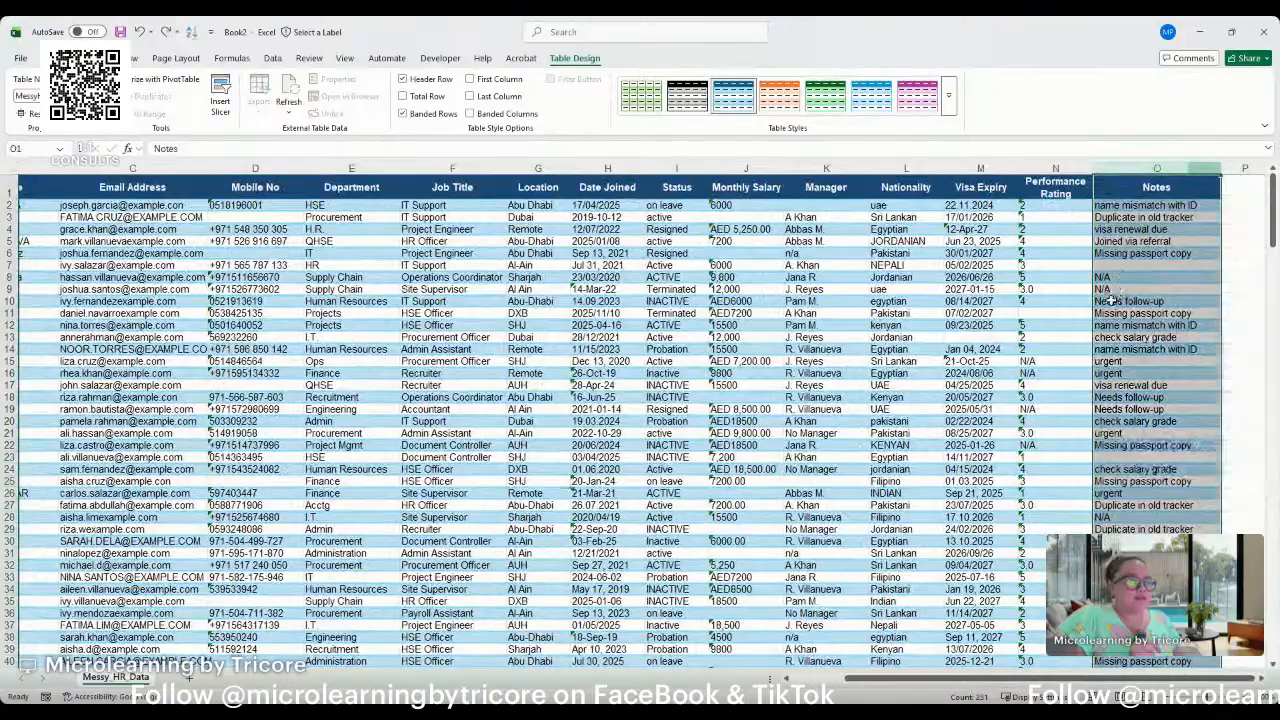
pyautogui.scroll(-4, 1107, 482)
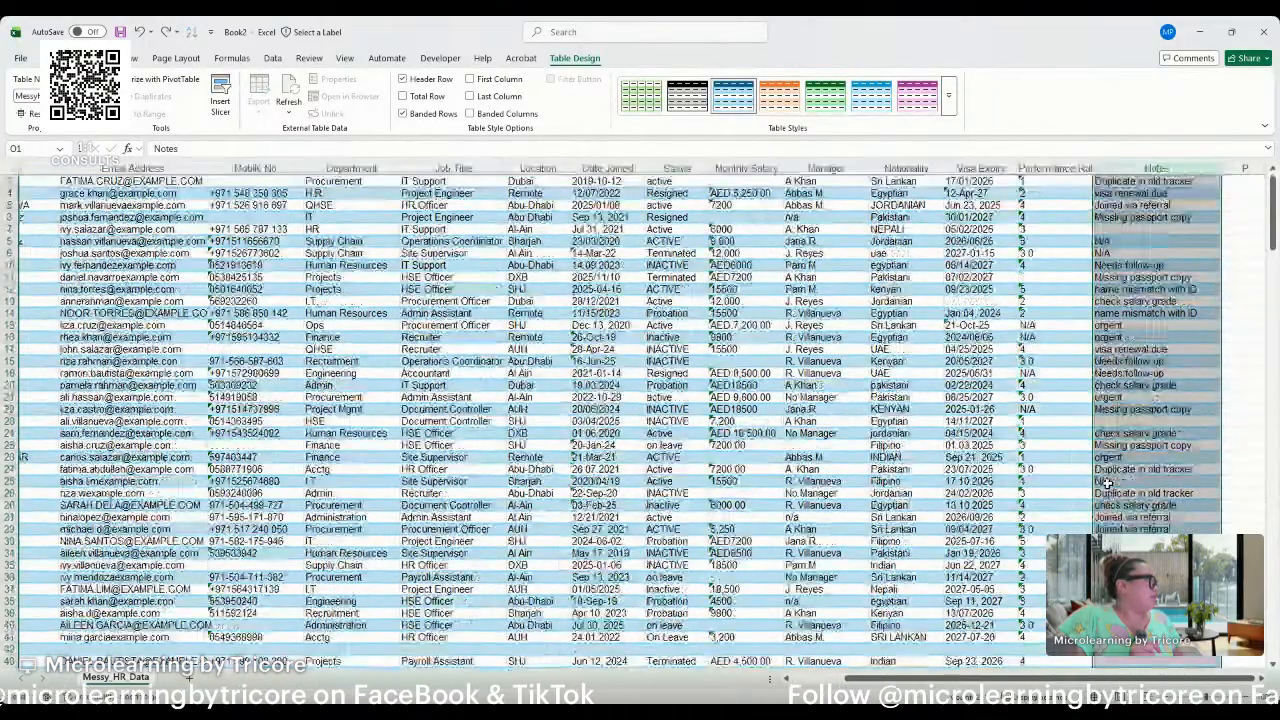
pyautogui.scroll(-5, 1107, 482)
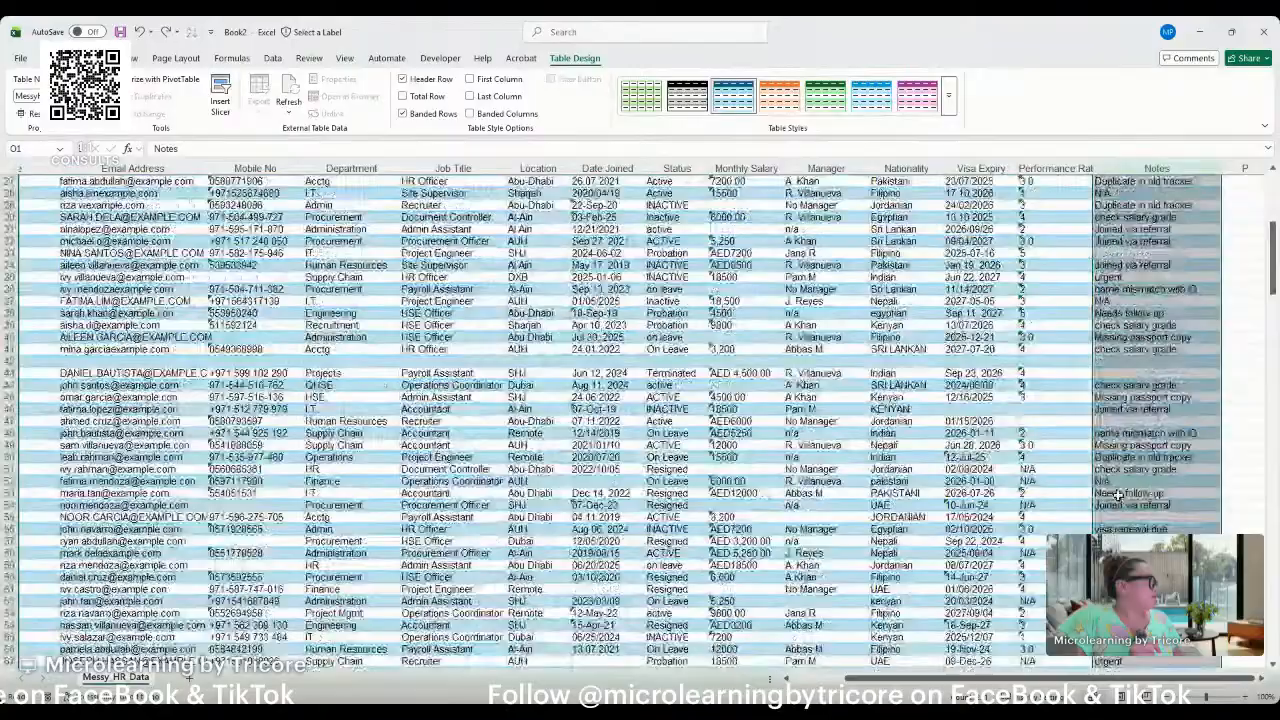
pyautogui.click(1118, 482)
pyautogui.scroll(-2, 1120, 476)
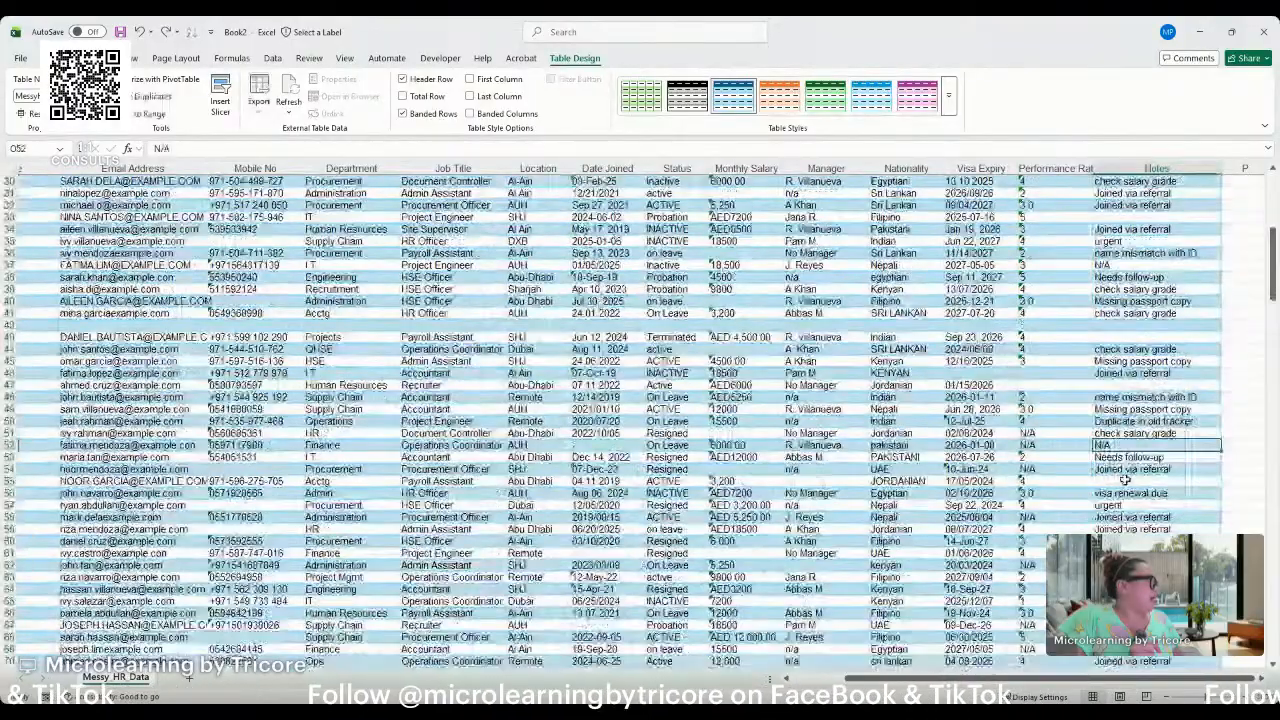
pyautogui.click(1124, 446)
pyautogui.scroll(-5, 1125, 450)
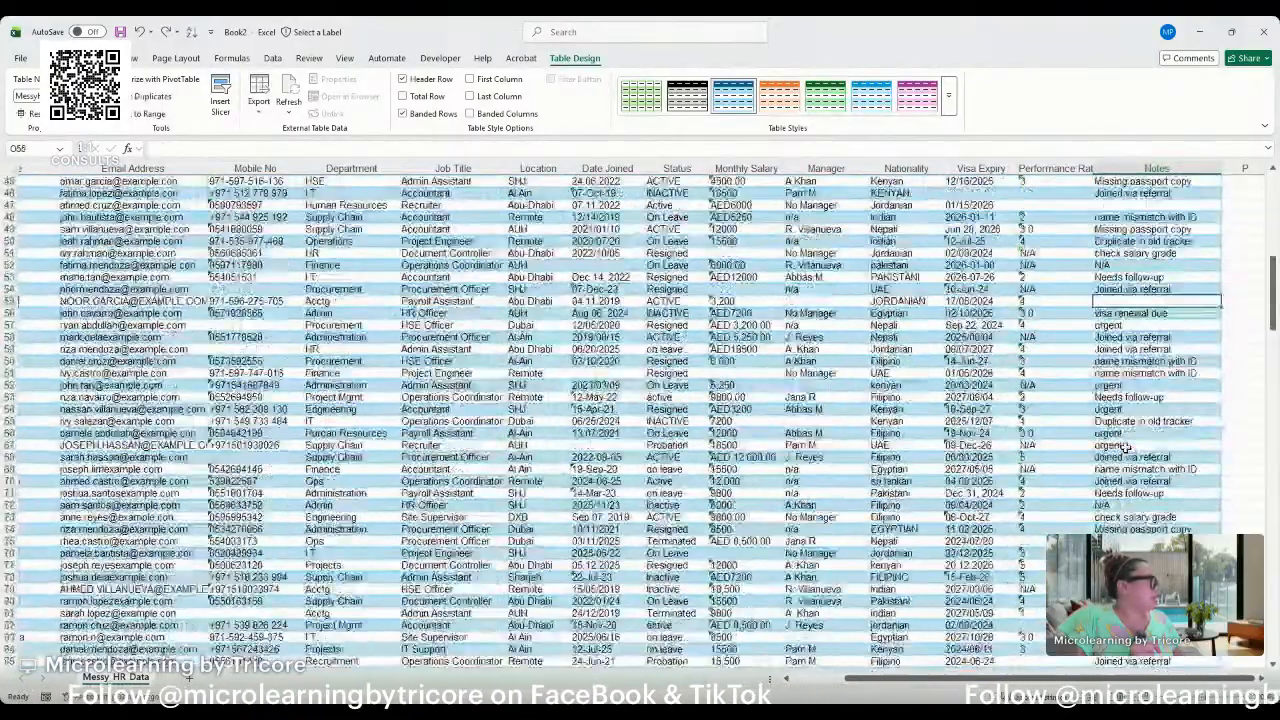
pyautogui.scroll(-2, 1127, 451)
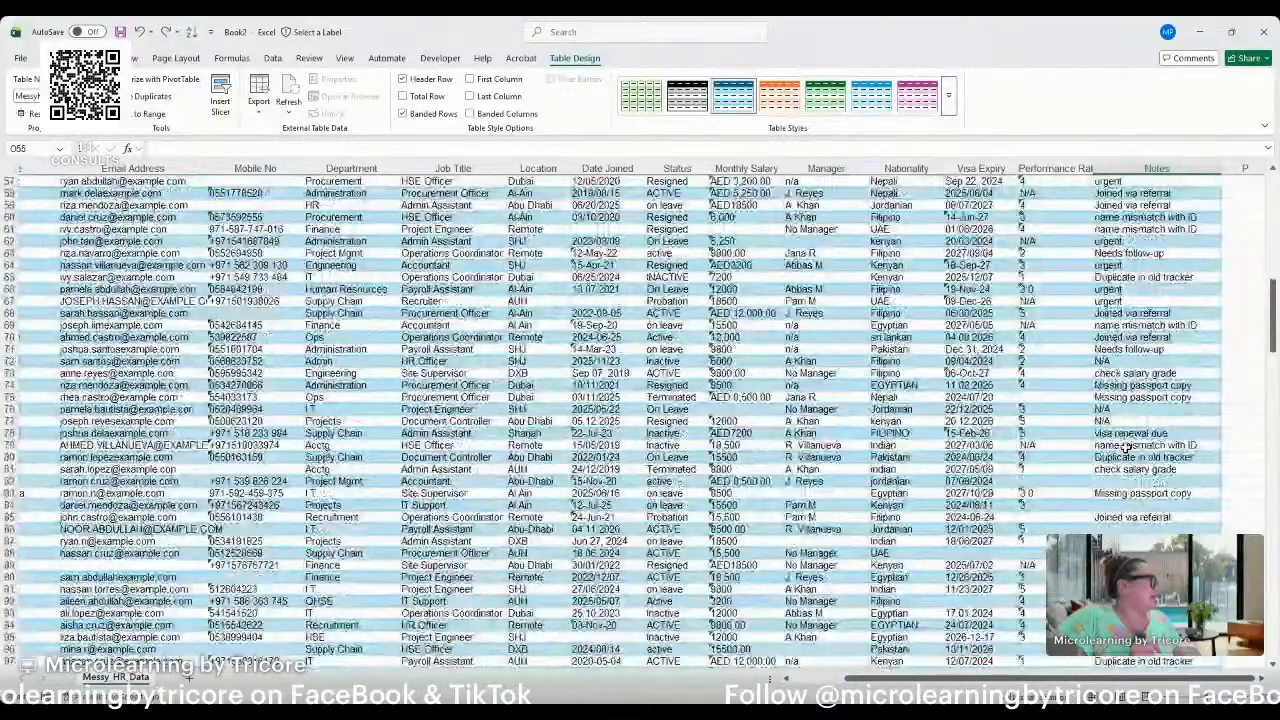
pyautogui.scroll(15, 1127, 449)
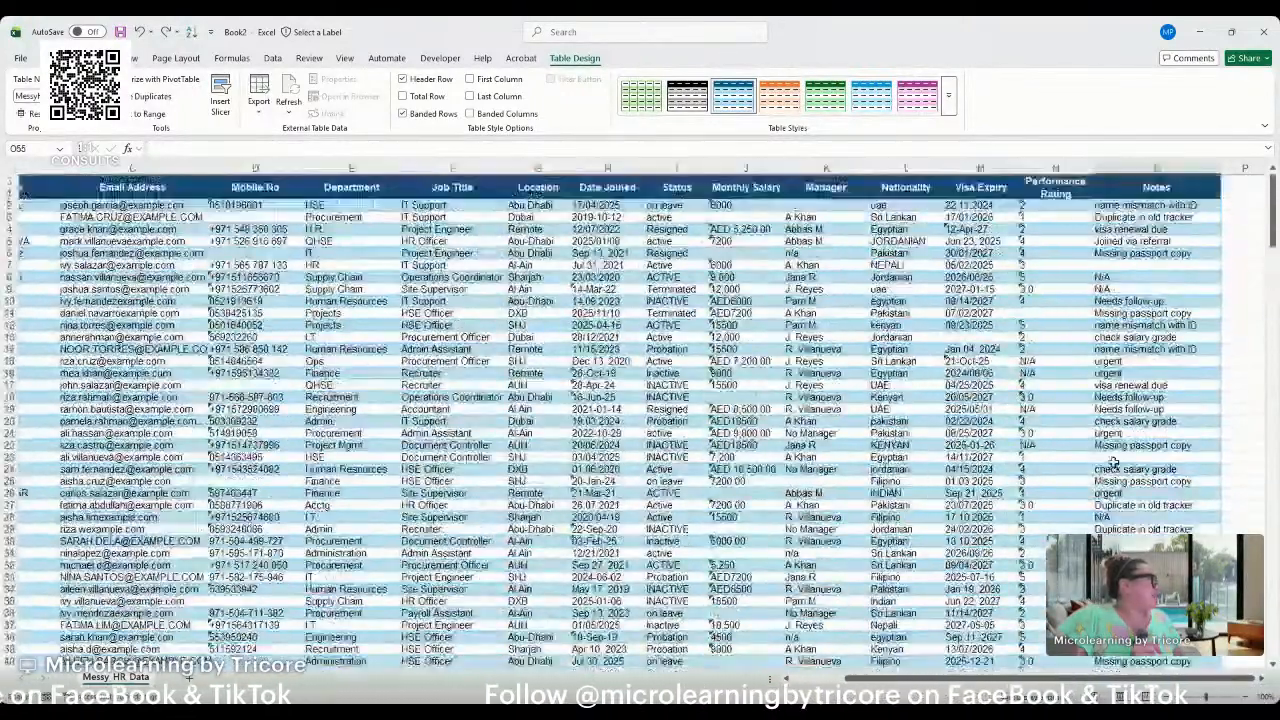
pyautogui.click(1055, 168)
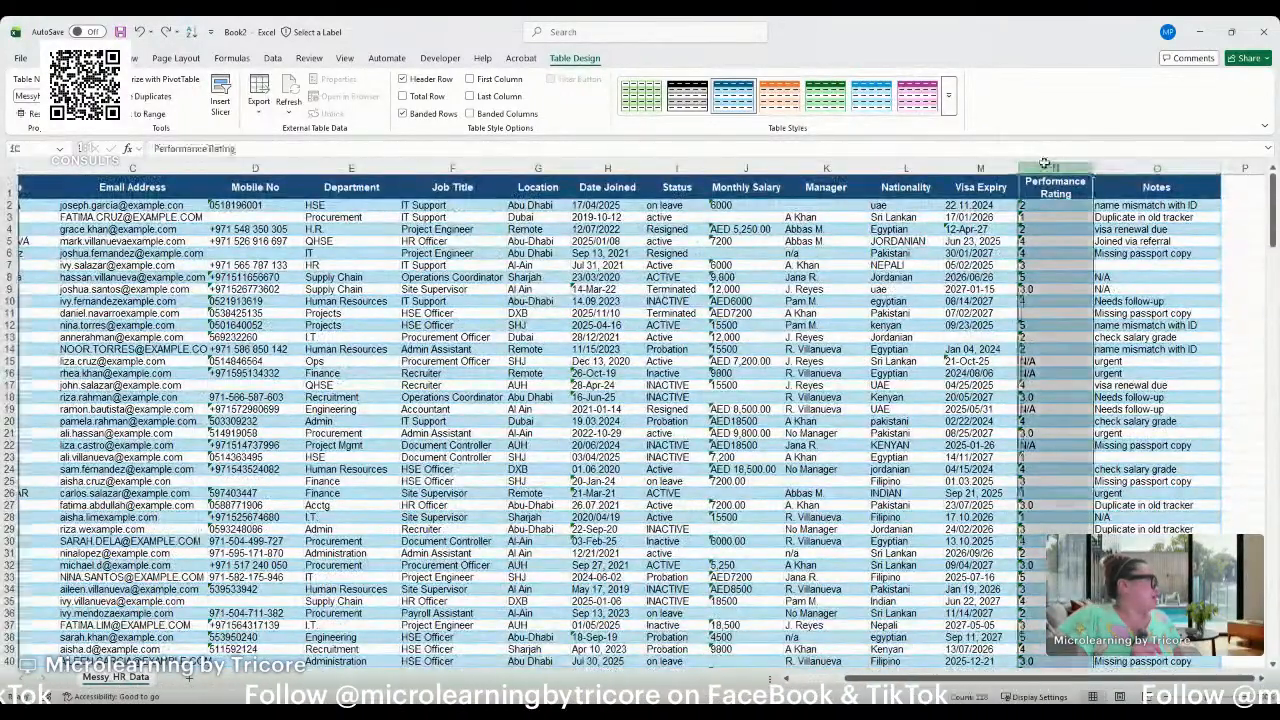
# Examine the Visa Expiry column for inconsistent date formats and blanks, then bring the Employee ID column back into view.
pyautogui.click(973, 162)
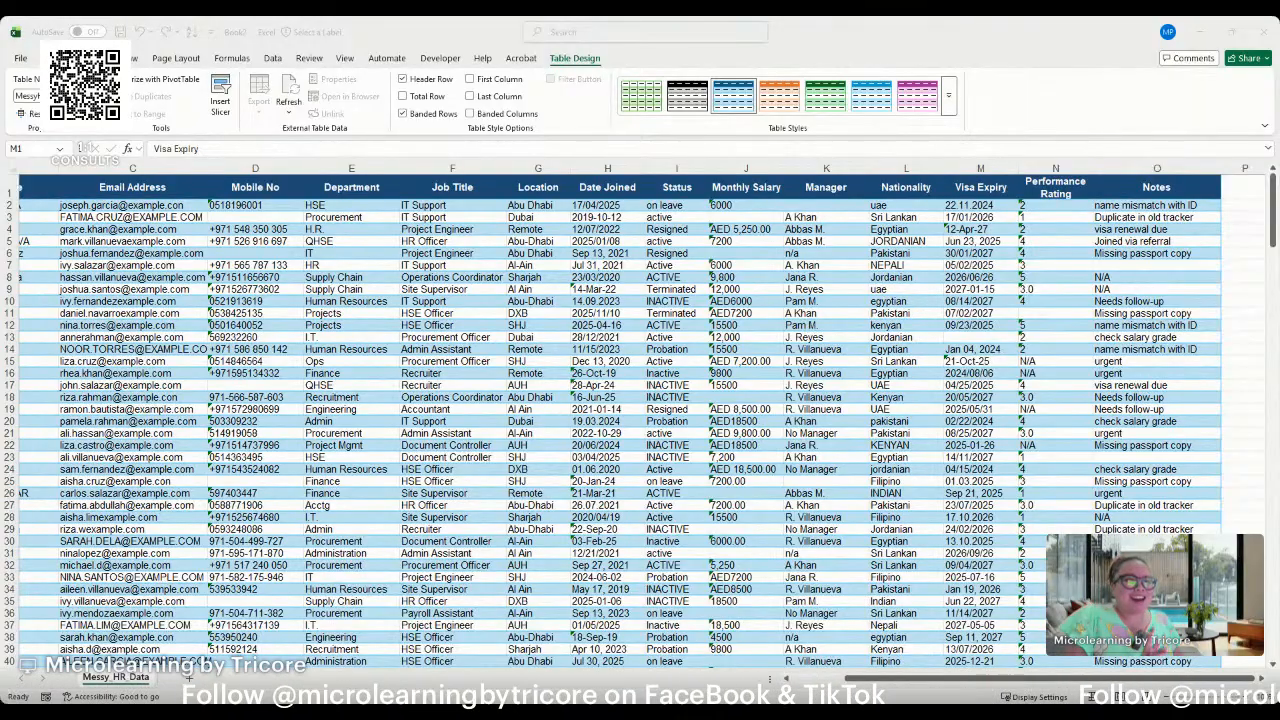
pyautogui.click(455, 437)
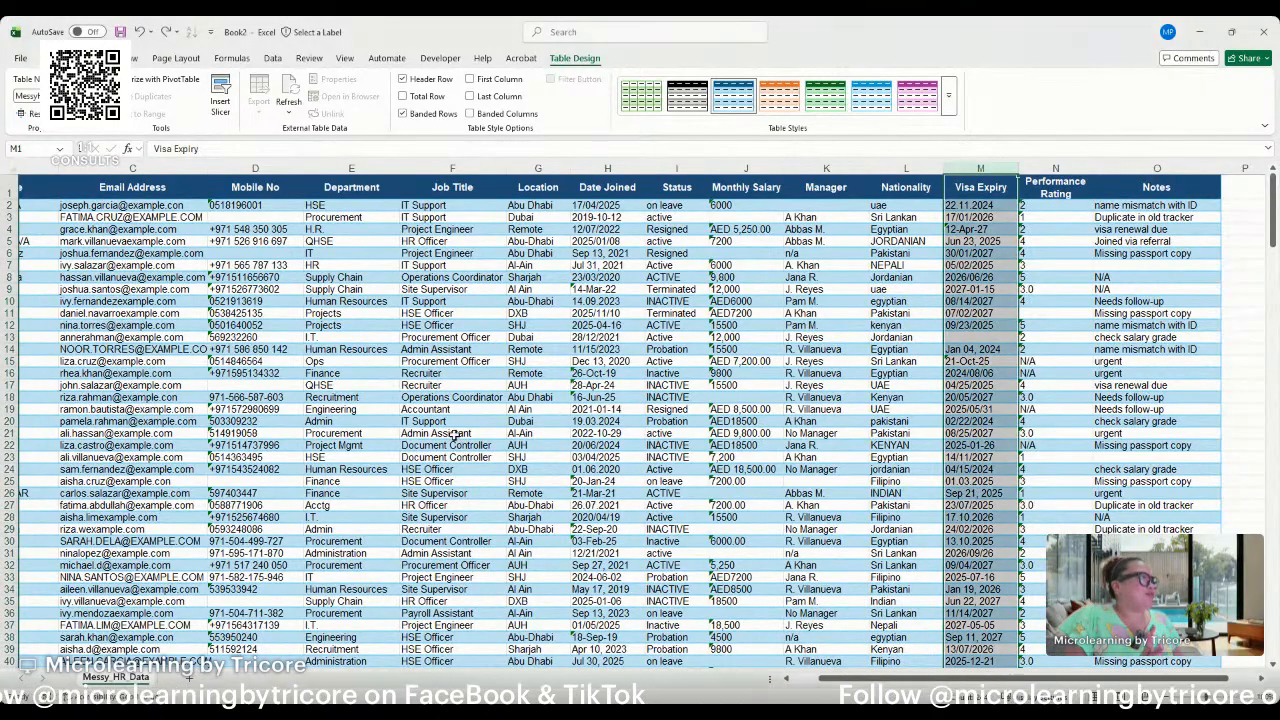
pyautogui.hscroll(-3, 800, 686)
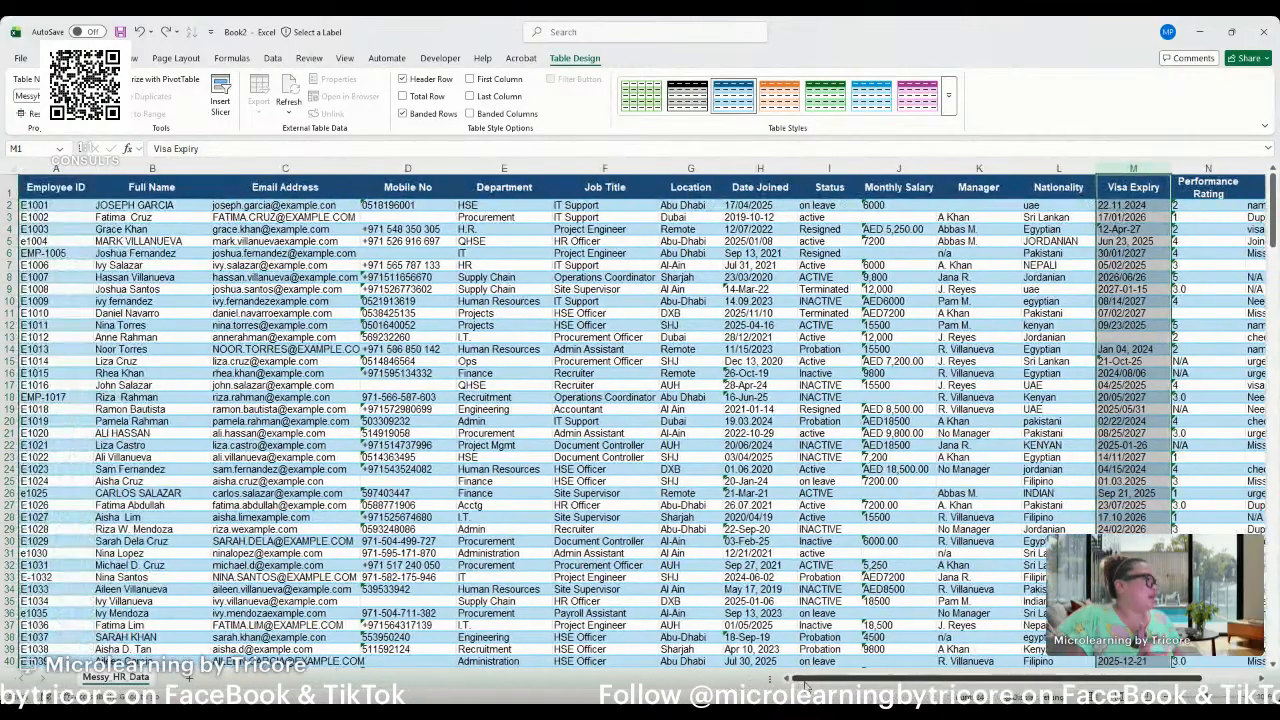
pyautogui.hscroll(-1, 800, 680)
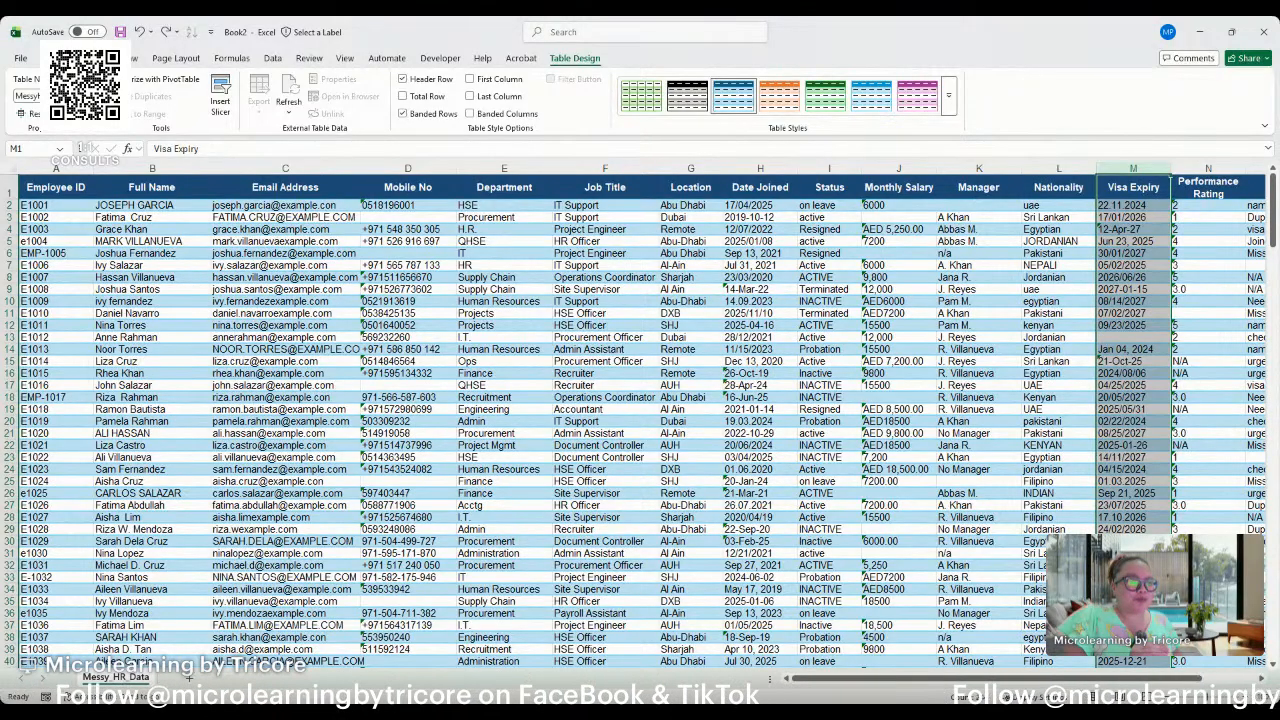
pyautogui.hotkey('alt', 'Tab')
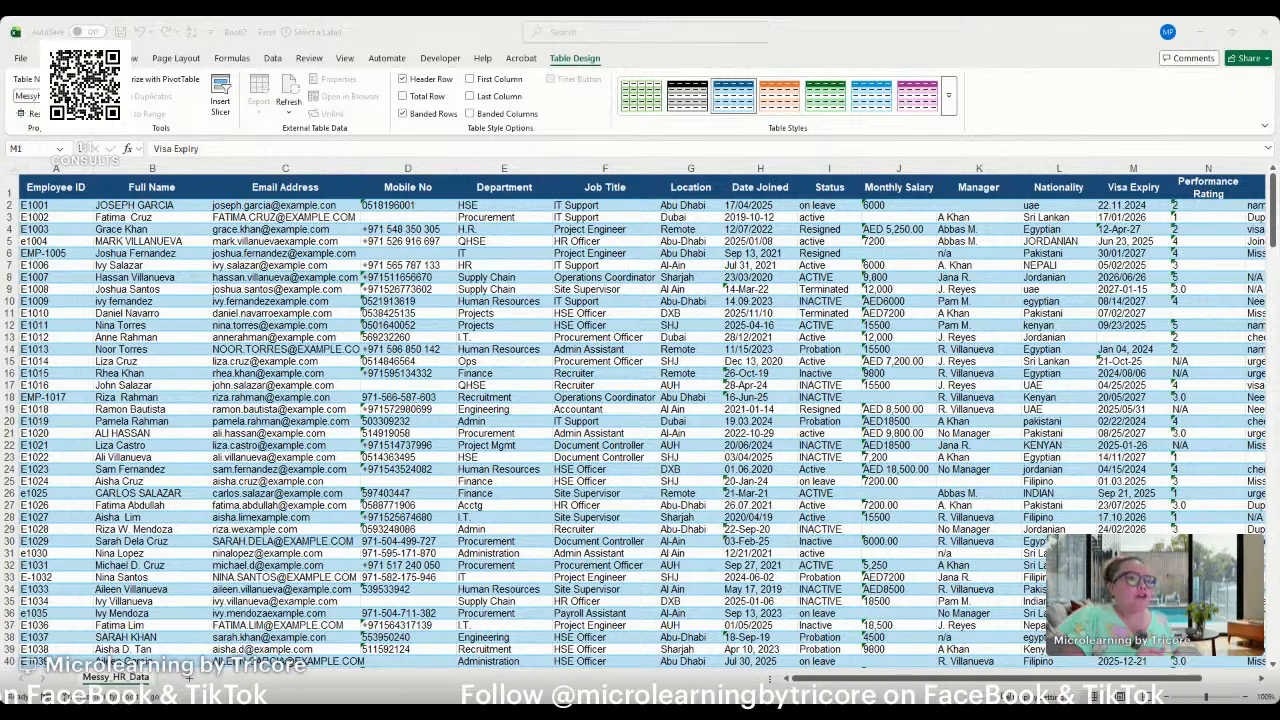
# Highlight duplicate values in the Employee ID column with a light red fill using conditional formatting.
pyautogui.click(248, 320)
pyautogui.click(56, 58)
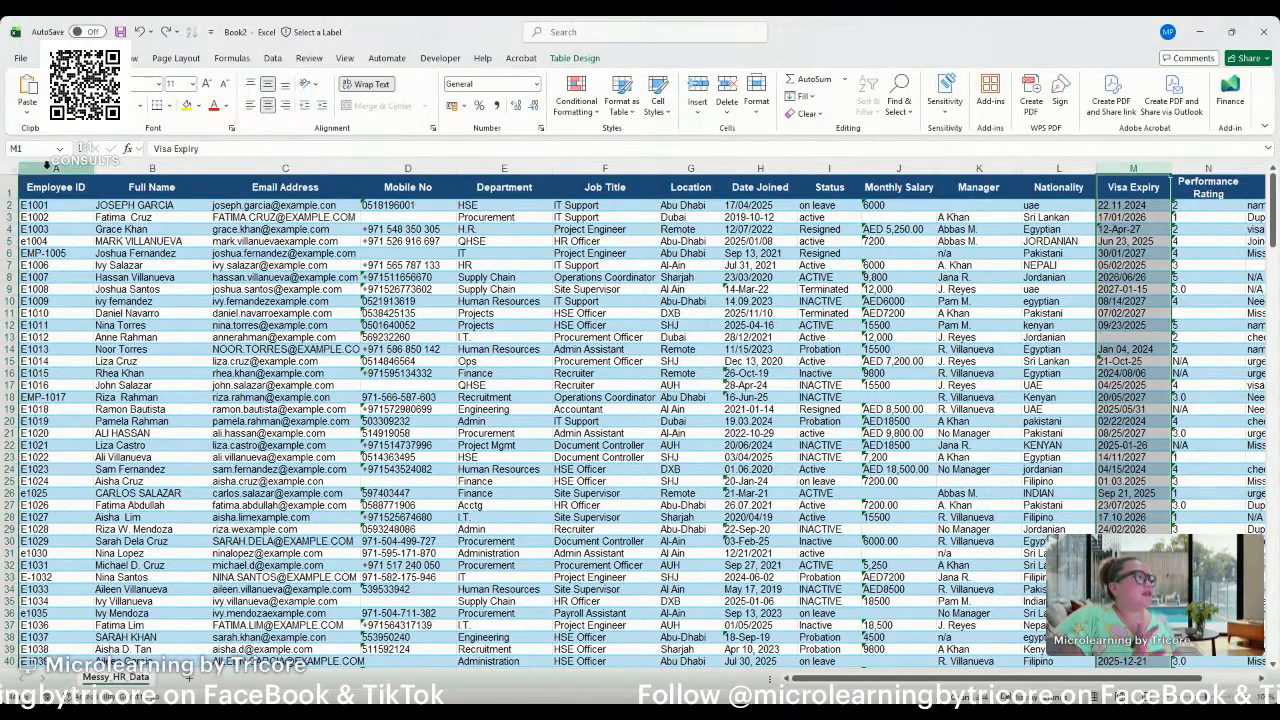
pyautogui.click(108, 190)
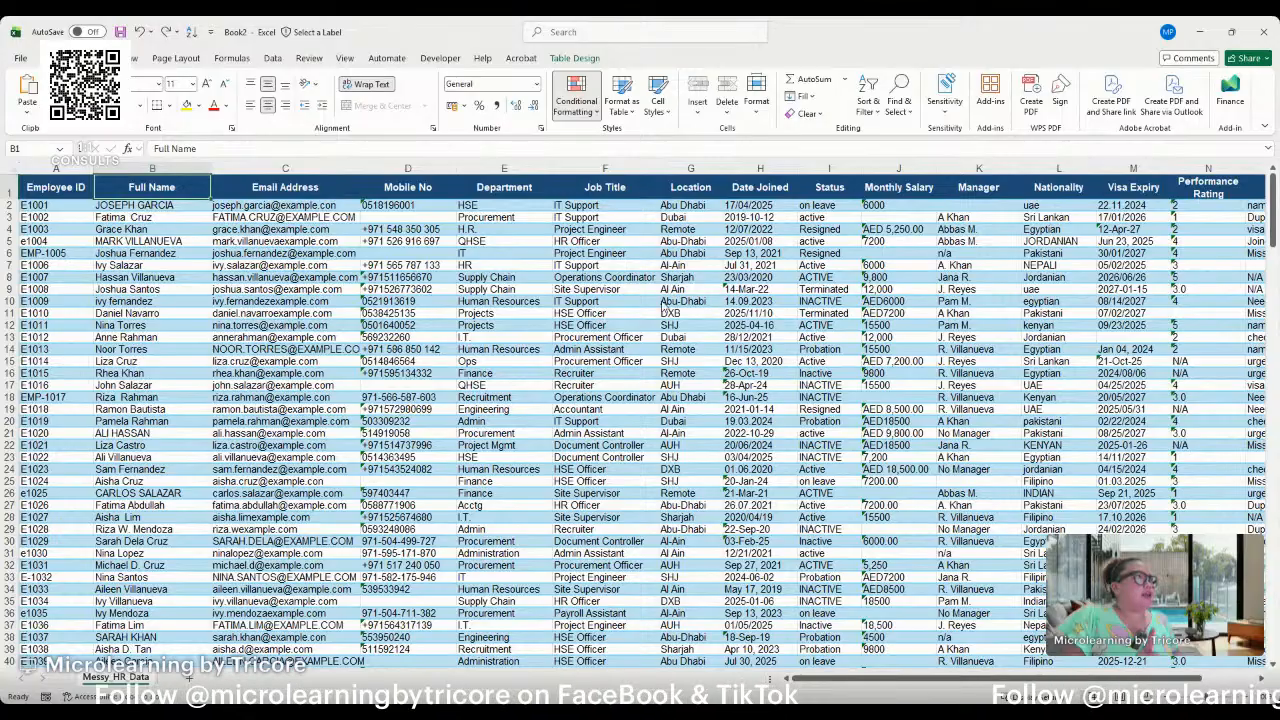
pyautogui.click(18, 172)
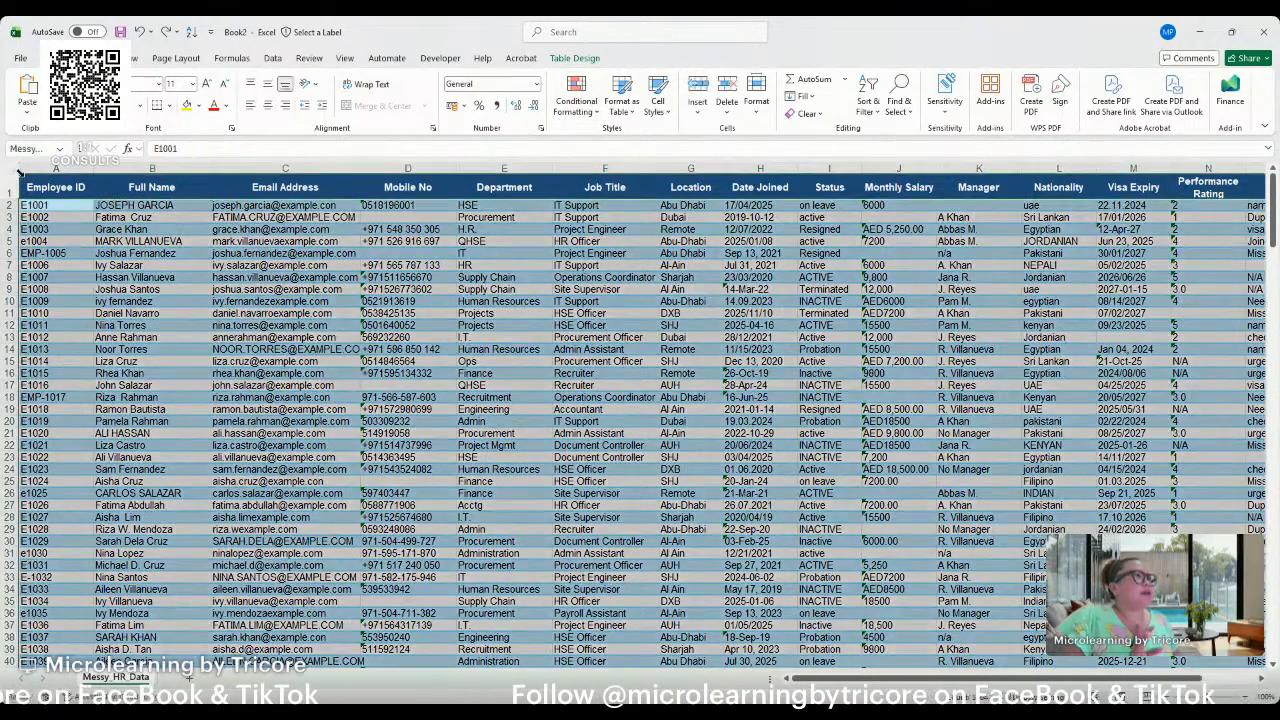
pyautogui.click(51, 216)
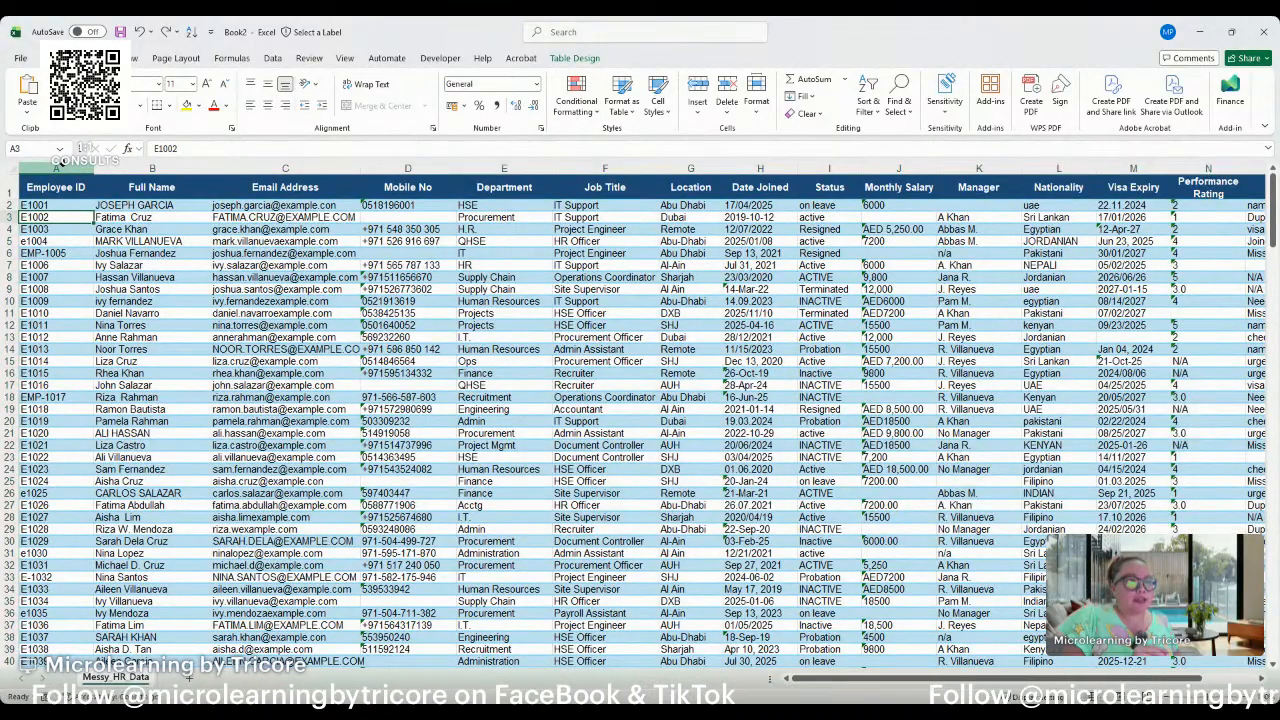
pyautogui.click(62, 166)
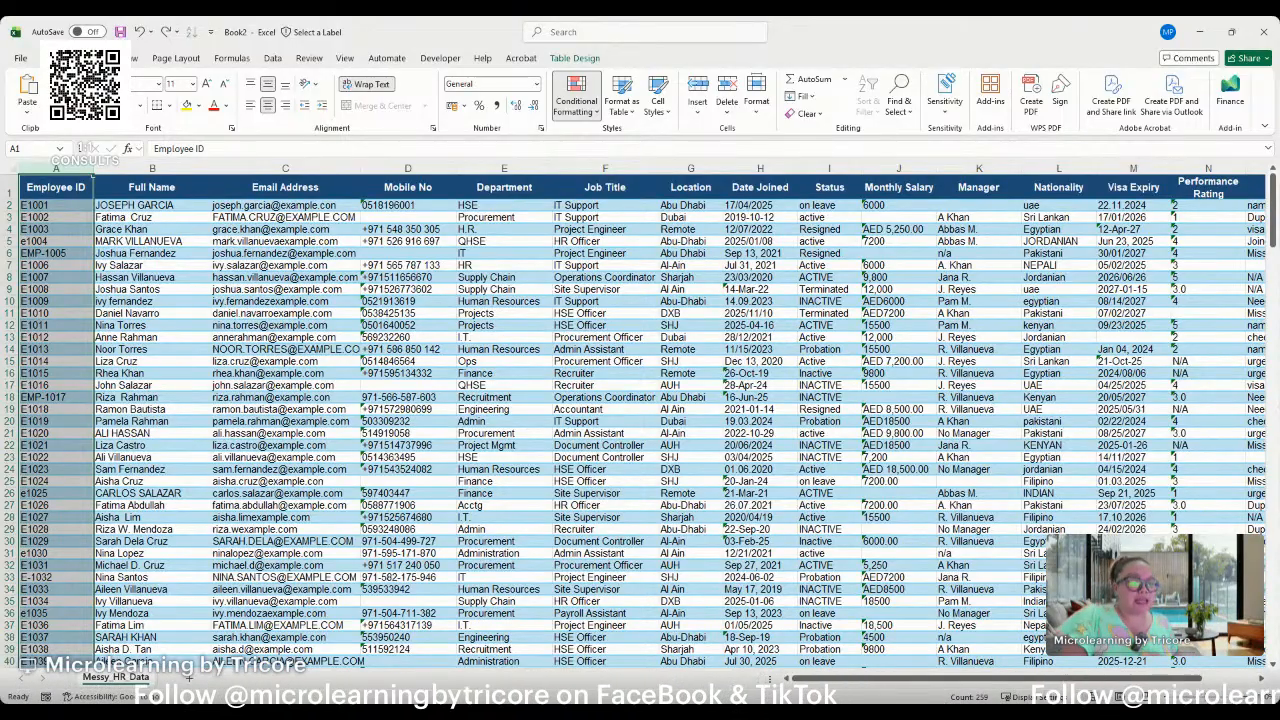
pyautogui.click(748, 286)
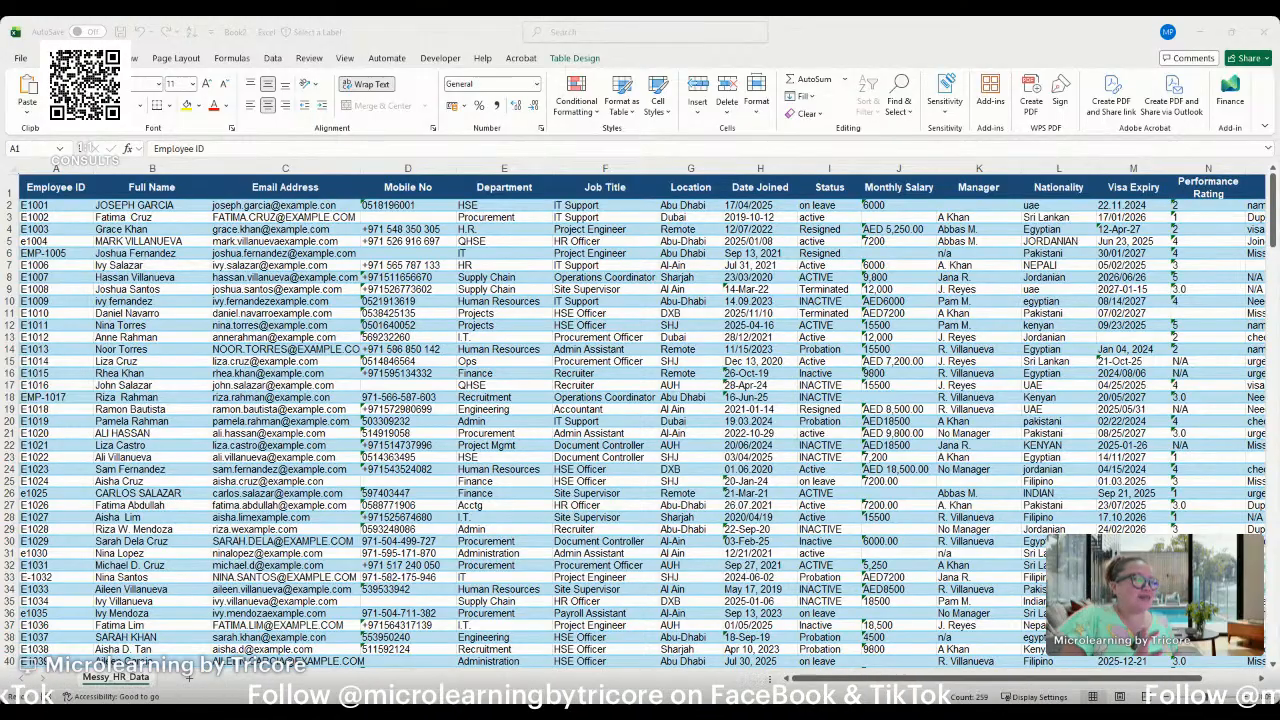
pyautogui.click(56, 169)
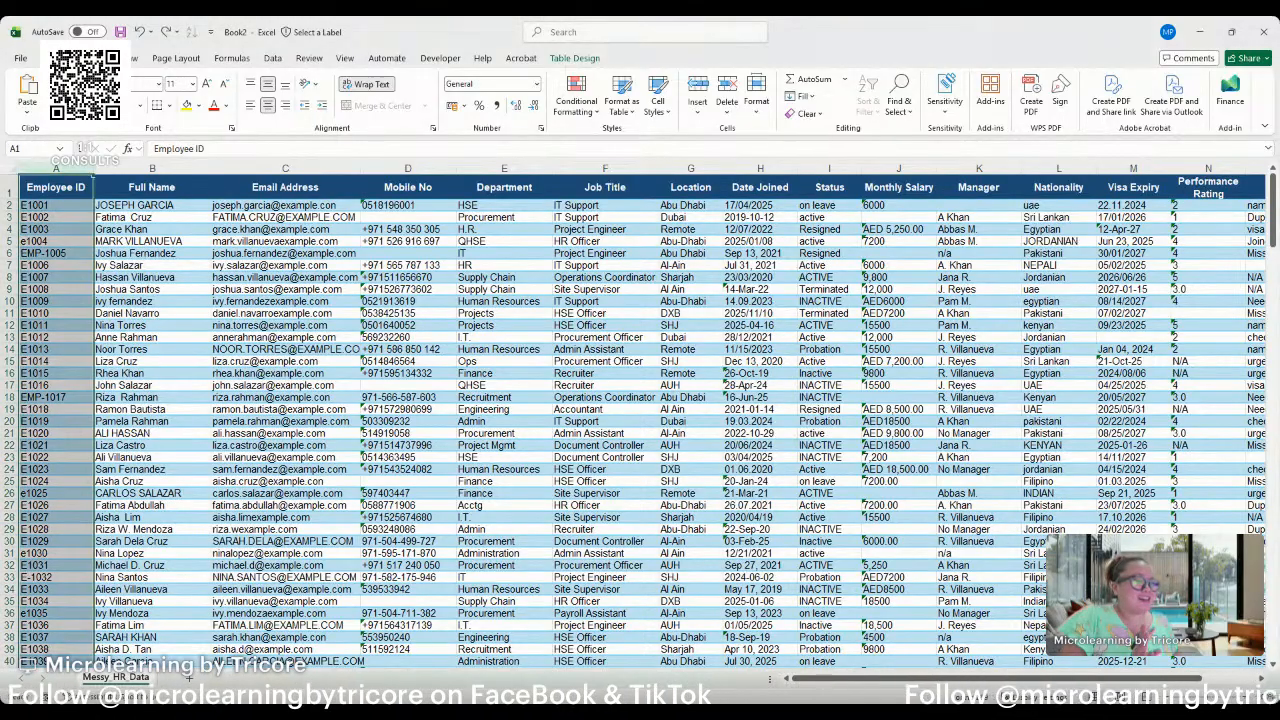
pyautogui.moveTo(214, 444); pyautogui.dragTo(188, 442)
pyautogui.click(47, 165)
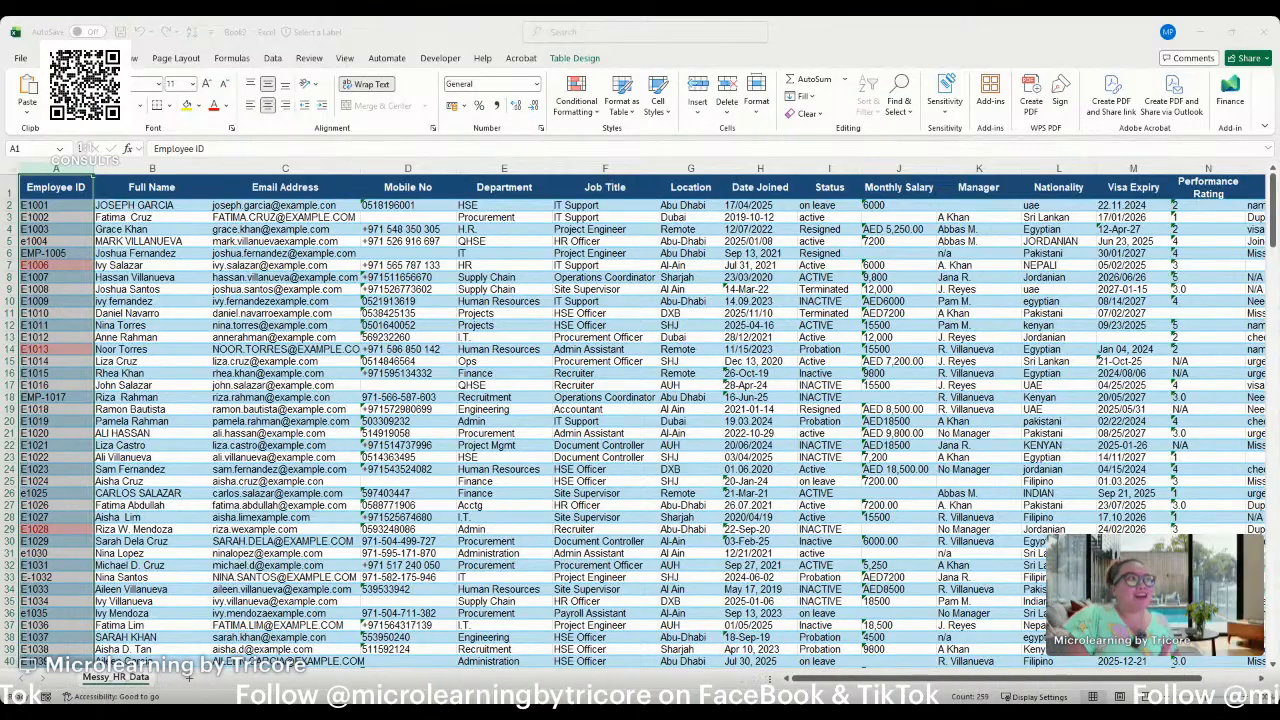
pyautogui.click(42, 188)
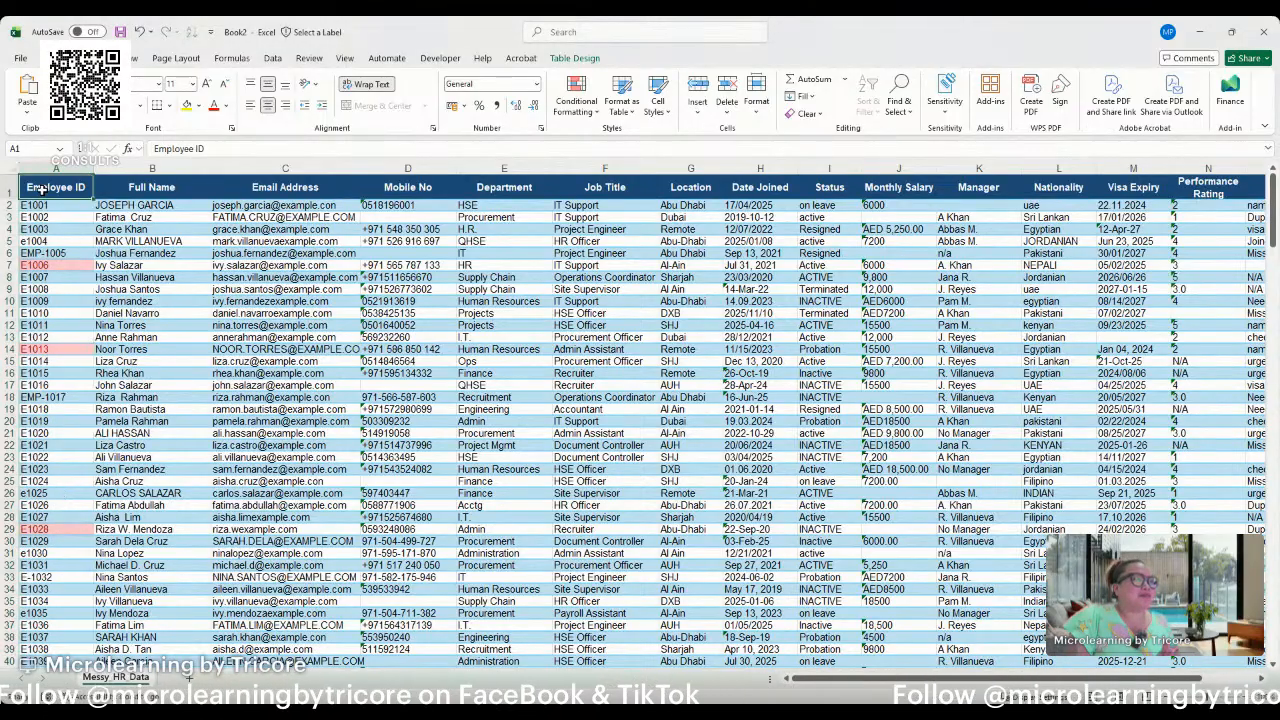
pyautogui.hotkey('ctrl', 'shift', 'l')
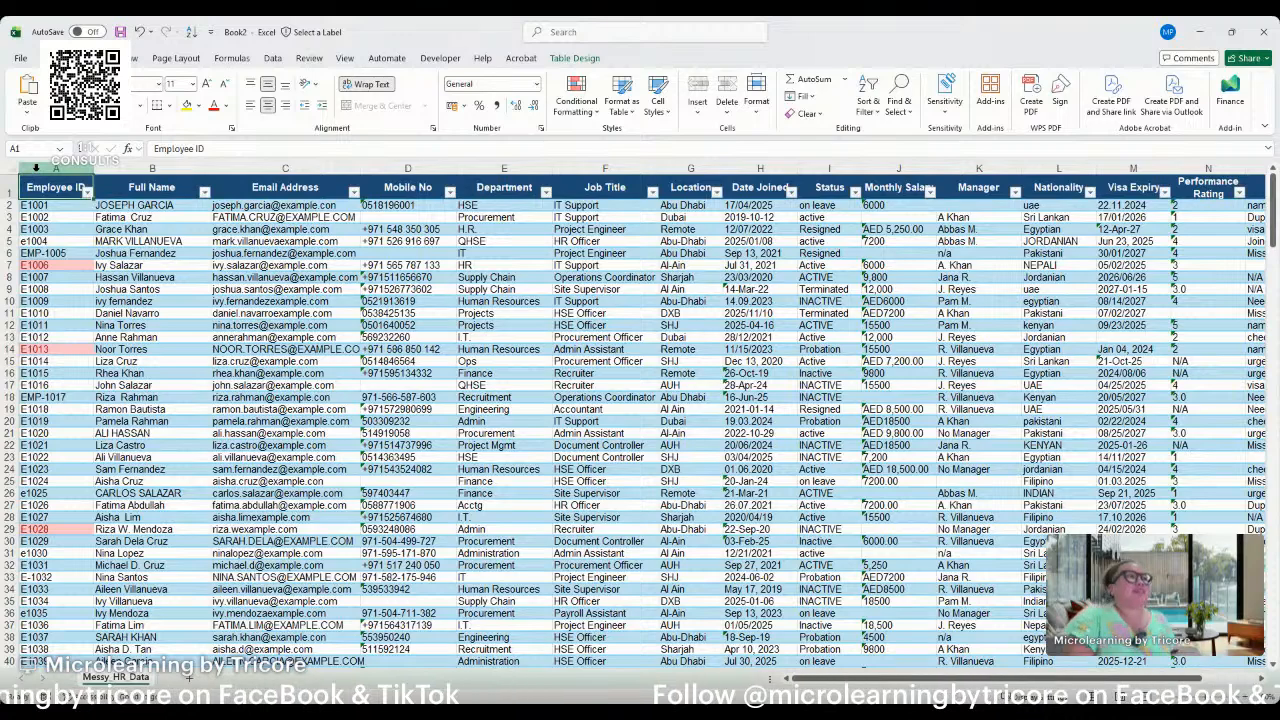
pyautogui.hotkey('ctrl', 'shift', 'l')
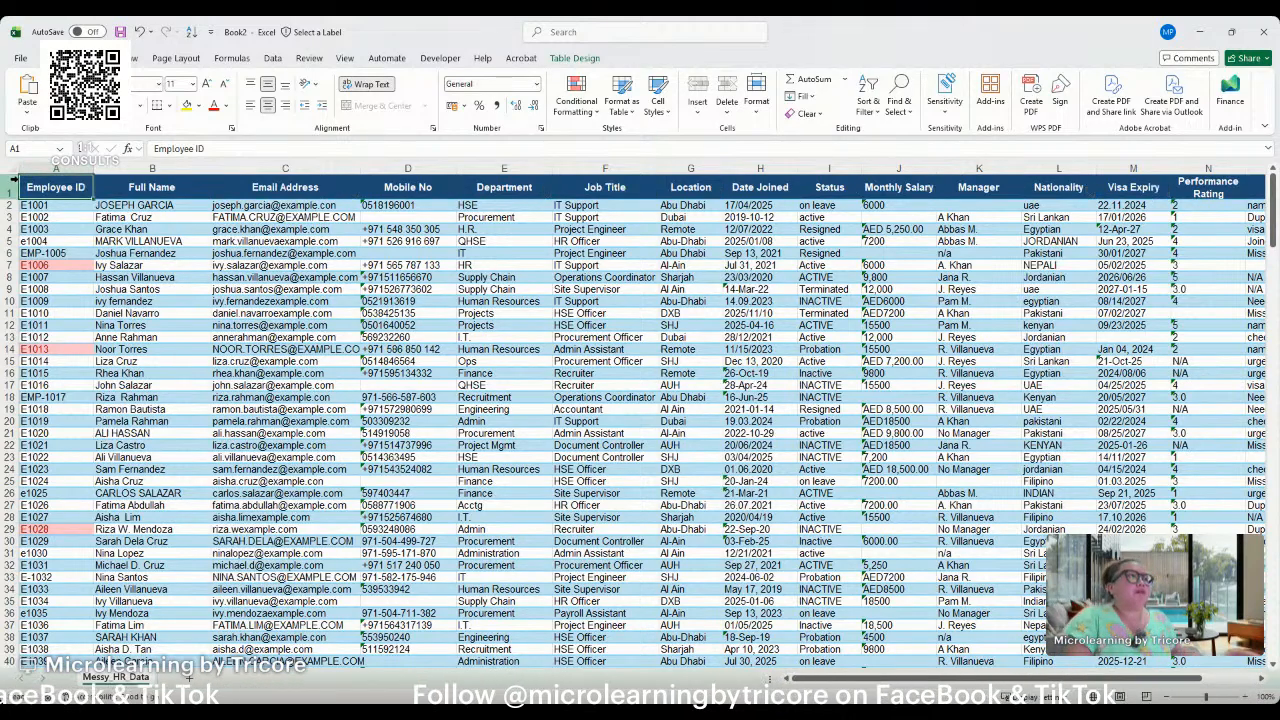
# Examine the highlighted duplicate employee IDs down through the table's records.
pyautogui.click(55, 266)
pyautogui.scroll(-7, 70, 290)
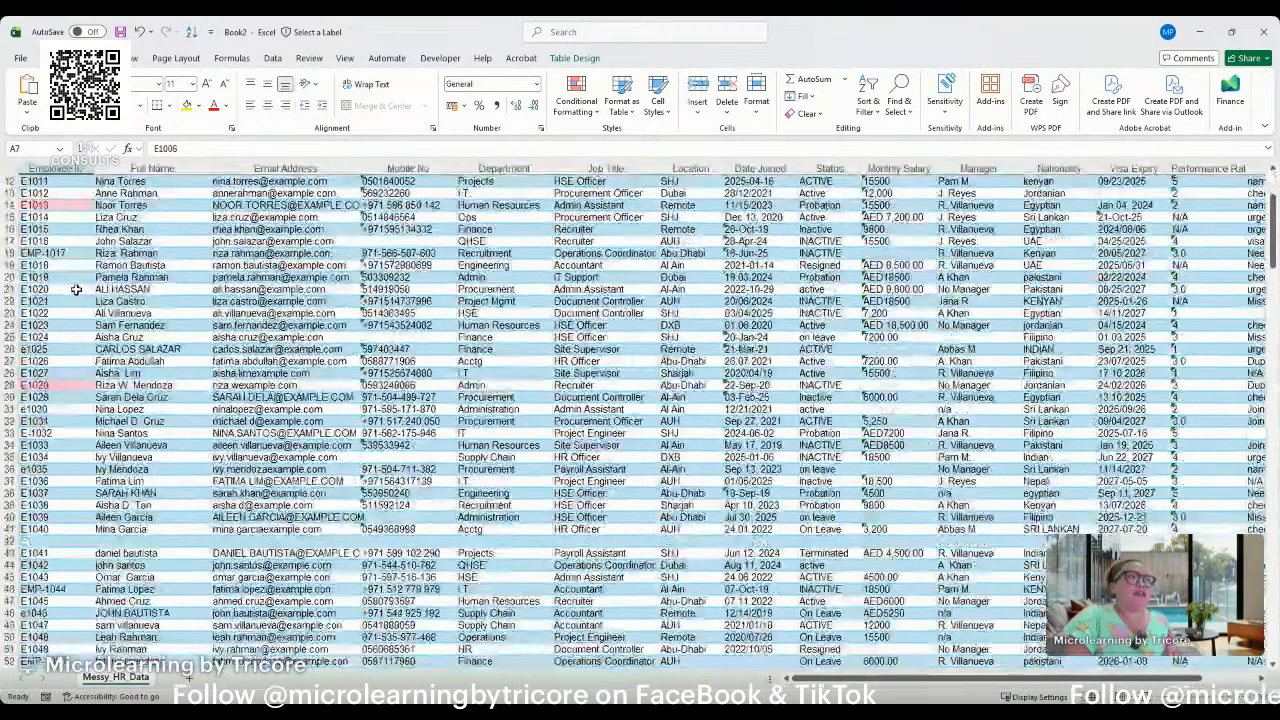
pyautogui.scroll(-4, 70, 298)
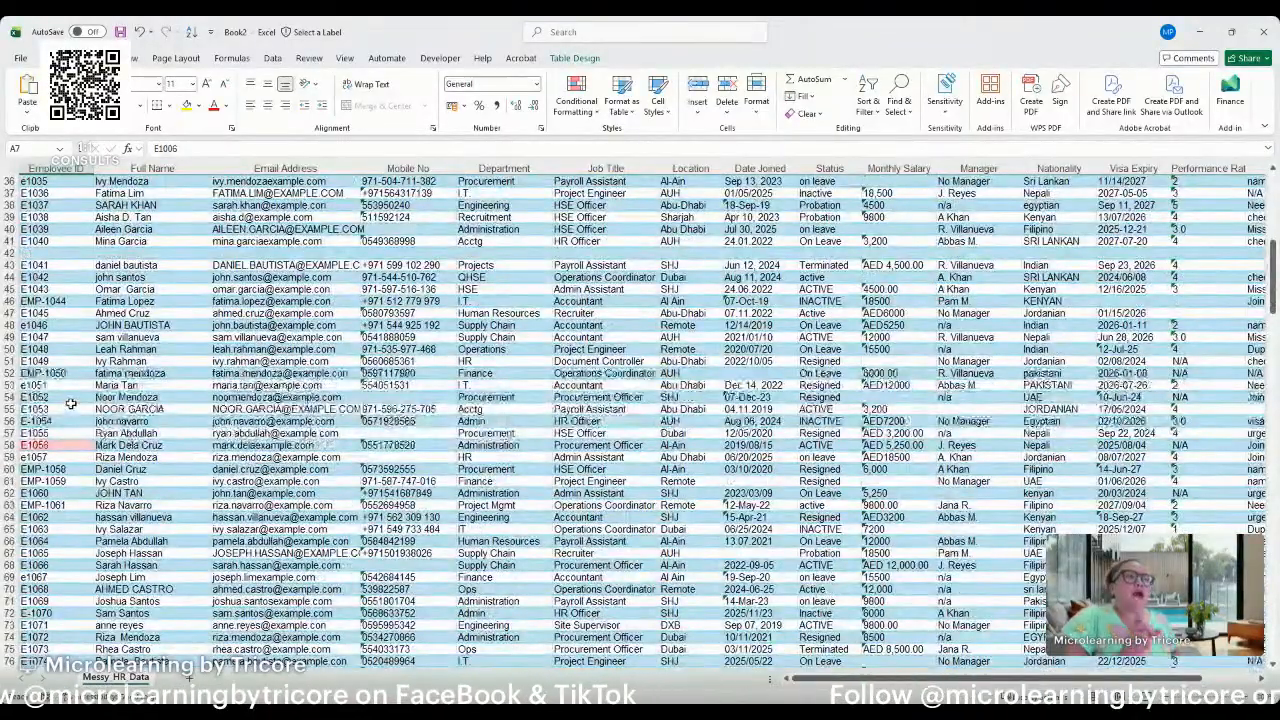
pyautogui.scroll(-5, 70, 404)
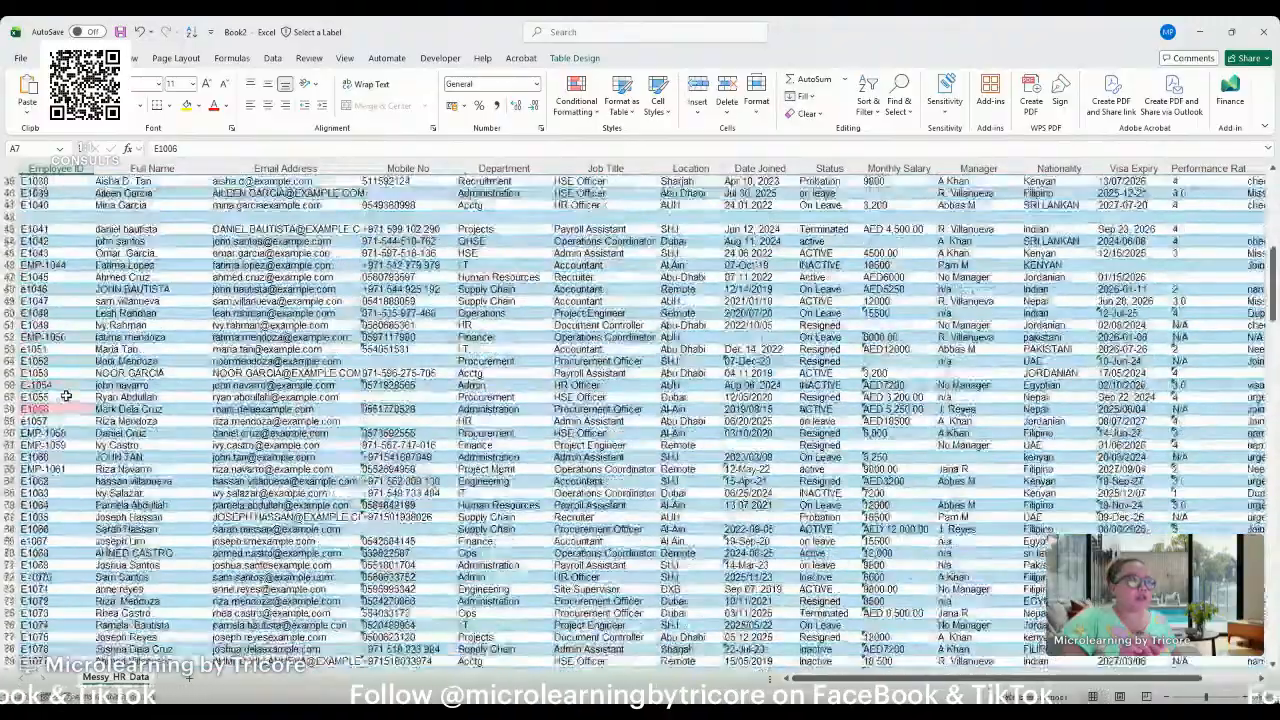
pyautogui.scroll(-8, 65, 397)
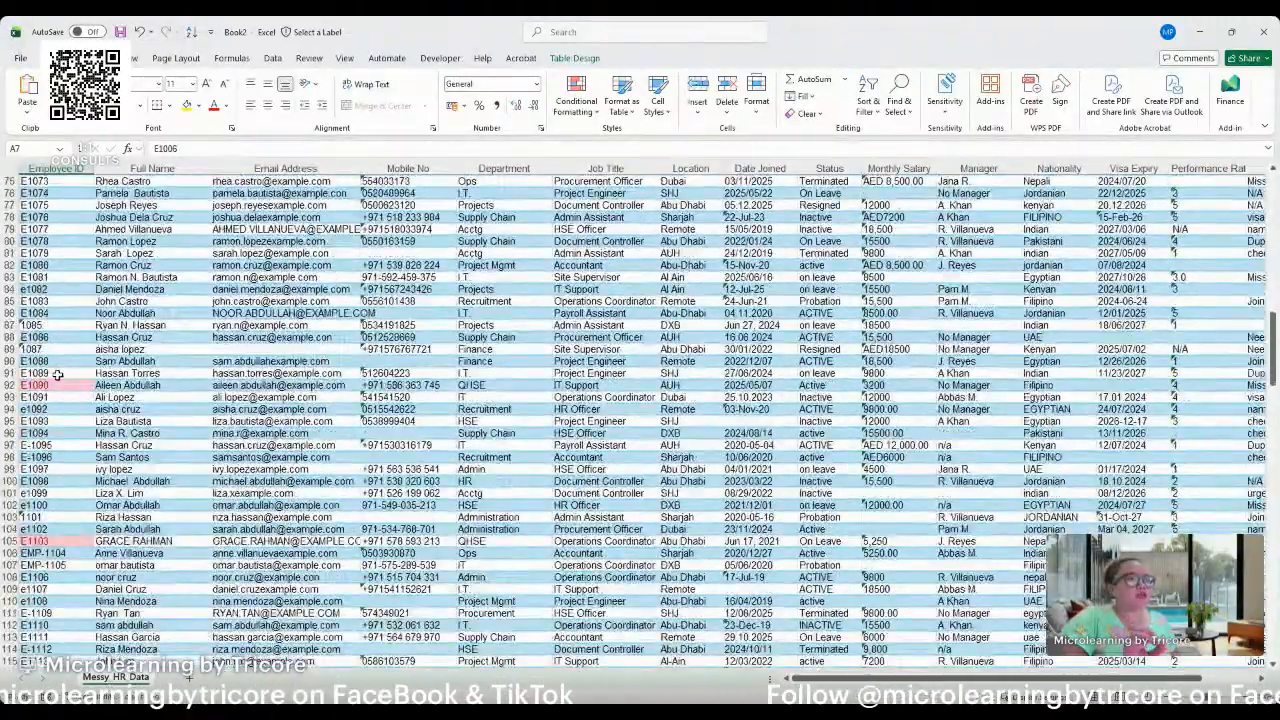
pyautogui.scroll(-1, 59, 374)
pyautogui.scroll(-5, 60, 374)
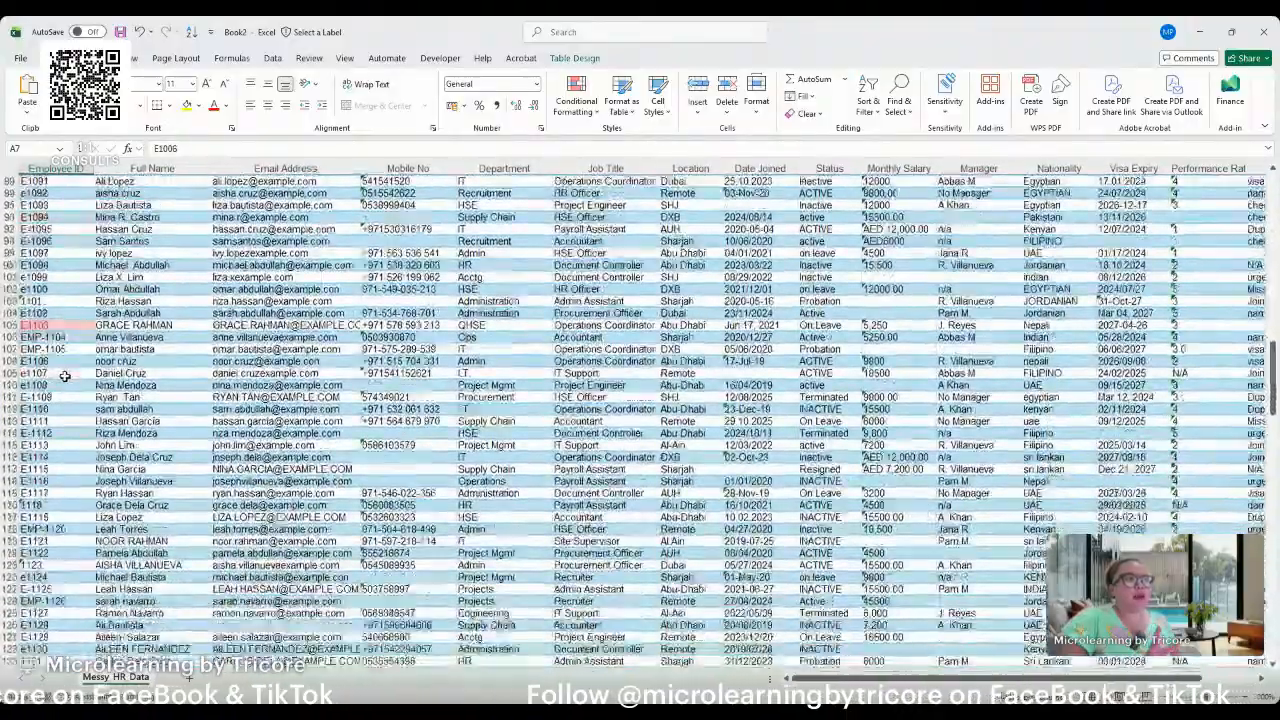
pyautogui.scroll(-9, 65, 375)
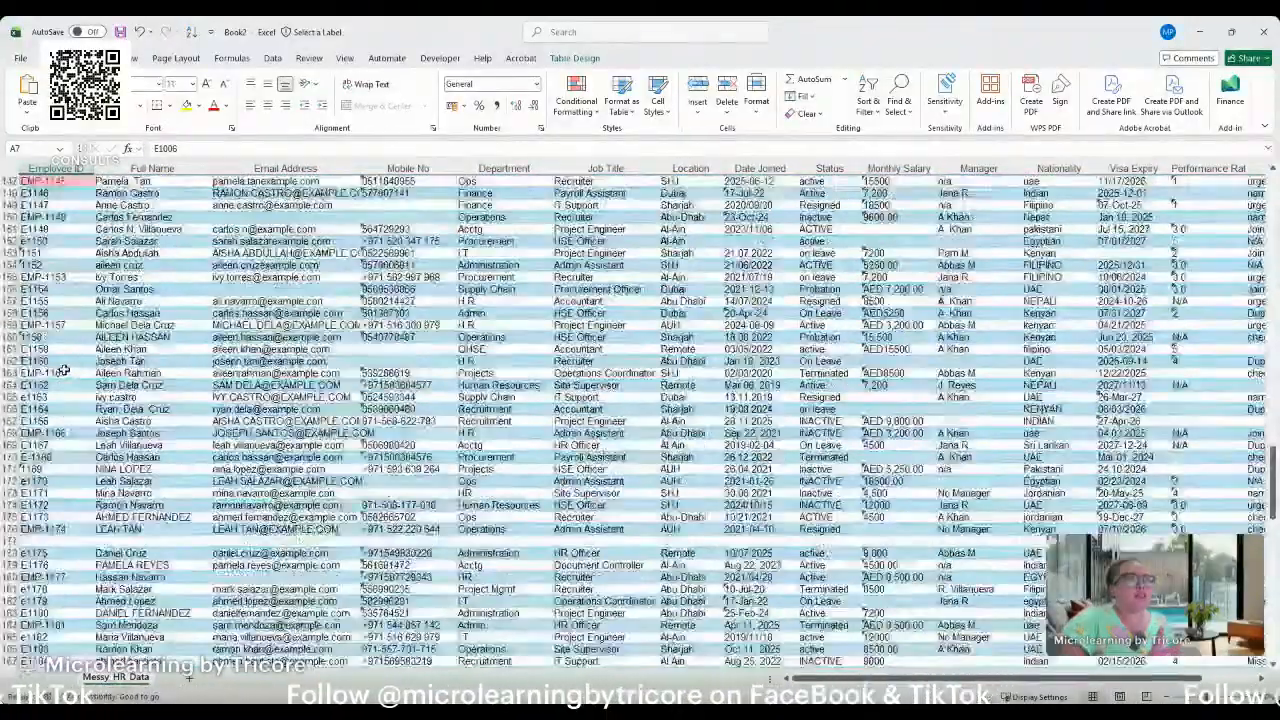
pyautogui.click(58, 180)
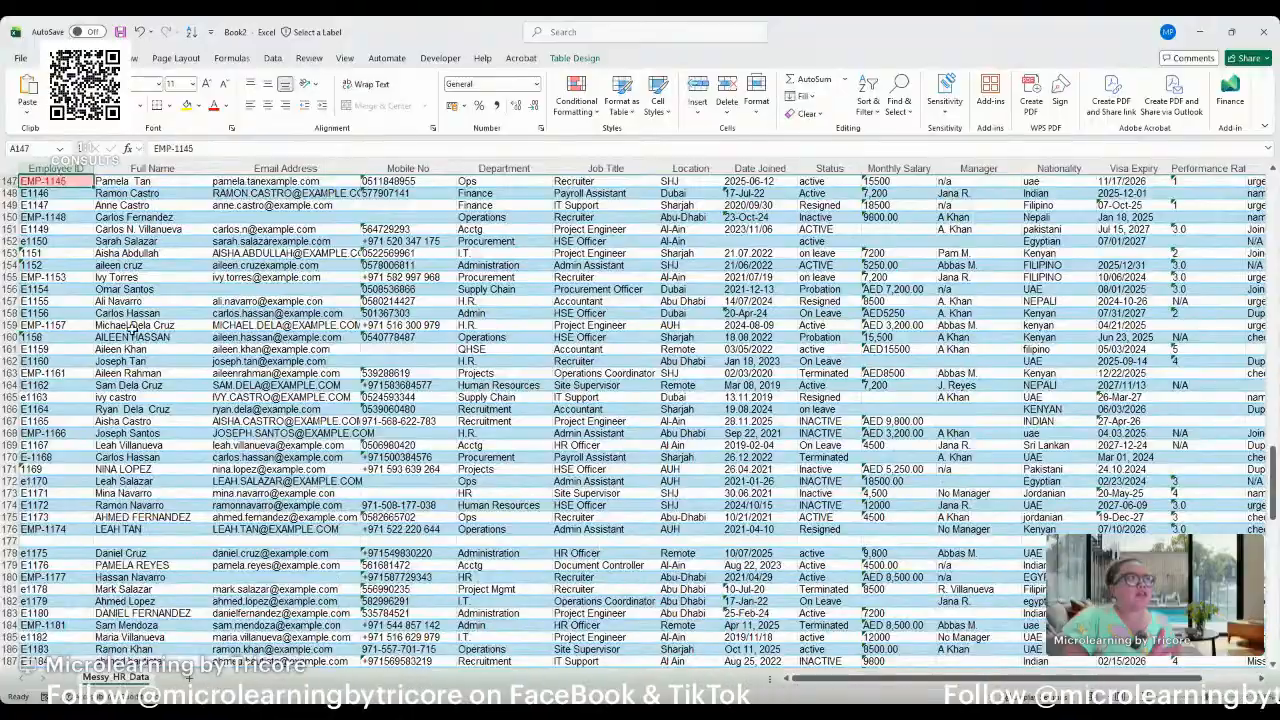
pyautogui.scroll(2, 124, 330)
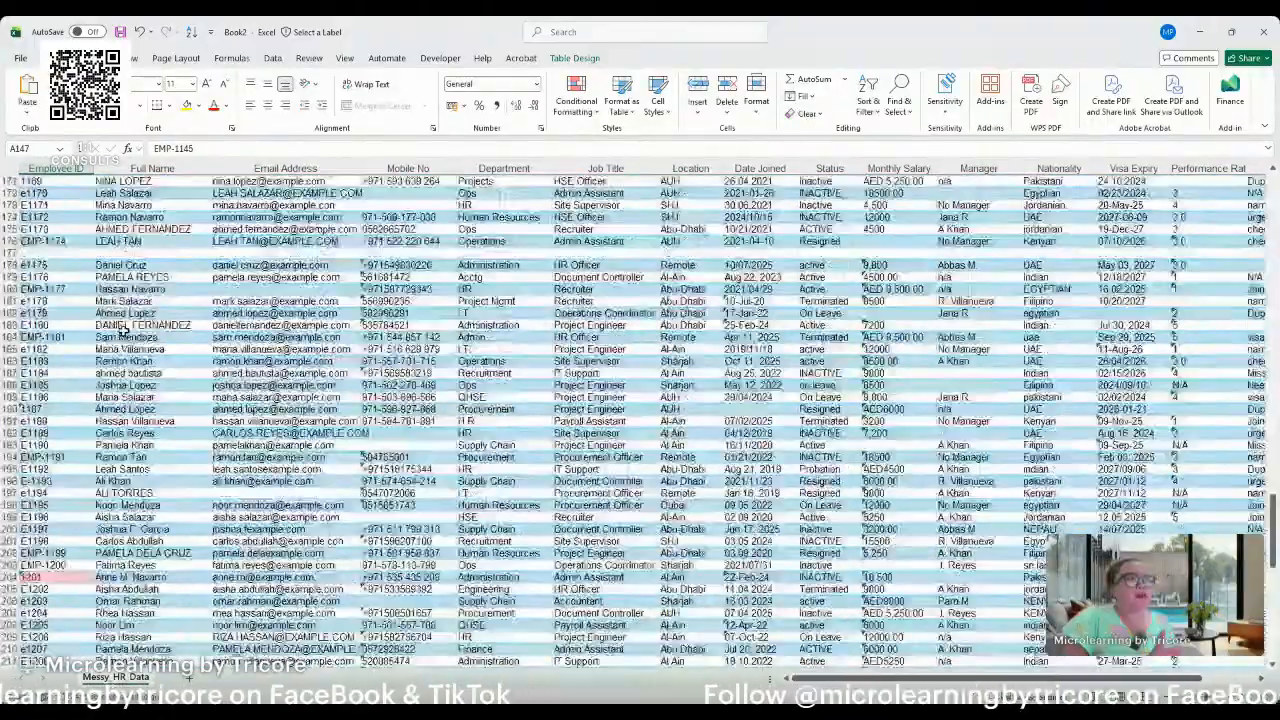
pyautogui.scroll(10, 116, 312)
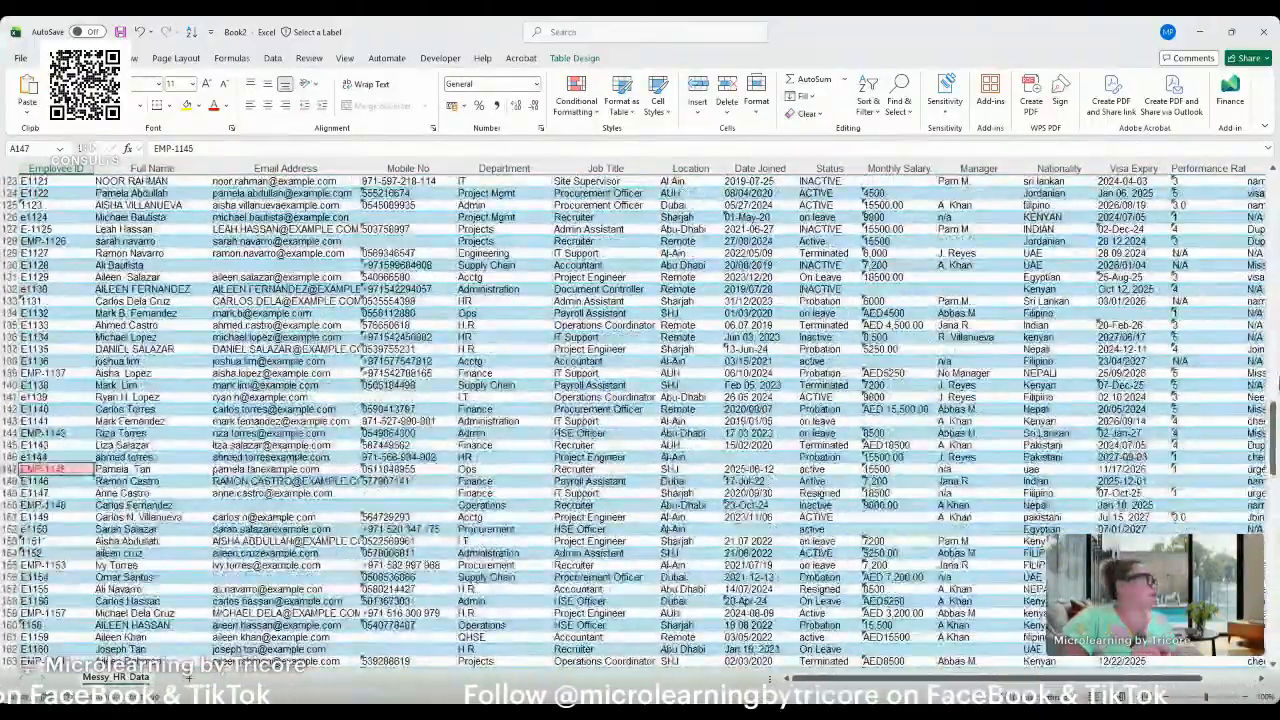
pyautogui.moveTo(1274, 408); pyautogui.dragTo(1274, 176)
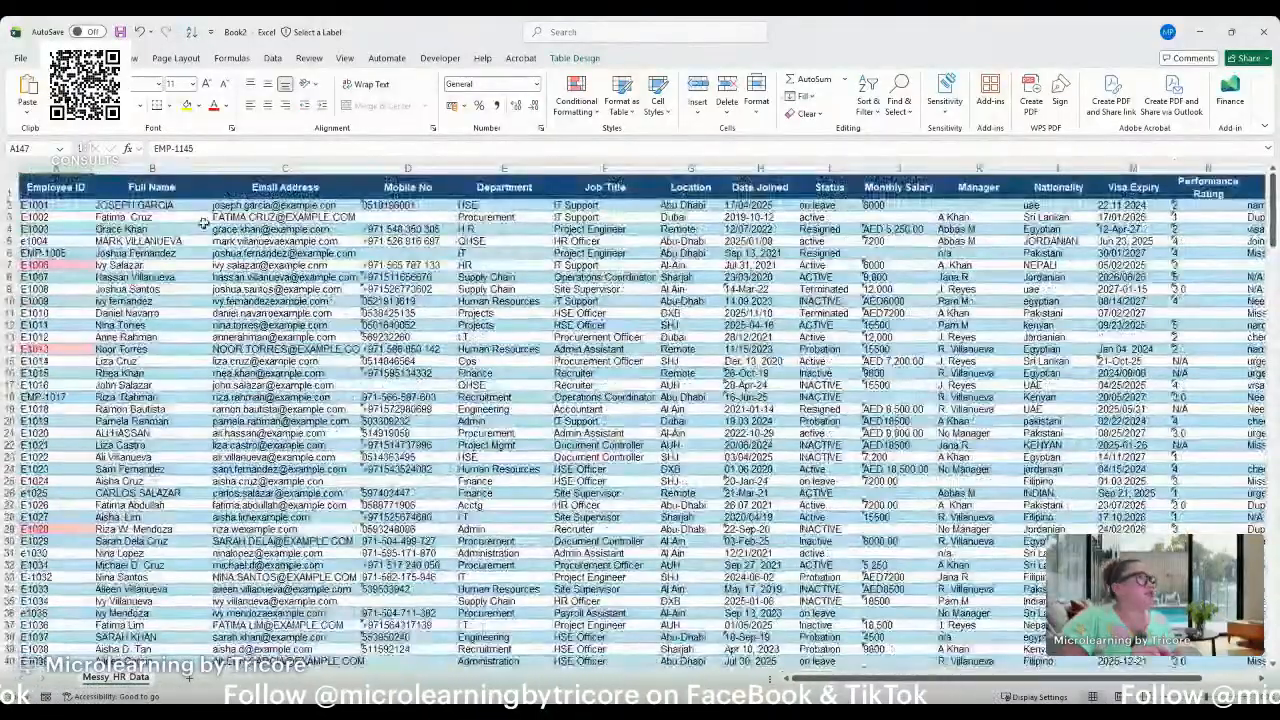
pyautogui.click(52, 187)
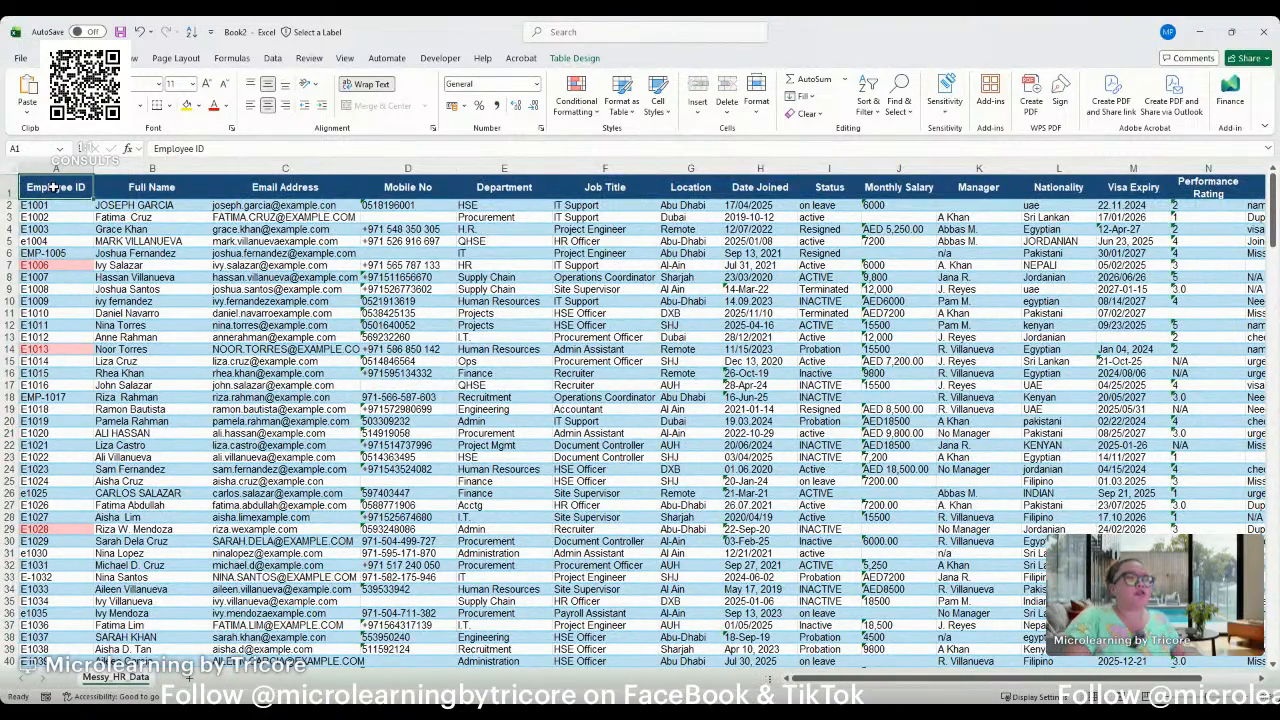
pyautogui.hotkey('ctrl', 'shift', 'l')
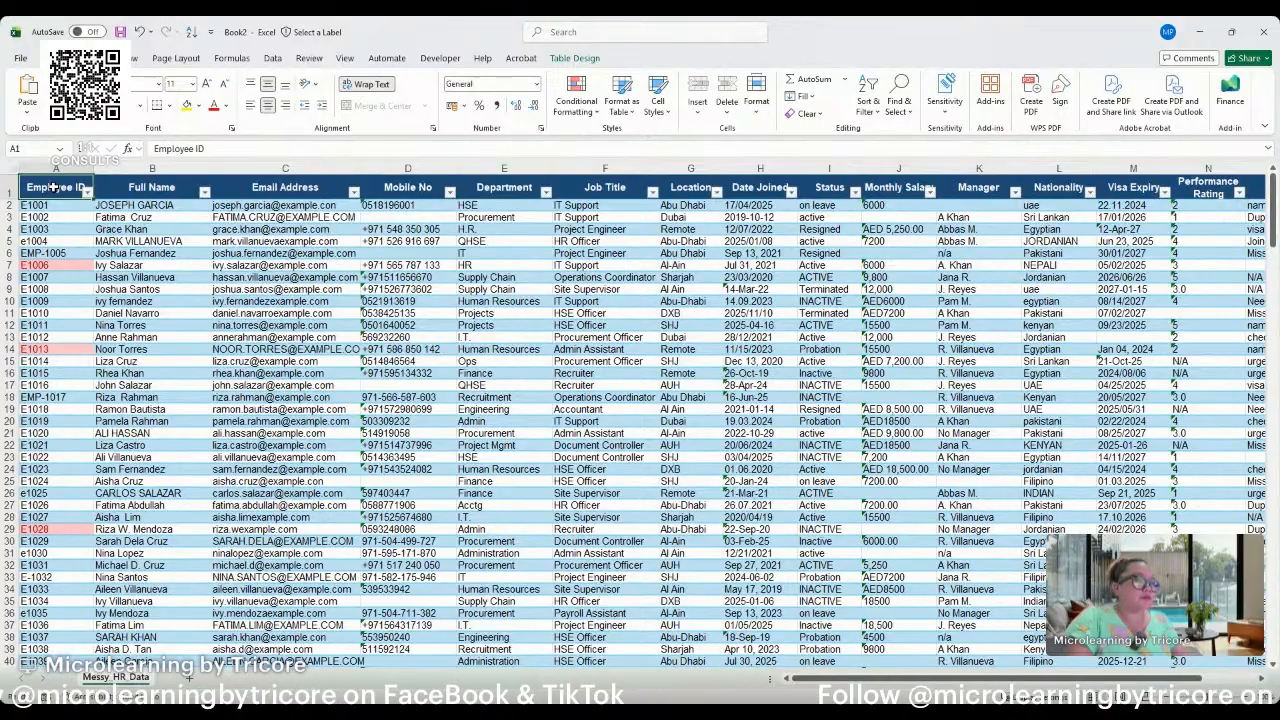
pyautogui.hotkey('ctrl', 'shift', 'l')
# Turn on the table's header filters and filter the Employee ID column to show only the red-highlighted duplicates.
pyautogui.hotkey('alt', 'Tab')
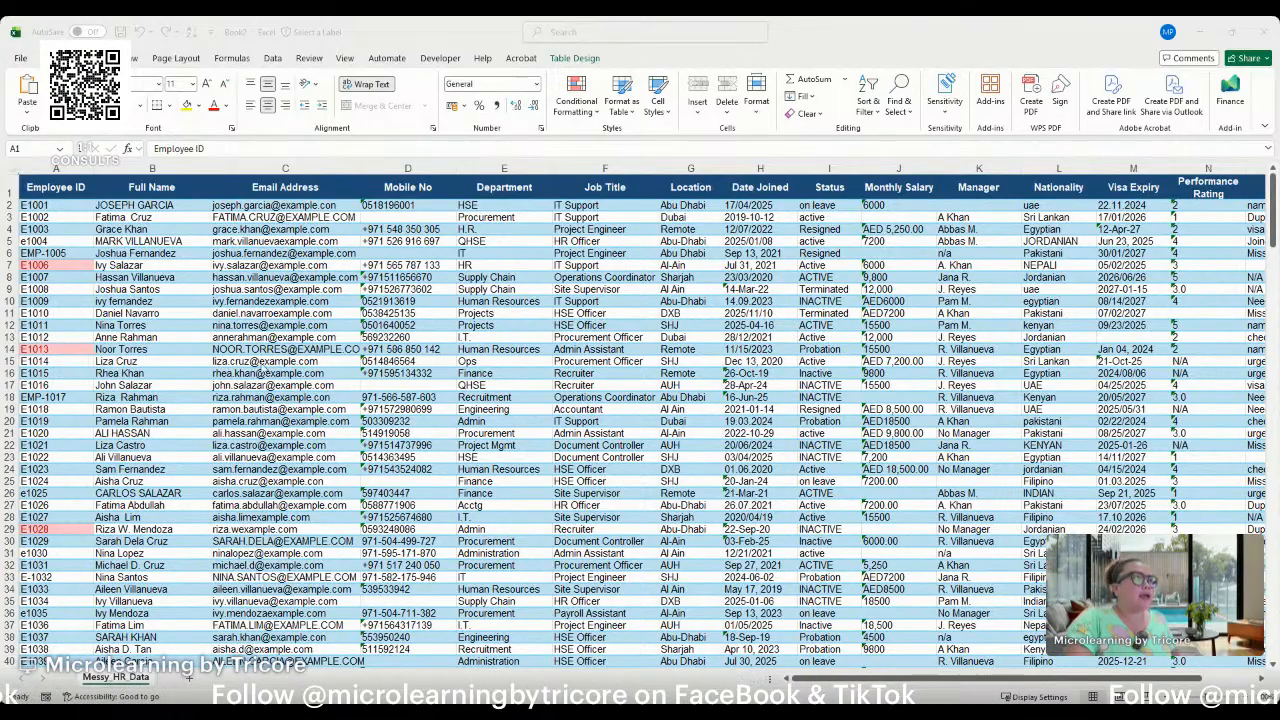
pyautogui.click(262, 367)
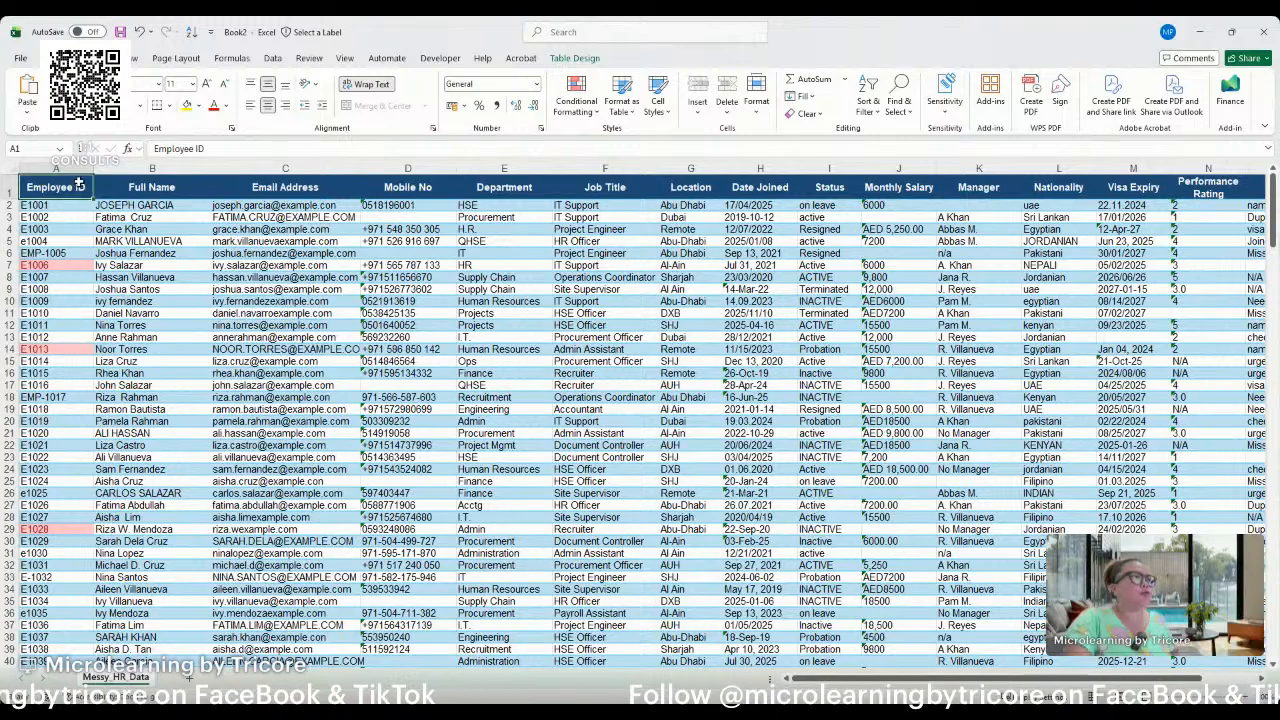
pyautogui.click(272, 58)
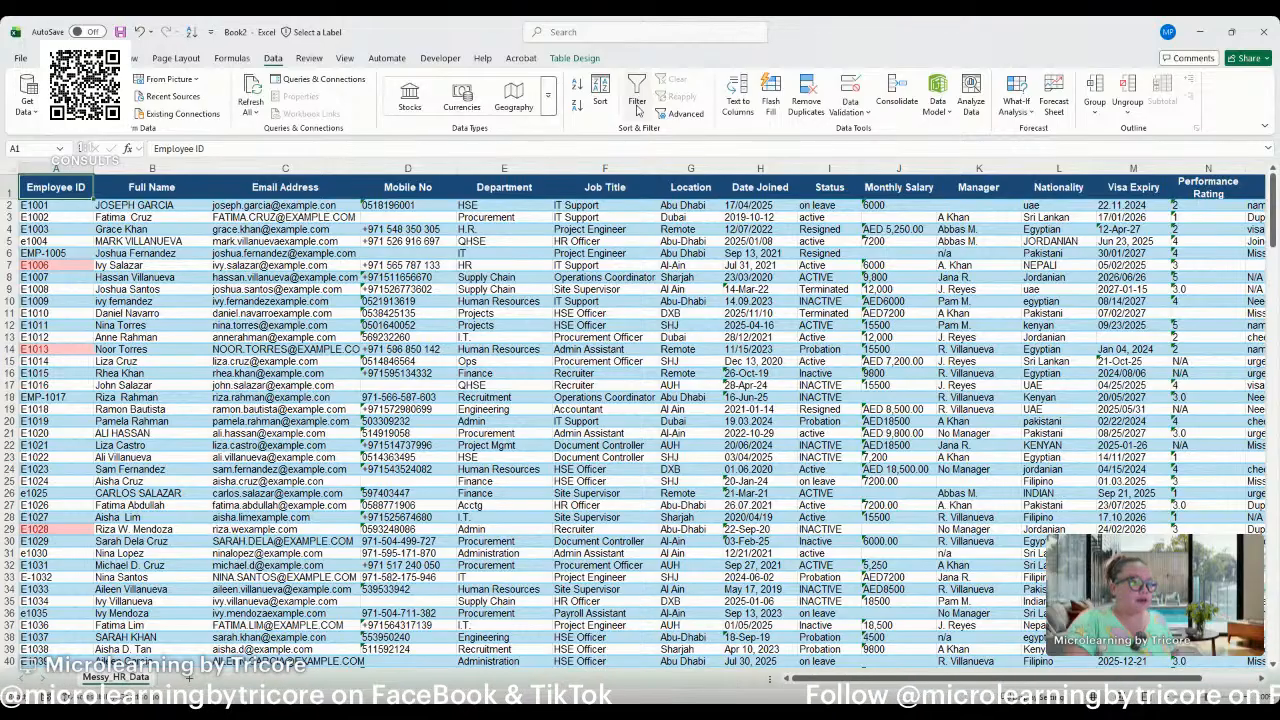
pyautogui.click(637, 101)
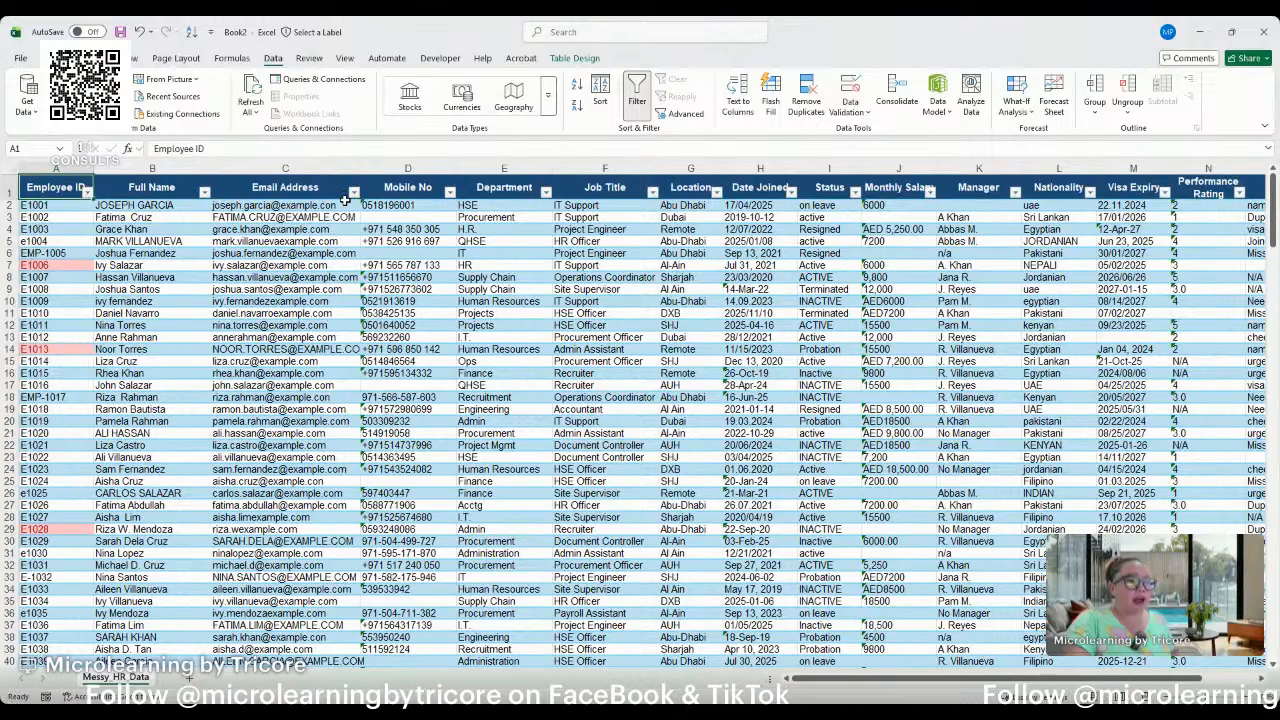
pyautogui.hotkey('alt', 'Tab')
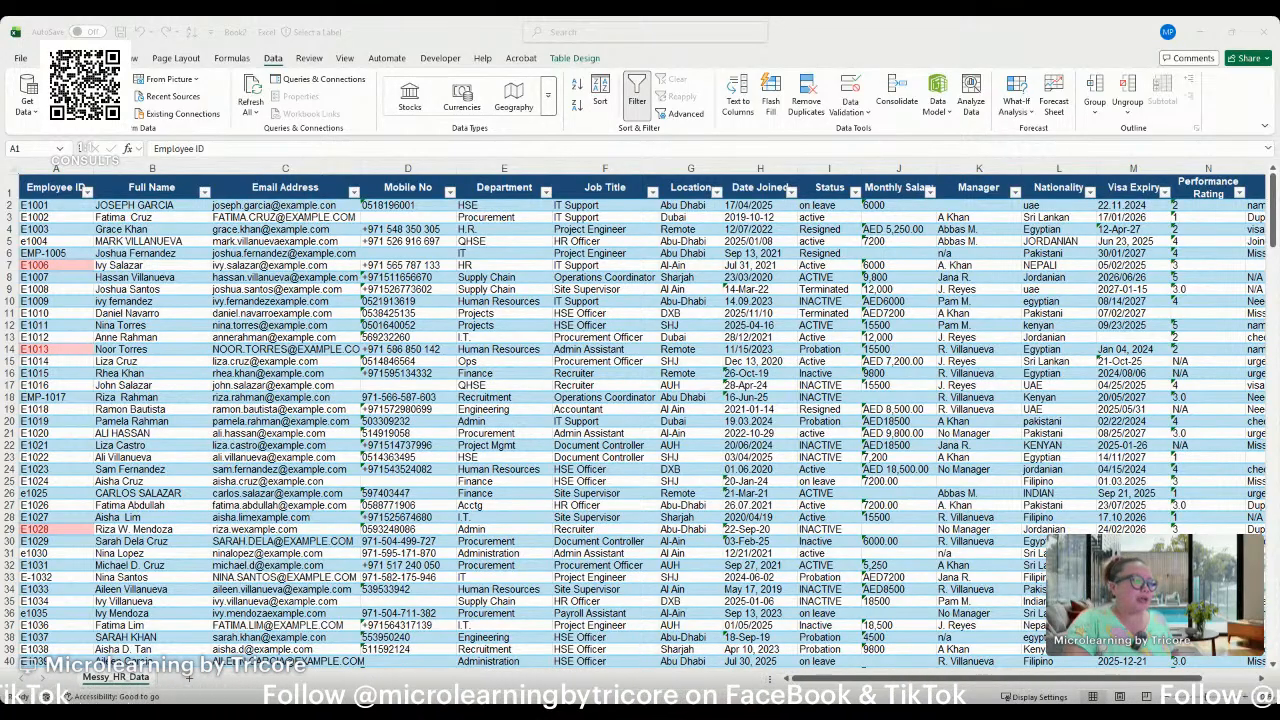
pyautogui.hotkey('alt', 'Tab')
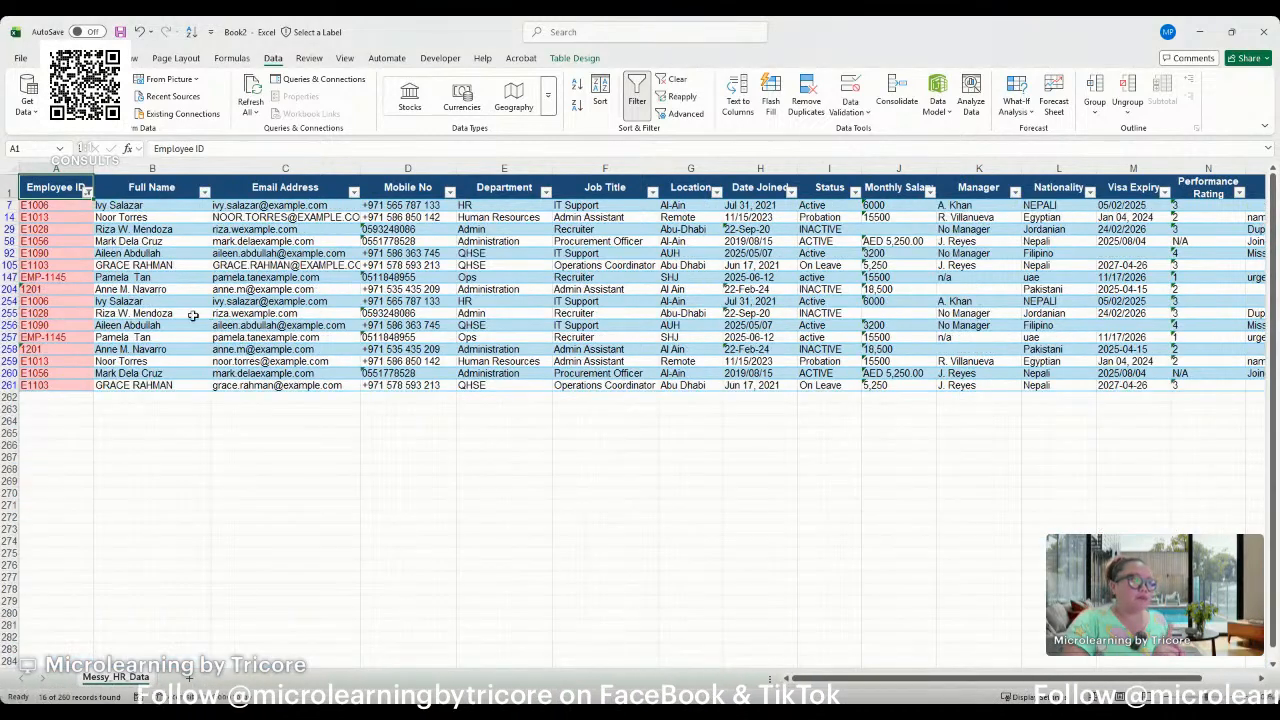
pyautogui.click(60, 205)
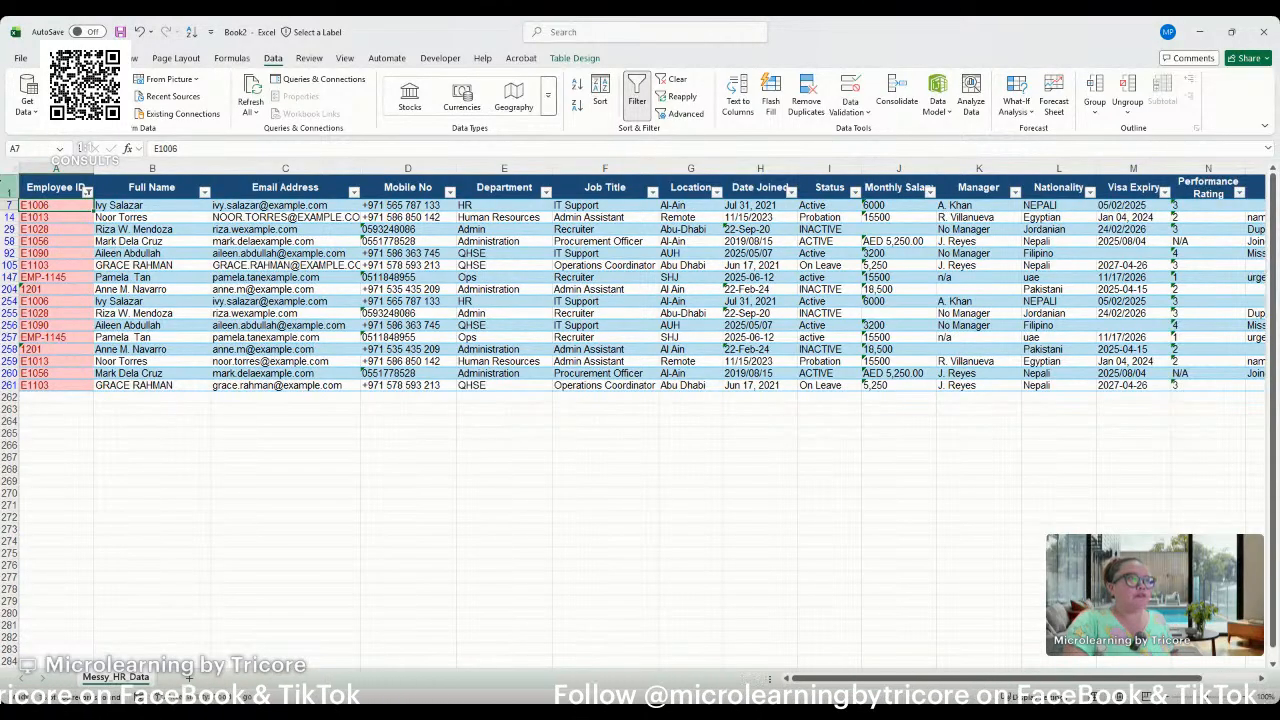
# Compare the records that share an Employee ID, checking row 7 against row 254 and row 14 against row 259.
pyautogui.click(10, 204)
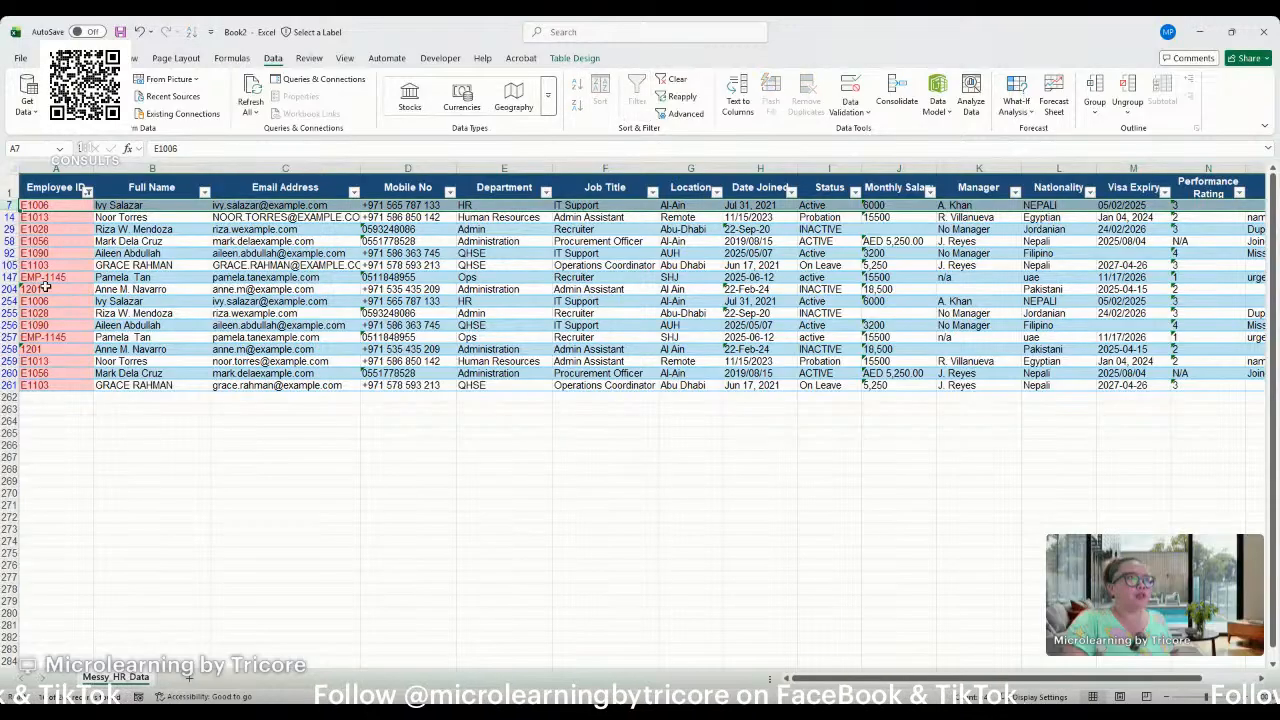
pyautogui.click(10, 301)
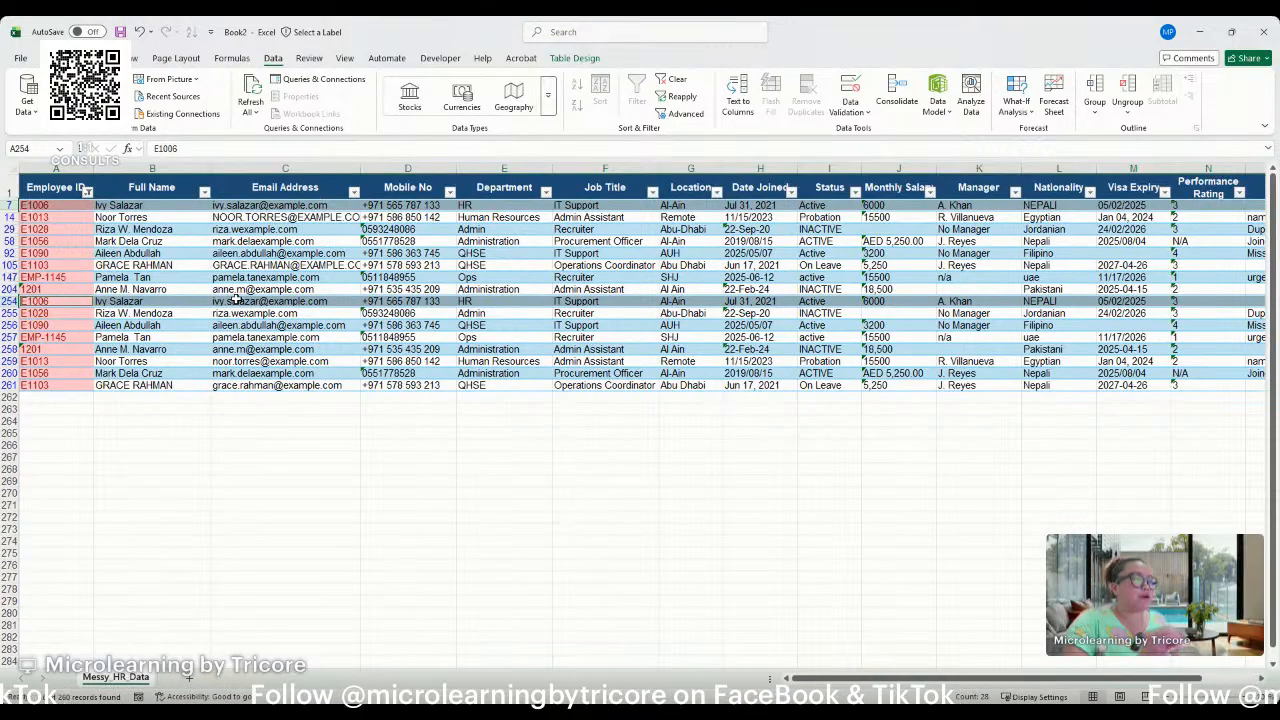
pyautogui.click(9, 217)
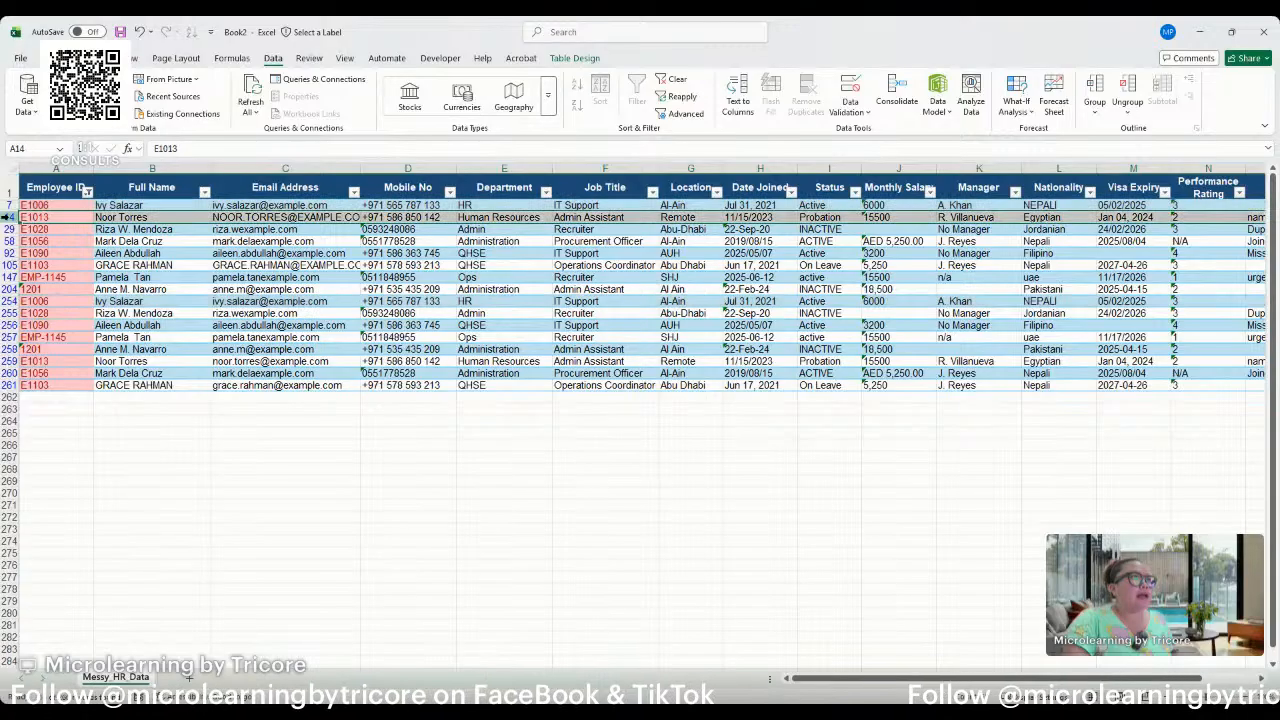
pyautogui.click(9, 361)
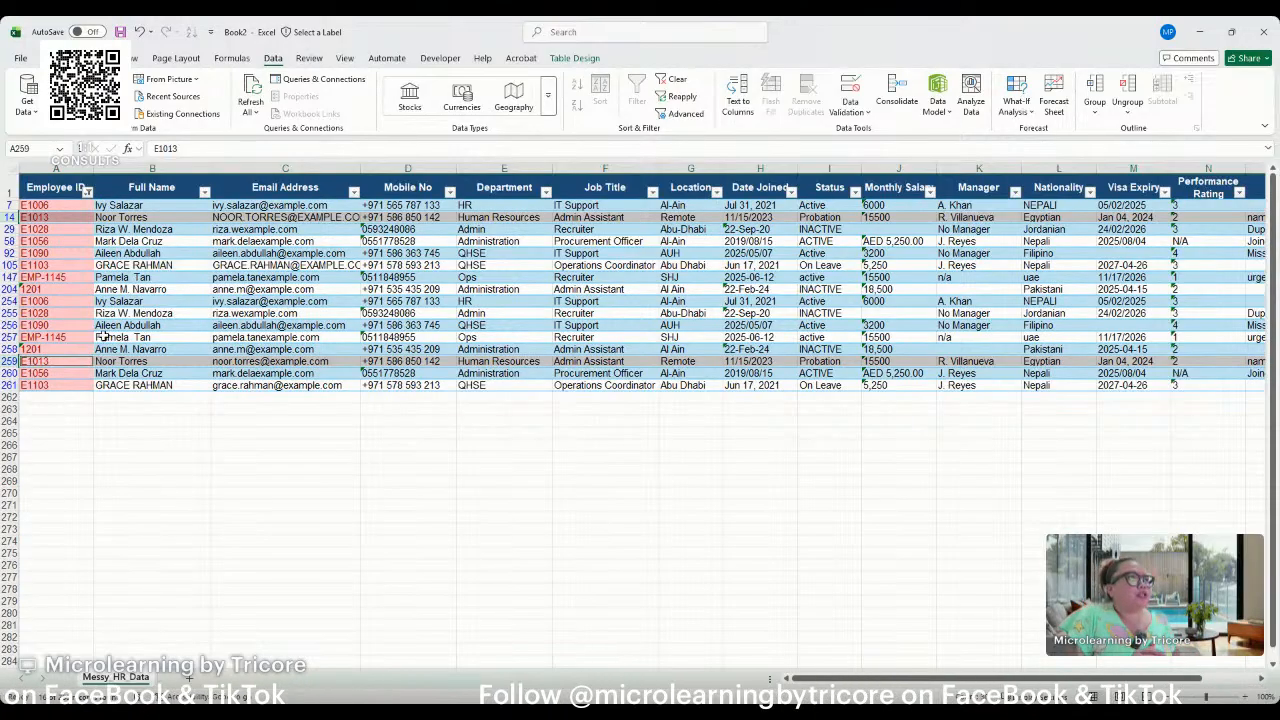
pyautogui.click(56, 288)
pyautogui.moveTo(50, 205); pyautogui.dragTo(62, 300)
pyautogui.click(62, 300)
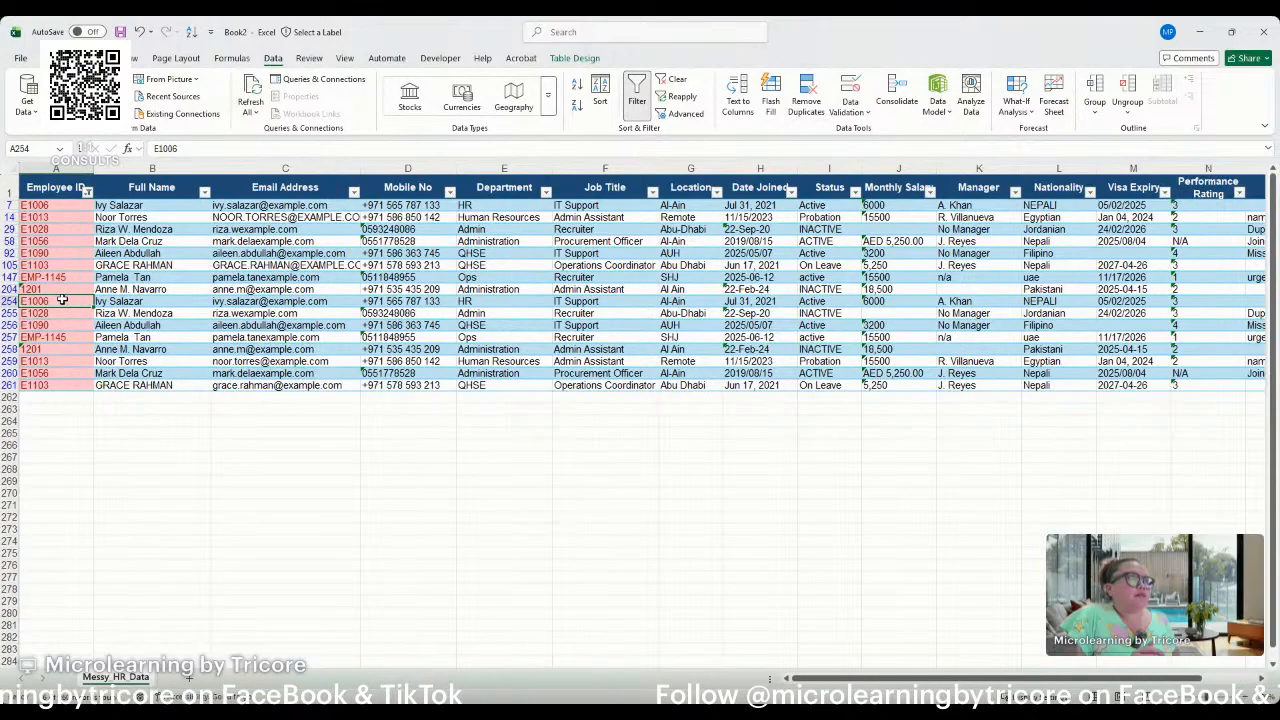
# Clear the duplicate Employee ID in row 254, leaving the rest of the record in place.
pyautogui.click(6, 301)
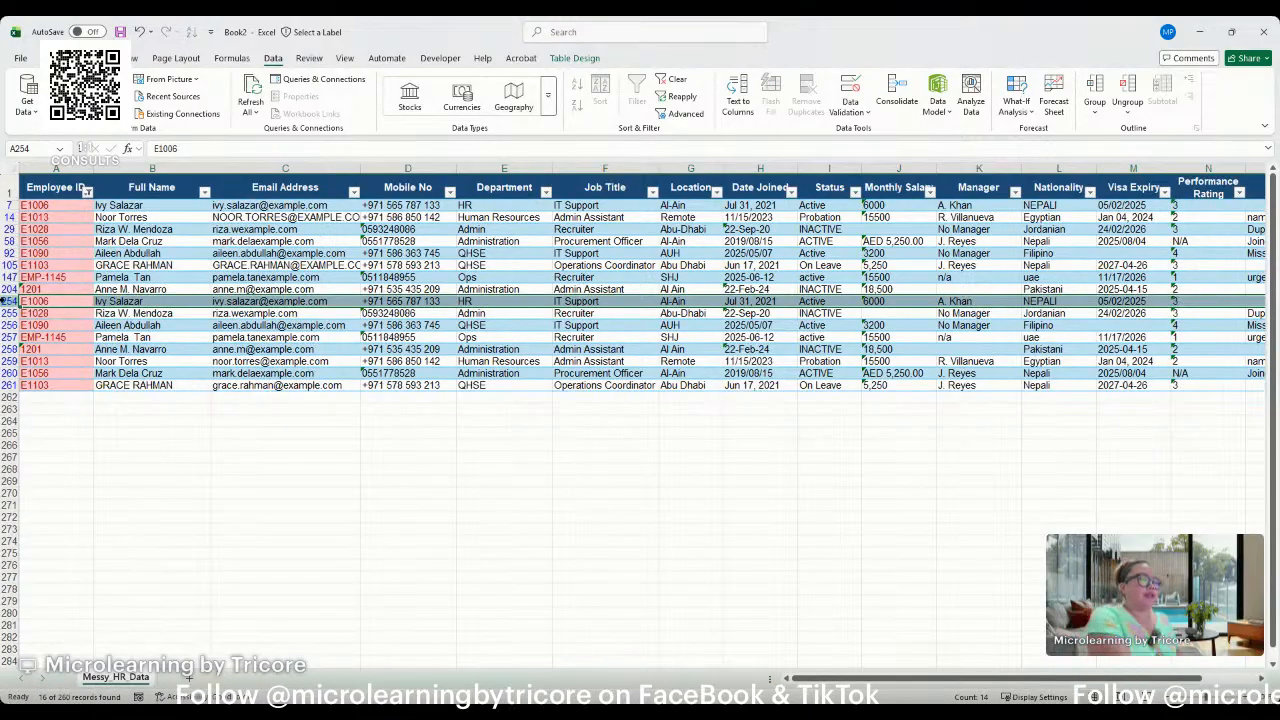
pyautogui.click(63, 301)
pyautogui.press('Delete')
pyautogui.press('Return')
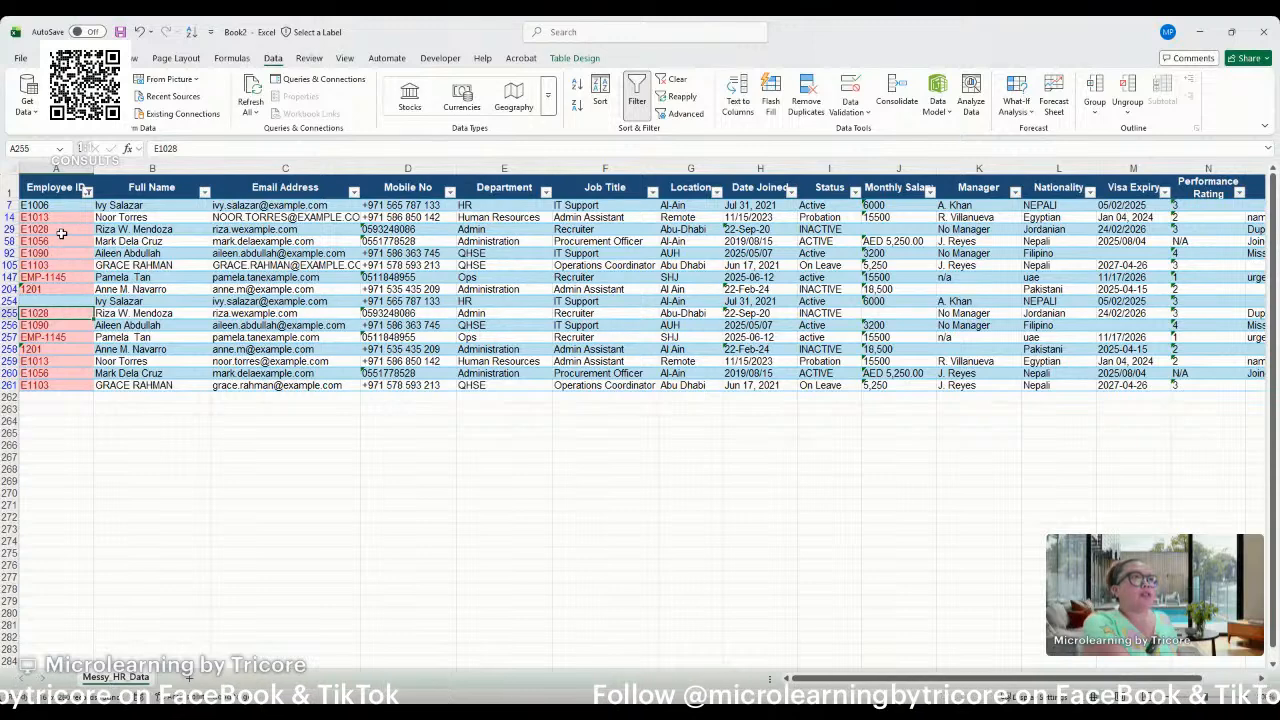
# Compare row 29 with its repeat in row 255 and clear the Employee ID in row 255.
pyautogui.click(10, 229)
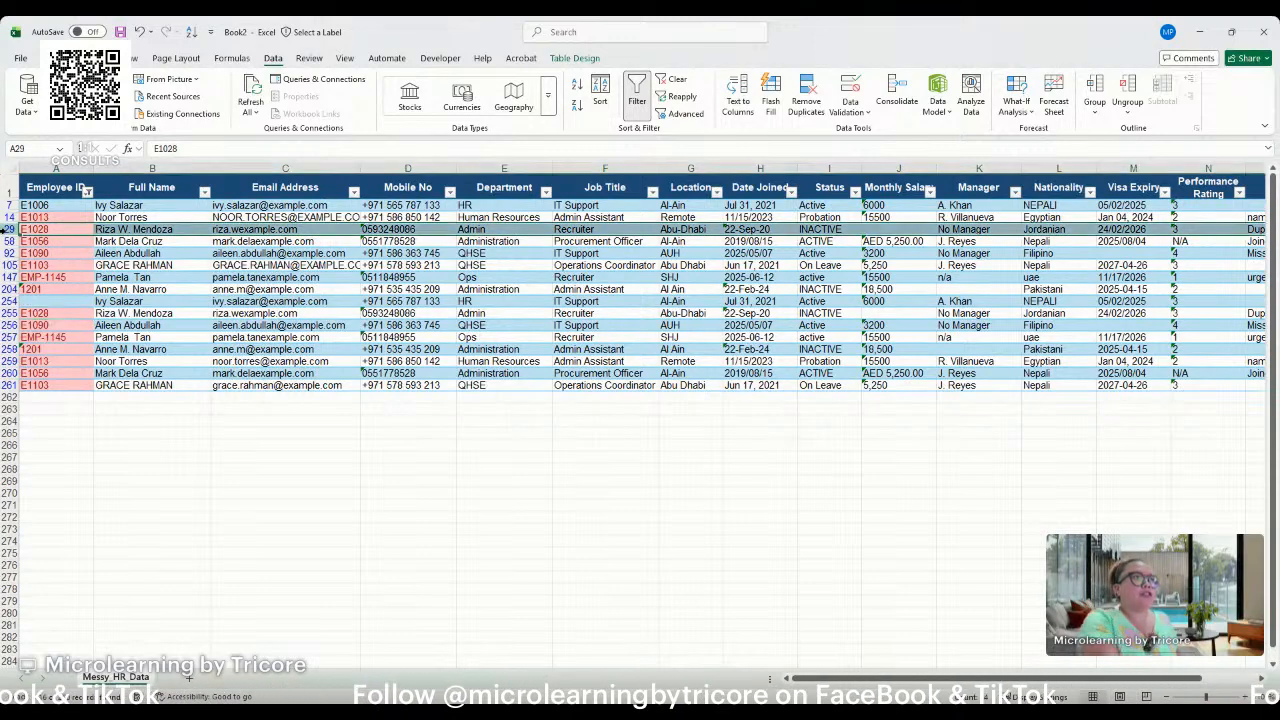
pyautogui.moveTo(10, 205); pyautogui.dragTo(10, 277)
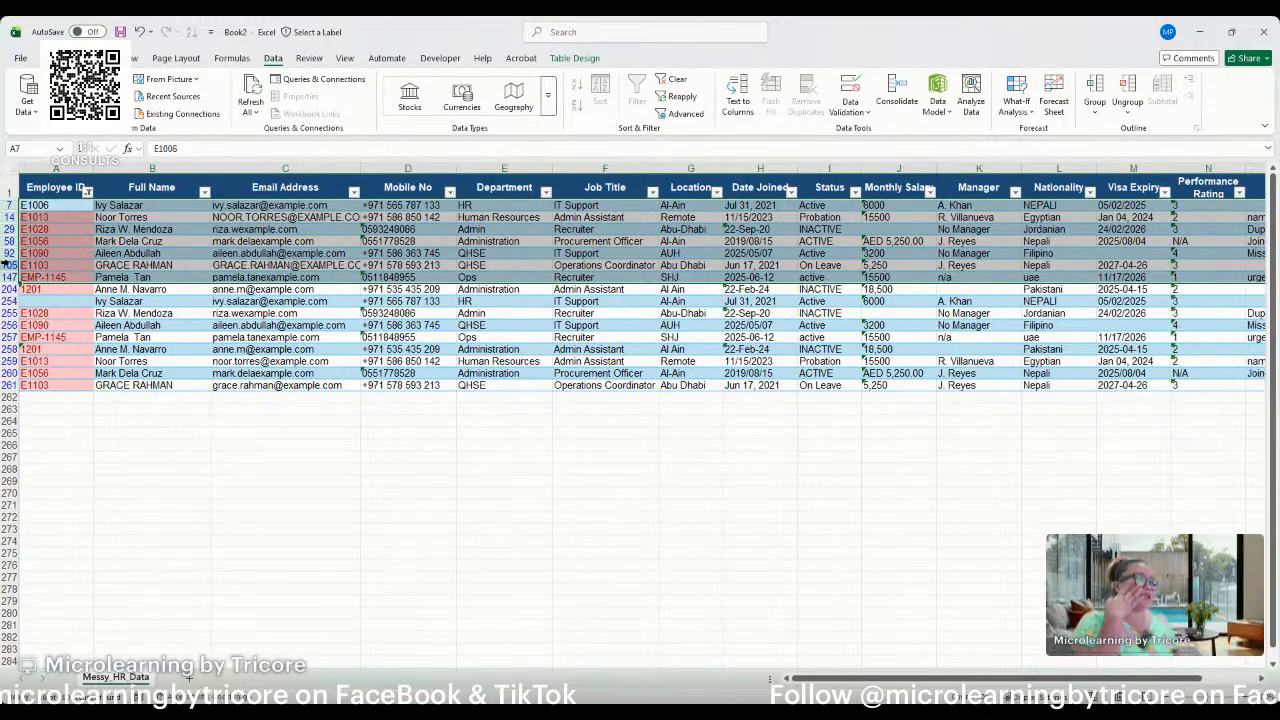
pyautogui.click(10, 313)
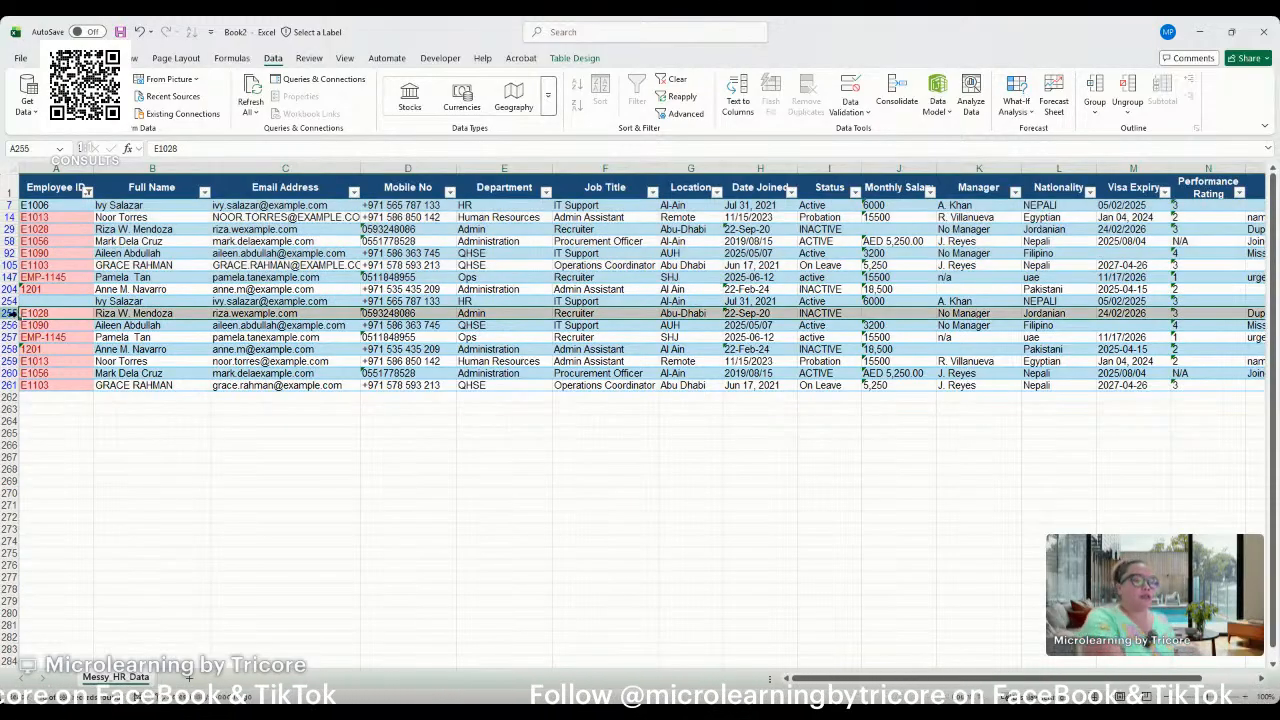
pyautogui.click(47, 314)
pyautogui.press('Delete')
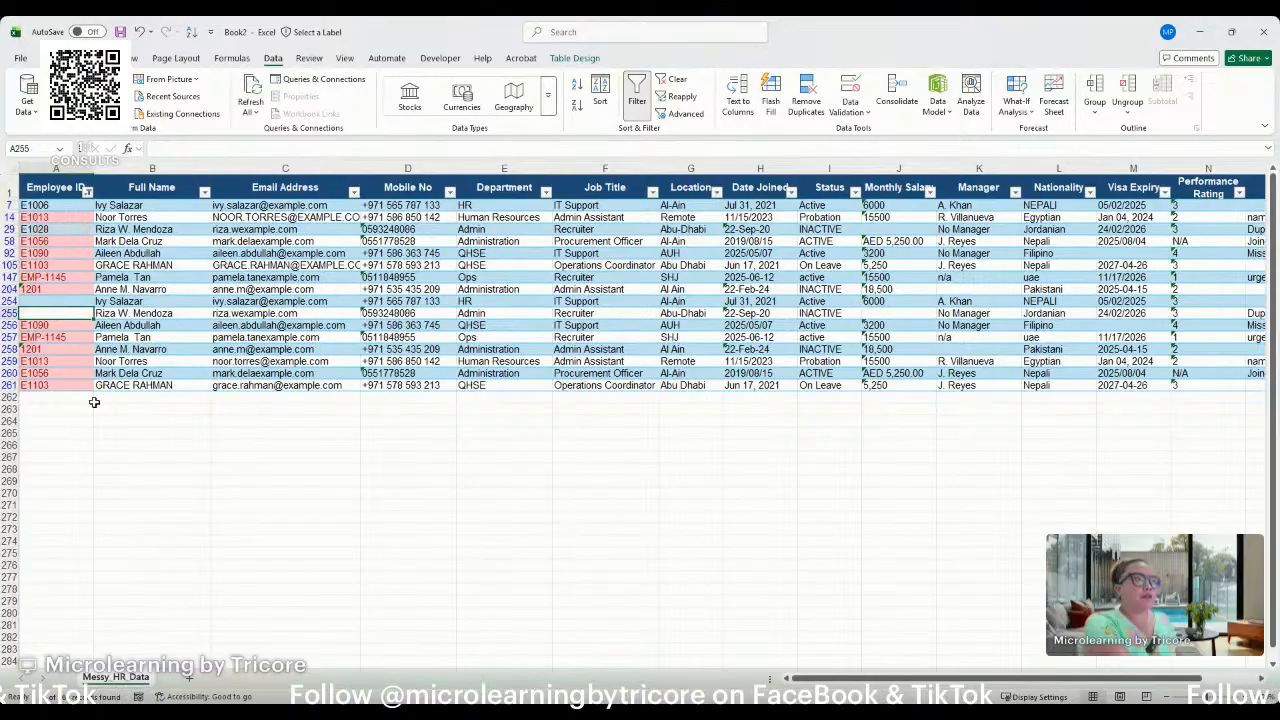
# Clear the duplicate Employee ID in row 256 and check its matching original in row 92.
pyautogui.moveTo(80, 303)
pyautogui.mouseDown()
pyautogui.moveTo(147, 311)
pyautogui.moveTo(72, 303)
pyautogui.moveTo(74, 317)
pyautogui.mouseUp()
pyautogui.click(80, 327)
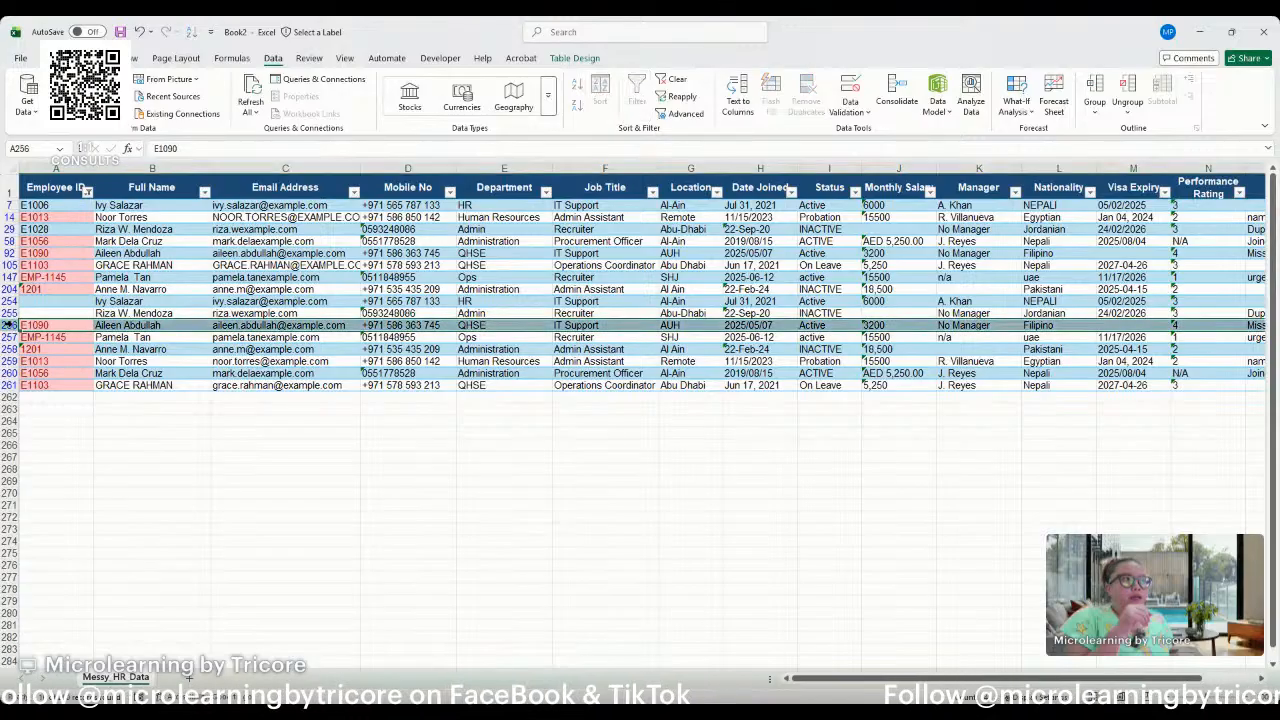
pyautogui.click(12, 325)
pyautogui.click(57, 324)
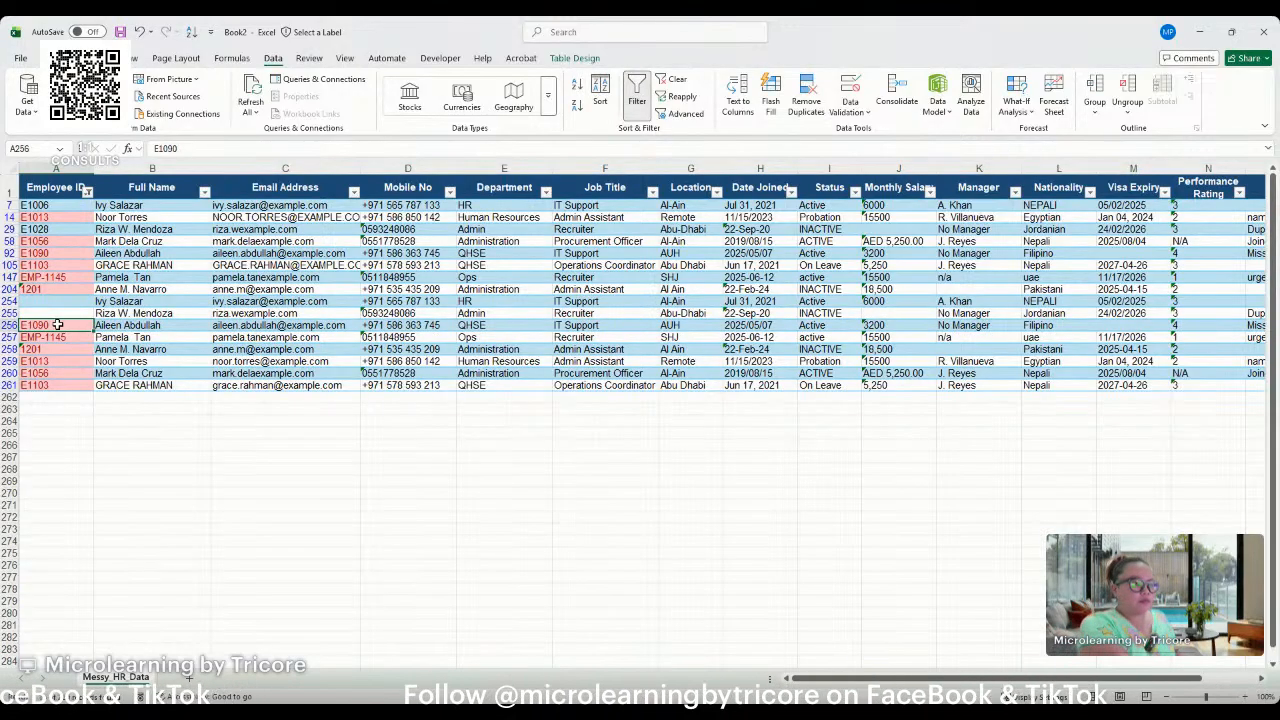
pyautogui.press('Delete')
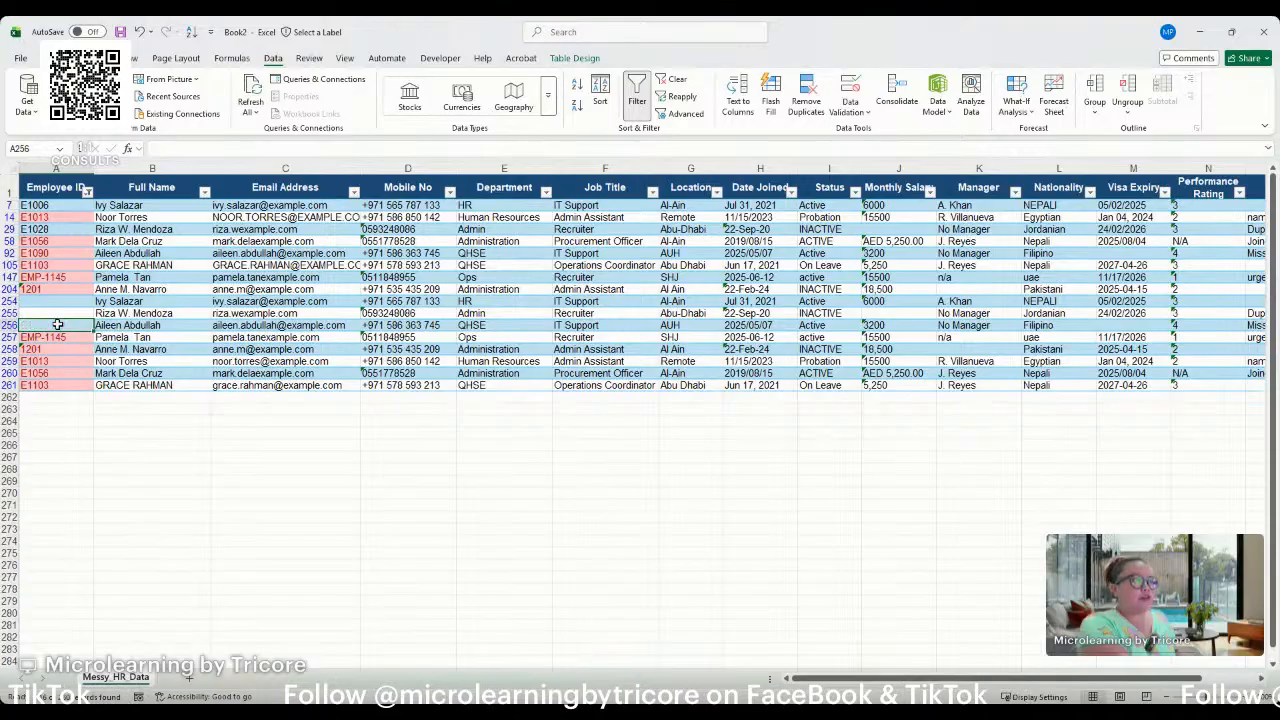
pyautogui.click(57, 253)
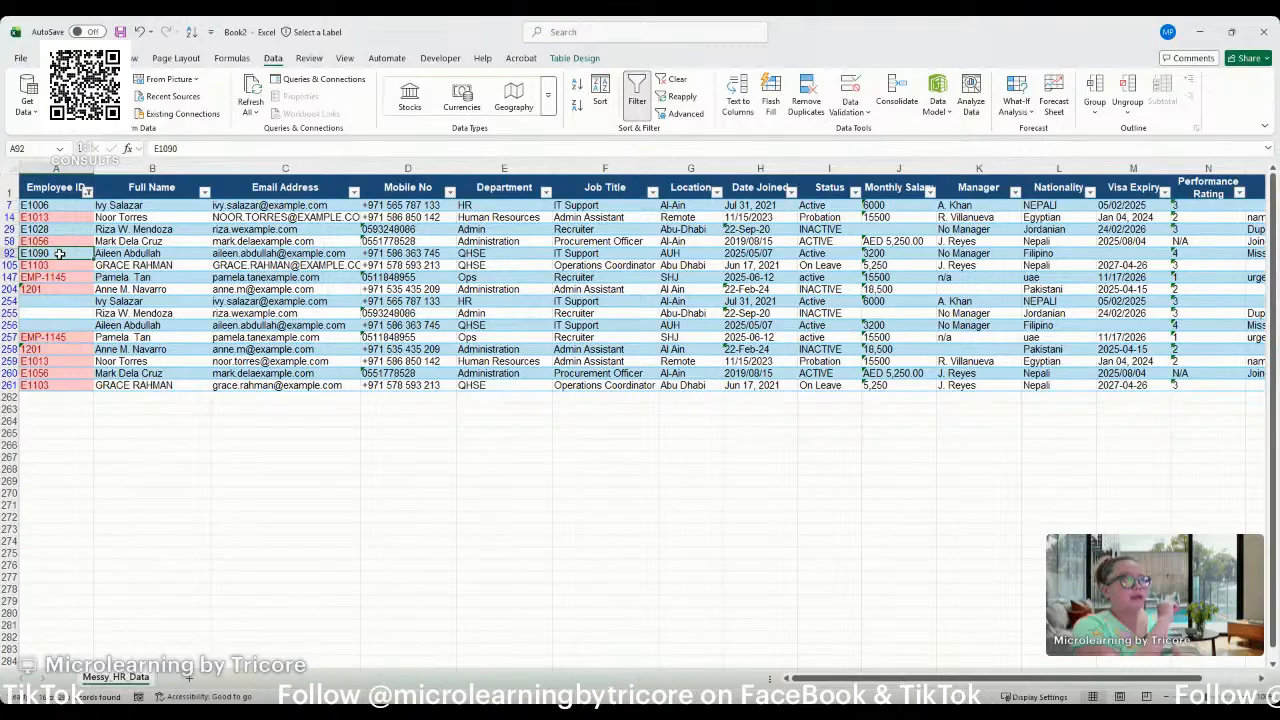
# Clear the remaining duplicate Employee IDs in rows 257 to 261, one cell at a time.
pyautogui.click(55, 337)
pyautogui.press('Delete')
pyautogui.click(55, 349)
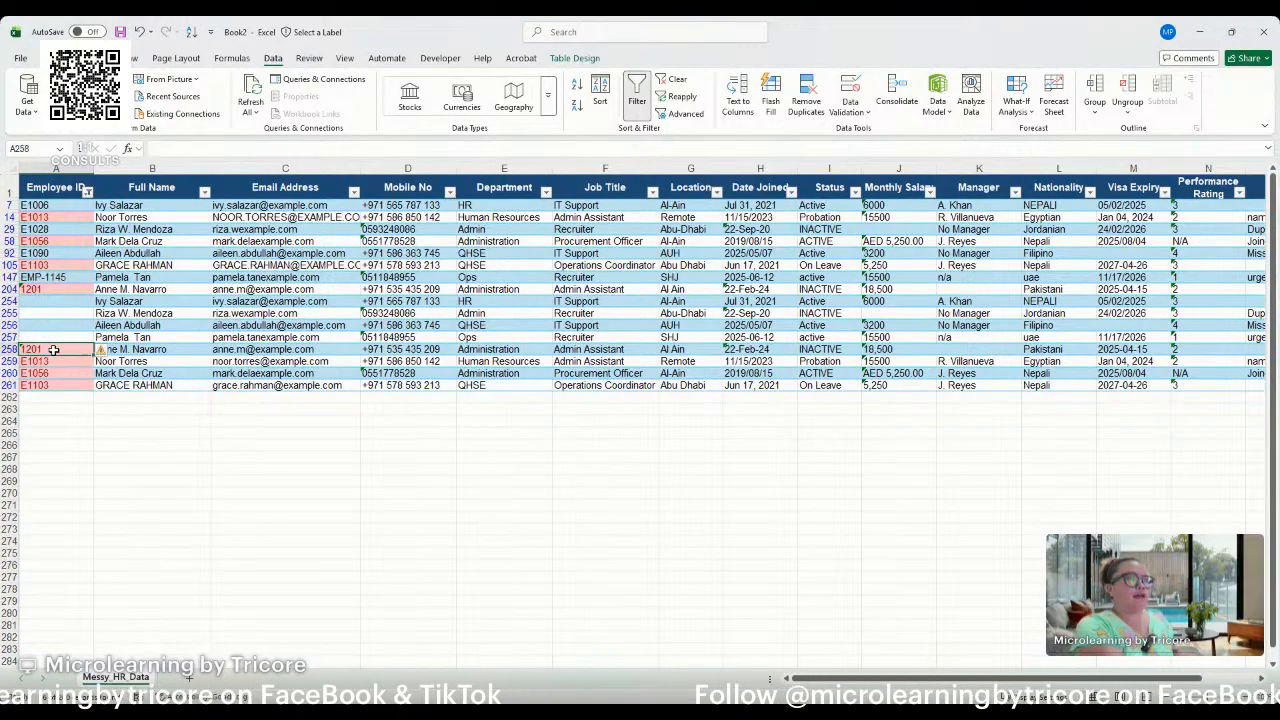
pyautogui.press('Delete')
pyautogui.click(61, 362)
pyautogui.press('Delete')
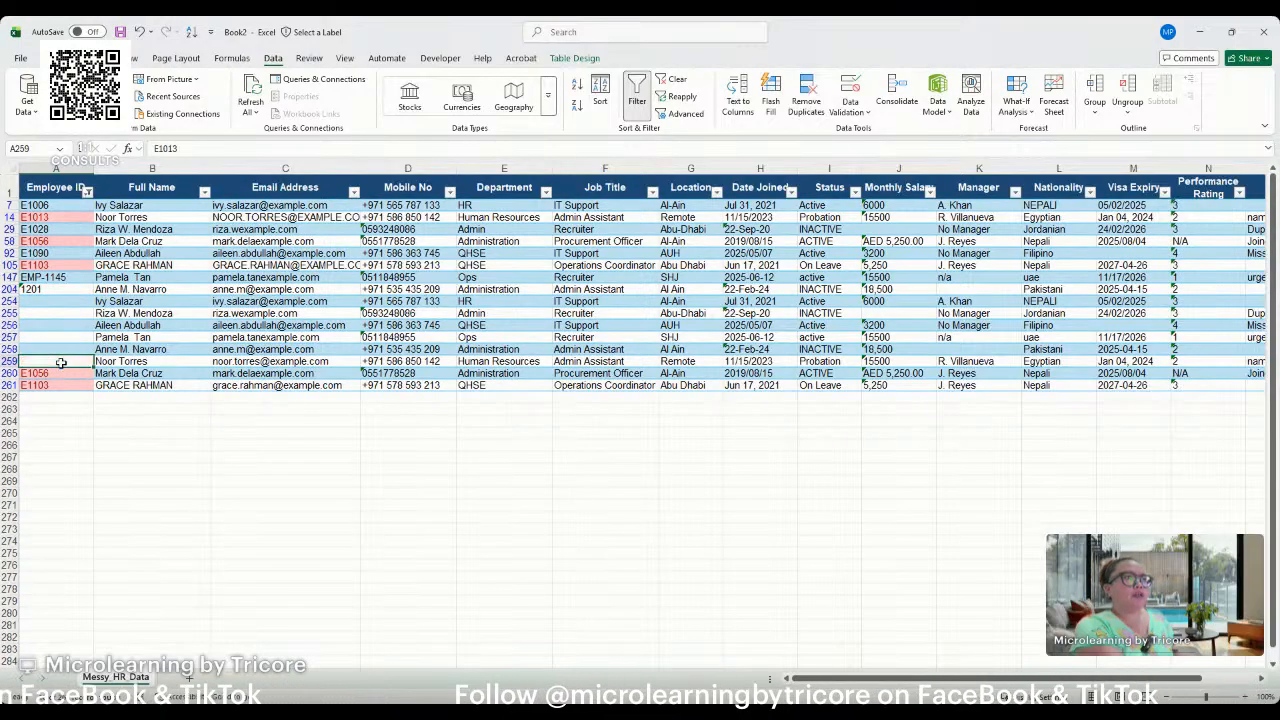
pyautogui.click(61, 373)
pyautogui.press('Delete')
pyautogui.click(61, 386)
pyautogui.press('Delete')
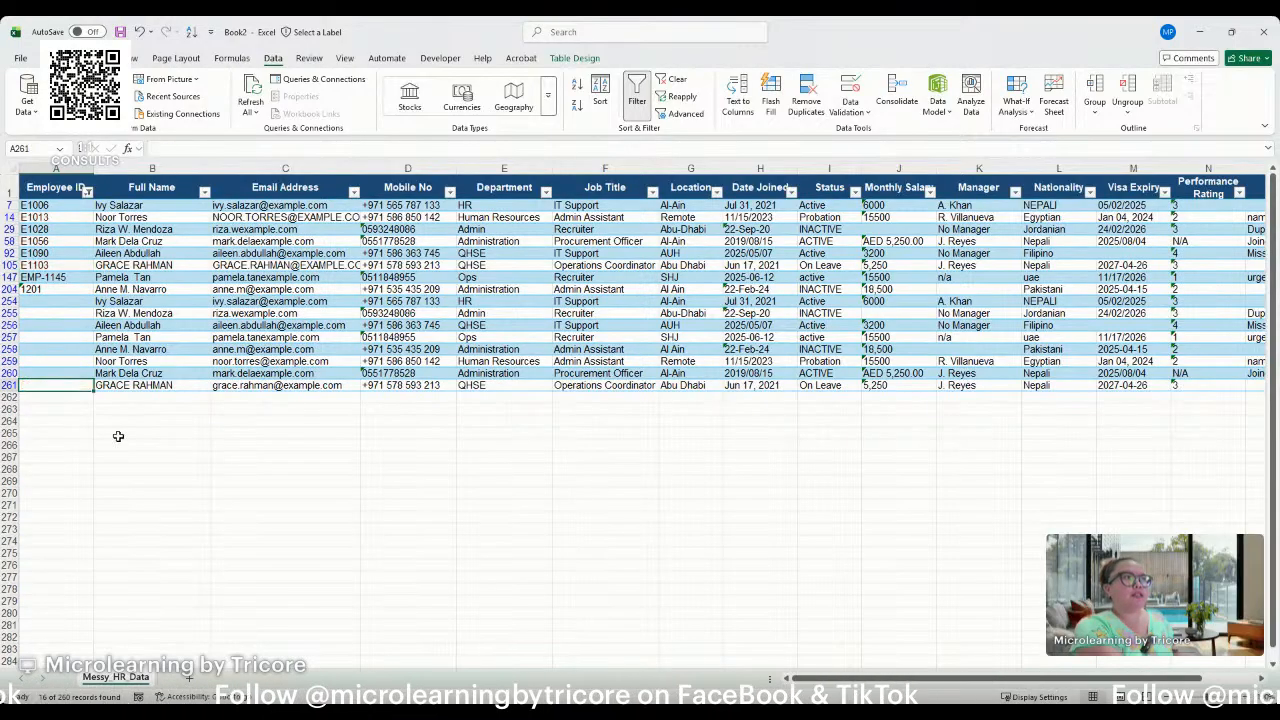
# Review the repeated records in rows 254 to 261 together with their emptied Employee ID cells.
pyautogui.click(114, 433)
pyautogui.moveTo(78, 302); pyautogui.dragTo(130, 386)
pyautogui.click(6, 301)
pyautogui.moveTo(6, 301); pyautogui.dragTo(8, 386)
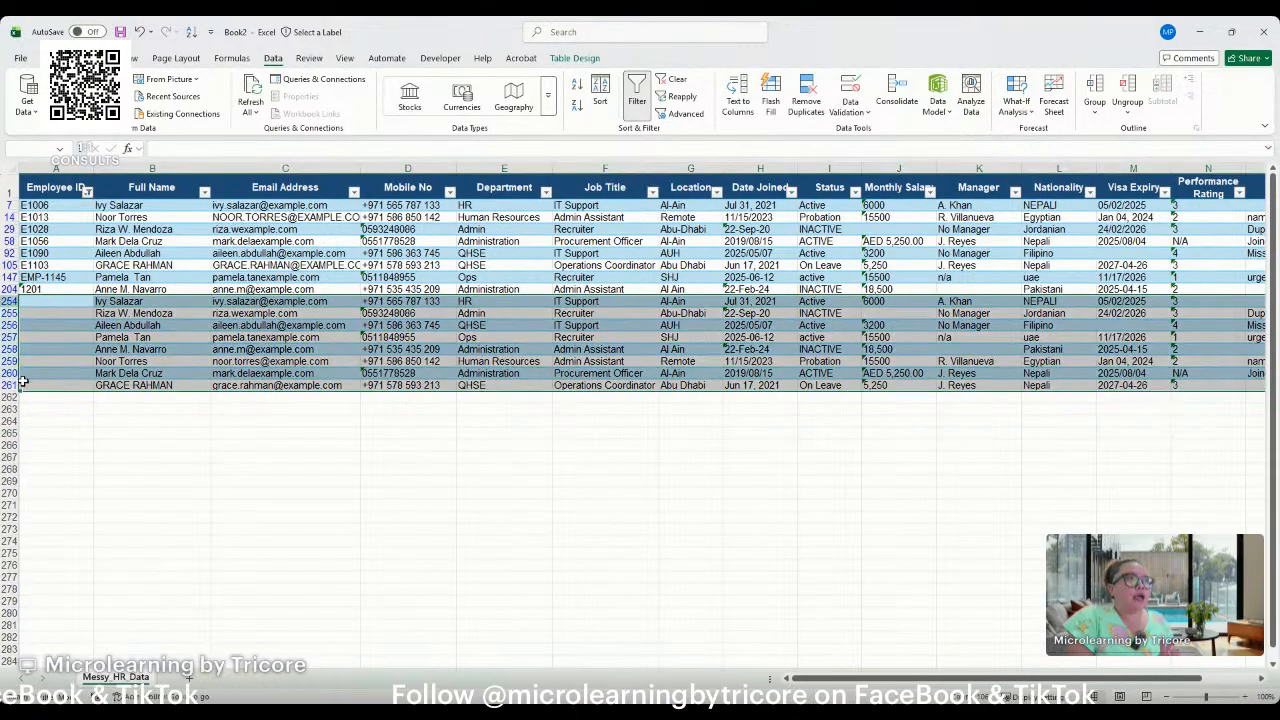
pyautogui.click(55, 301)
pyautogui.moveTo(55, 301); pyautogui.dragTo(69, 387)
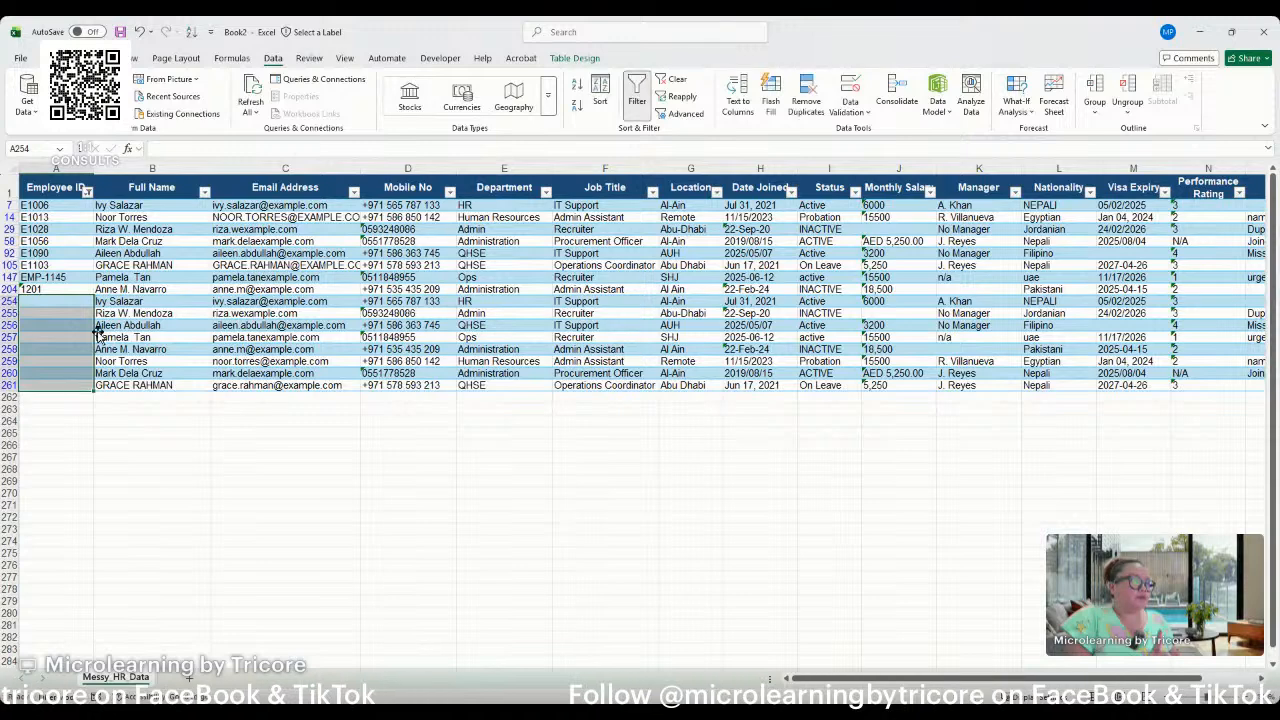
# Turn off the table's header filters and look through the complete list of employee records.
pyautogui.click(76, 193)
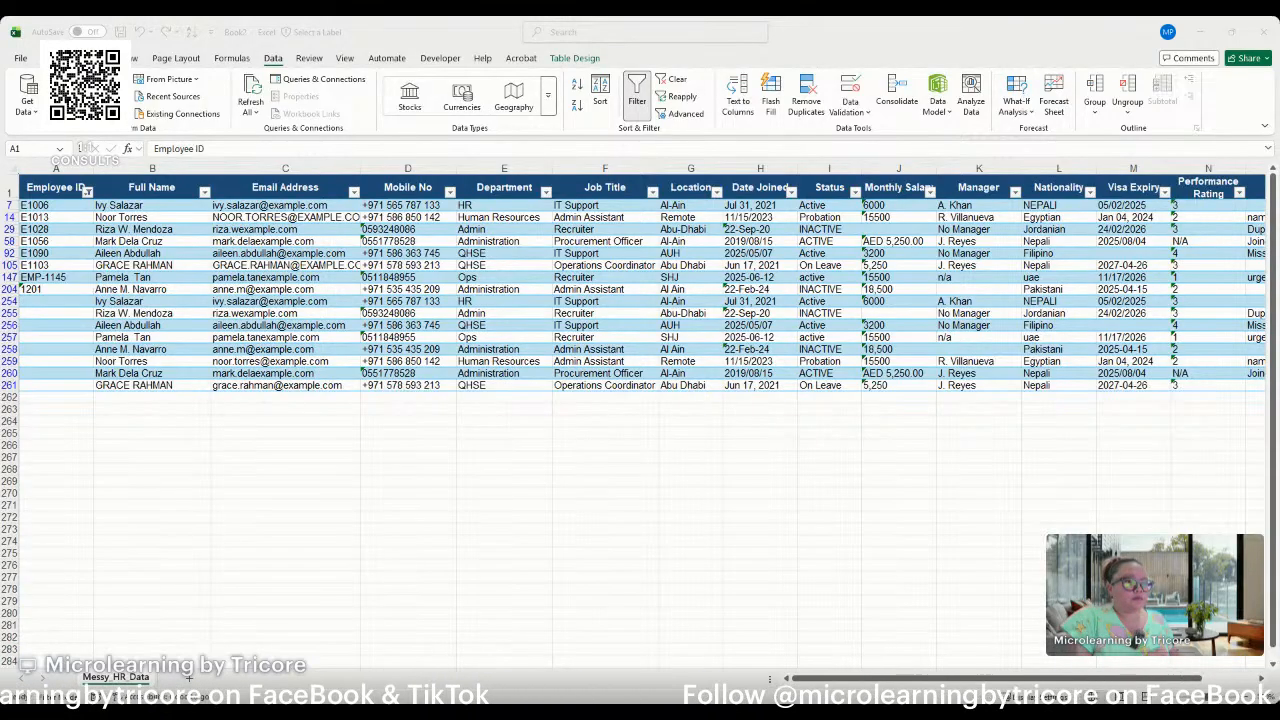
pyautogui.click(112, 338)
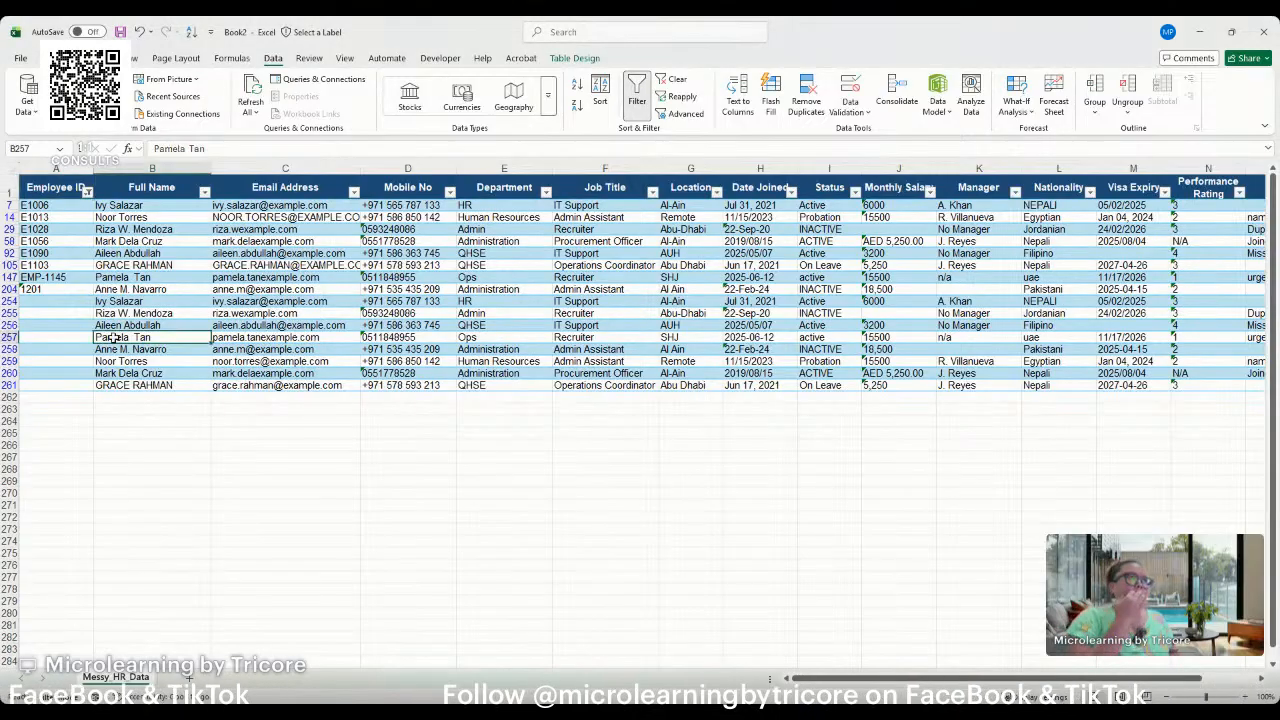
pyautogui.click(88, 193)
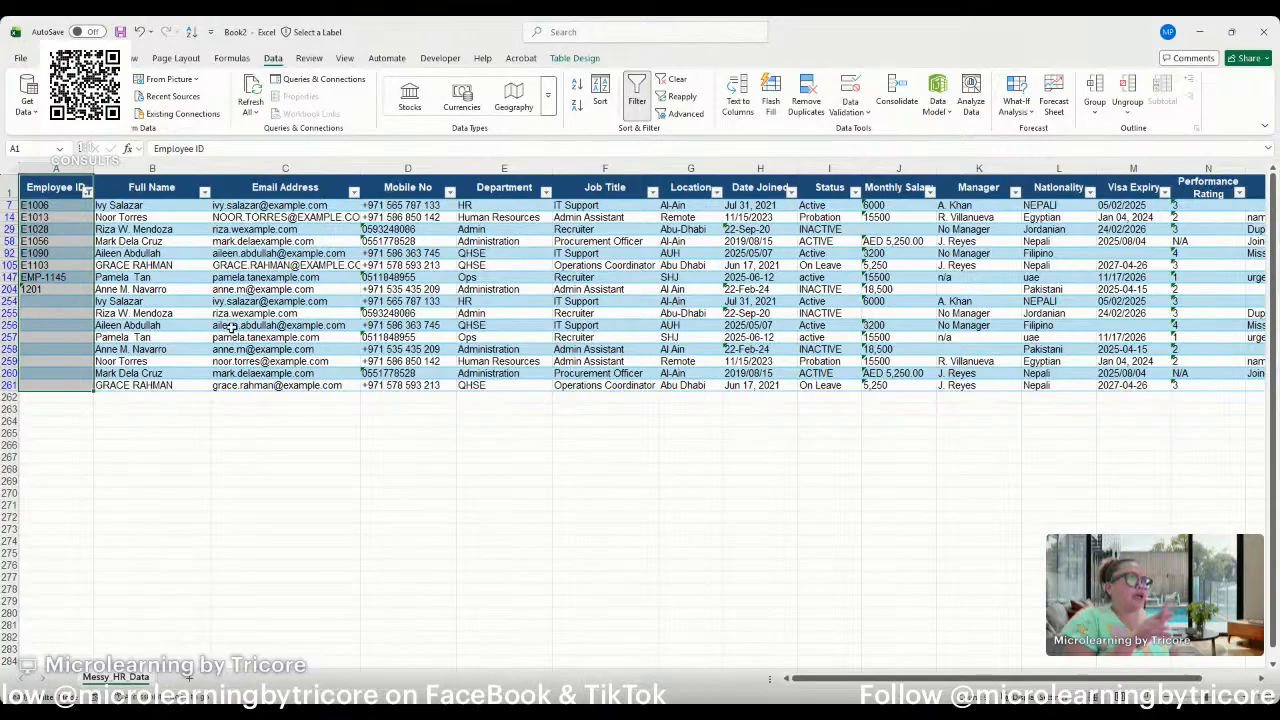
pyautogui.click(51, 195)
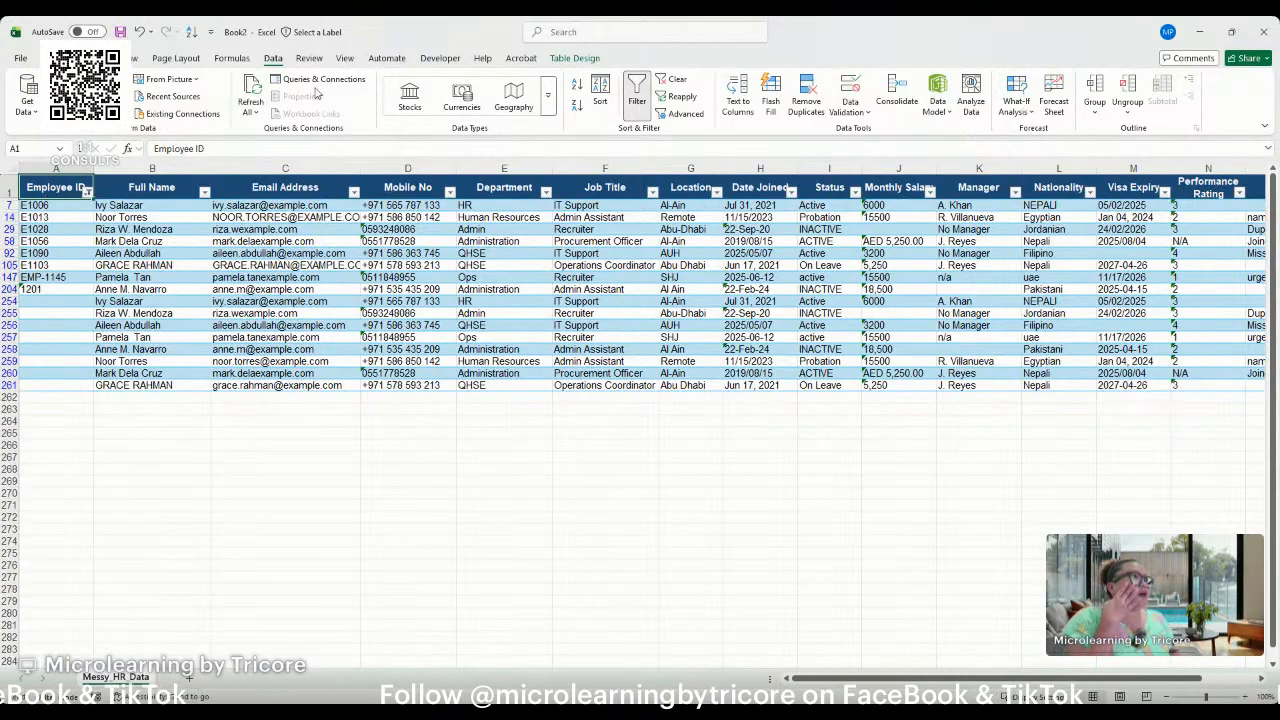
pyautogui.click(641, 112)
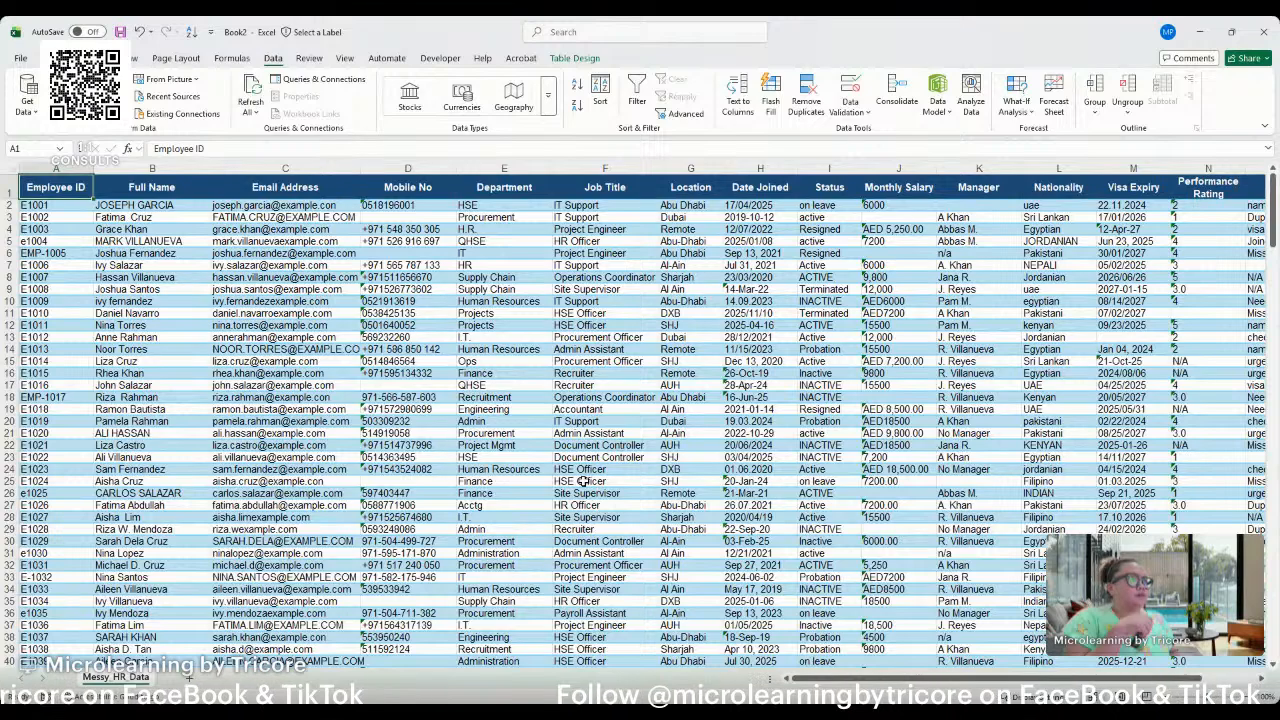
pyautogui.click(62, 252)
pyautogui.scroll(-1, 138, 424)
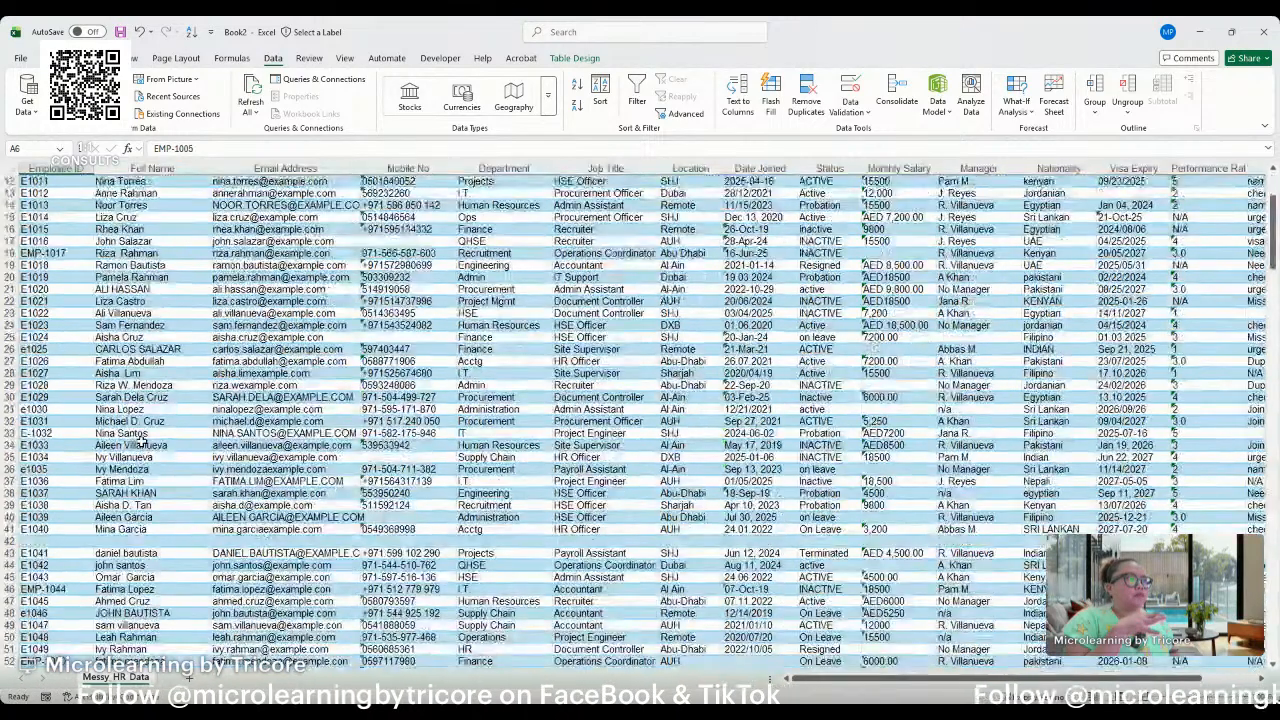
pyautogui.scroll(1, 143, 445)
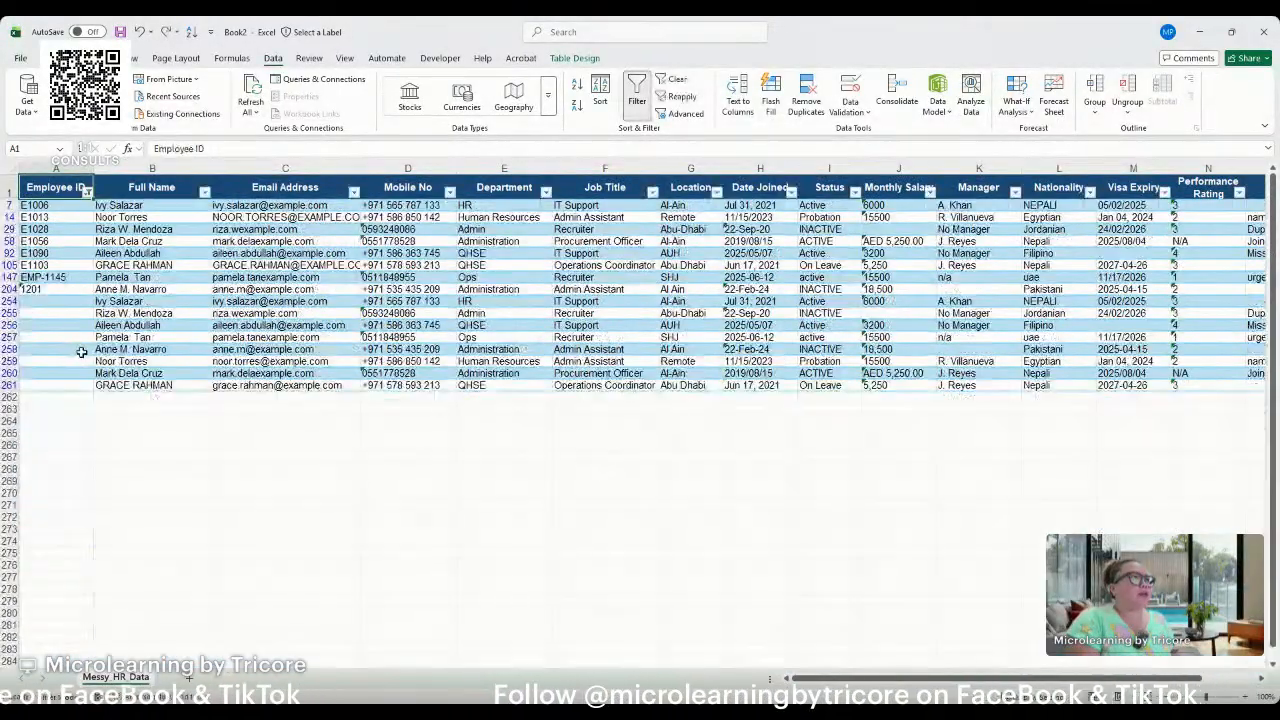
# Undo the filter removal and the clearing of the duplicate Employee IDs in rows 254 to 261.
pyautogui.hotkey('ctrl', 'z')
pyautogui.hotkey('ctrl', 'z')
pyautogui.hotkey('ctrl', 'z')
pyautogui.hotkey('ctrl', 'z')
pyautogui.hotkey('ctrl', 'z')
pyautogui.hotkey('ctrl', 'z')
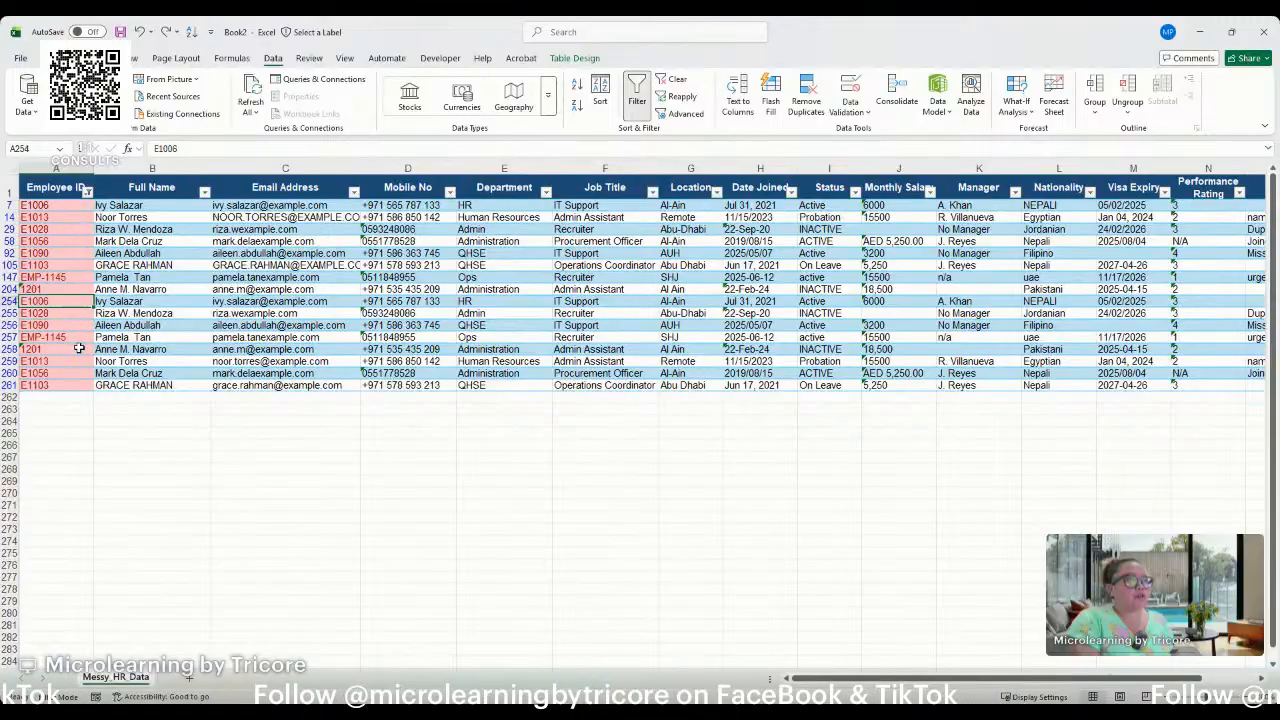
# Turn off the header filters to show every record and review the highlighted duplicates down the Employee ID column.
pyautogui.click(66, 189)
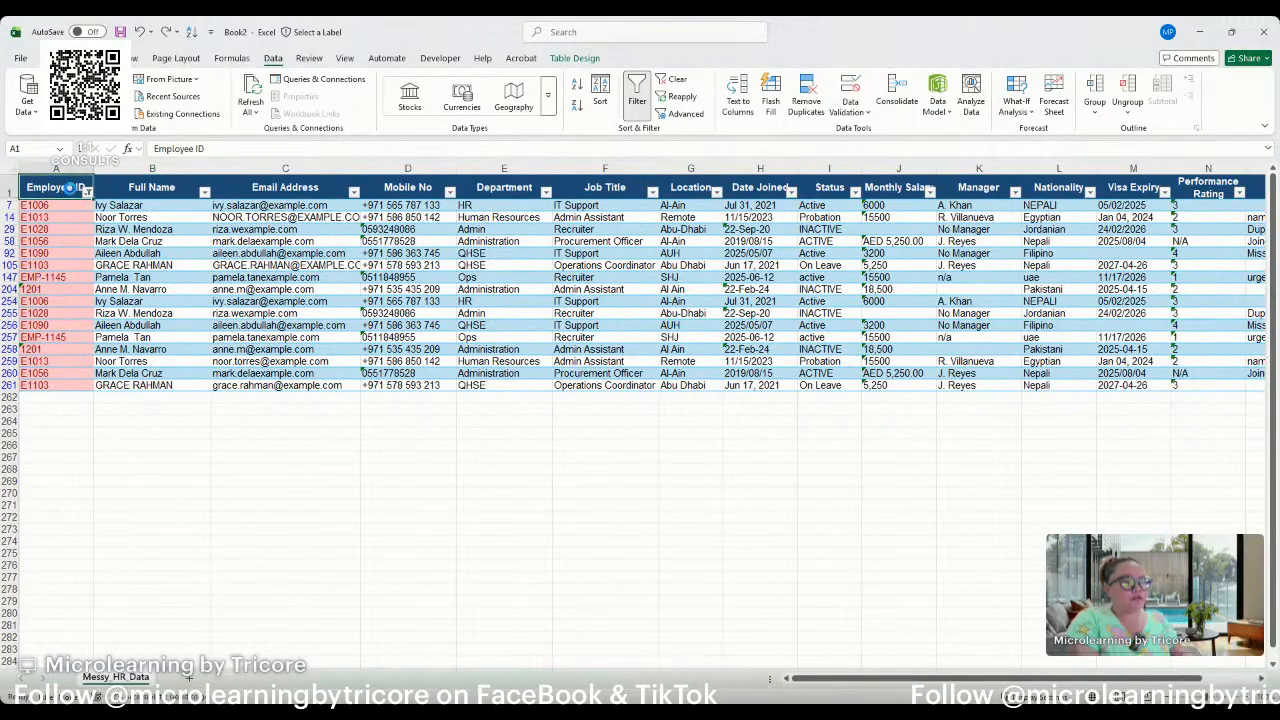
pyautogui.hotkey('ctrl', 'shift', 'l')
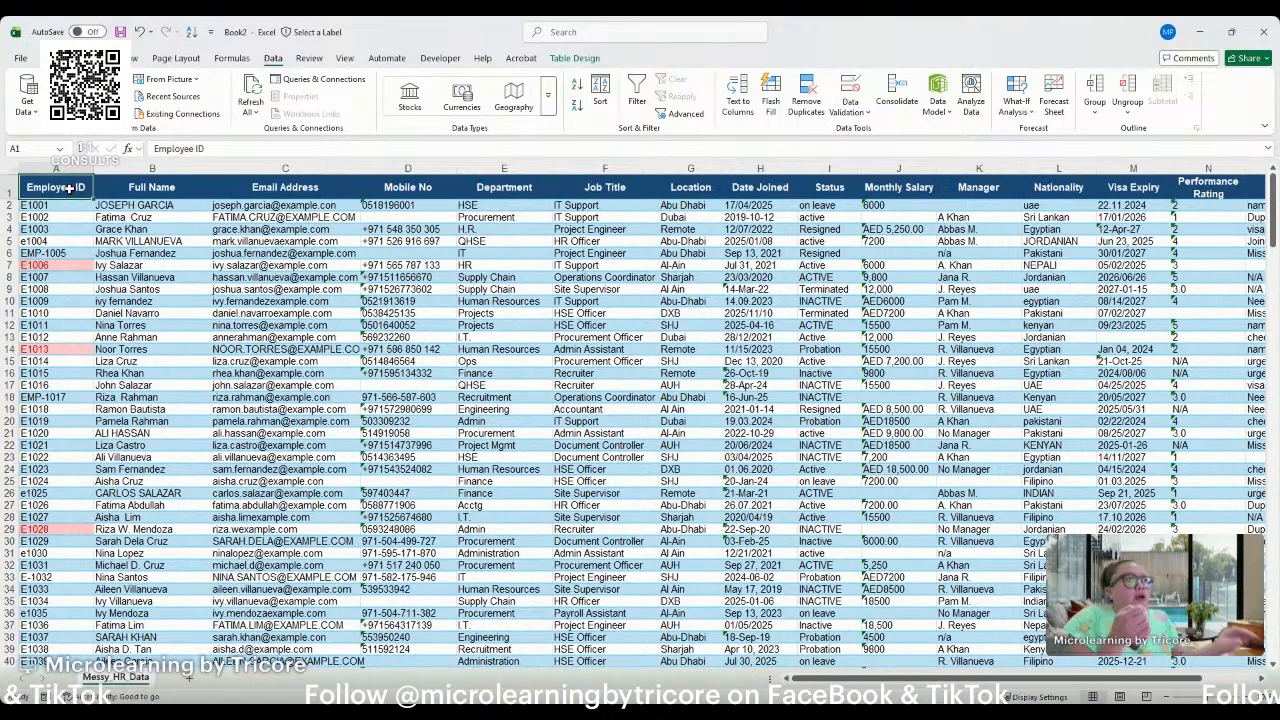
pyautogui.click(42, 254)
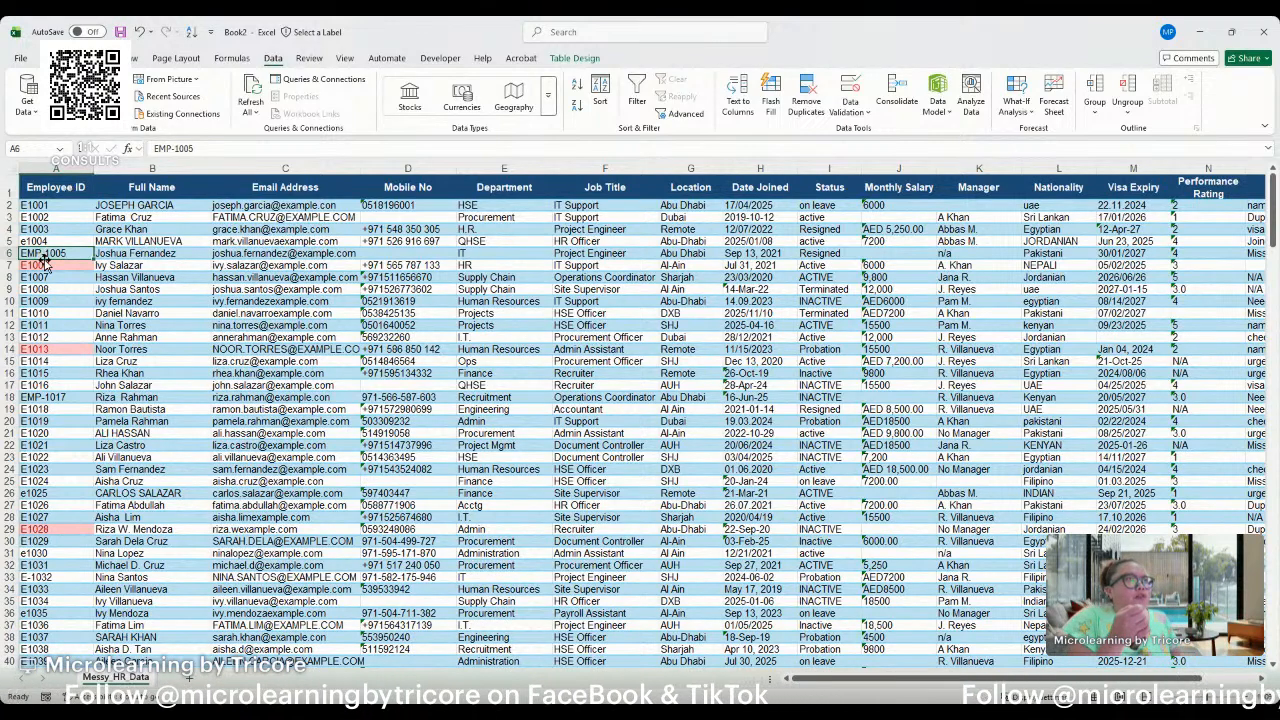
pyautogui.scroll(-14, 50, 270)
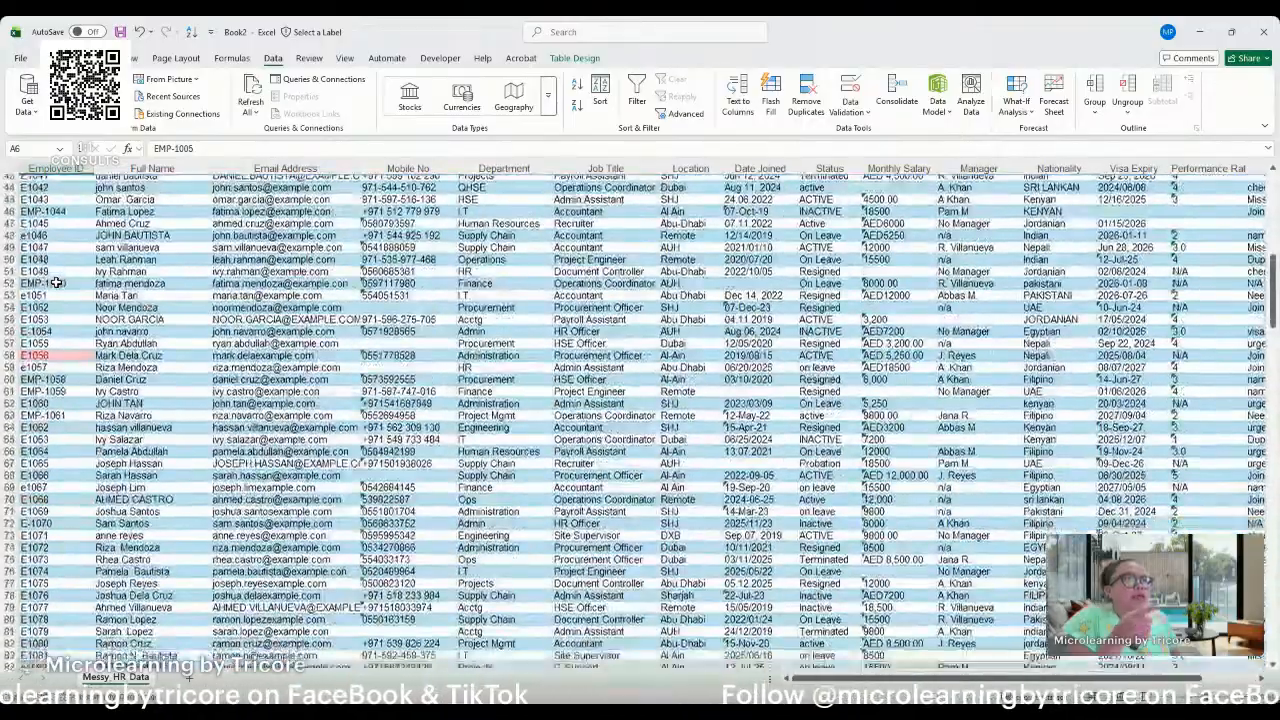
pyautogui.scroll(-7, 57, 283)
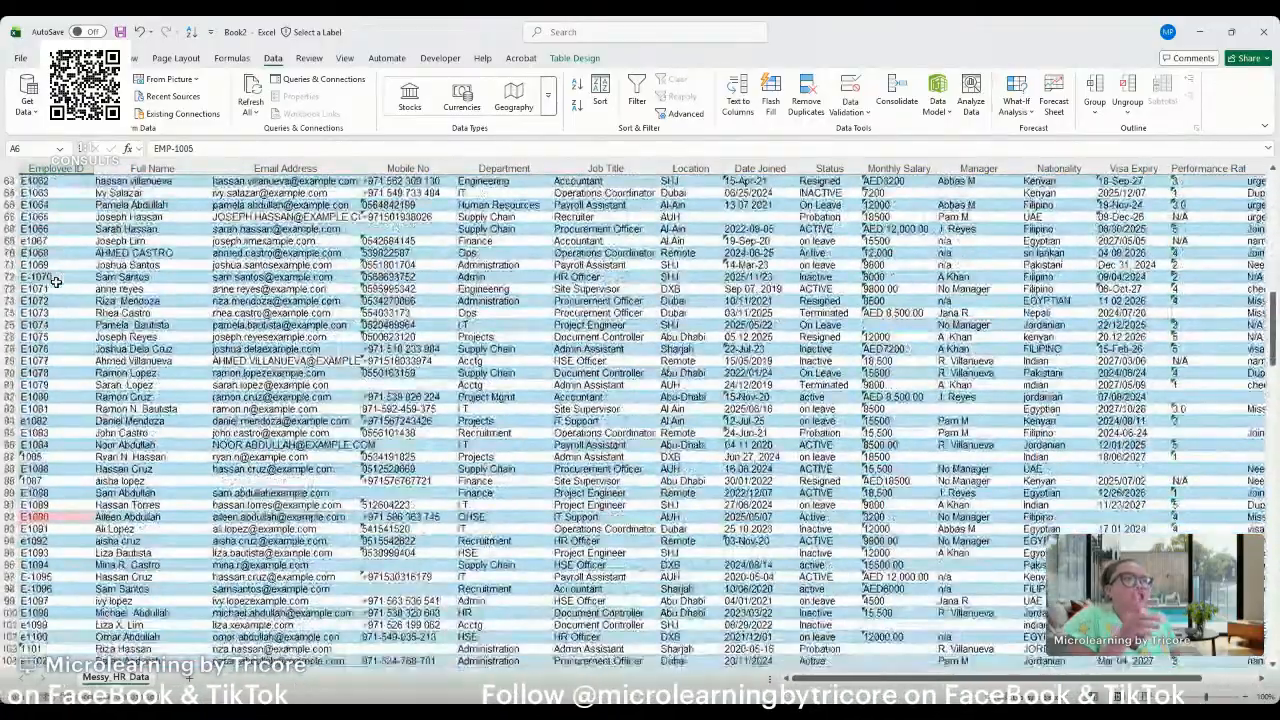
pyautogui.scroll(-7, 57, 283)
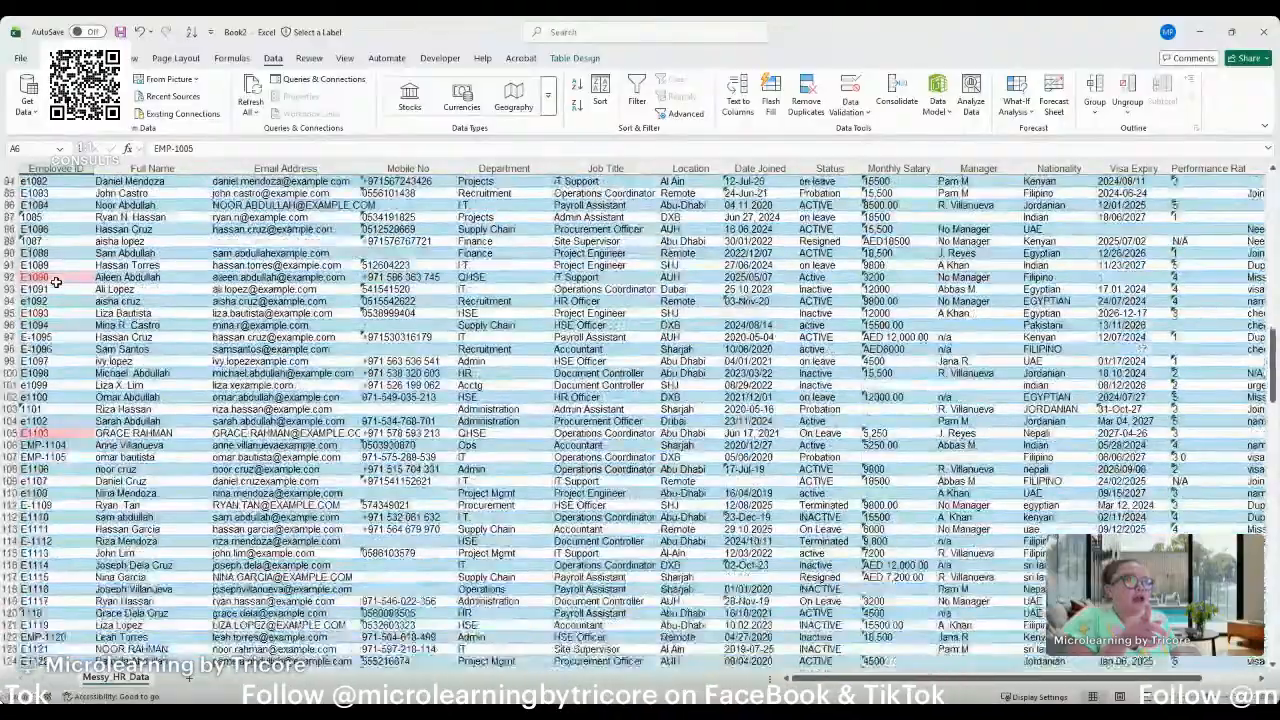
pyautogui.scroll(-4, 57, 283)
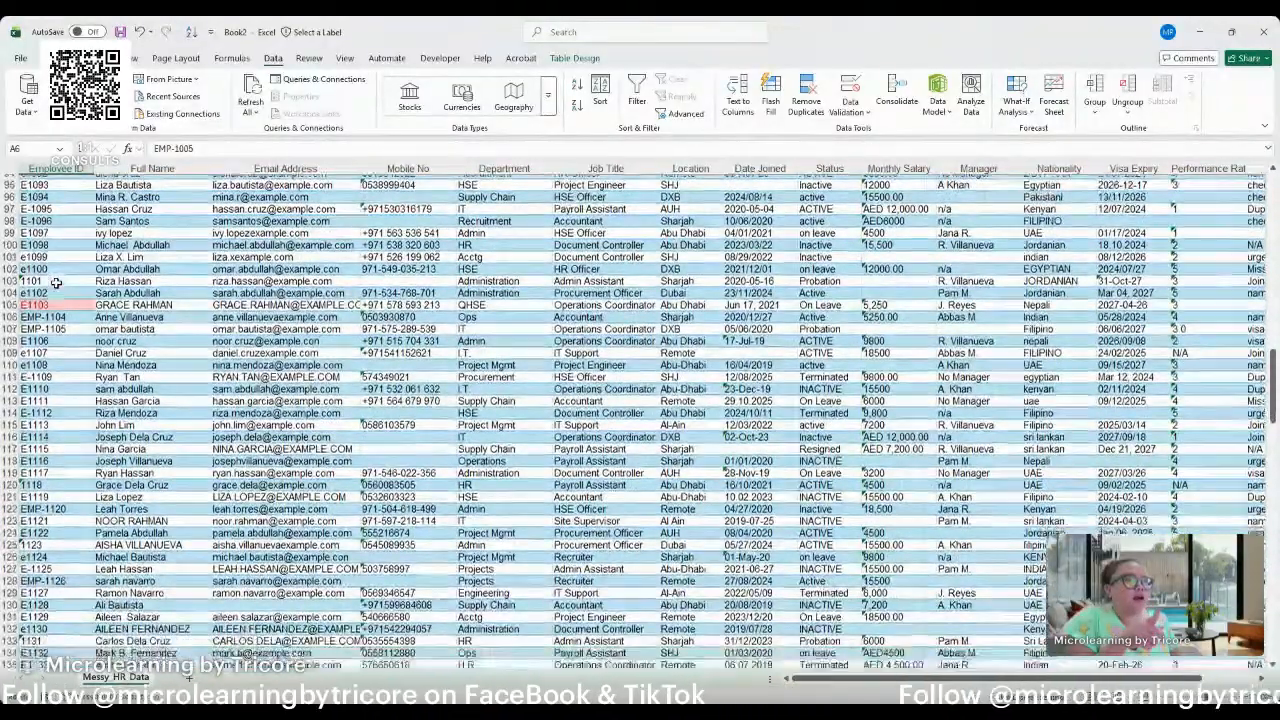
# Examine the Employee ID column down to the last record in row 261, comparing the ID formats and the highlighted duplicates.
pyautogui.scroll(-4, 57, 283)
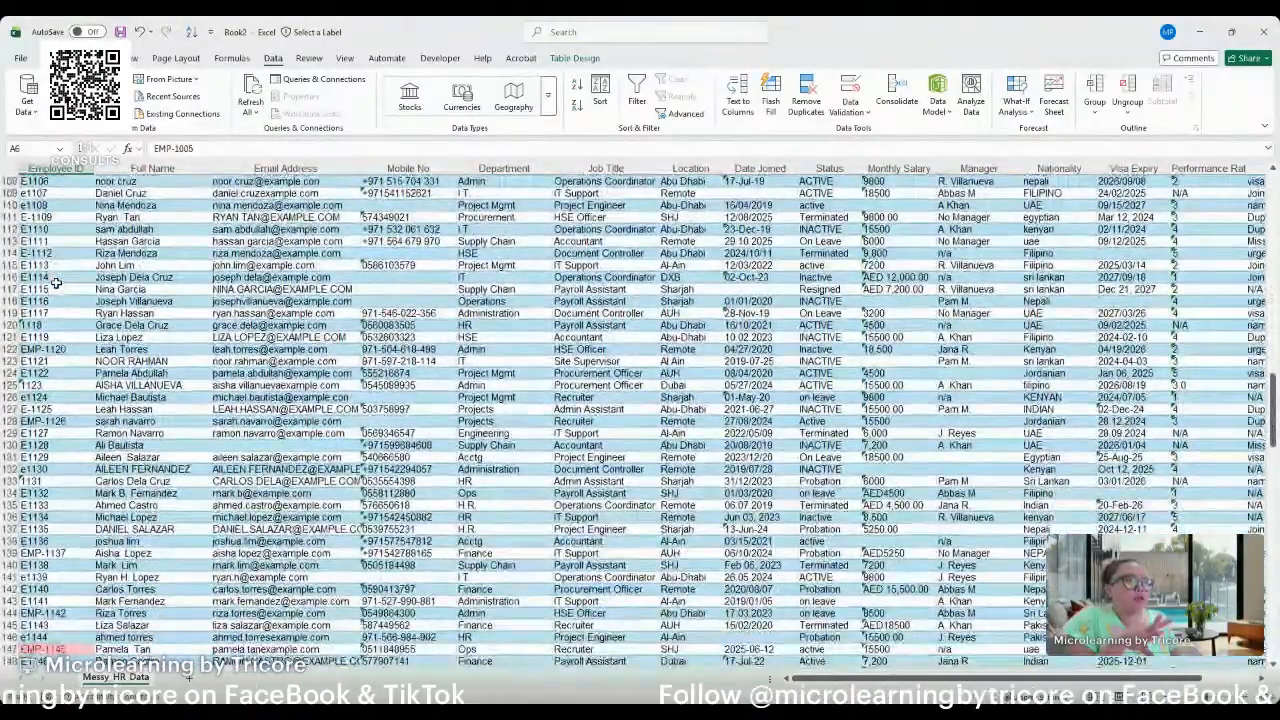
pyautogui.scroll(-4, 57, 283)
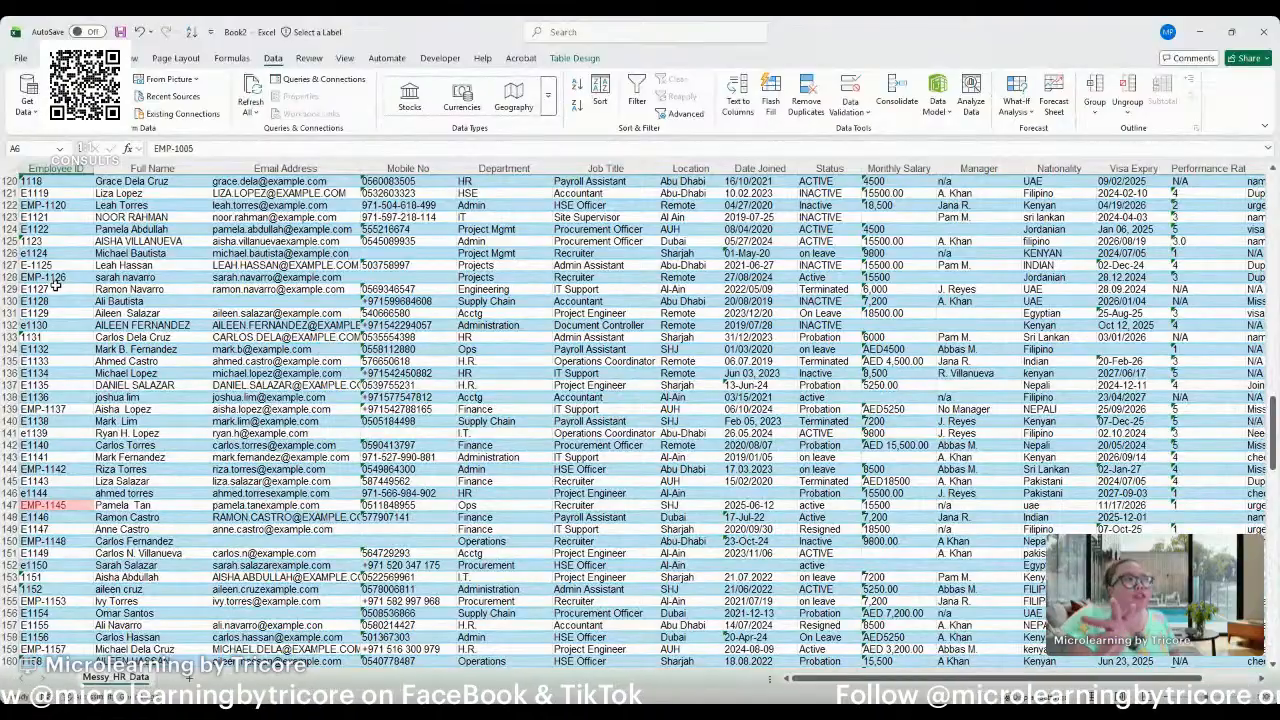
pyautogui.scroll(-2, 55, 287)
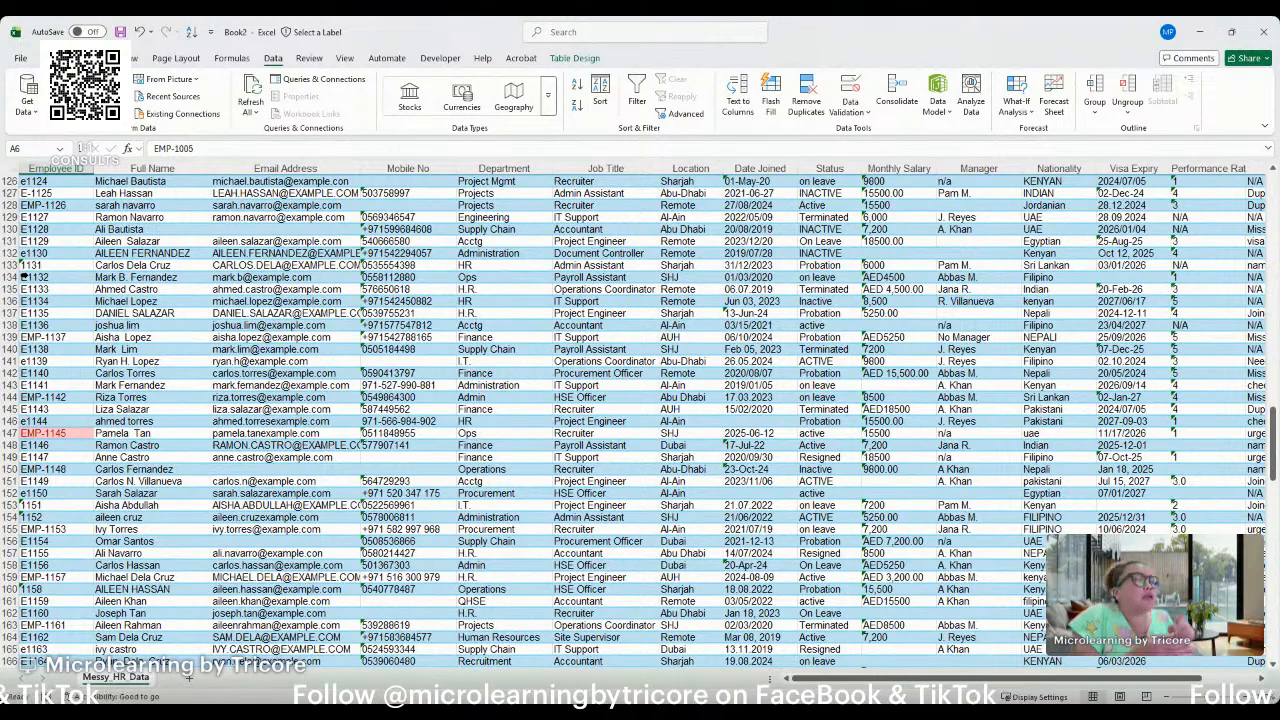
pyautogui.scroll(-5, 46, 396)
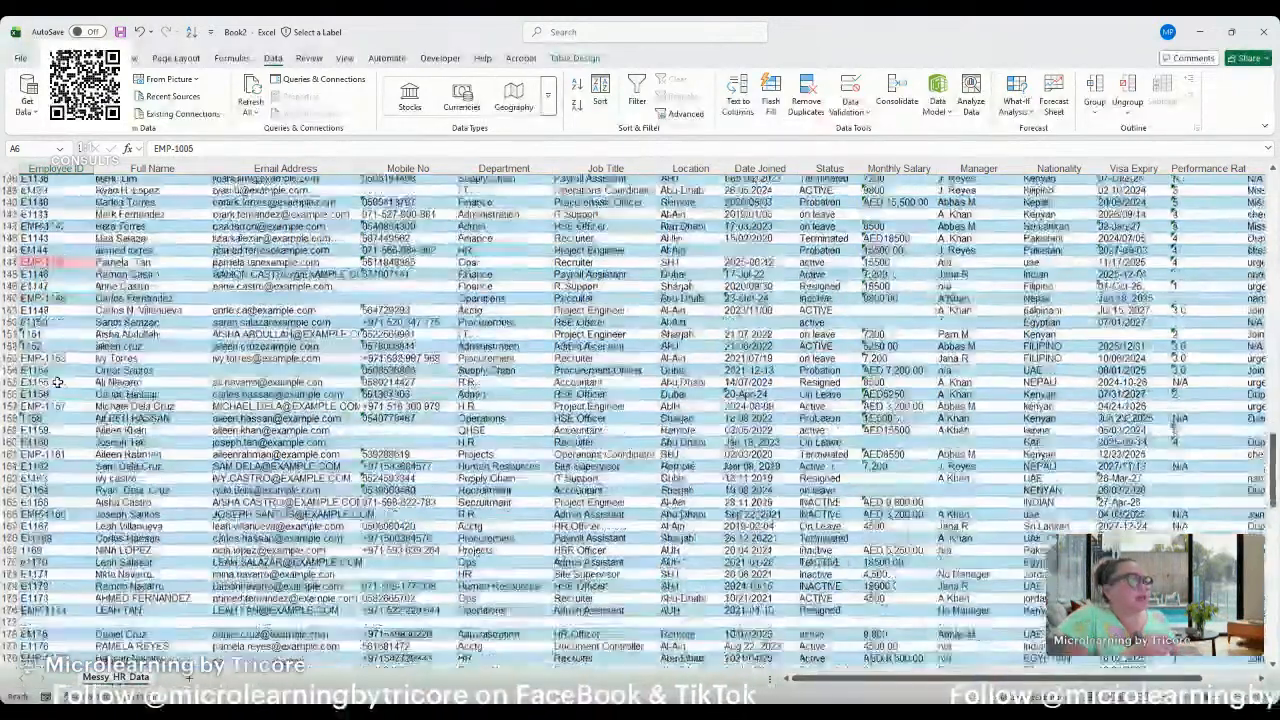
pyautogui.scroll(-3, 48, 396)
pyautogui.click(64, 170)
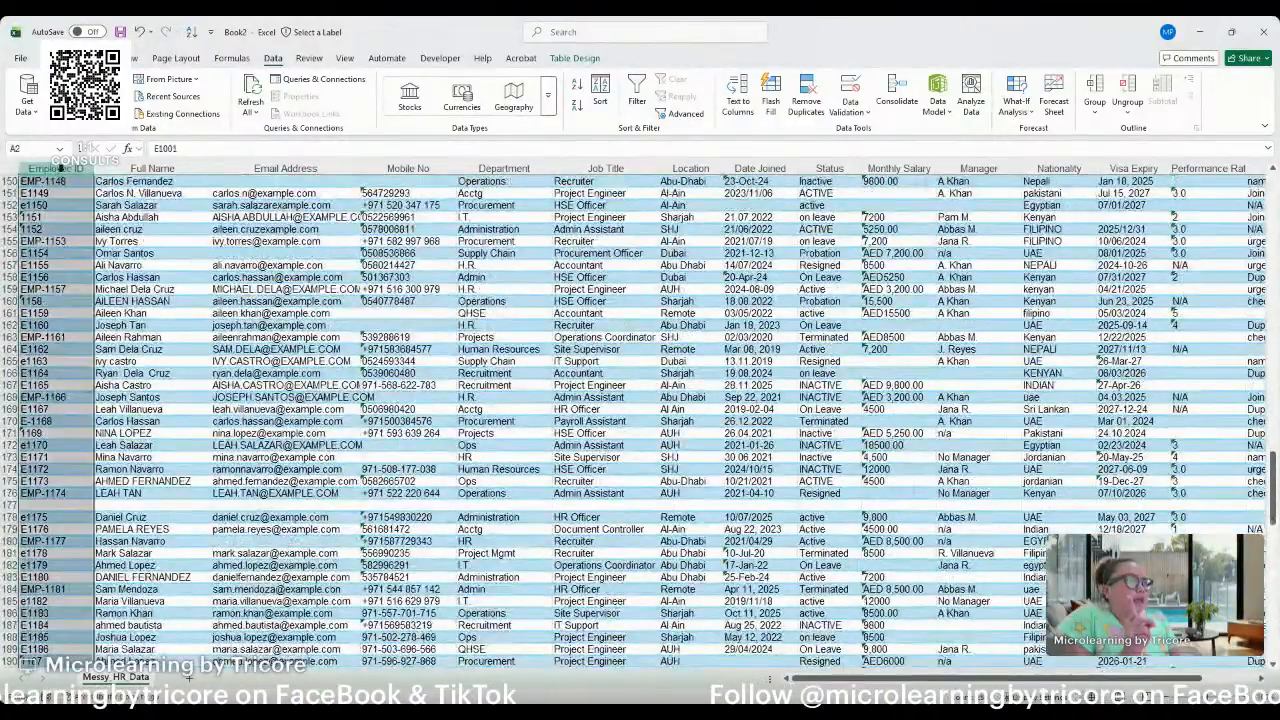
pyautogui.scroll(-2, 80, 258)
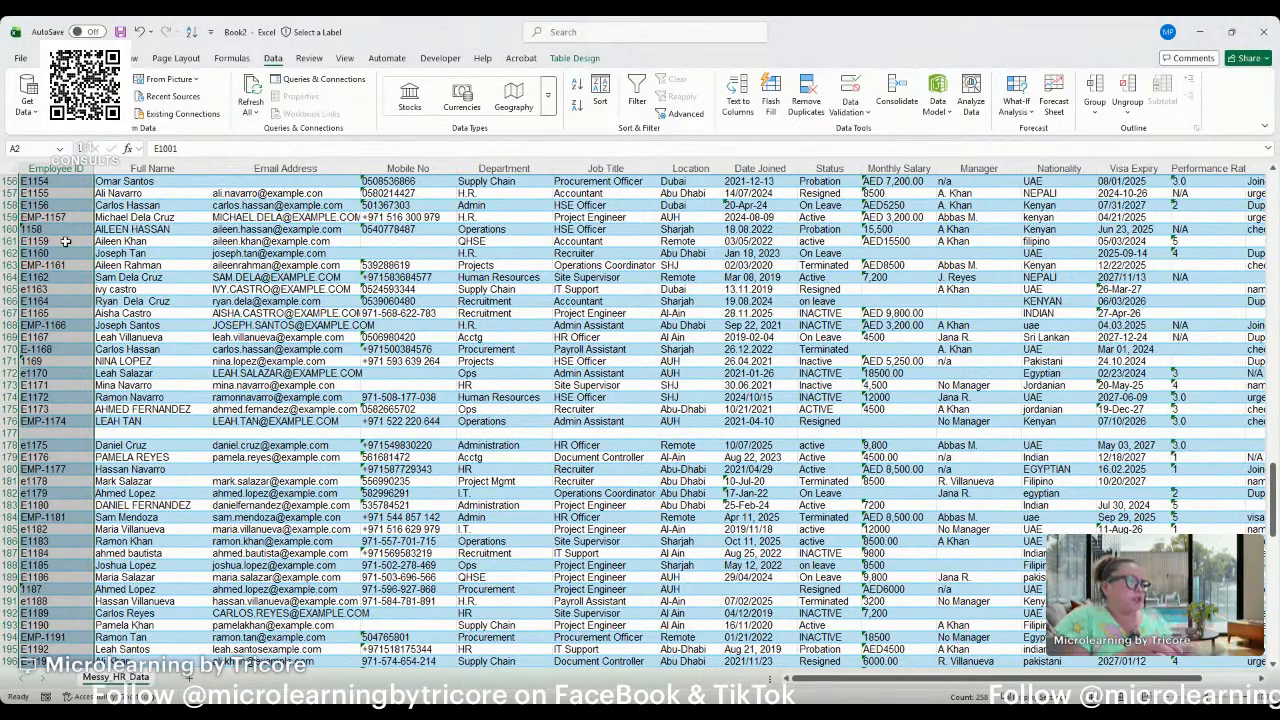
pyautogui.scroll(-3, 75, 249)
pyautogui.scroll(-2, 75, 249)
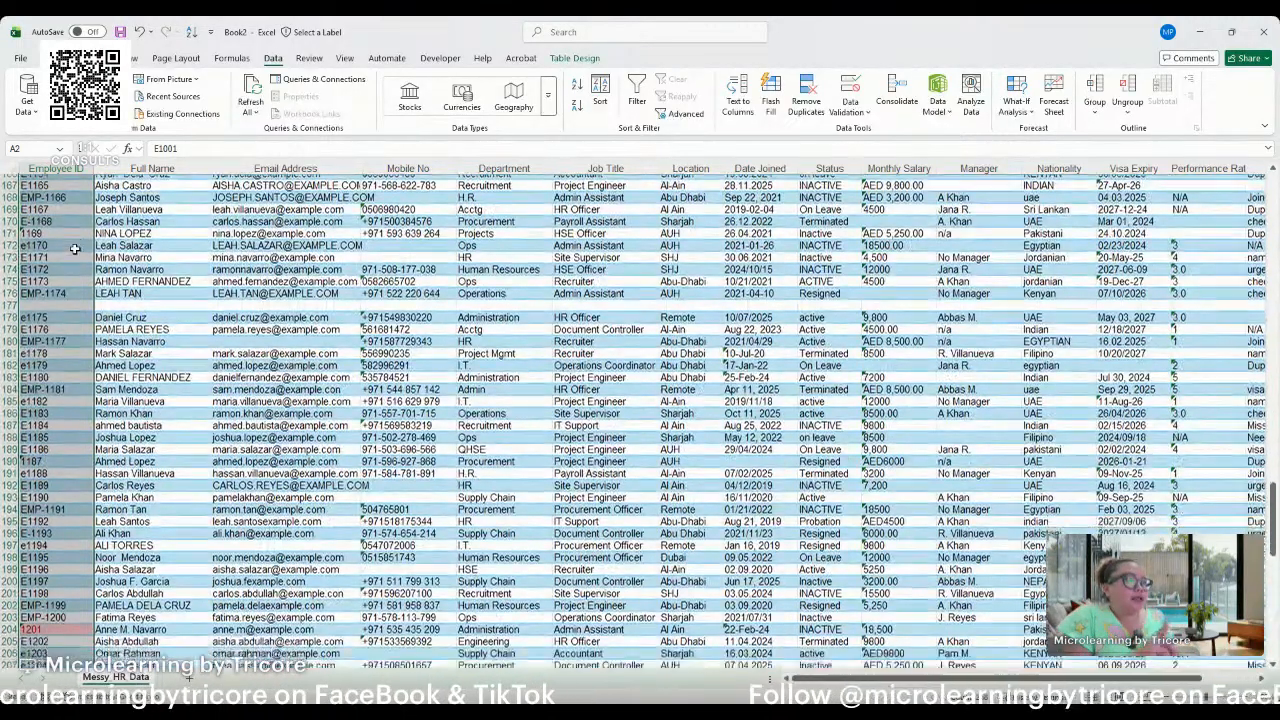
pyautogui.click(60, 170)
pyautogui.scroll(-11, 66, 298)
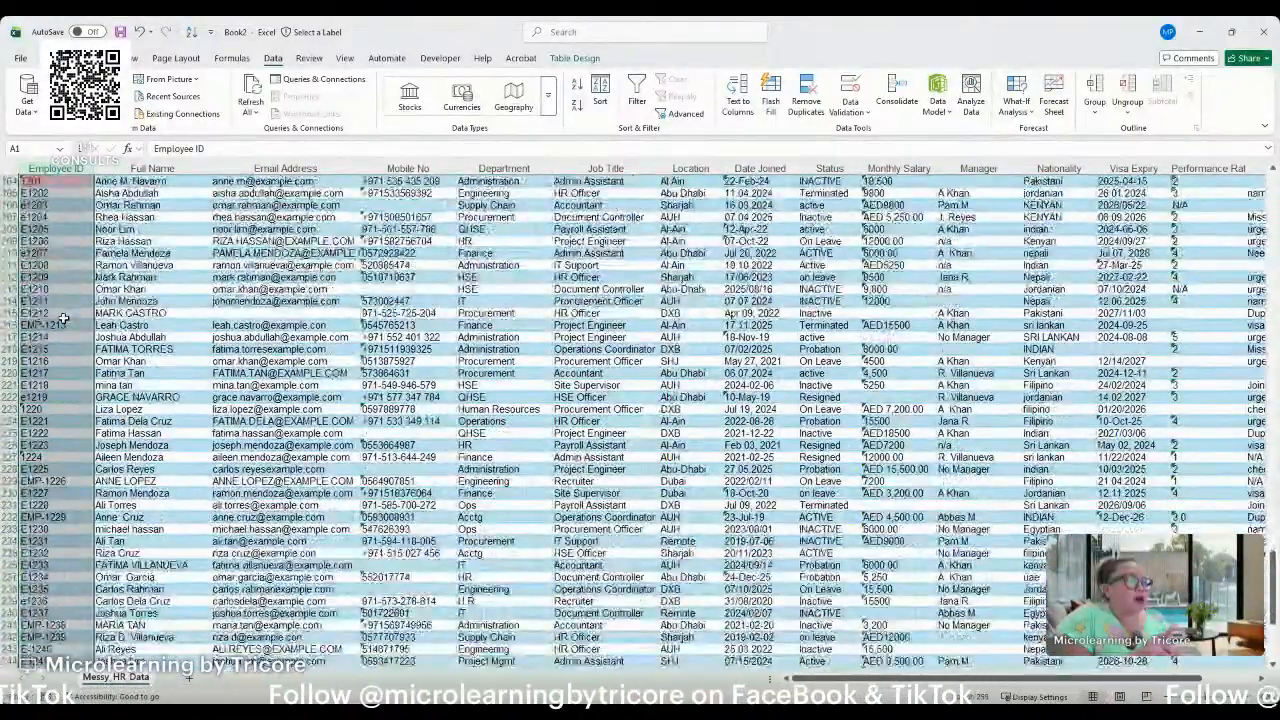
pyautogui.scroll(-3, 62, 318)
pyautogui.scroll(-4, 62, 318)
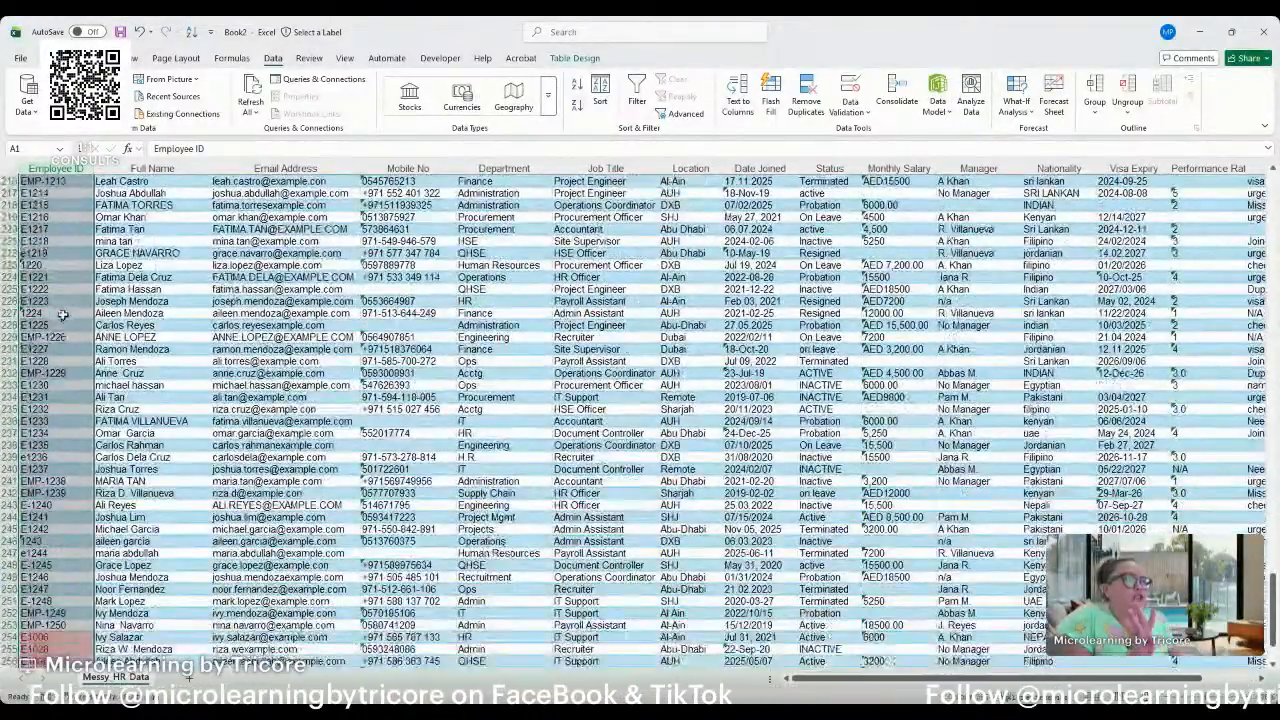
pyautogui.scroll(-2, 62, 314)
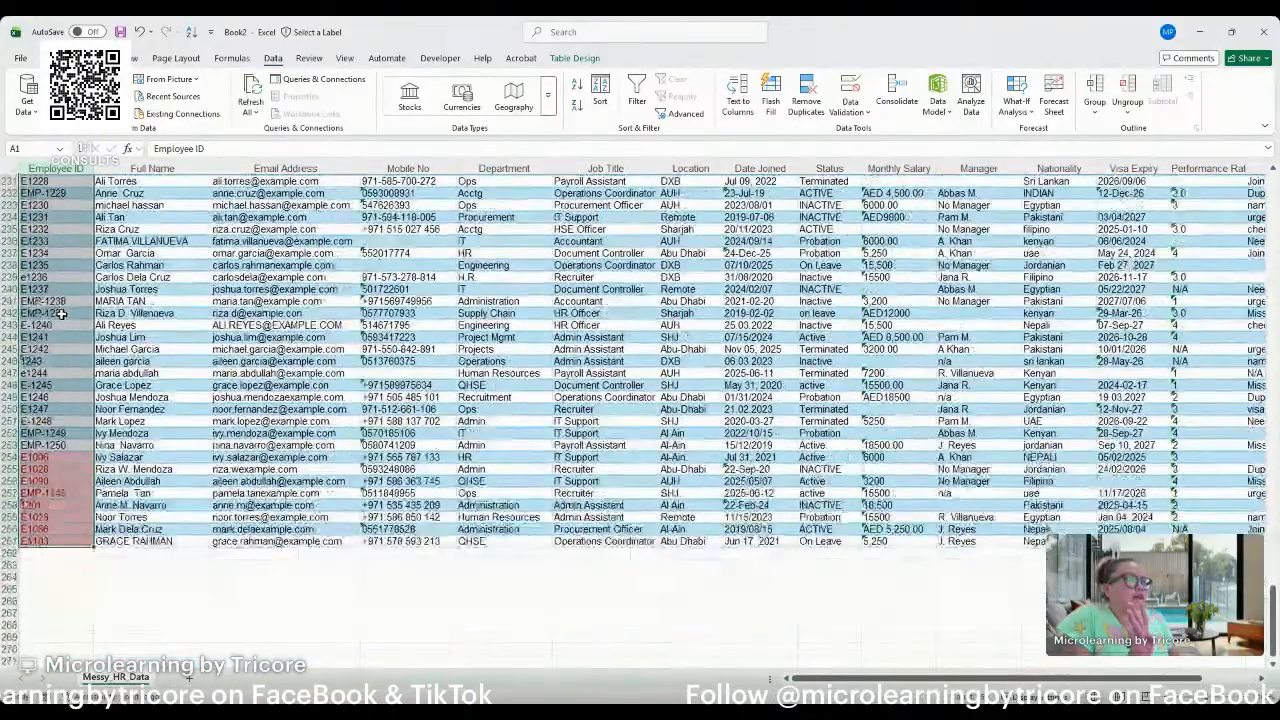
pyautogui.click(25, 349)
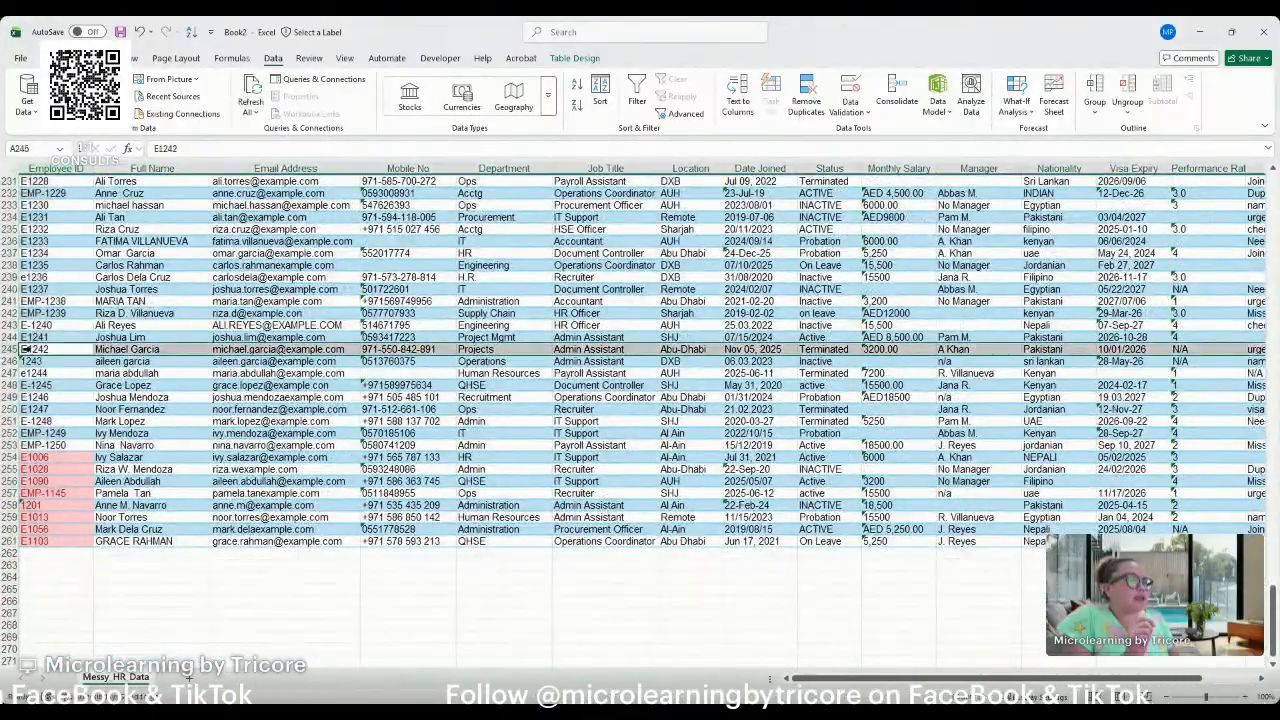
pyautogui.click(24, 277)
pyautogui.scroll(-4, 62, 301)
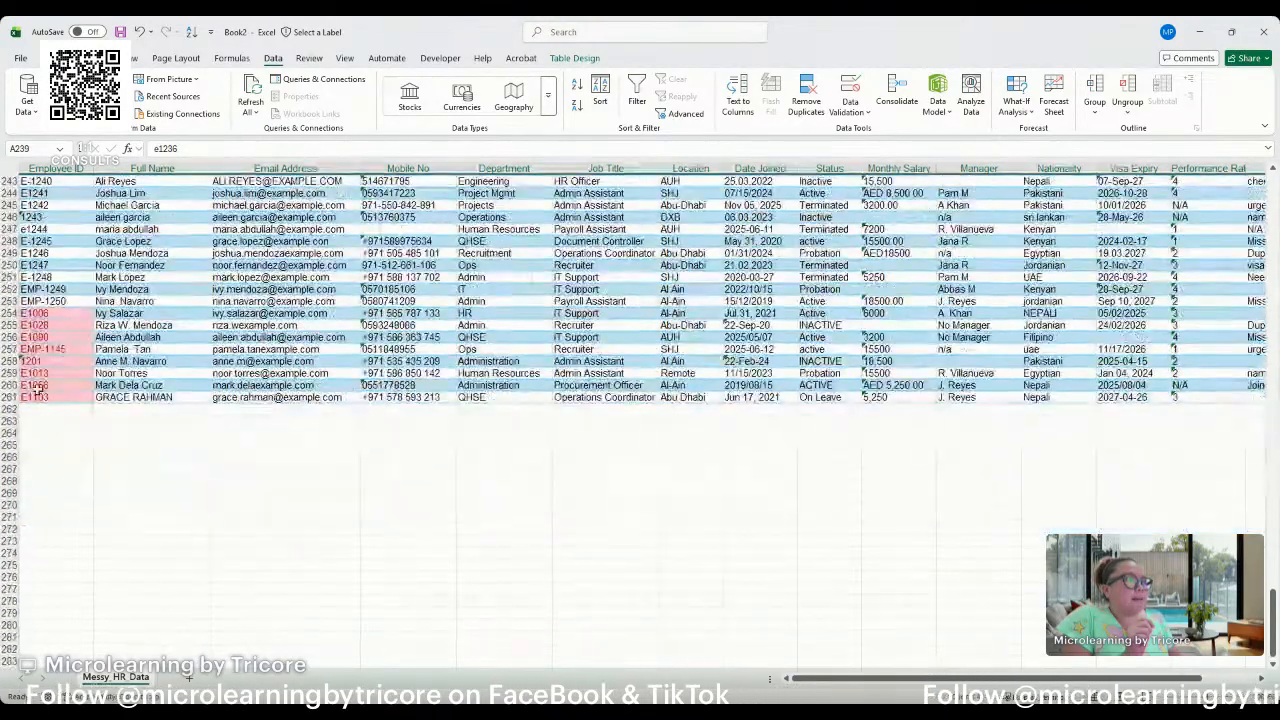
pyautogui.click(45, 300)
pyautogui.click(70, 361)
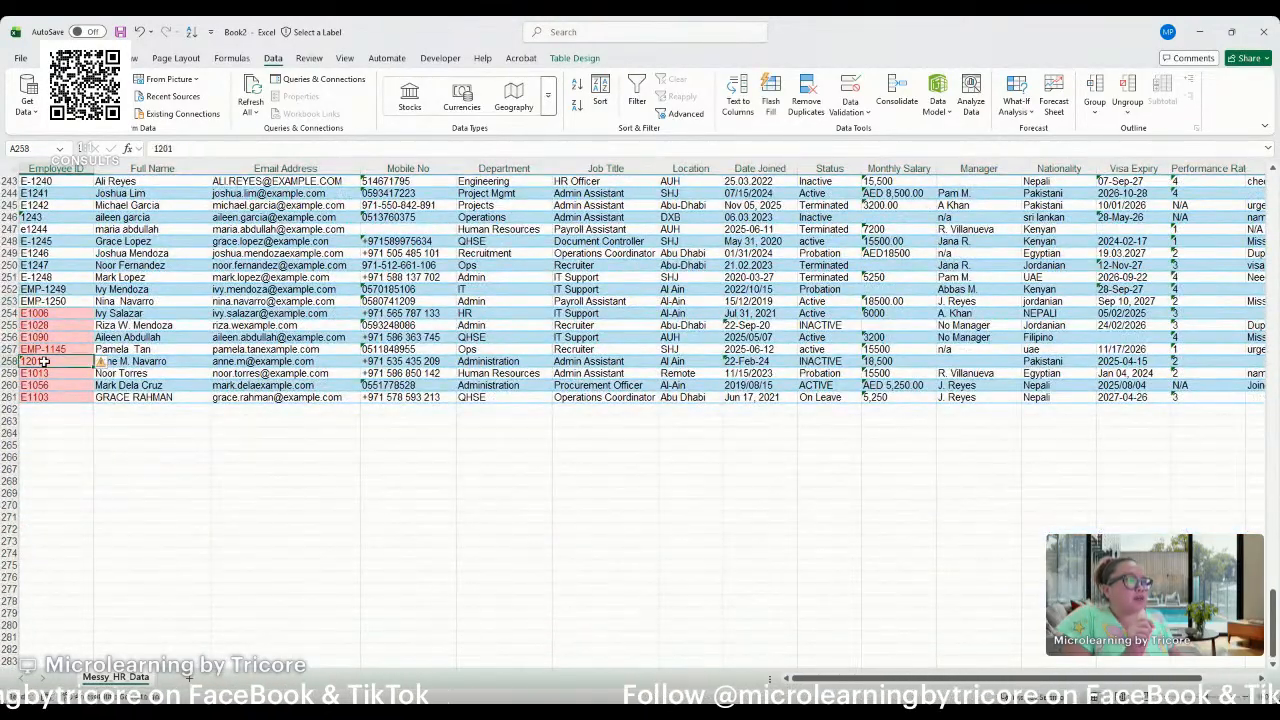
# Insert a new column between Employee ID and Full Name and set its header to UNIQUE ID.
pyautogui.scroll(20, 125, 414)
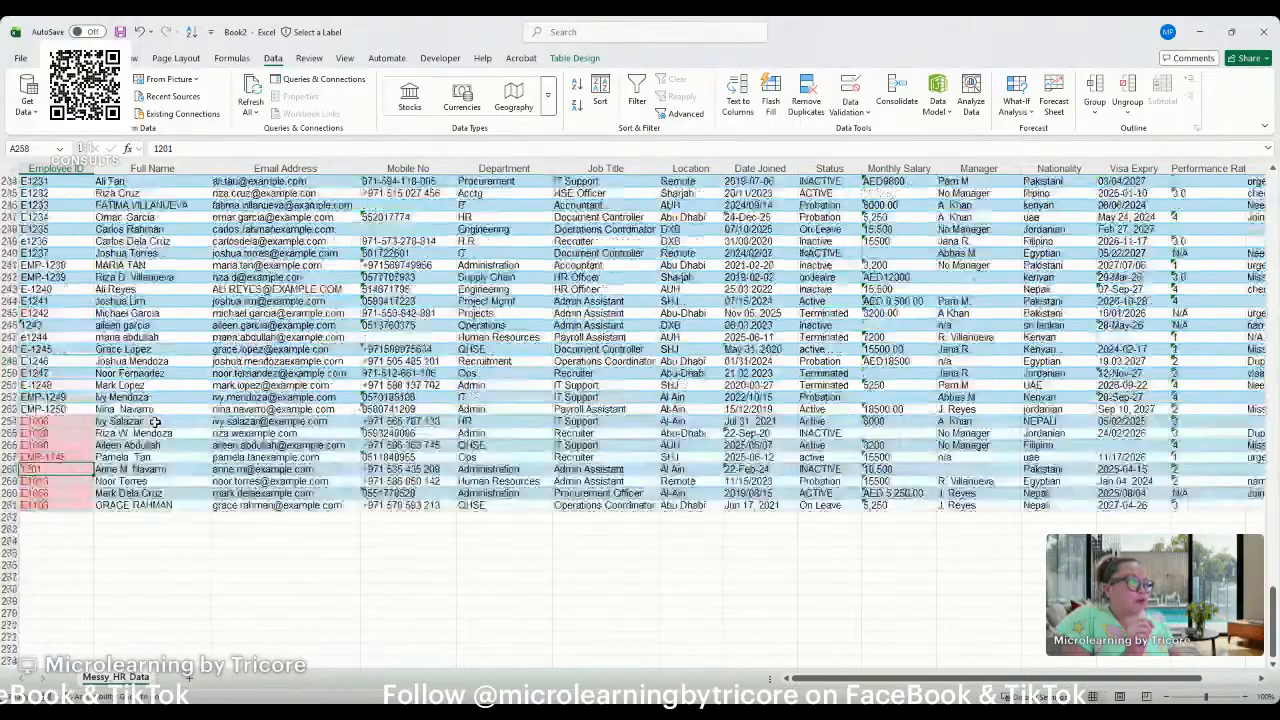
pyautogui.scroll(20, 1155, 358)
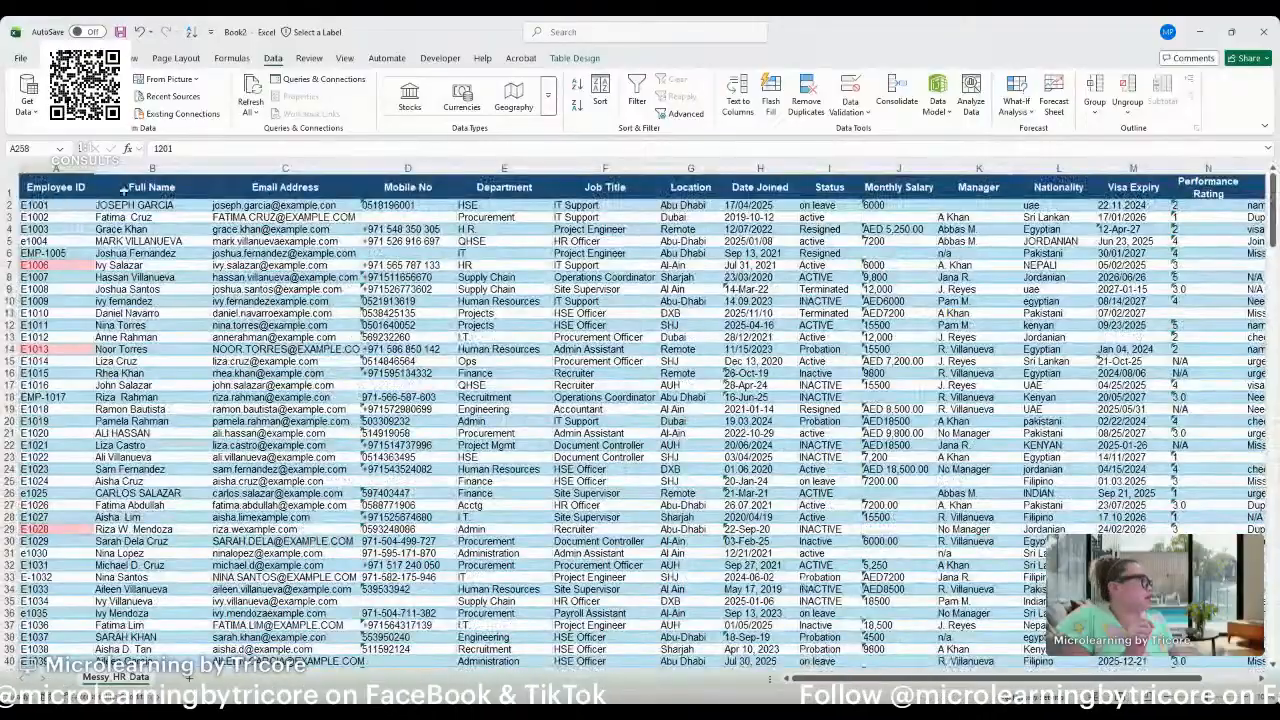
pyautogui.click(152, 167)
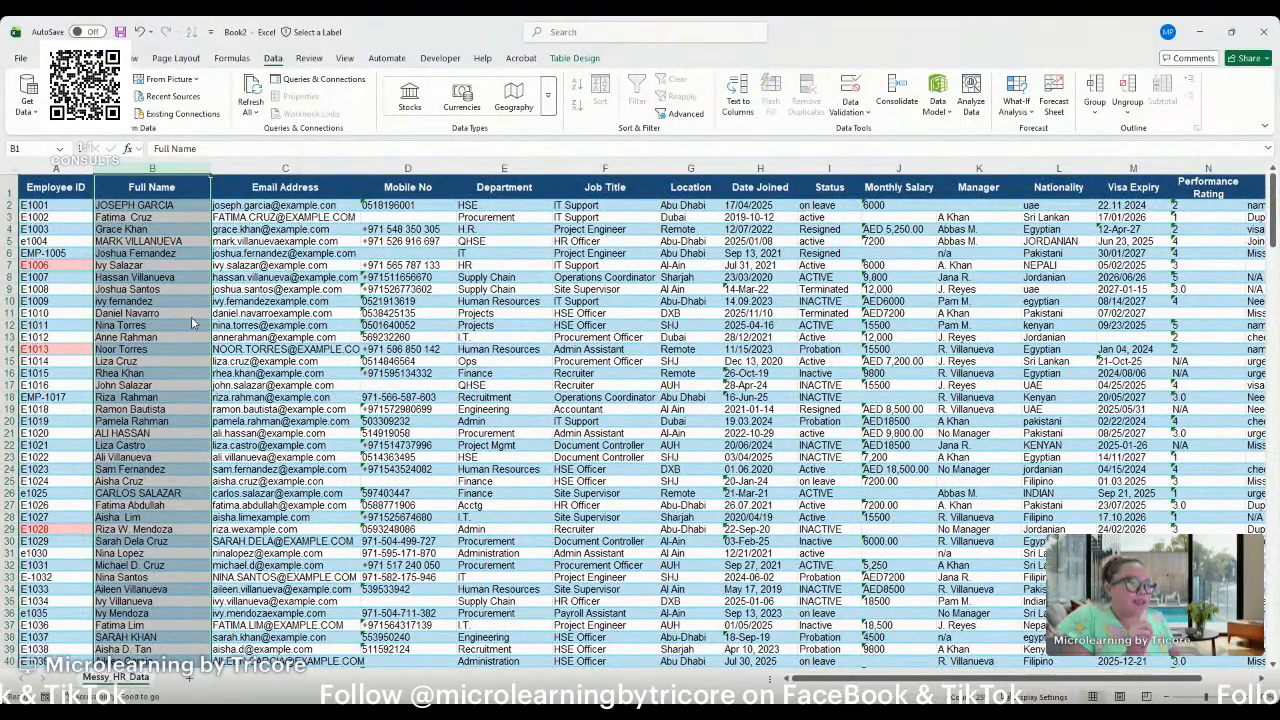
pyautogui.hotkey('ctrl', 'shift', '+')
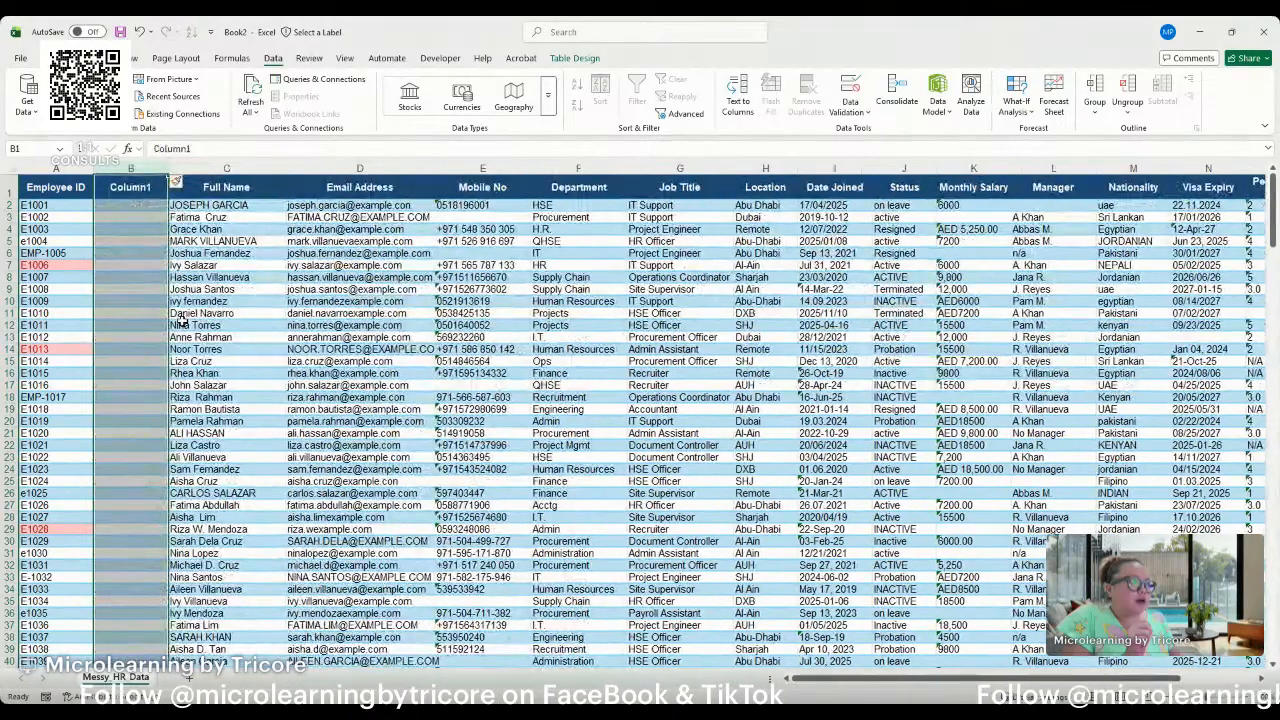
pyautogui.click(131, 186)
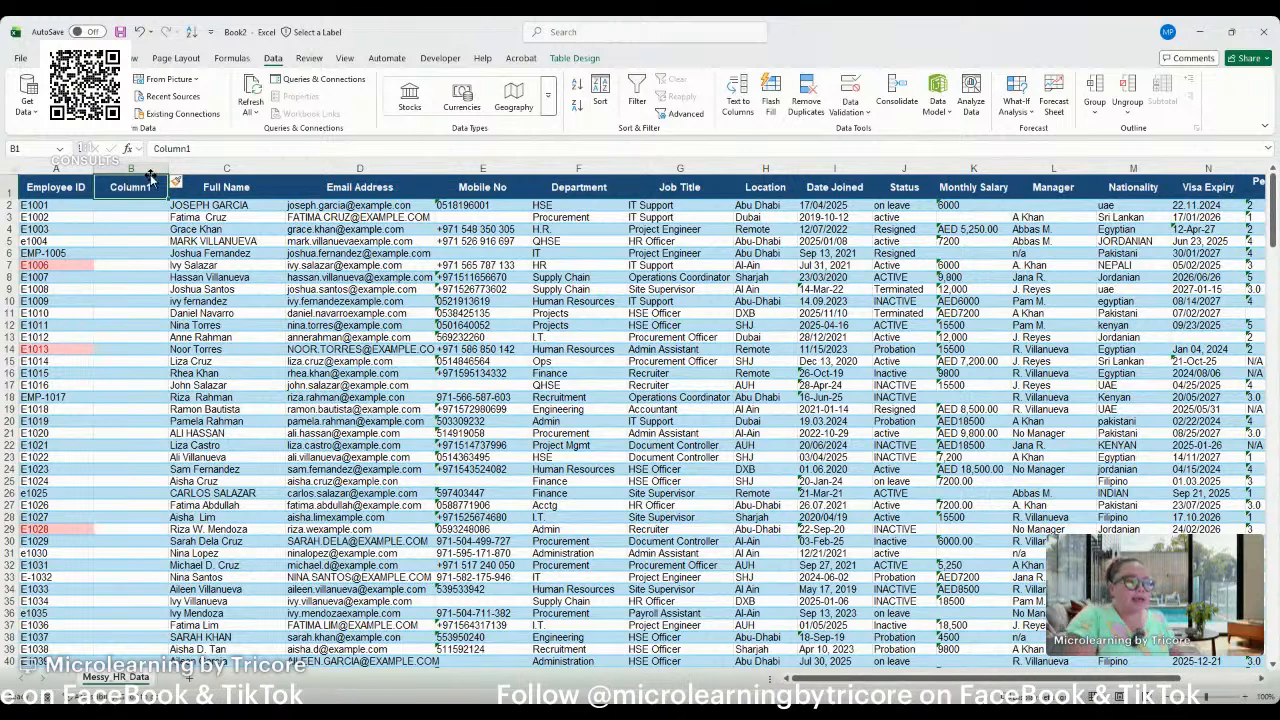
pyautogui.write('UNIWU')
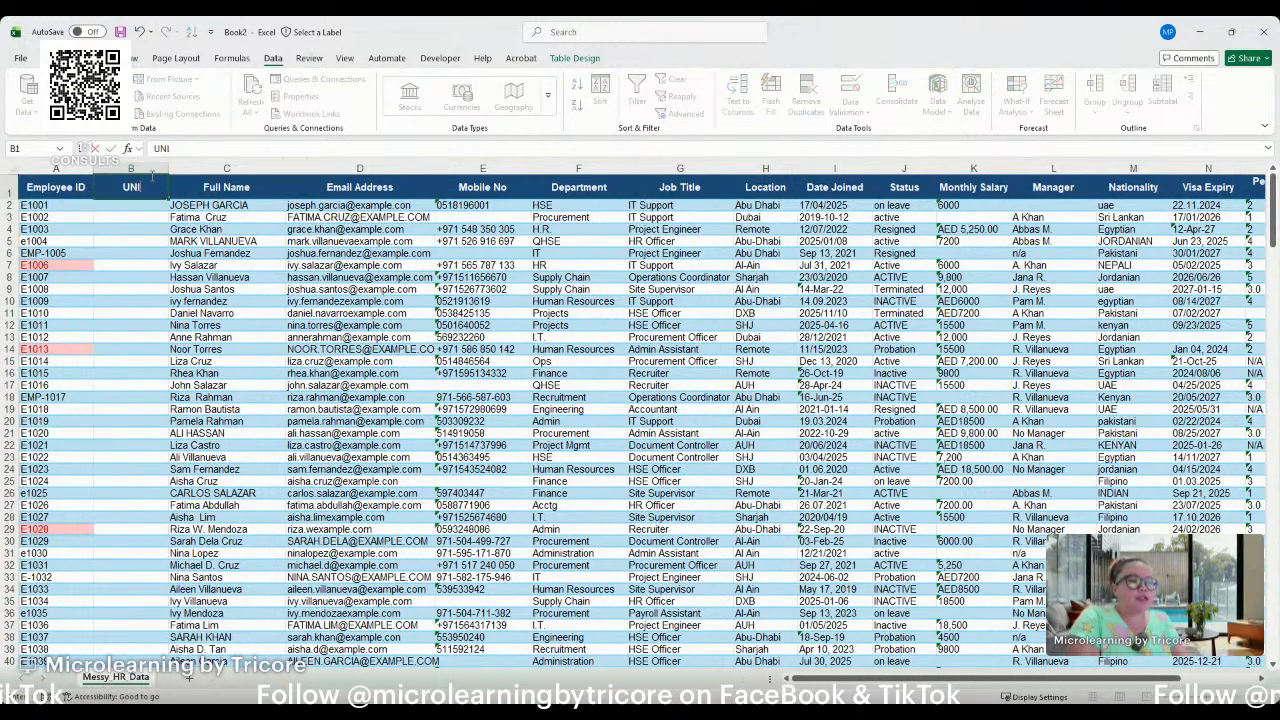
pyautogui.press('BackSpace')
pyautogui.press('BackSpace')
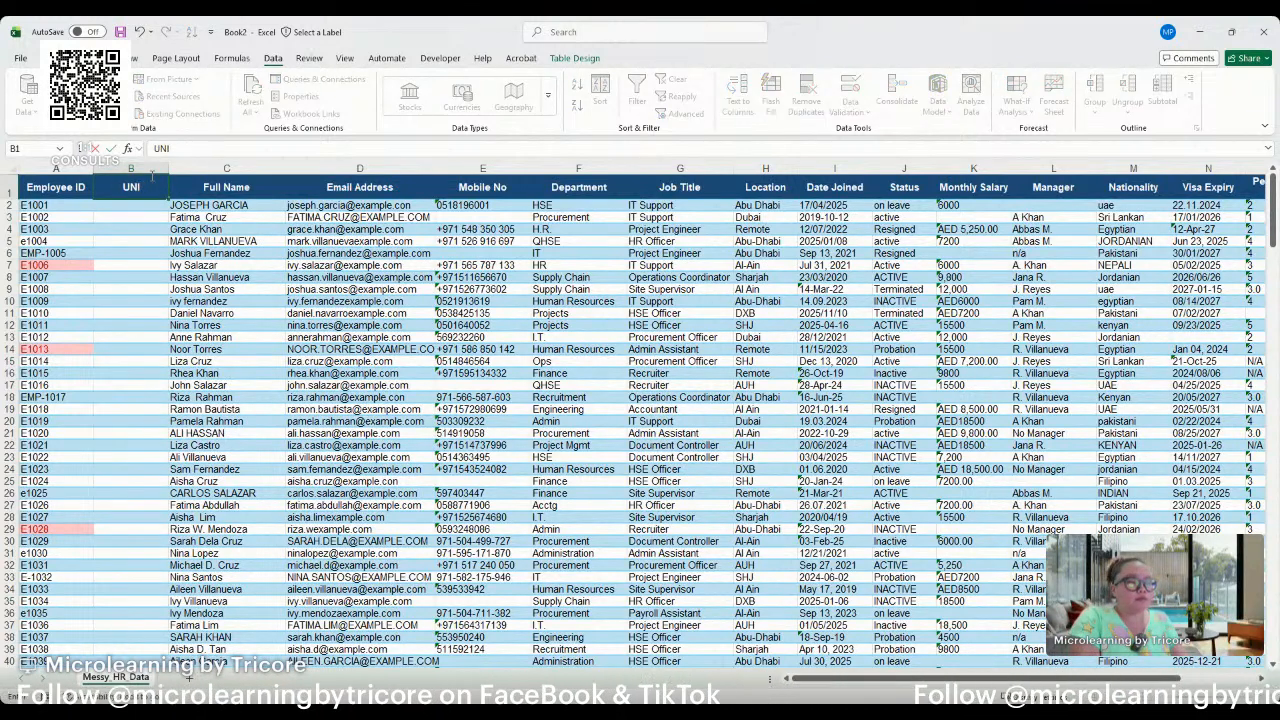
pyautogui.write('QUE ID')
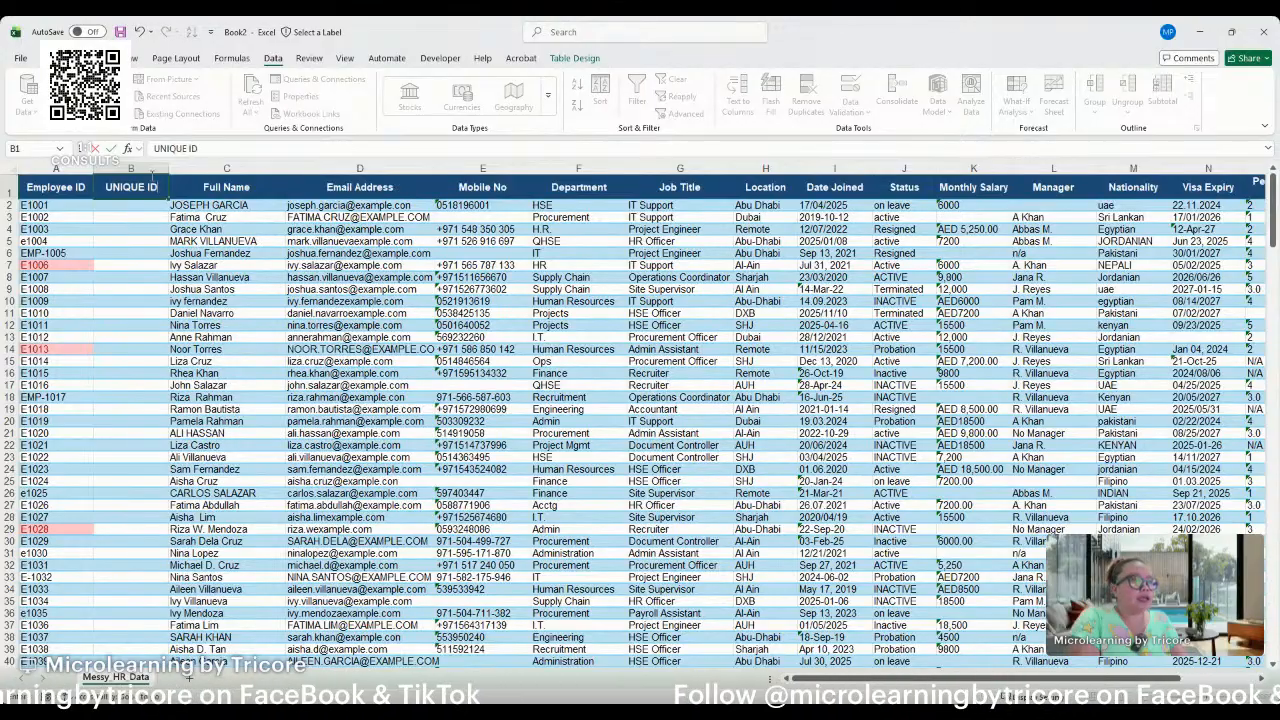
pyautogui.press('Return')
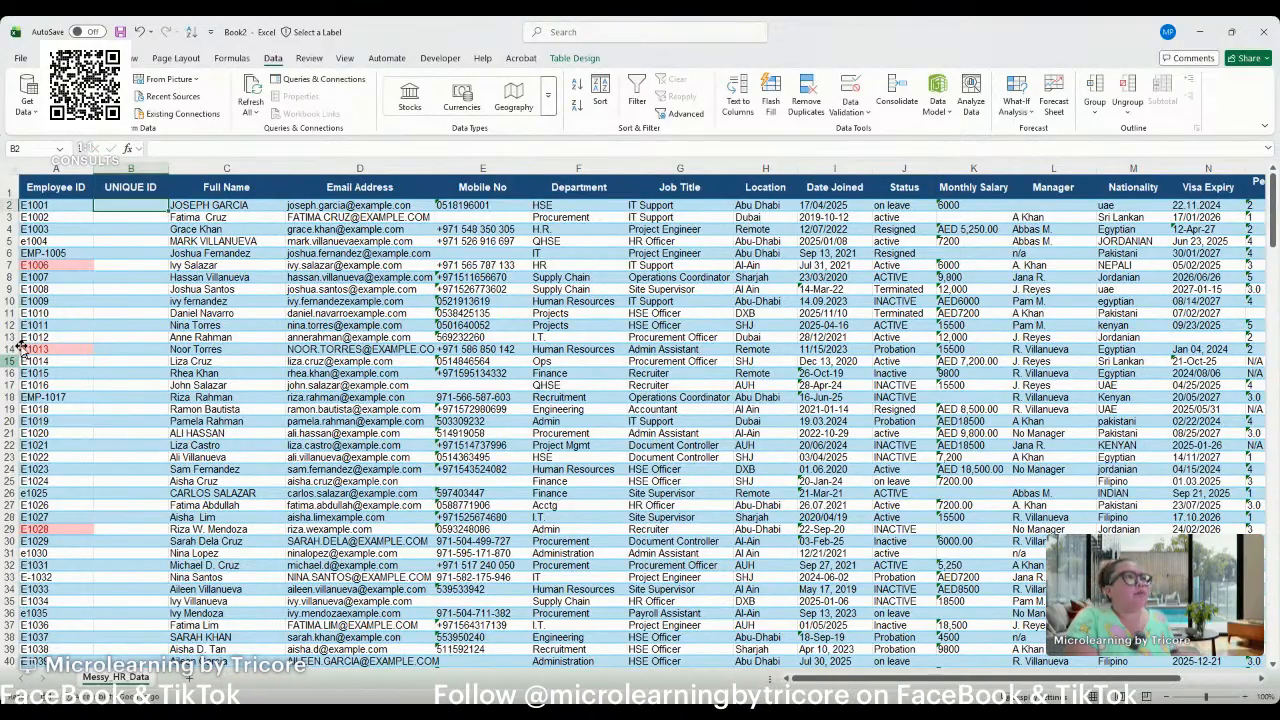
pyautogui.click(33, 264)
pyautogui.click(42, 253)
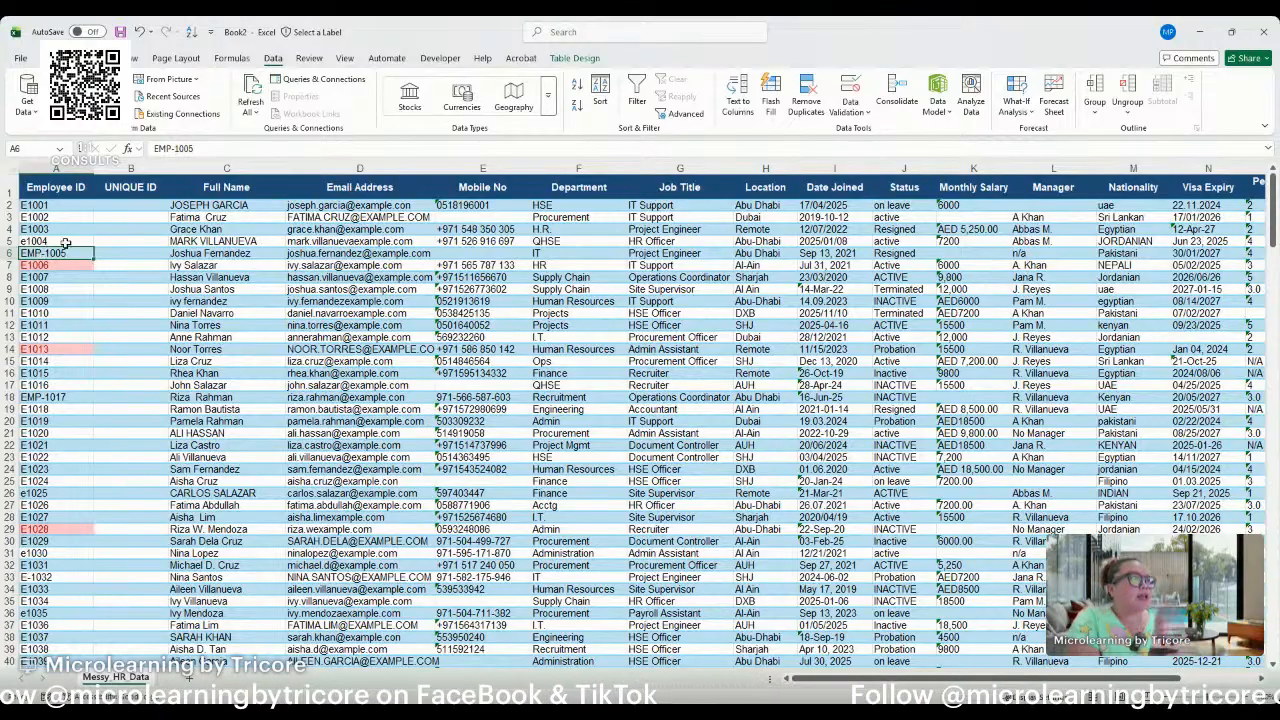
pyautogui.click(118, 206)
pyautogui.click(56, 207)
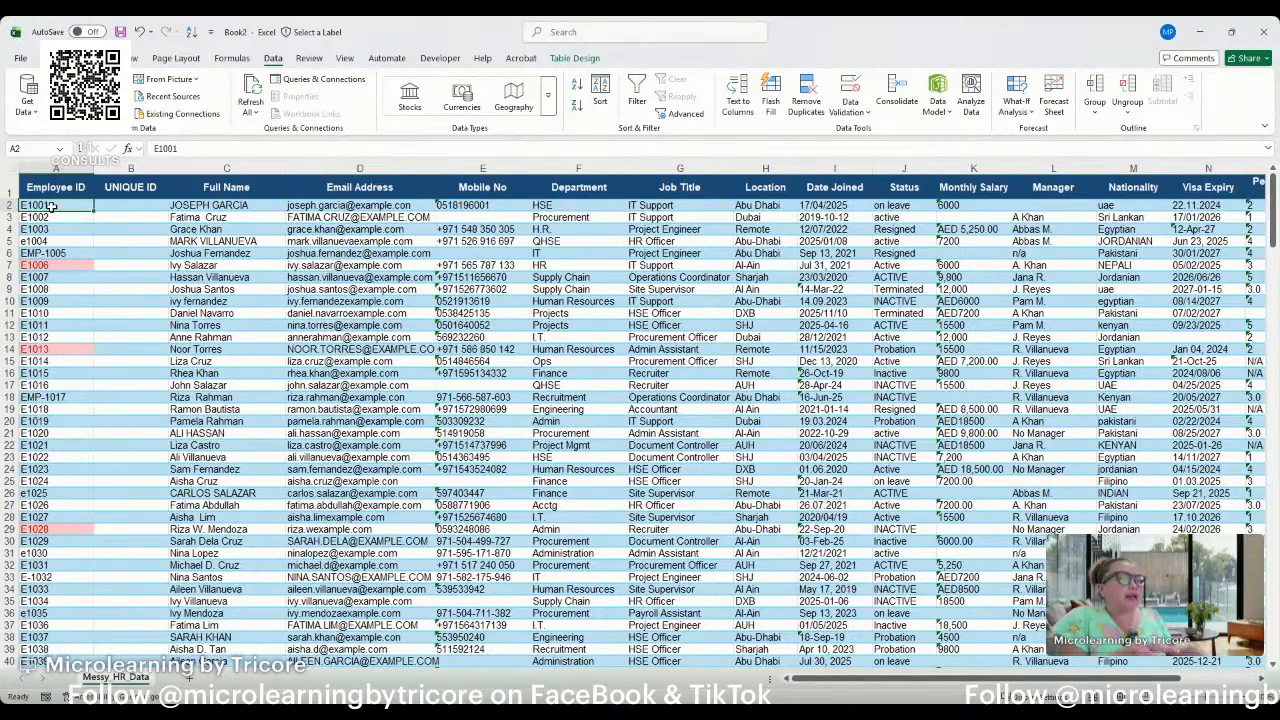
pyautogui.click(129, 205)
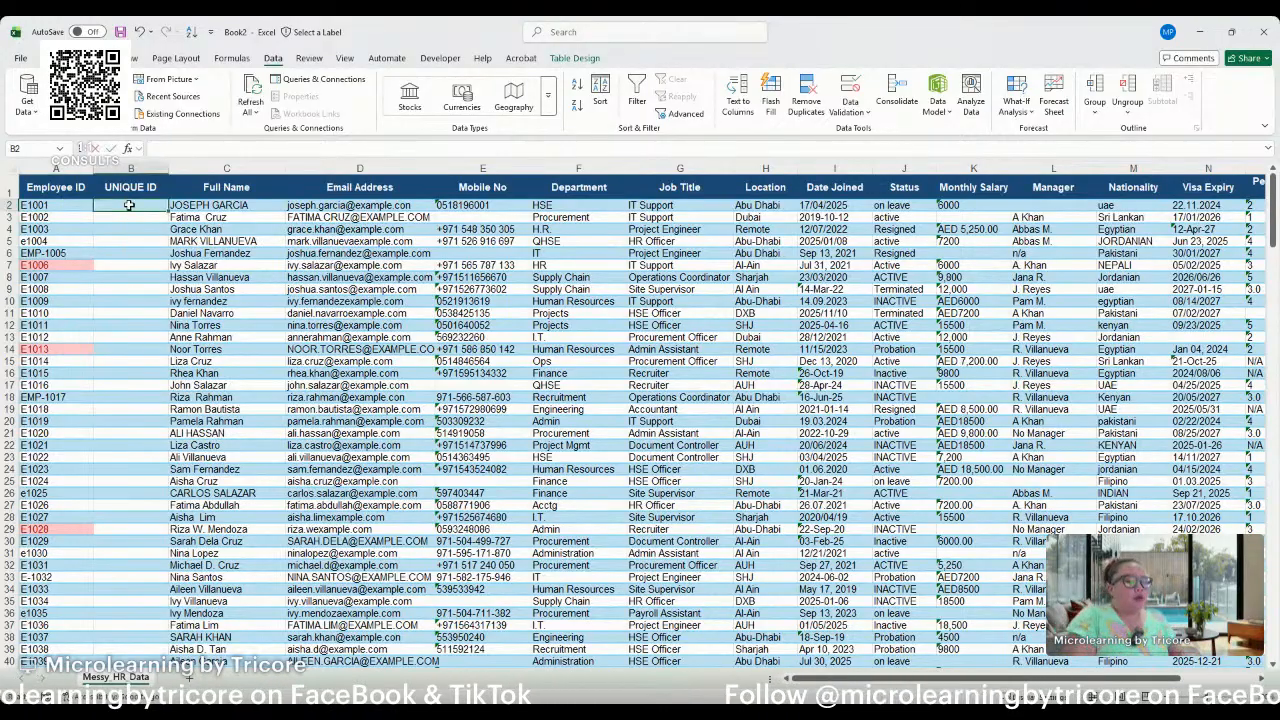
pyautogui.write('=')
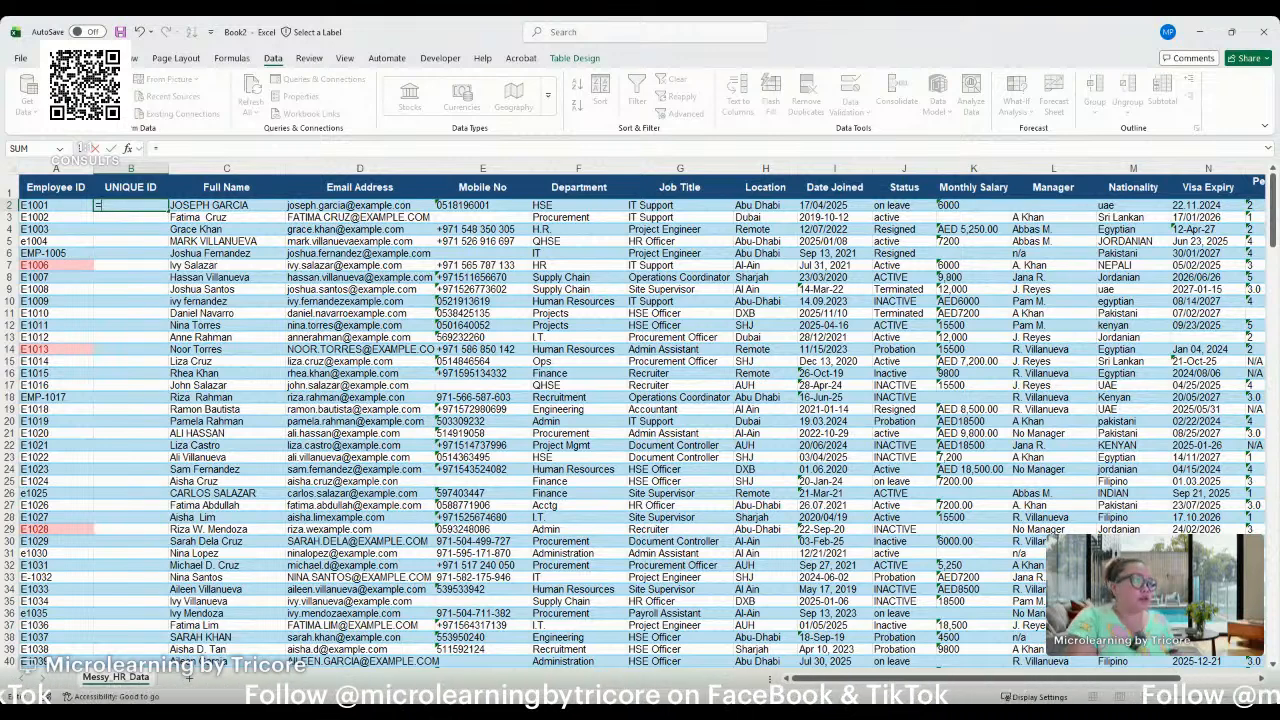
pyautogui.click(260, 418)
pyautogui.press('Escape')
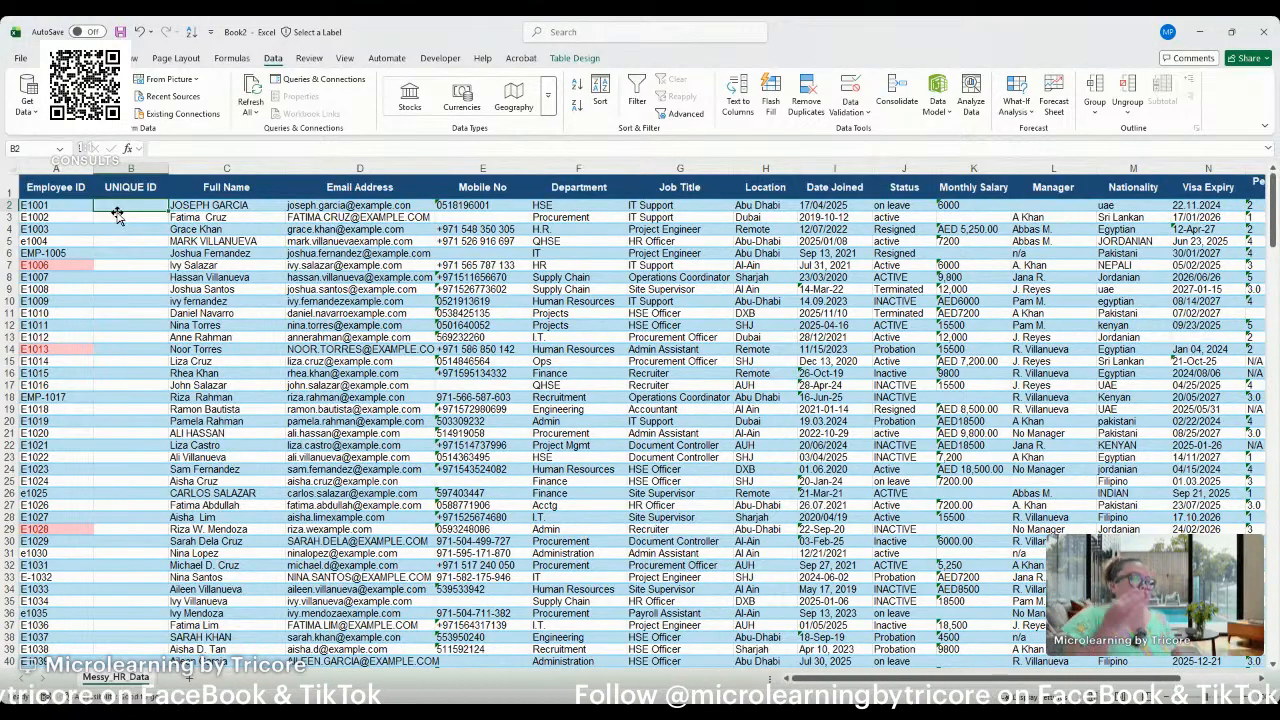
pyautogui.hotkey('alt', 'Tab')
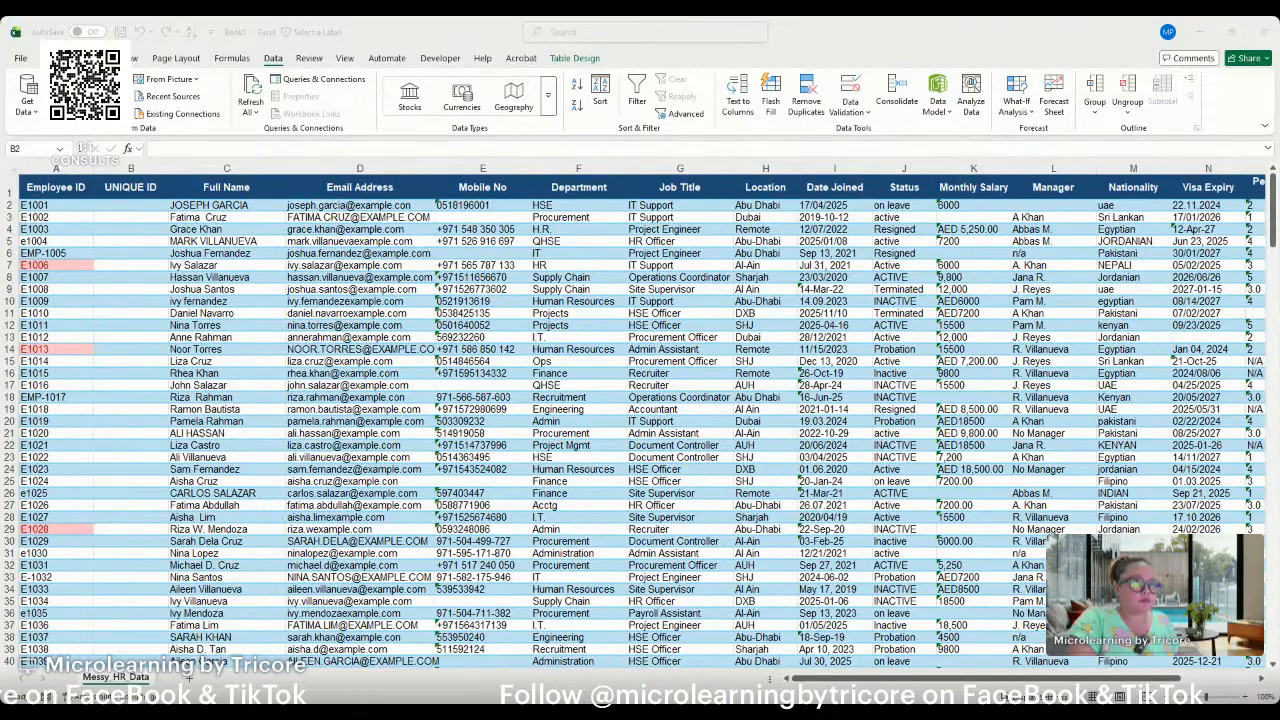
pyautogui.hotkey('alt', 'Tab')
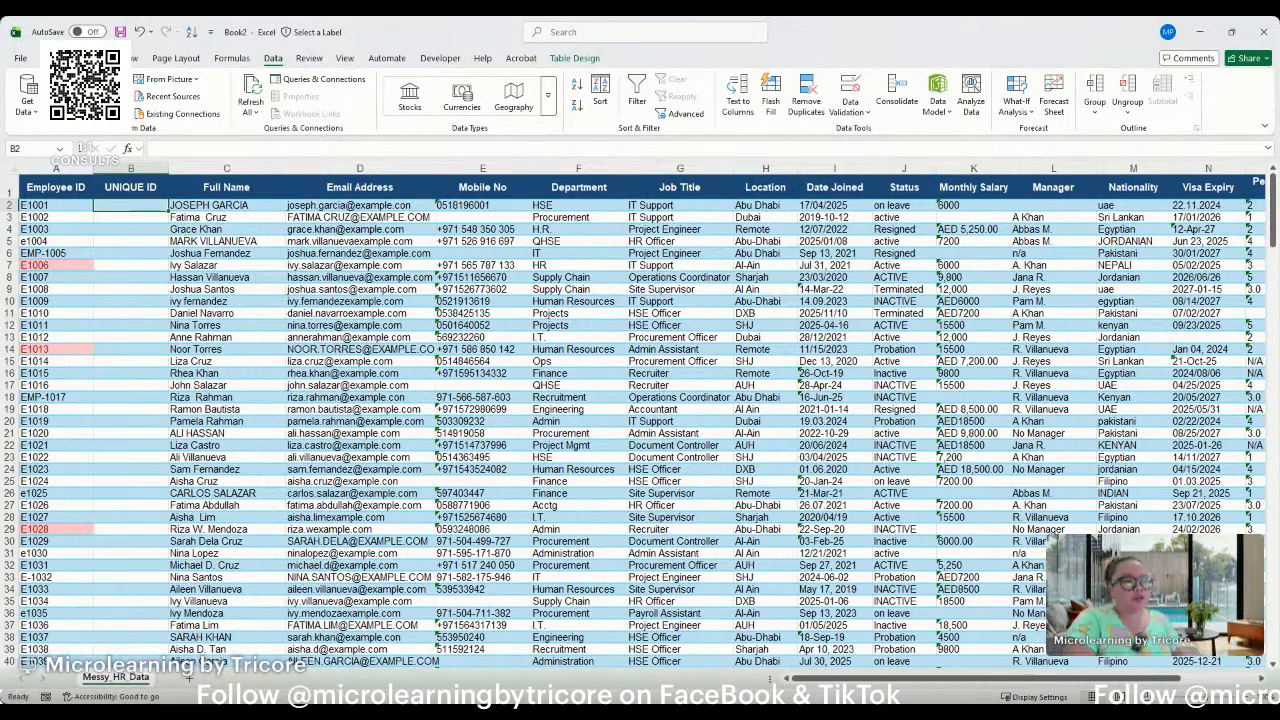
pyautogui.hotkey('alt', 'Tab')
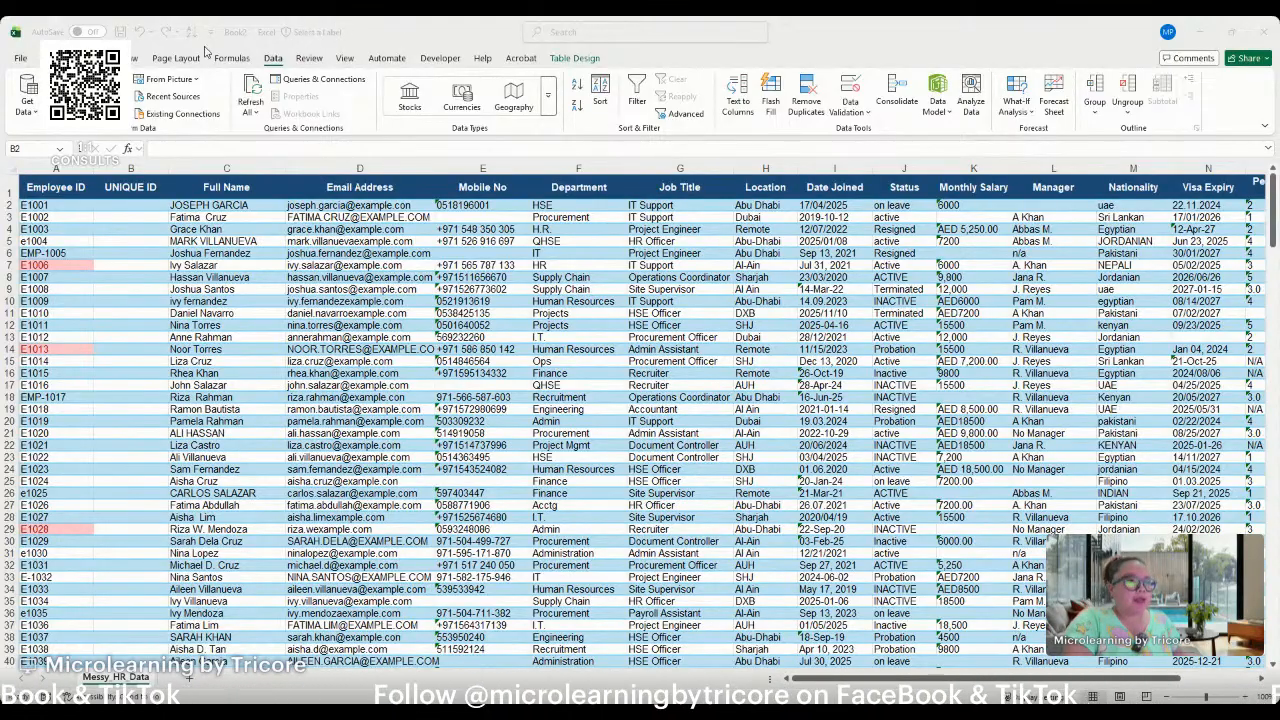
# Start a formula in the first data cell of the UNIQUE ID column, B2.
pyautogui.click(120, 205)
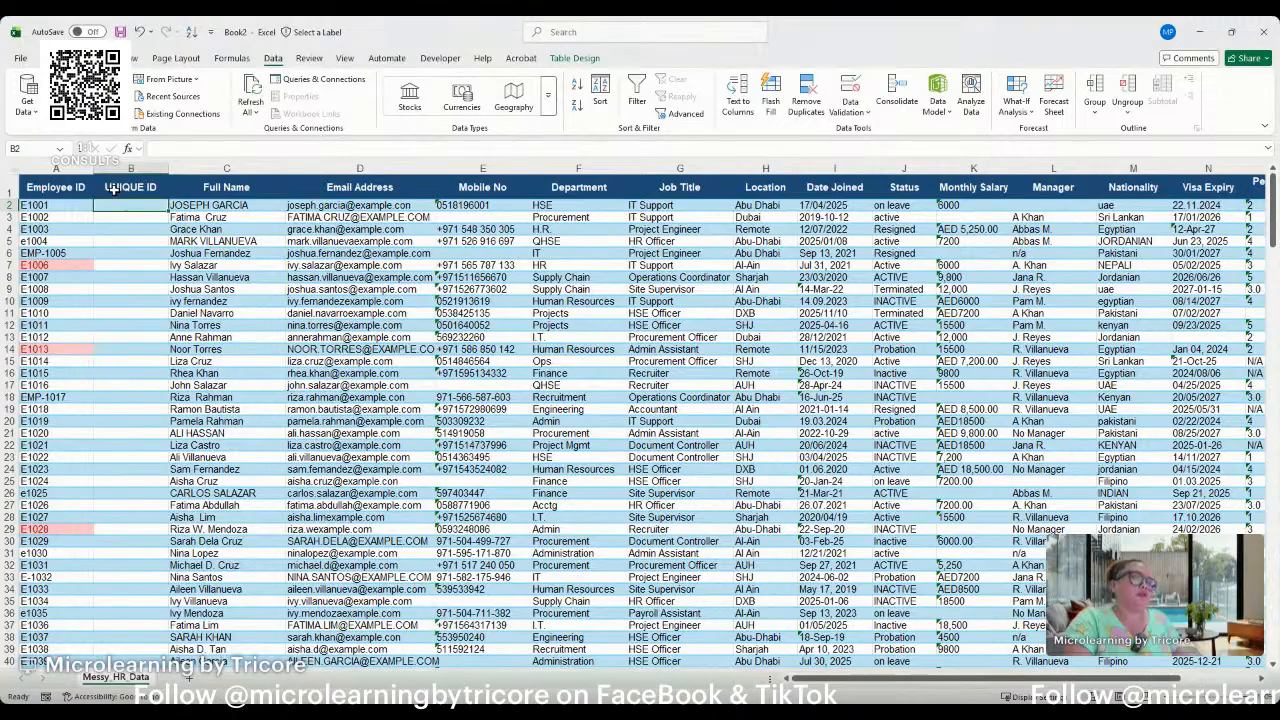
pyautogui.write('=')
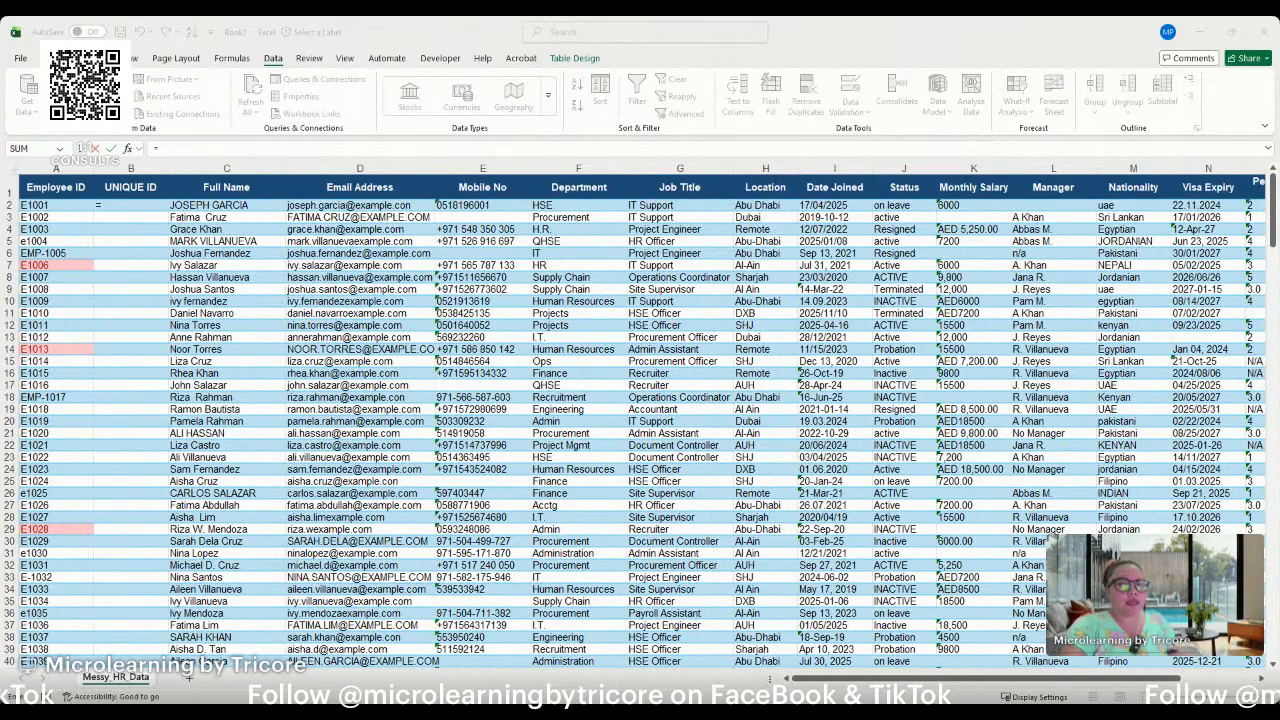
pyautogui.hotkey('alt', 'Tab')
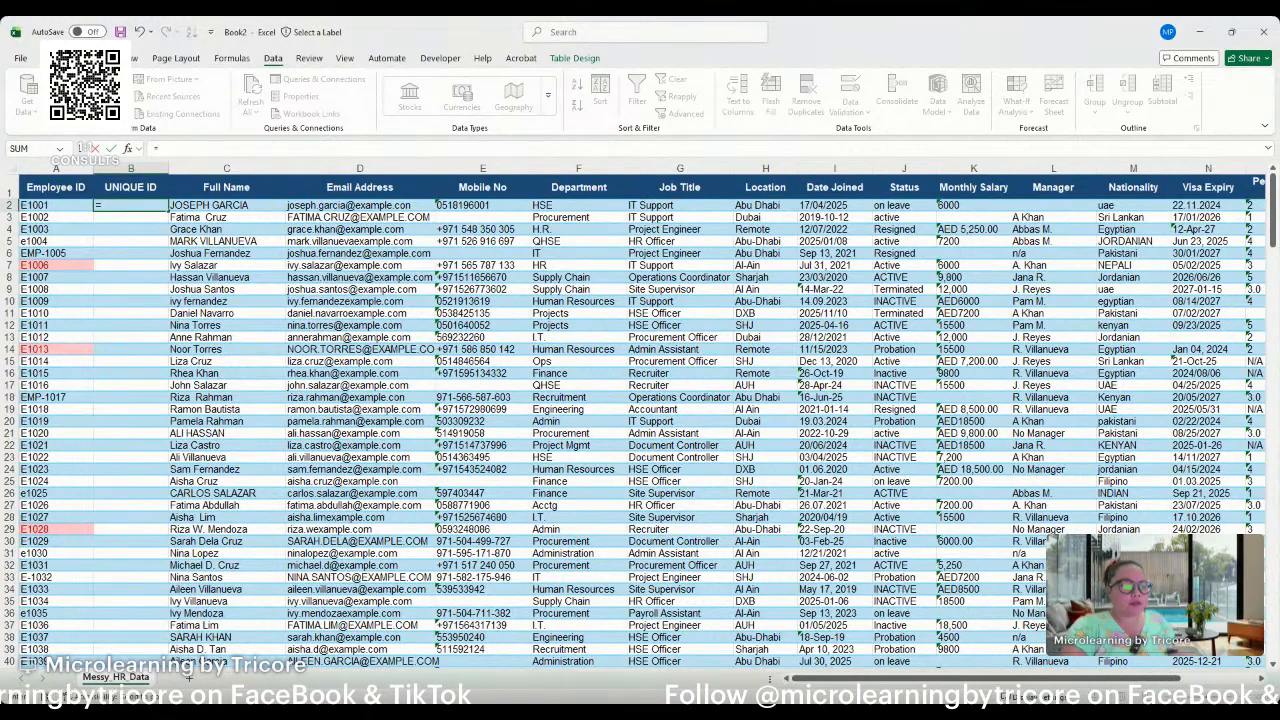
pyautogui.hotkey('alt', 'Tab')
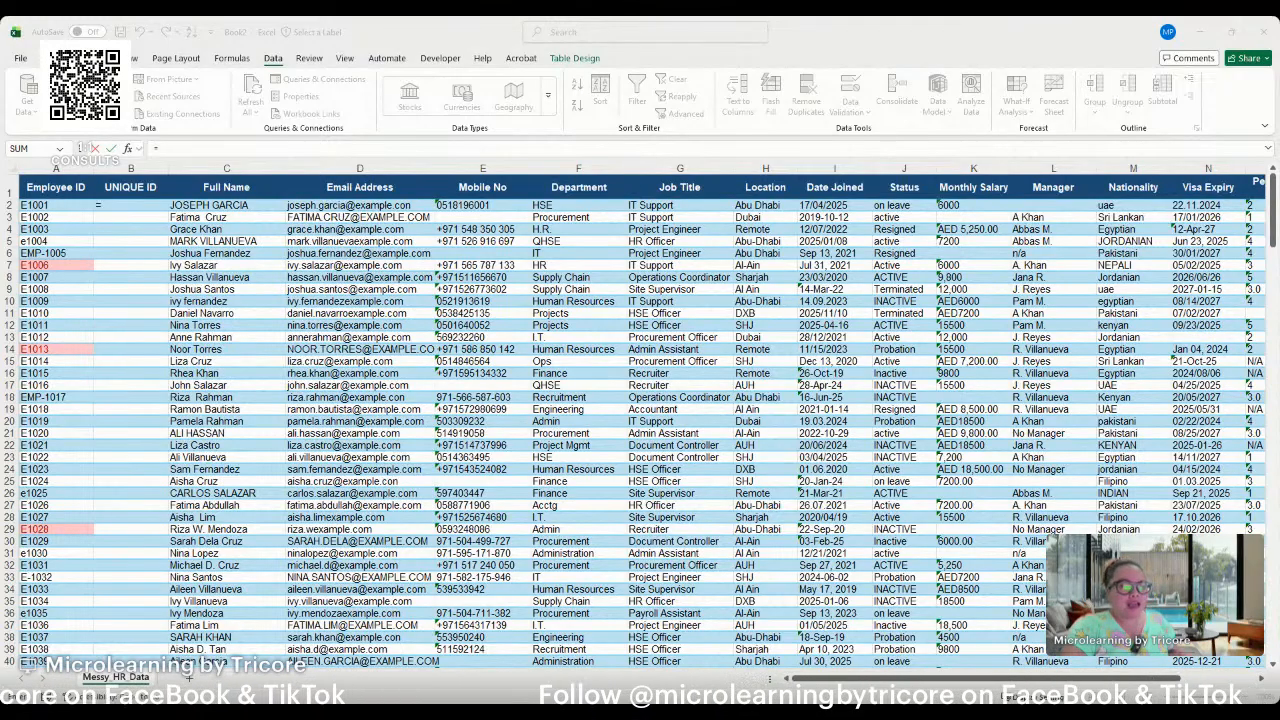
pyautogui.click(131, 205)
pyautogui.hotkey('alt', 'Tab')
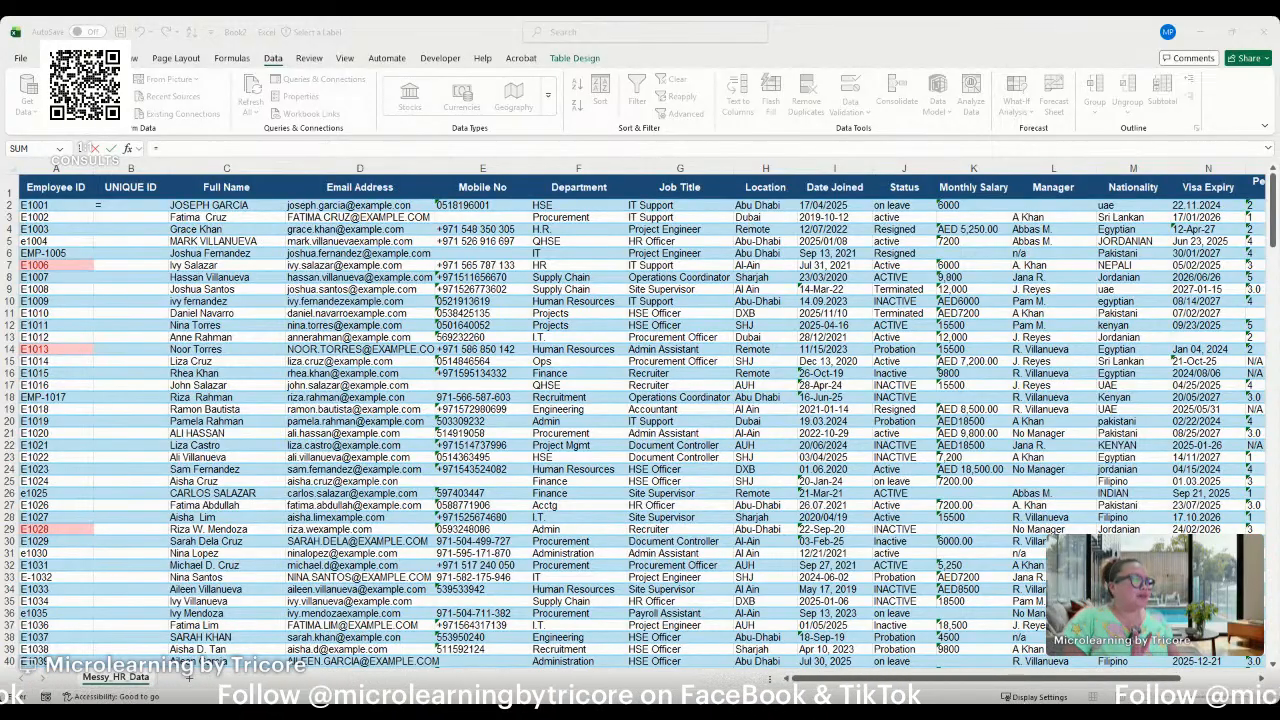
pyautogui.click(238, 354)
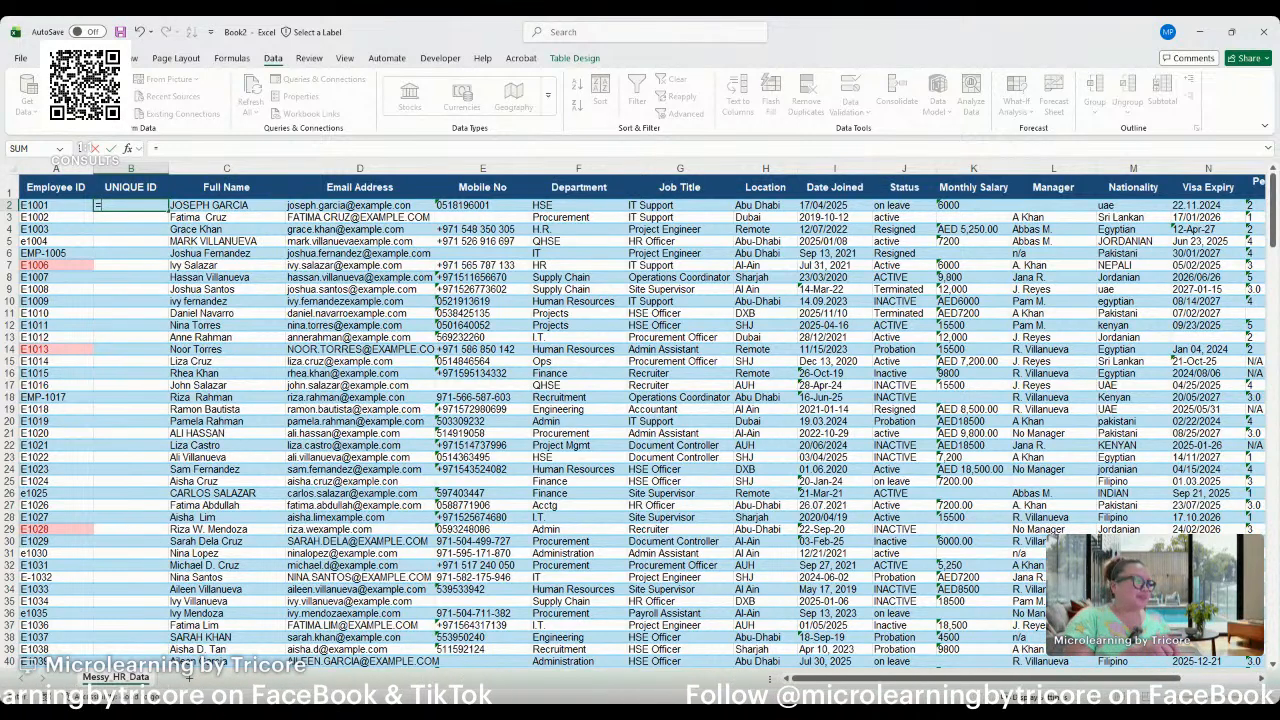
pyautogui.hotkey('alt', 'Tab')
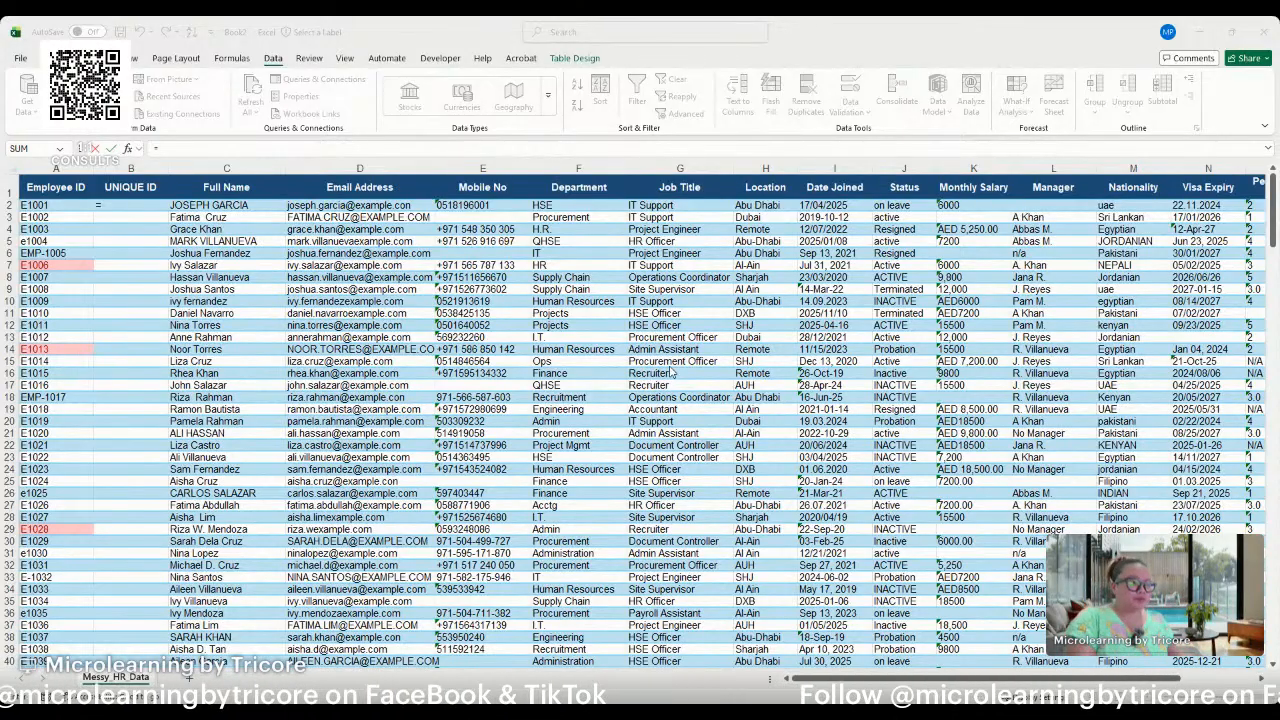
pyautogui.click(997, 22)
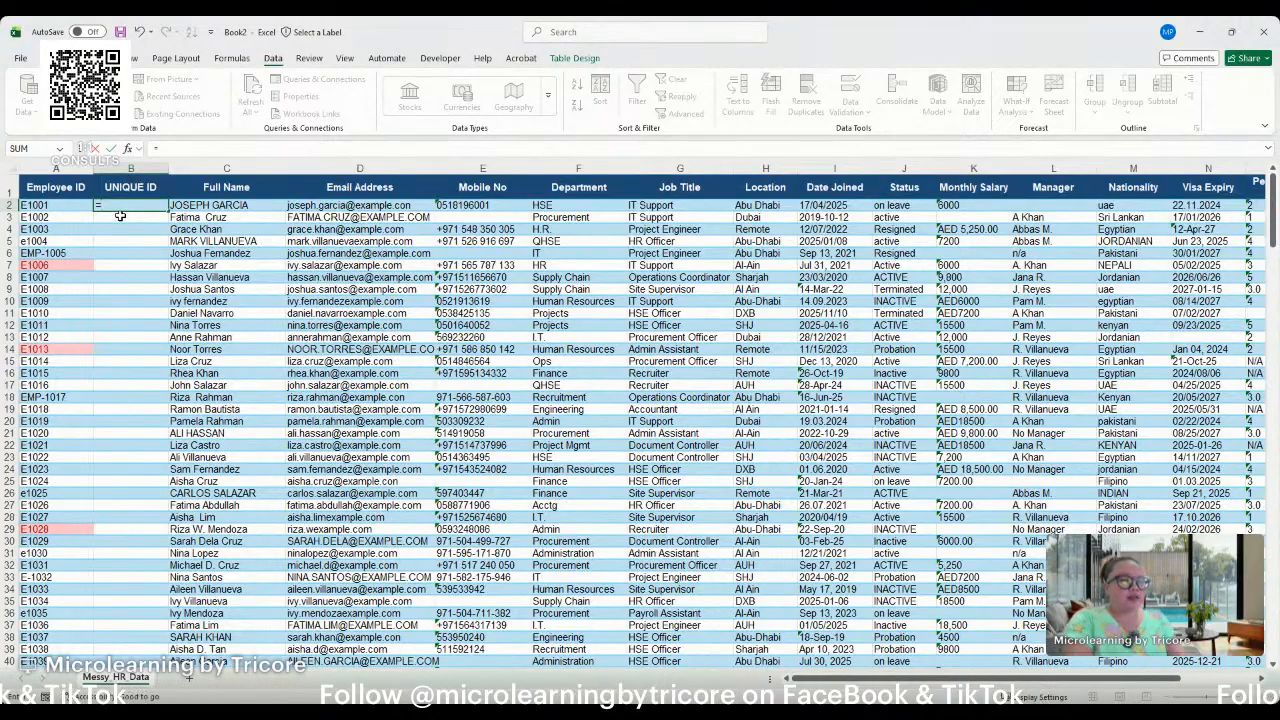
# Build a RIGHT function in the B2 formula, using the same row's Employee ID as its text argument.
pyautogui.write('right')
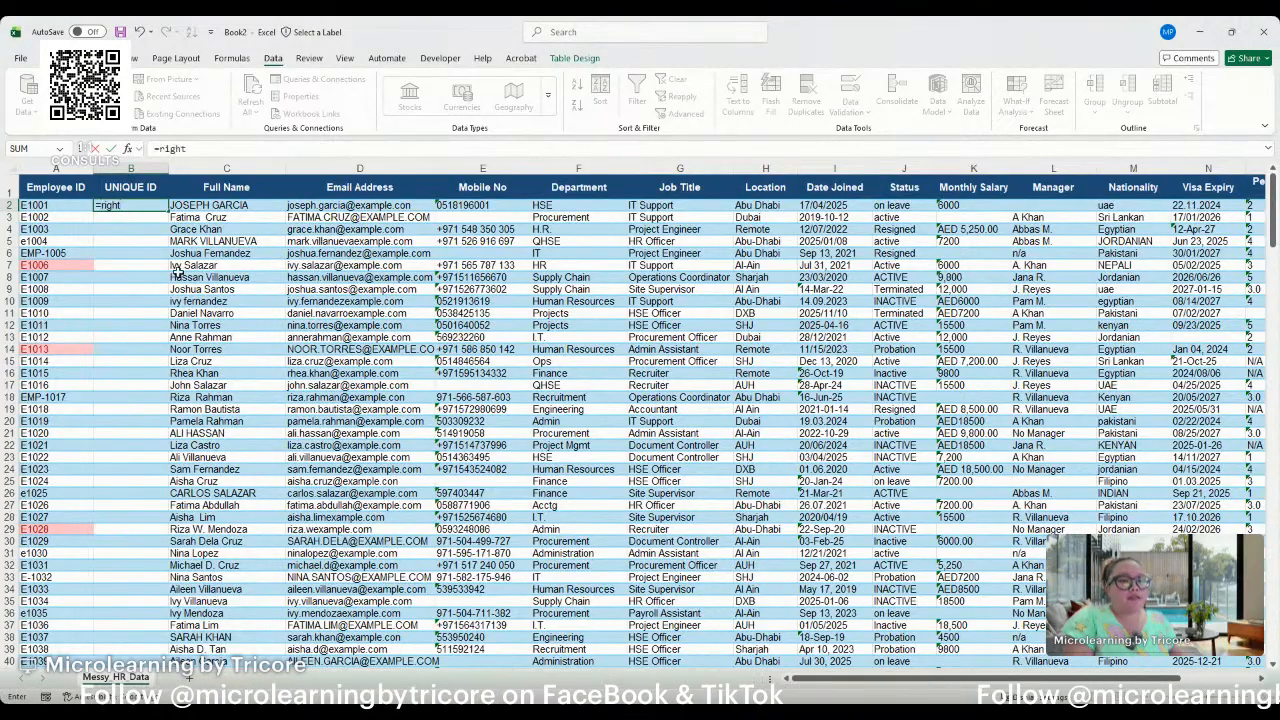
pyautogui.press('Tab')
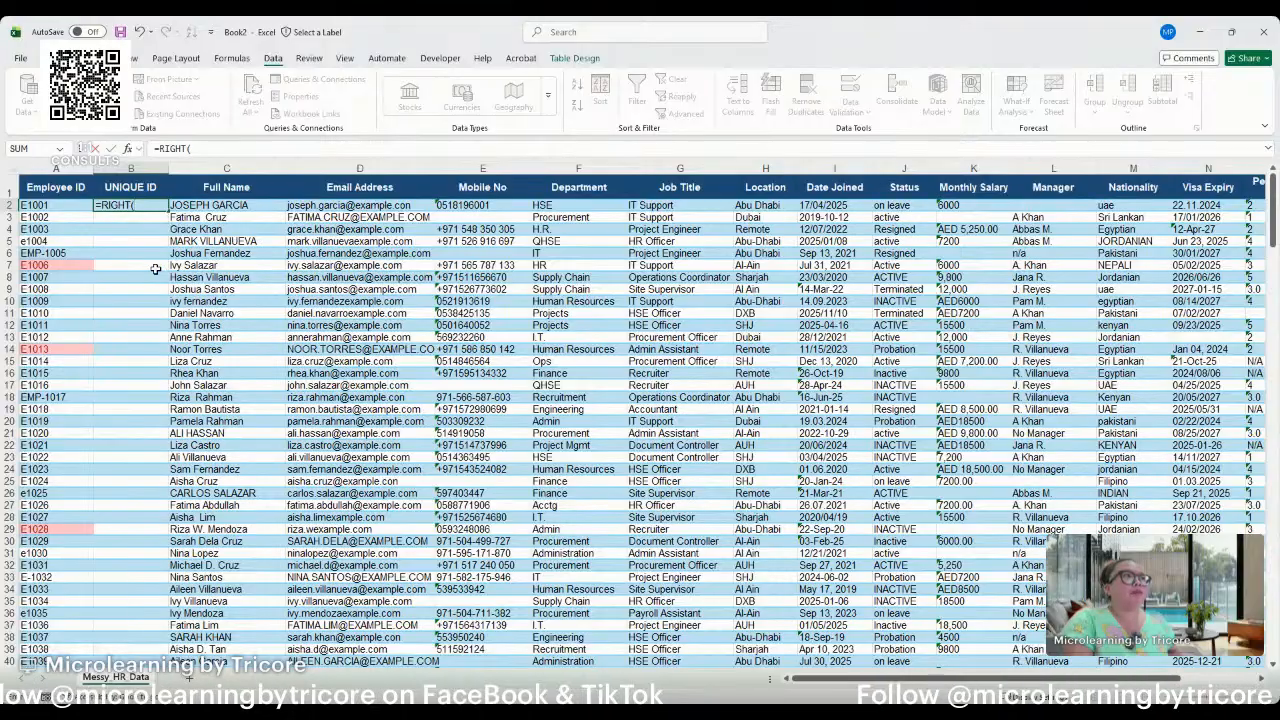
pyautogui.click(48, 205)
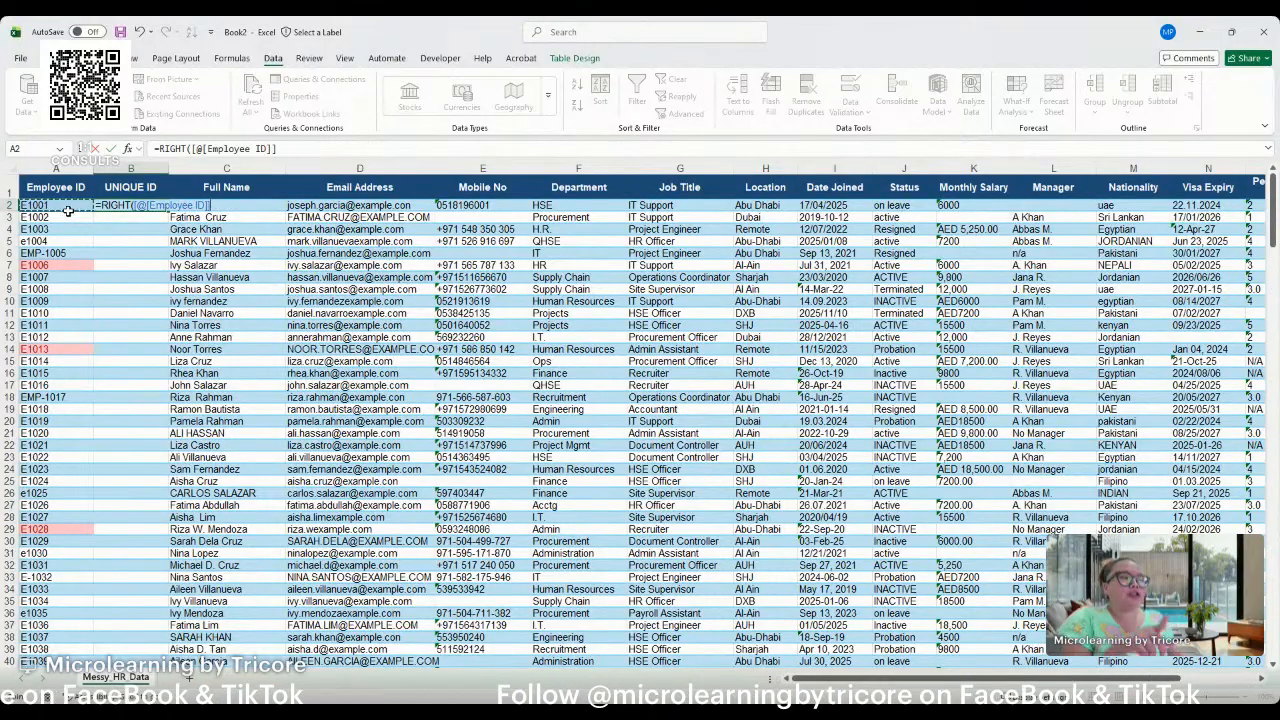
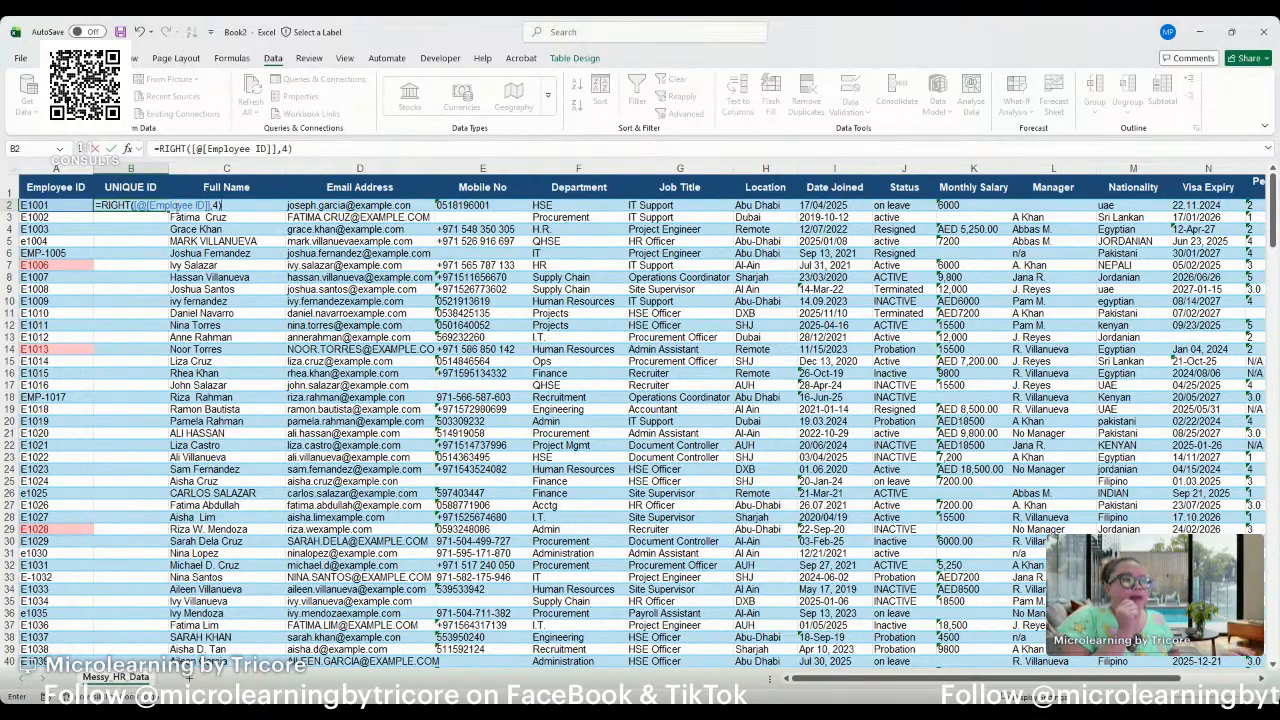
# Complete the RIGHT formula with 4 characters to fill the UNIQUE ID column, and compare that column with Employee ID.
pyautogui.press('Return')
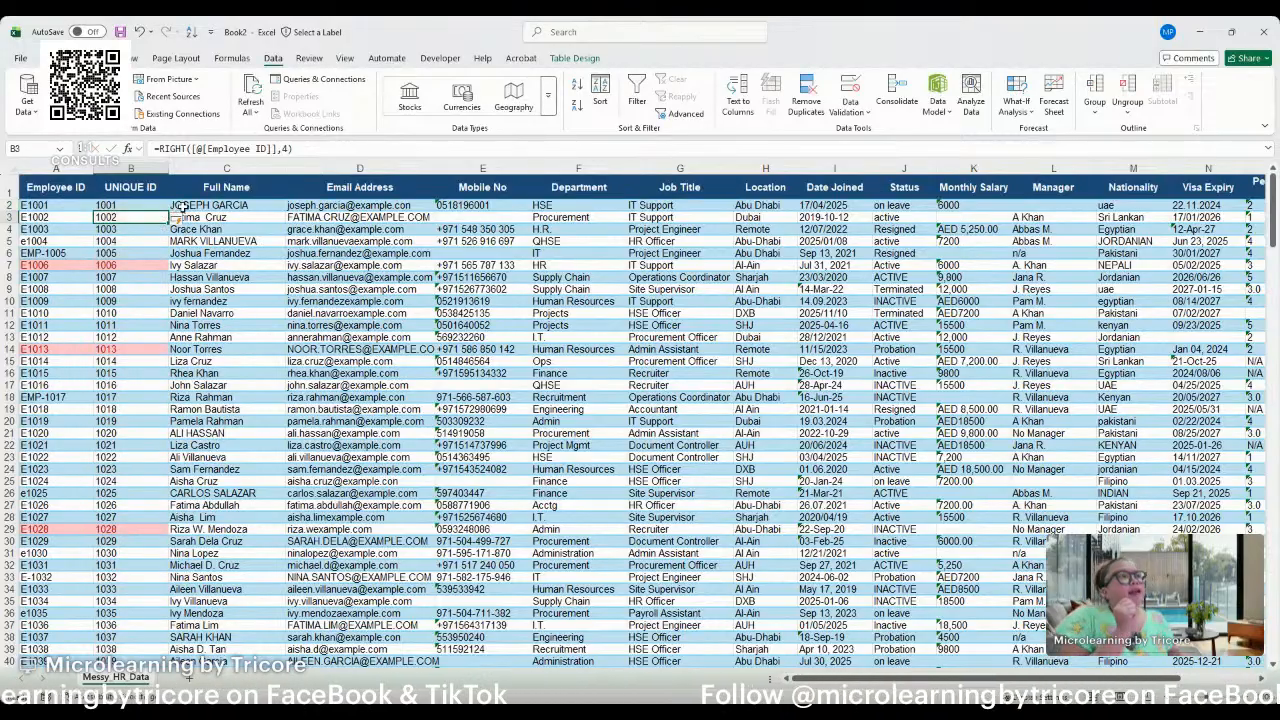
pyautogui.click(130, 166)
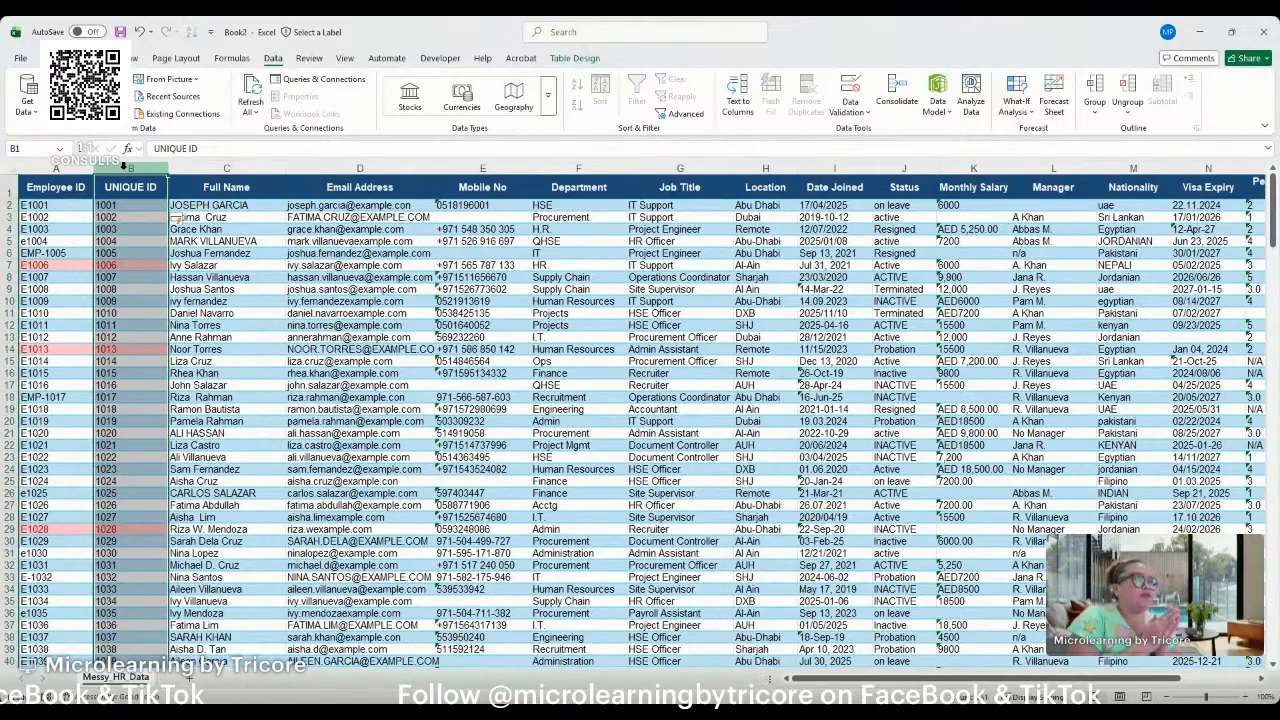
pyautogui.click(53, 170)
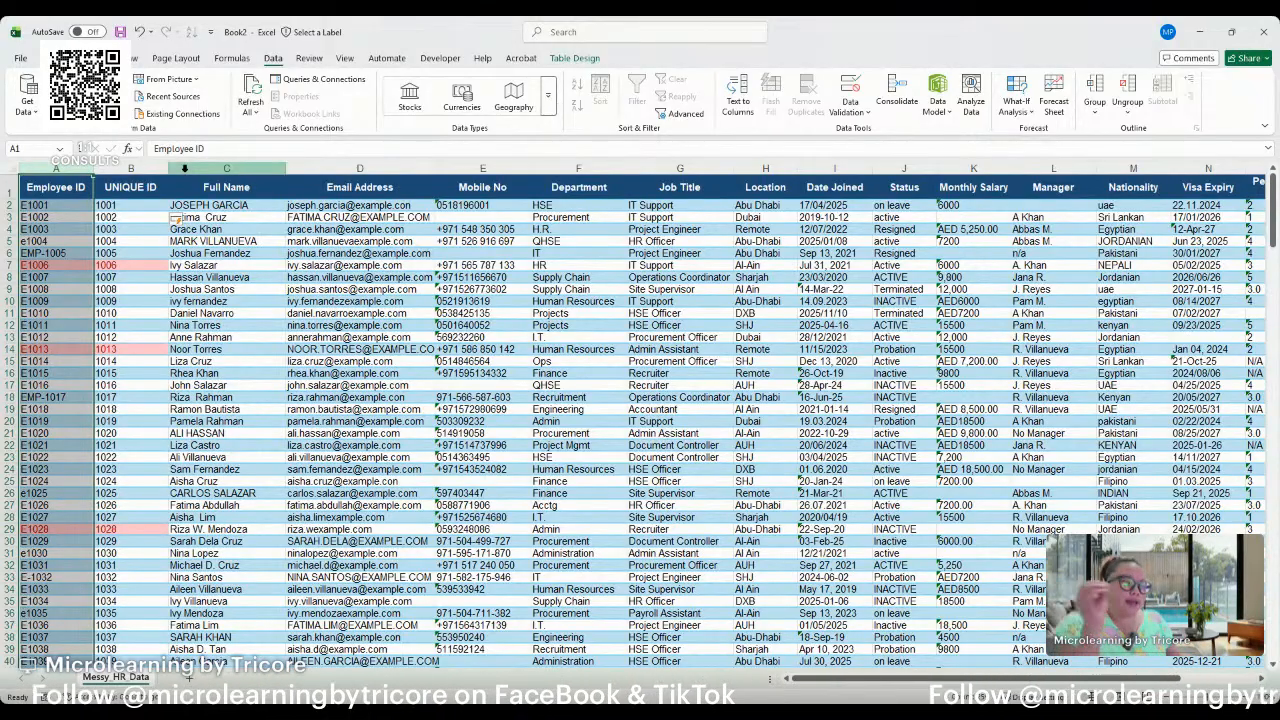
pyautogui.click(128, 167)
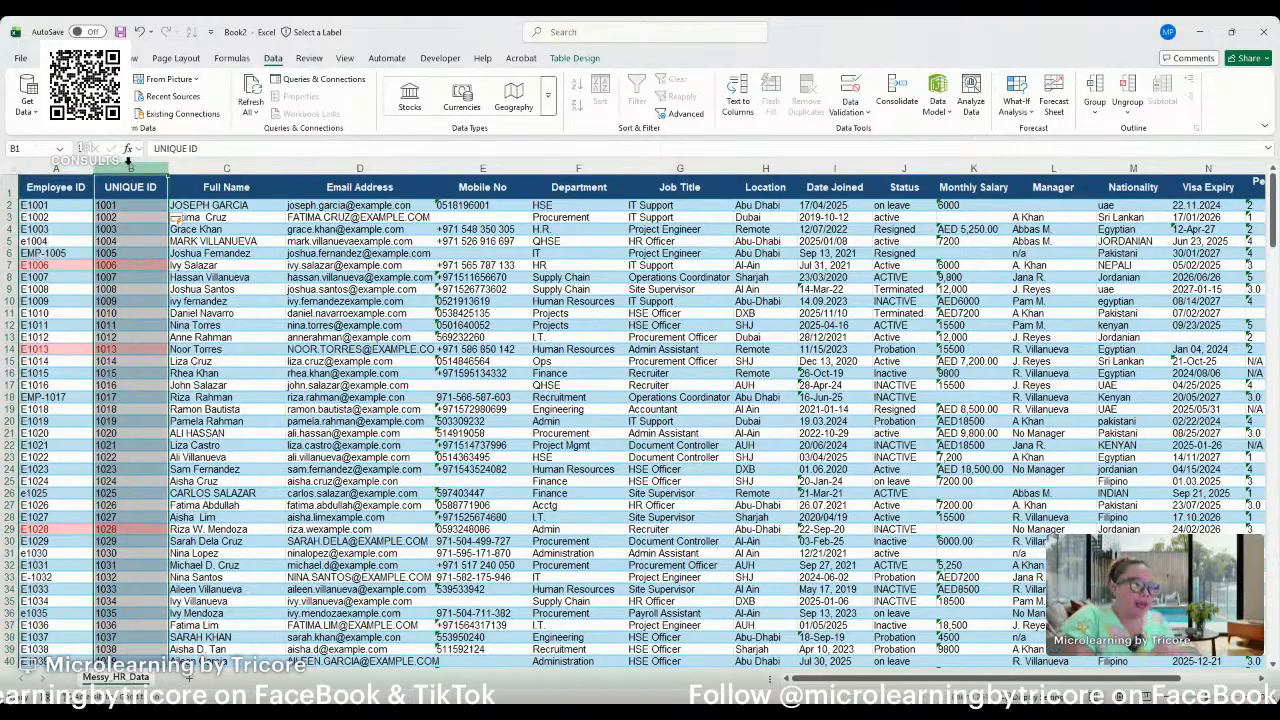
pyautogui.click(120, 187)
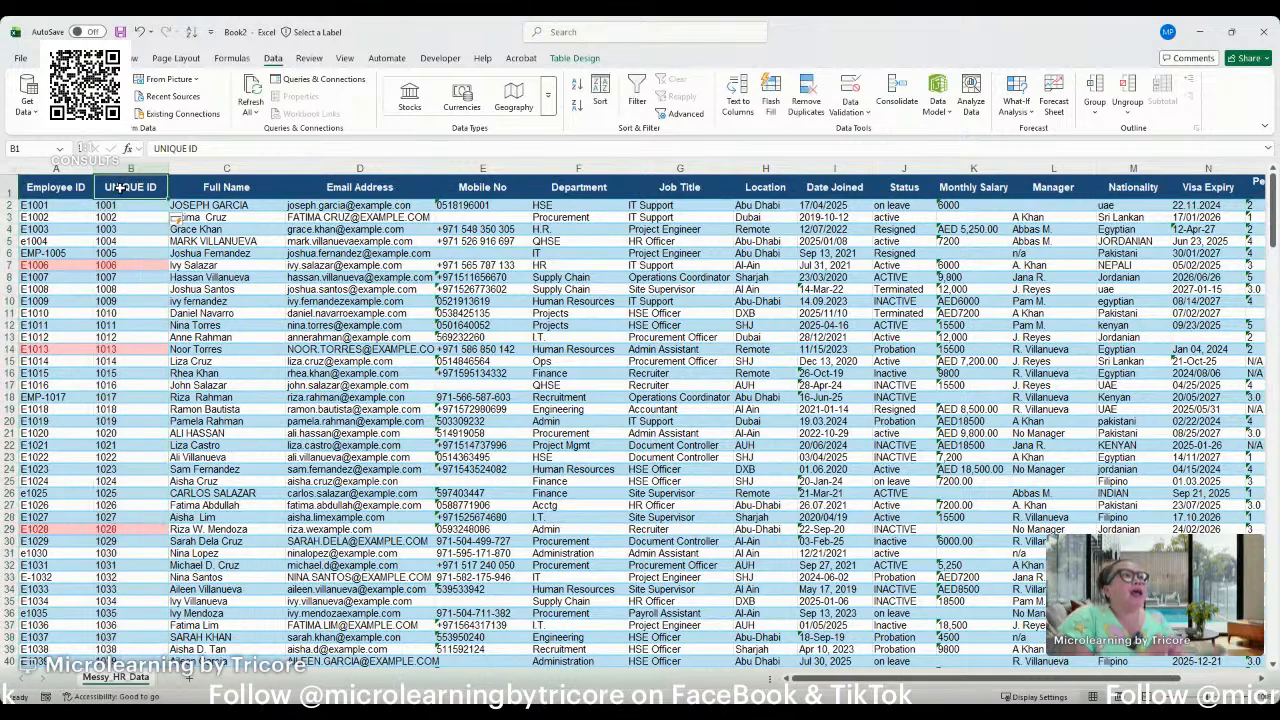
# Examine the Employee ID and UNIQUE ID columns down to about row 109, checking ID formats, the blank row 42 and the highlighted duplicates.
pyautogui.click(44, 256)
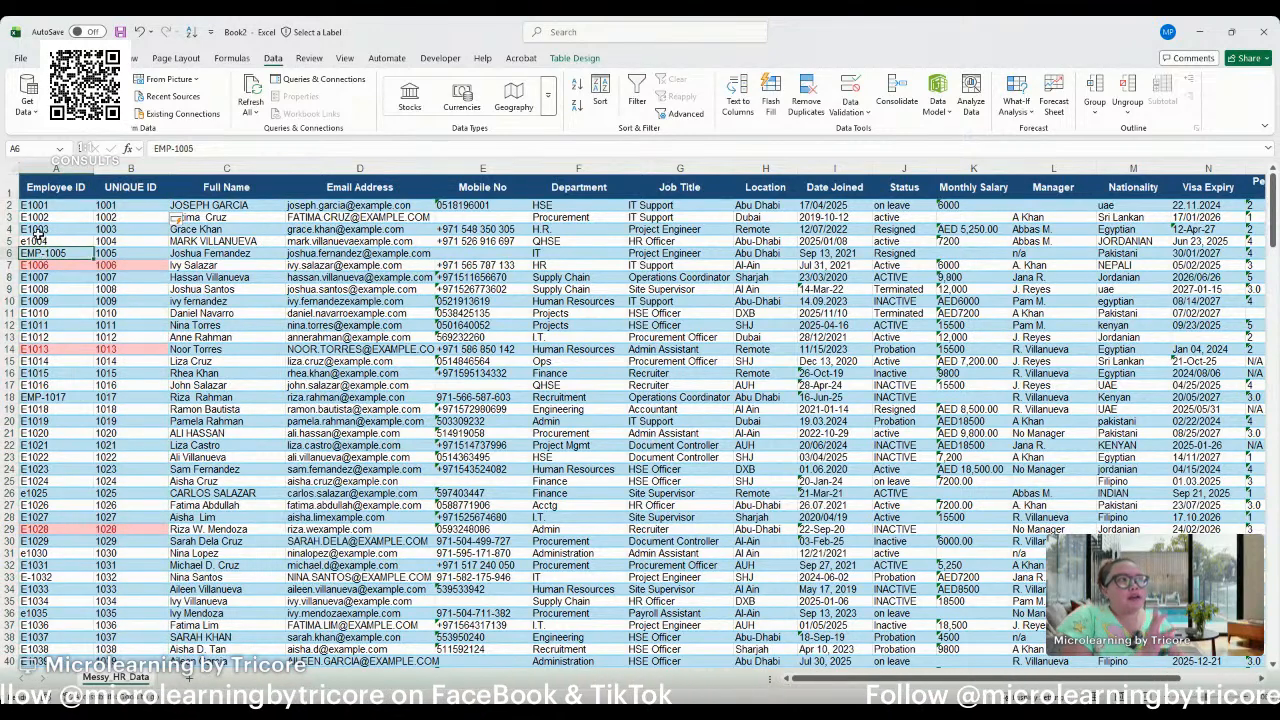
pyautogui.click(49, 166)
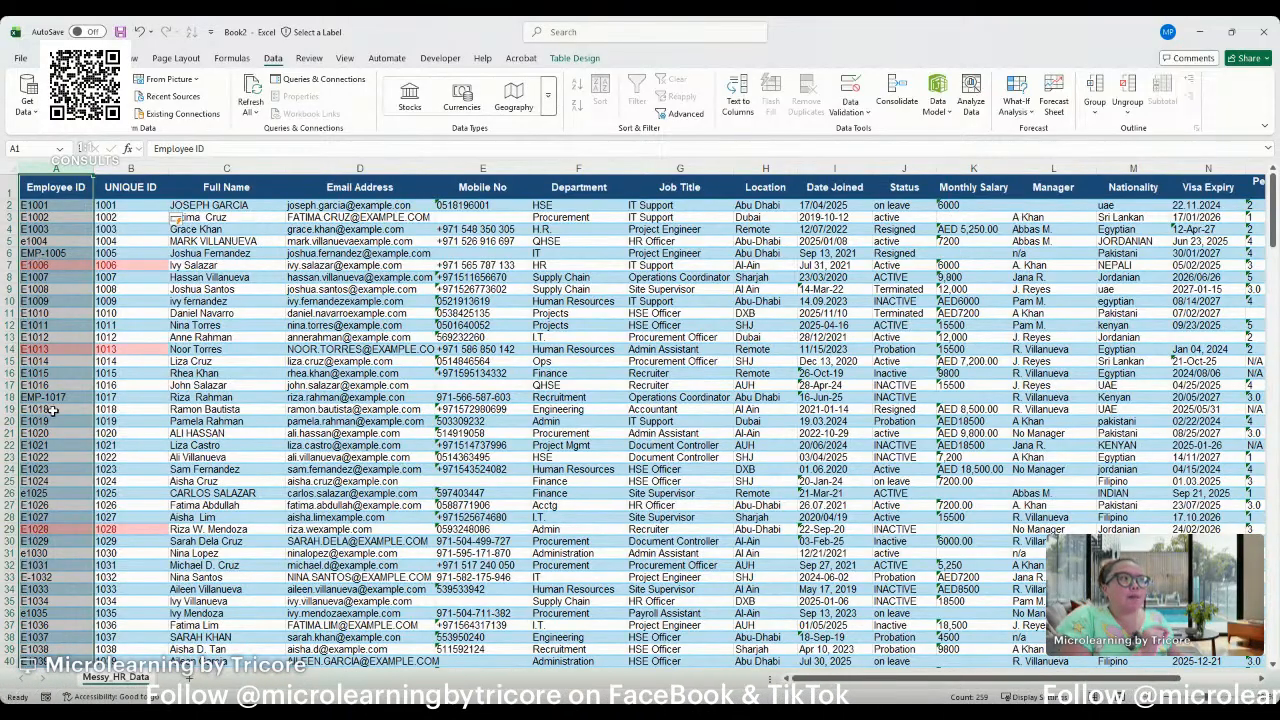
pyautogui.scroll(-11, 56, 409)
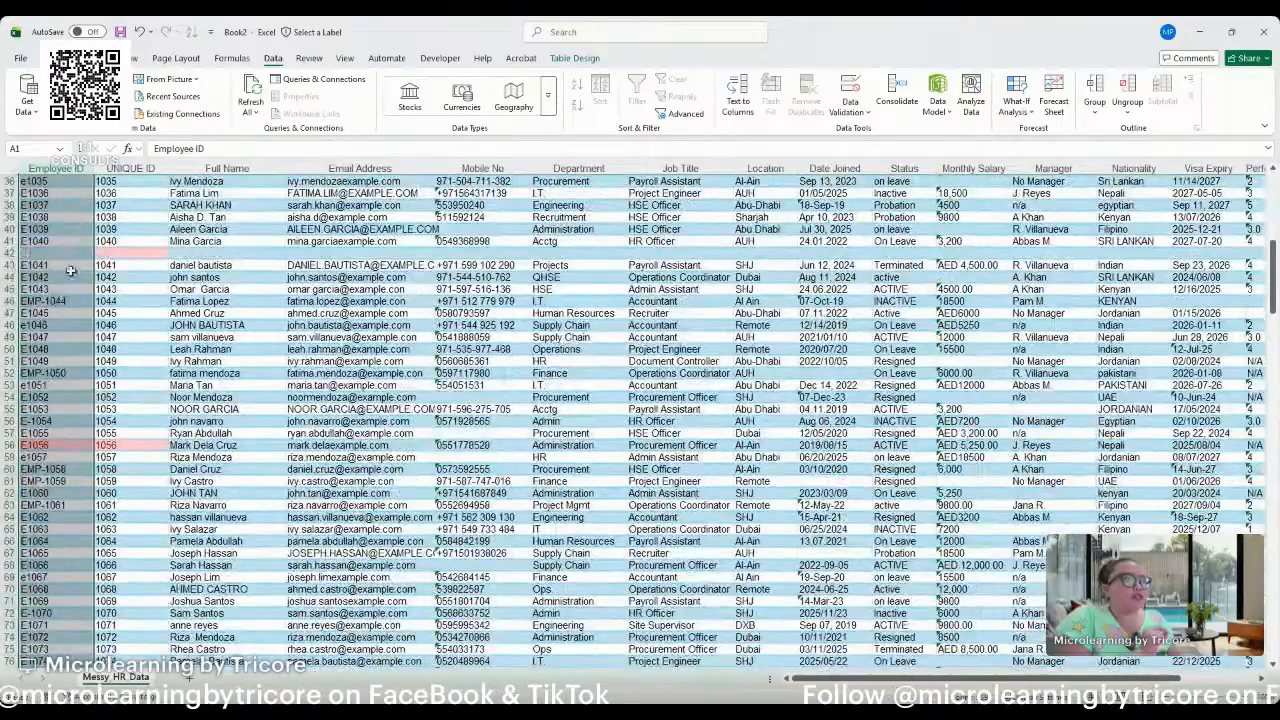
pyautogui.click(4, 260)
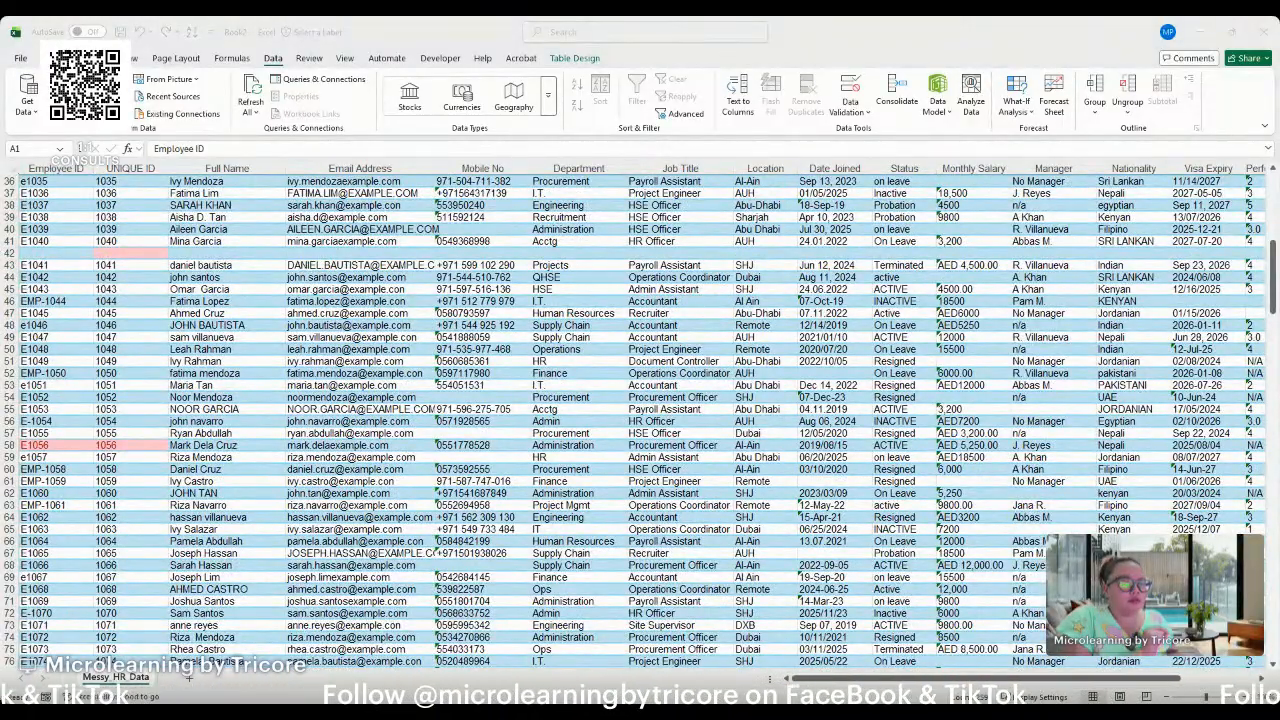
pyautogui.click(6, 258)
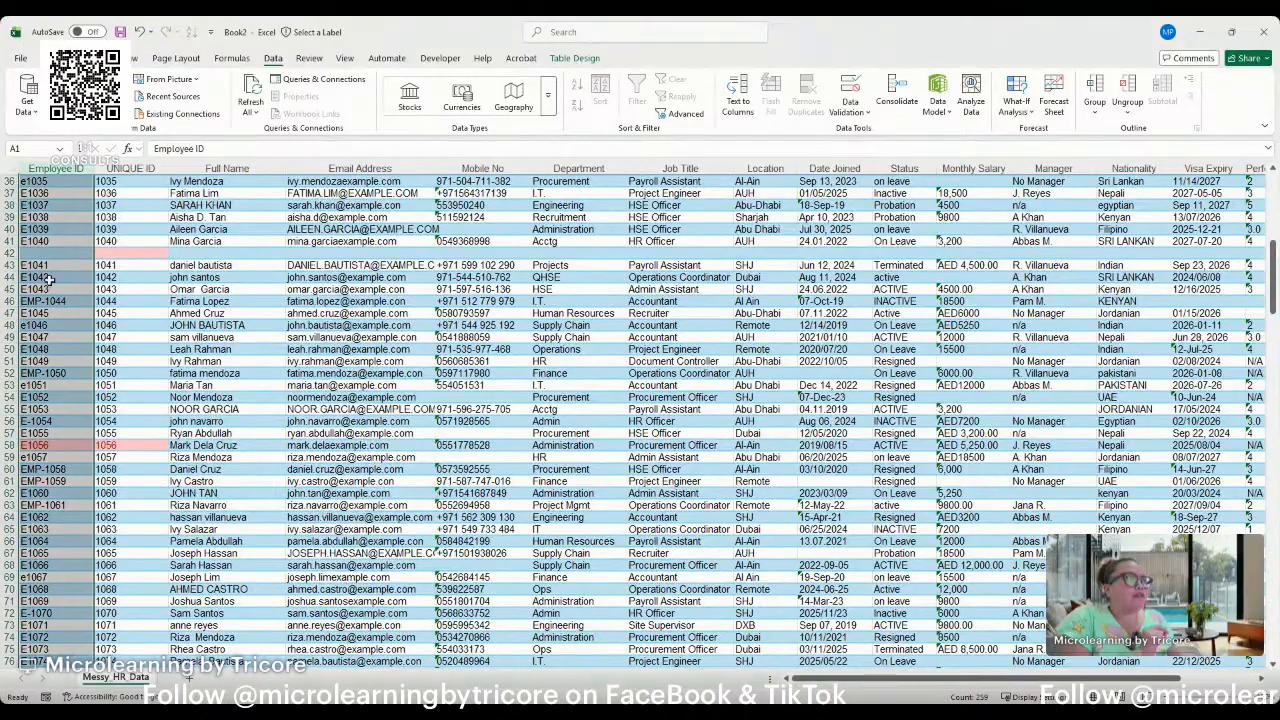
pyautogui.click(6, 258)
pyautogui.scroll(-5, 127, 381)
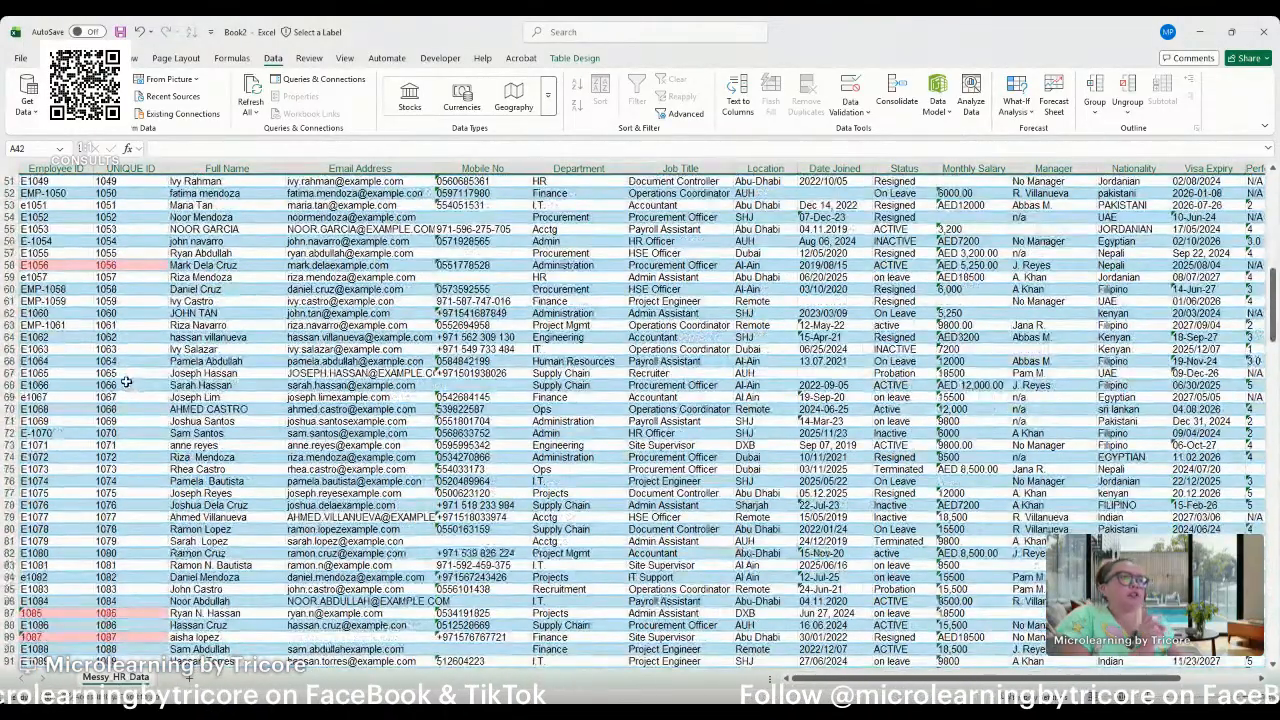
pyautogui.scroll(-6, 127, 381)
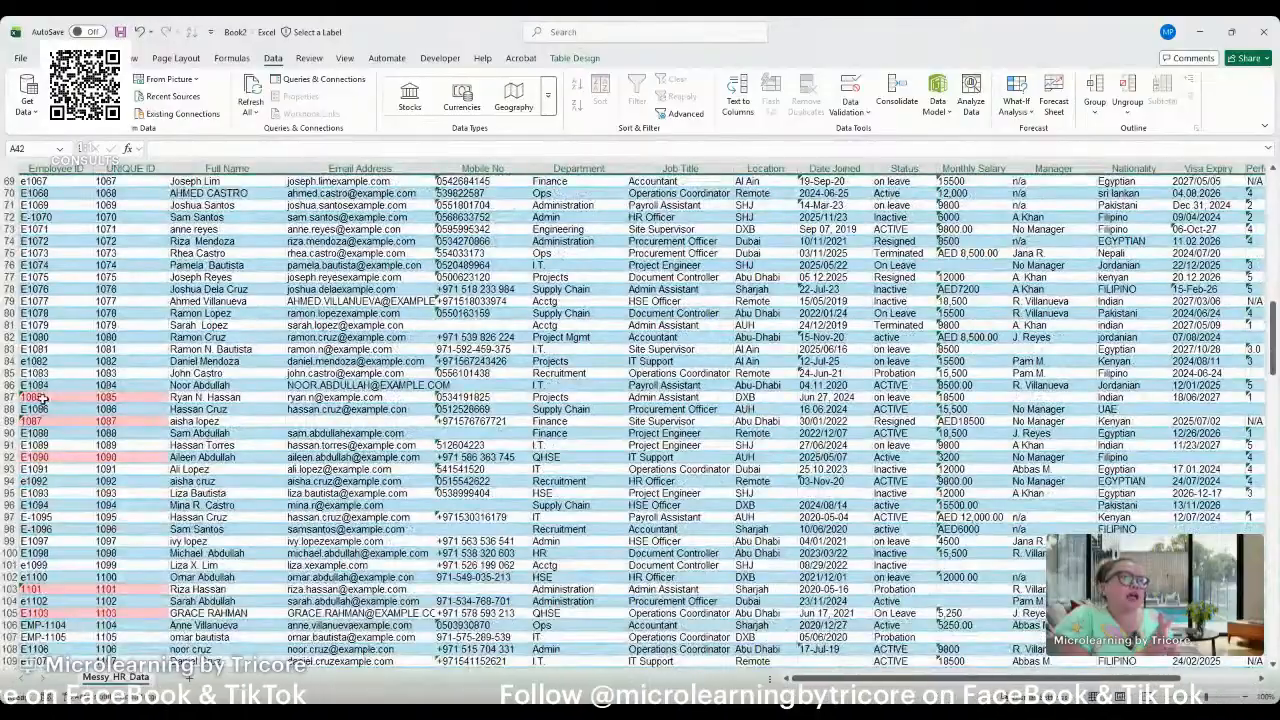
pyautogui.click(48, 386)
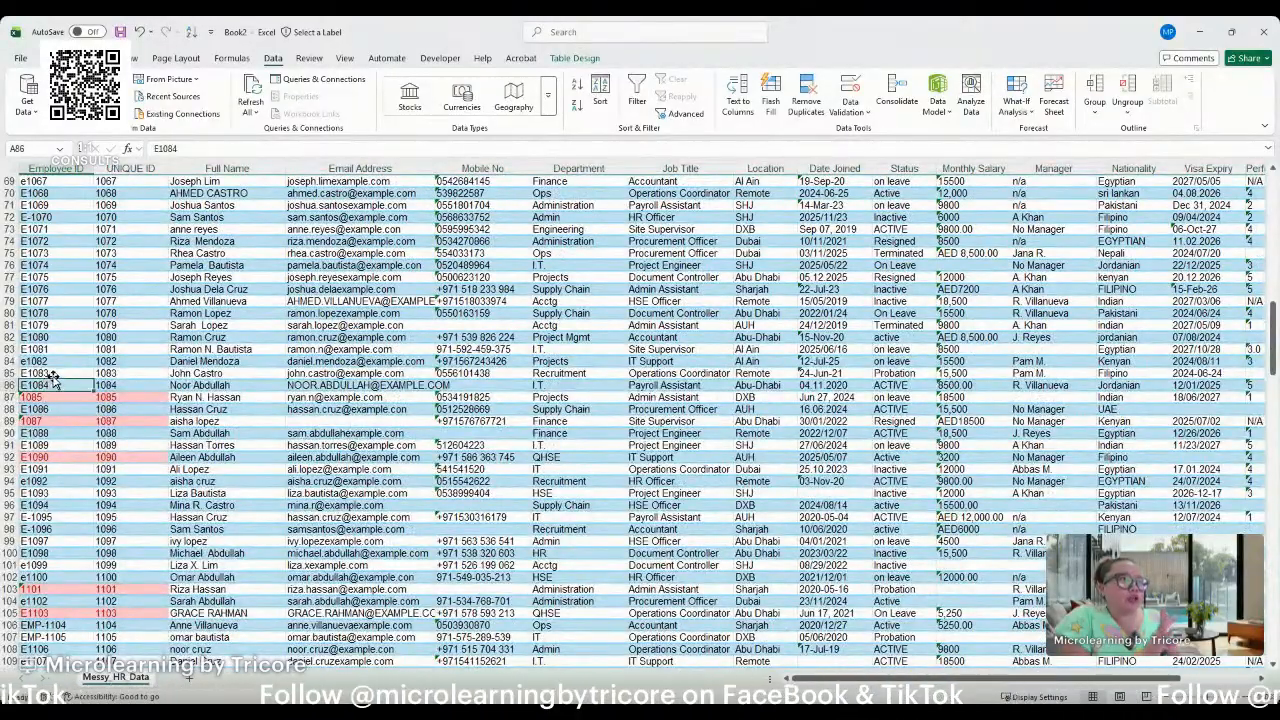
pyautogui.click(104, 337)
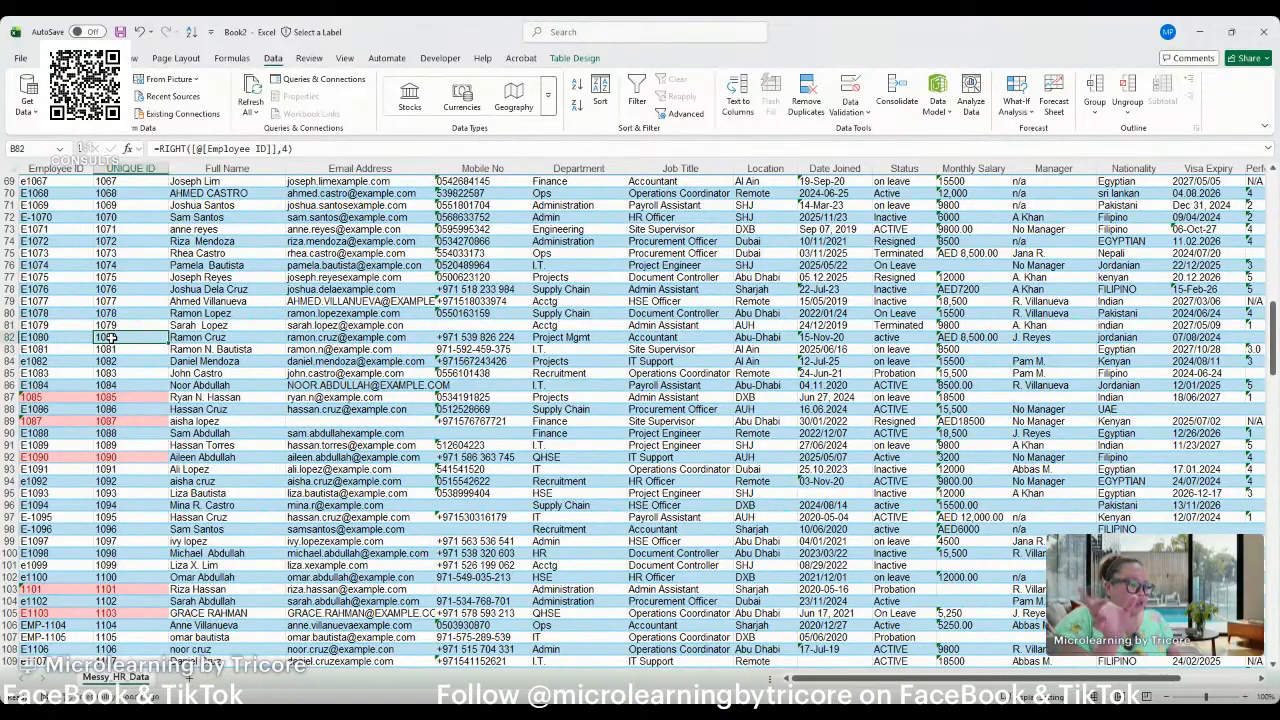
pyautogui.scroll(9, 113, 338)
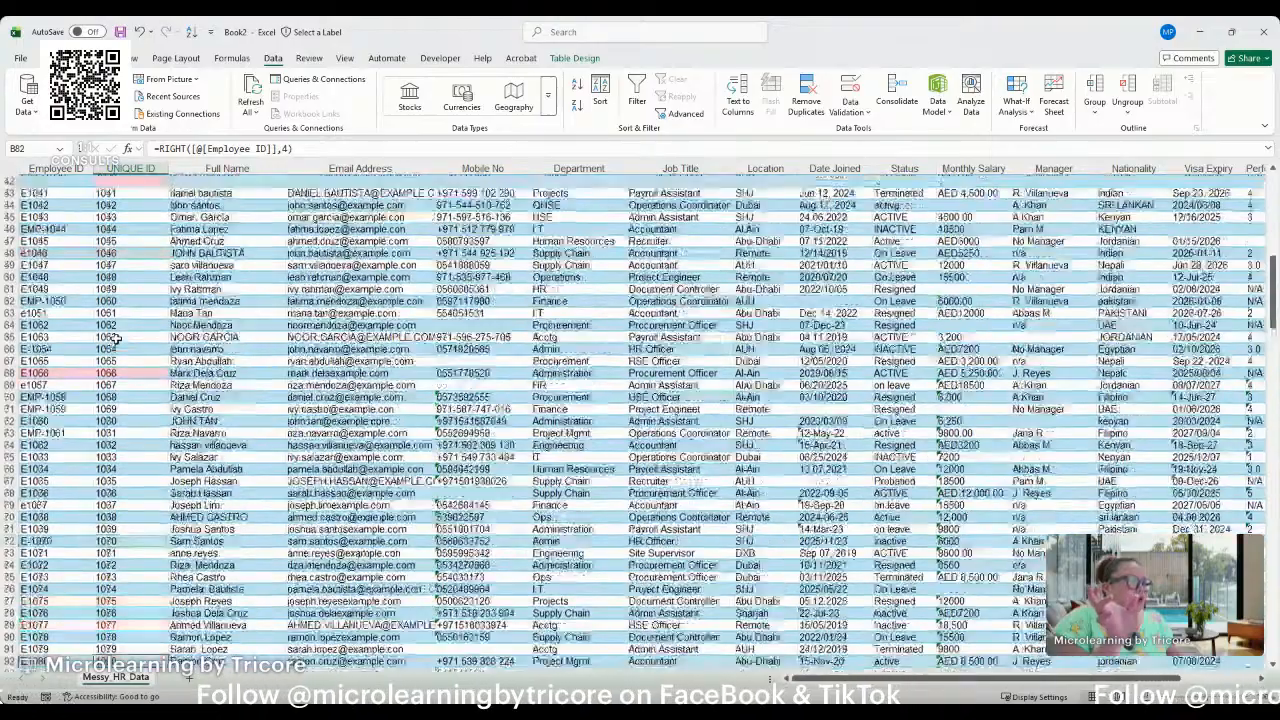
pyautogui.scroll(12, 113, 338)
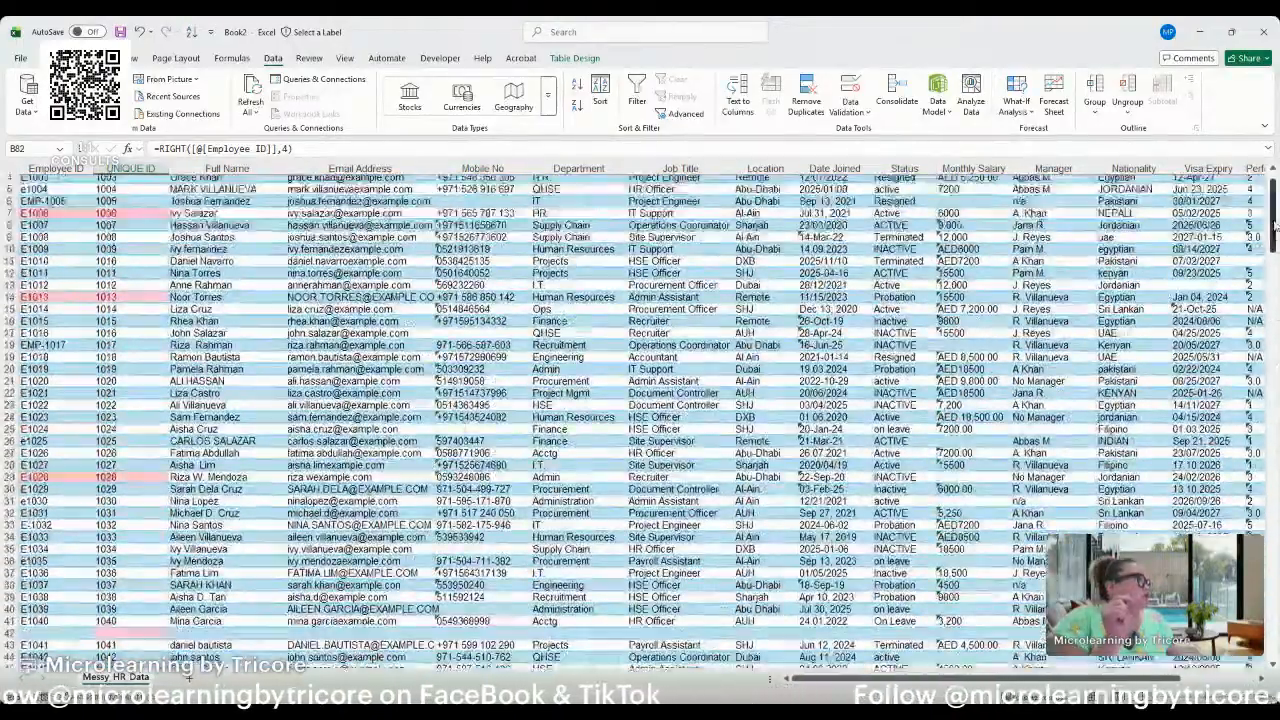
pyautogui.scroll(2, 113, 338)
# Turn on filtering and filter the UNIQUE ID column by its red highlight to show only the duplicate records.
pyautogui.click(155, 187)
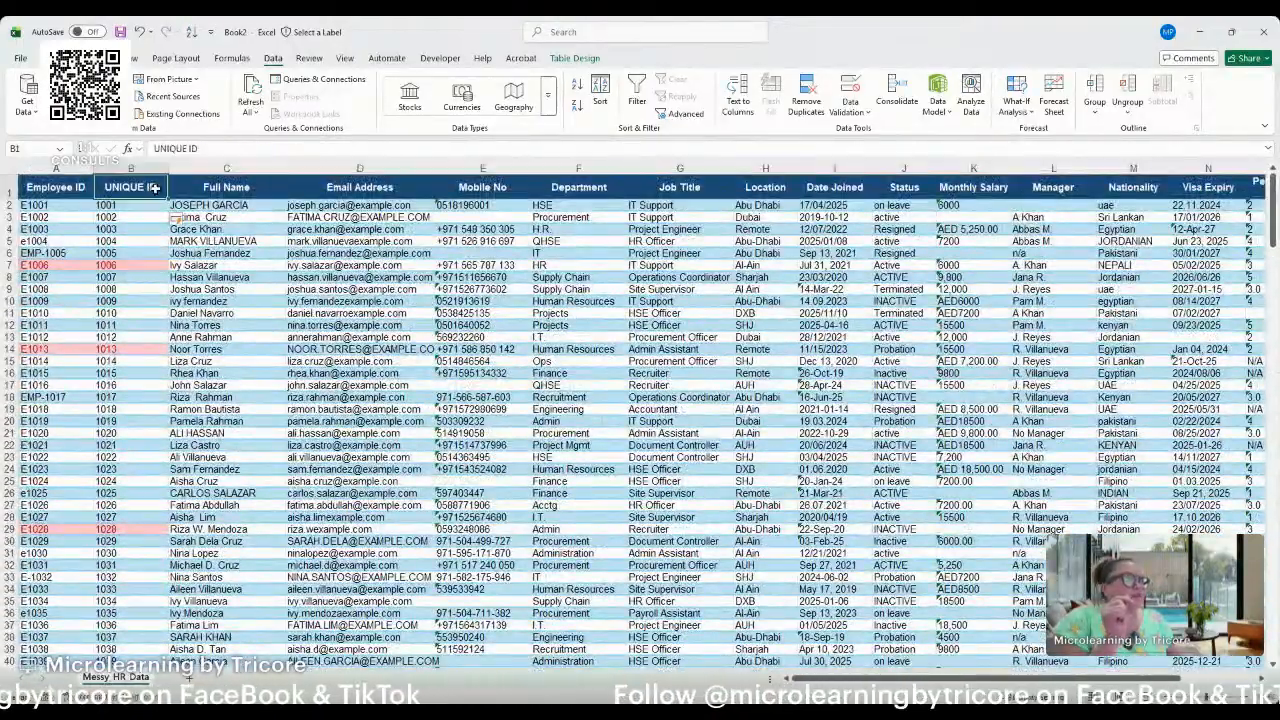
pyautogui.hotkey('ctrl', 'shift', 'l')
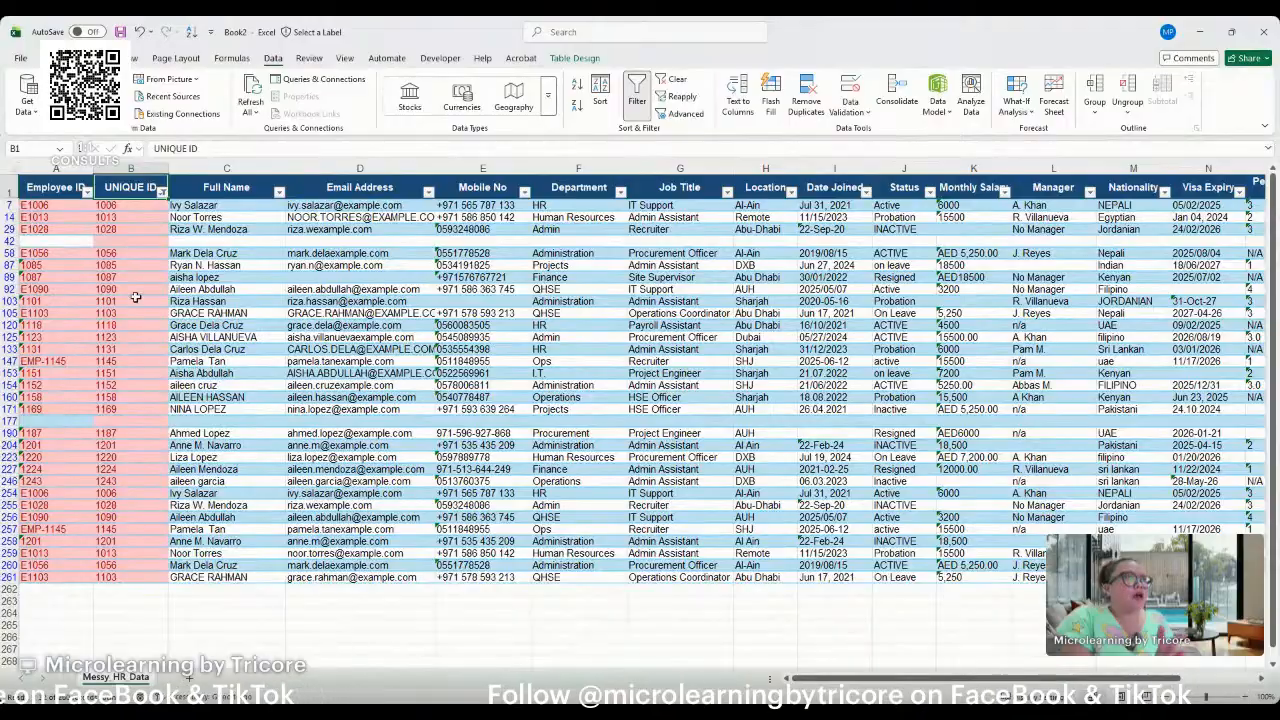
pyautogui.click(124, 240)
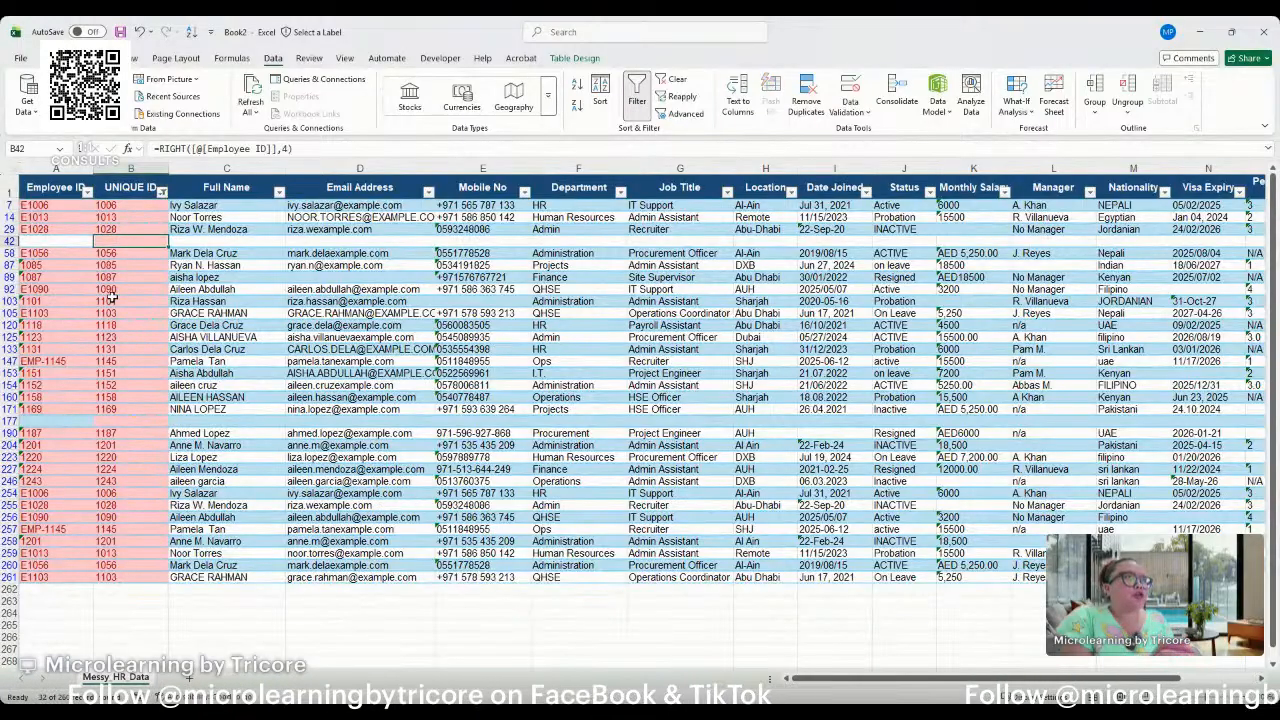
pyautogui.click(116, 206)
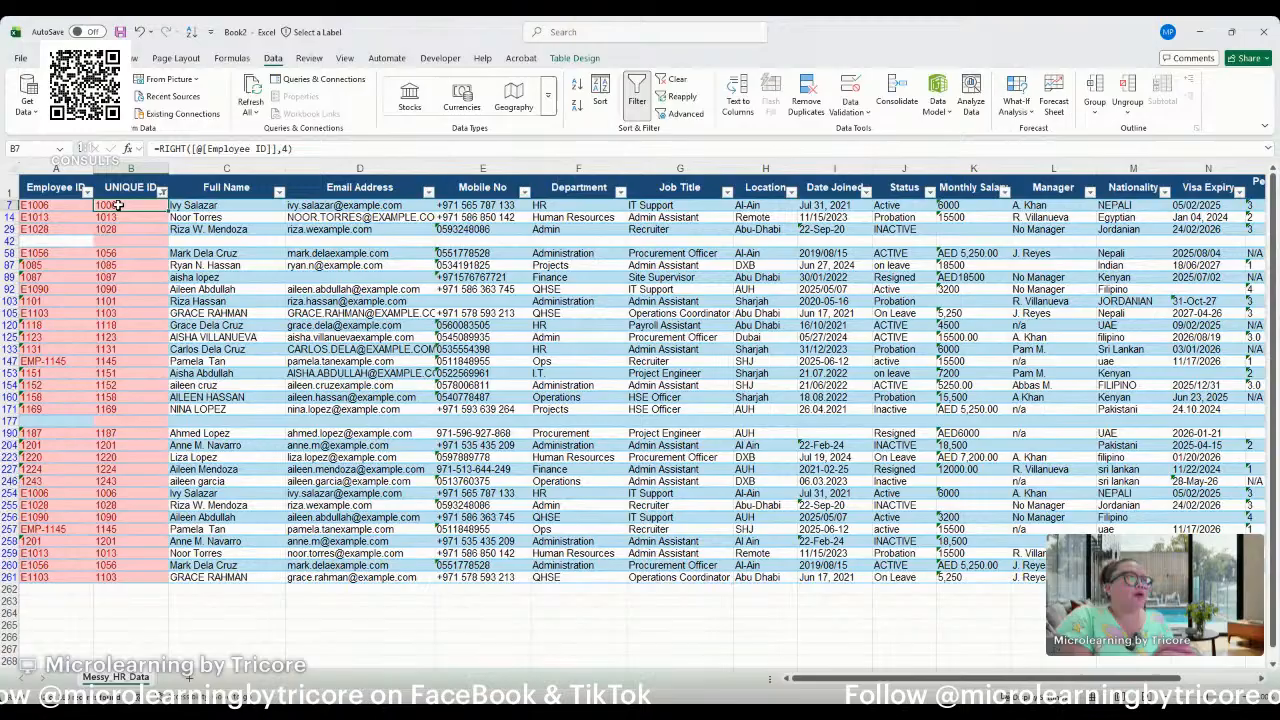
# Clear the repeated 1006 from the UNIQUE ID cell in row 254 and compare the first occurrence in row 7.
pyautogui.click(134, 490)
pyautogui.press('Delete')
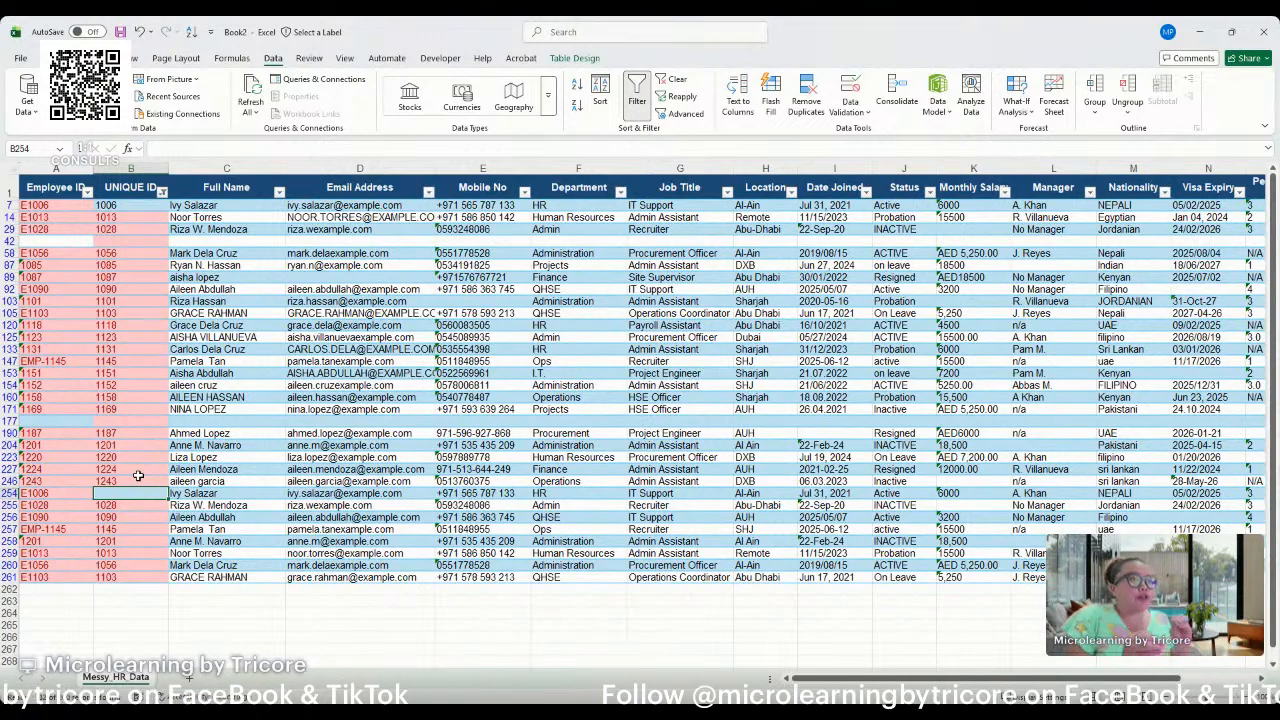
pyautogui.click(146, 196)
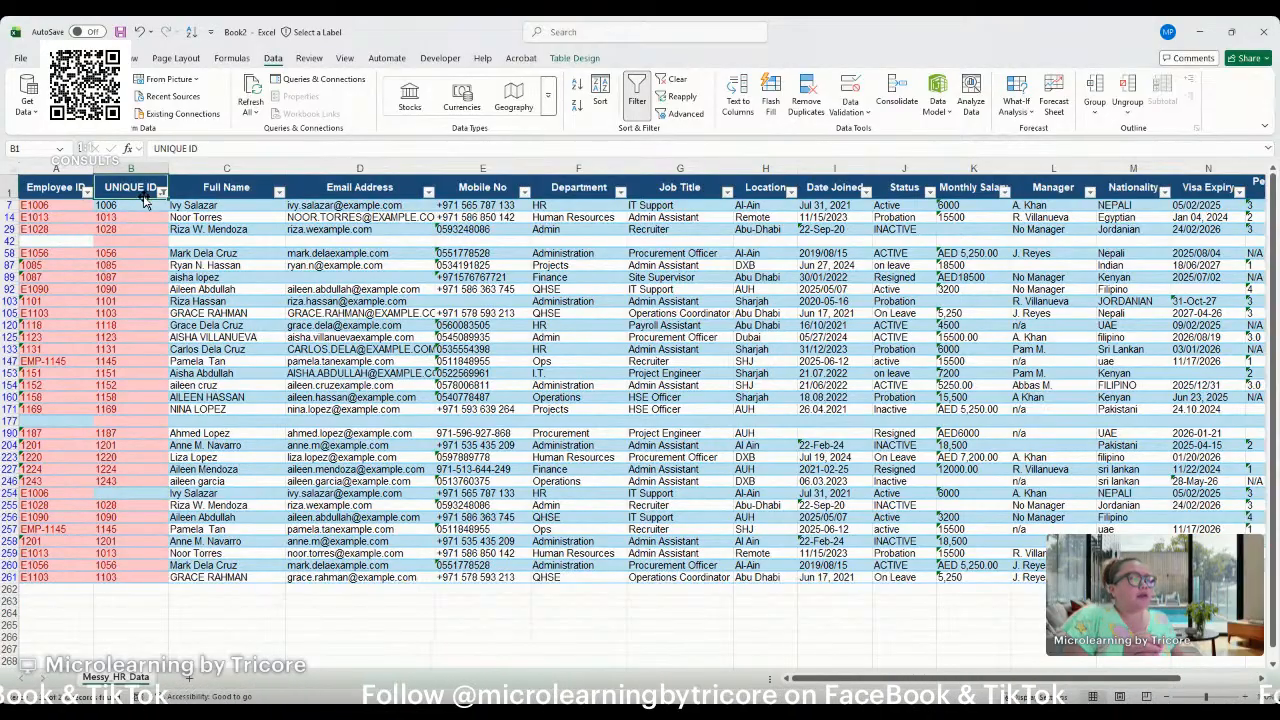
pyautogui.click(130, 496)
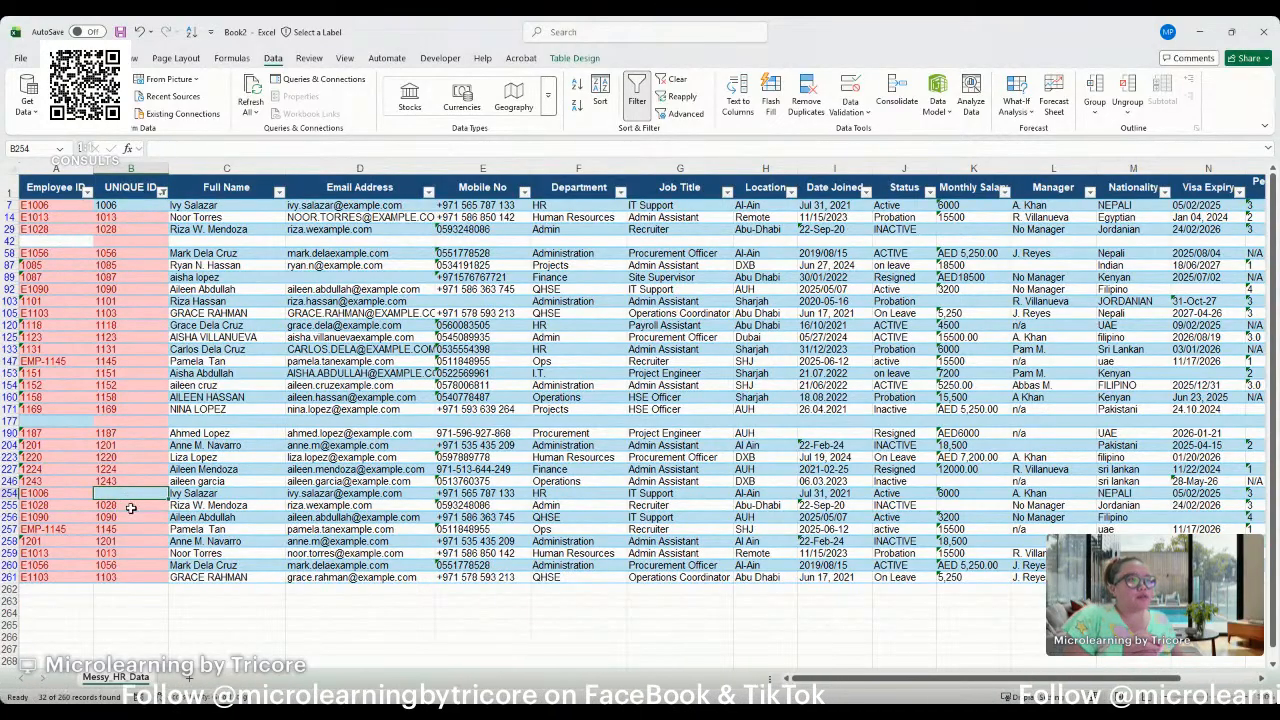
# Compare rows 29 and 255, which share ID 1028, and clear the UNIQUE ID cell in row 255.
pyautogui.click(130, 505)
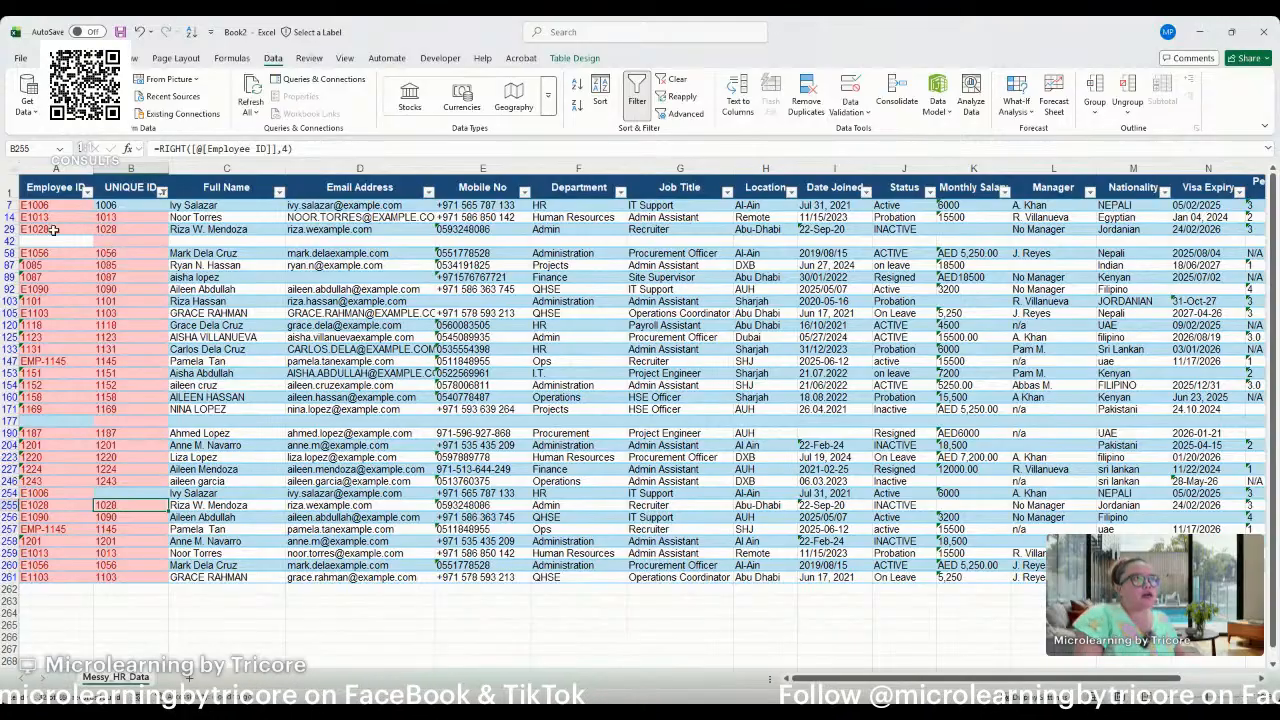
pyautogui.click(10, 229)
pyautogui.keyDown('ctrl'); pyautogui.click(12, 505); pyautogui.keyUp('ctrl')
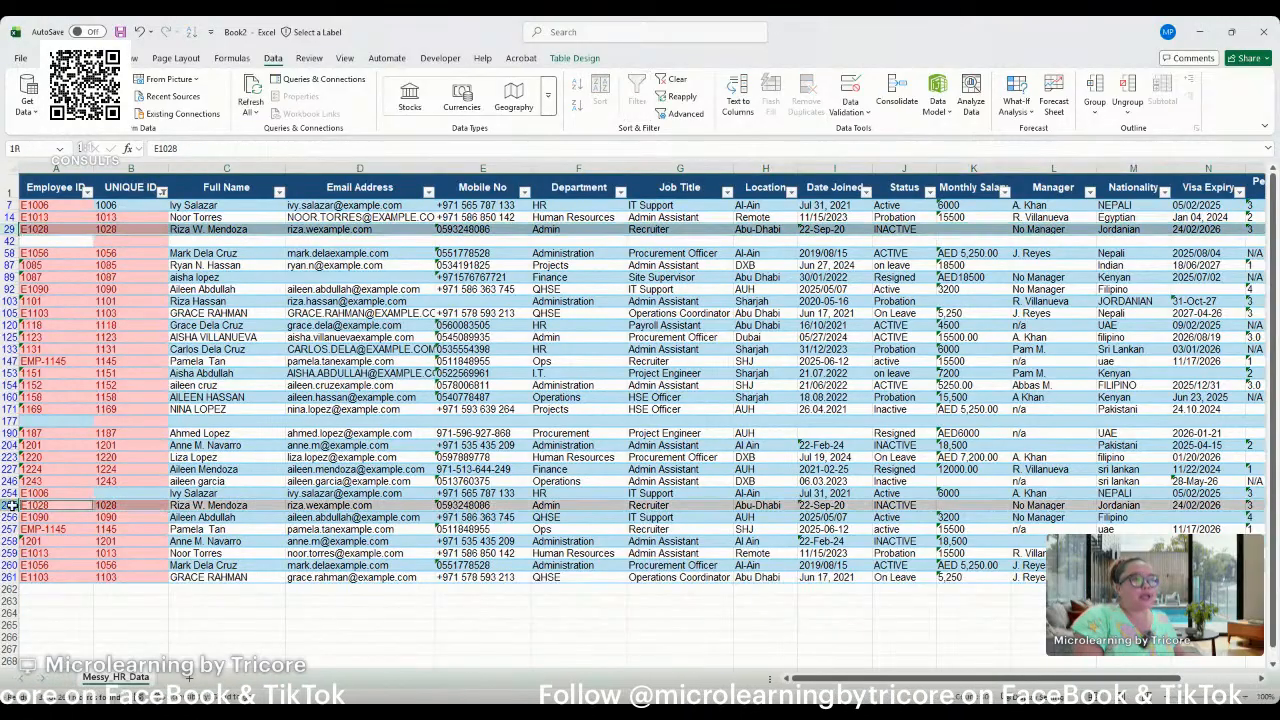
pyautogui.click(100, 505)
pyautogui.press('Delete')
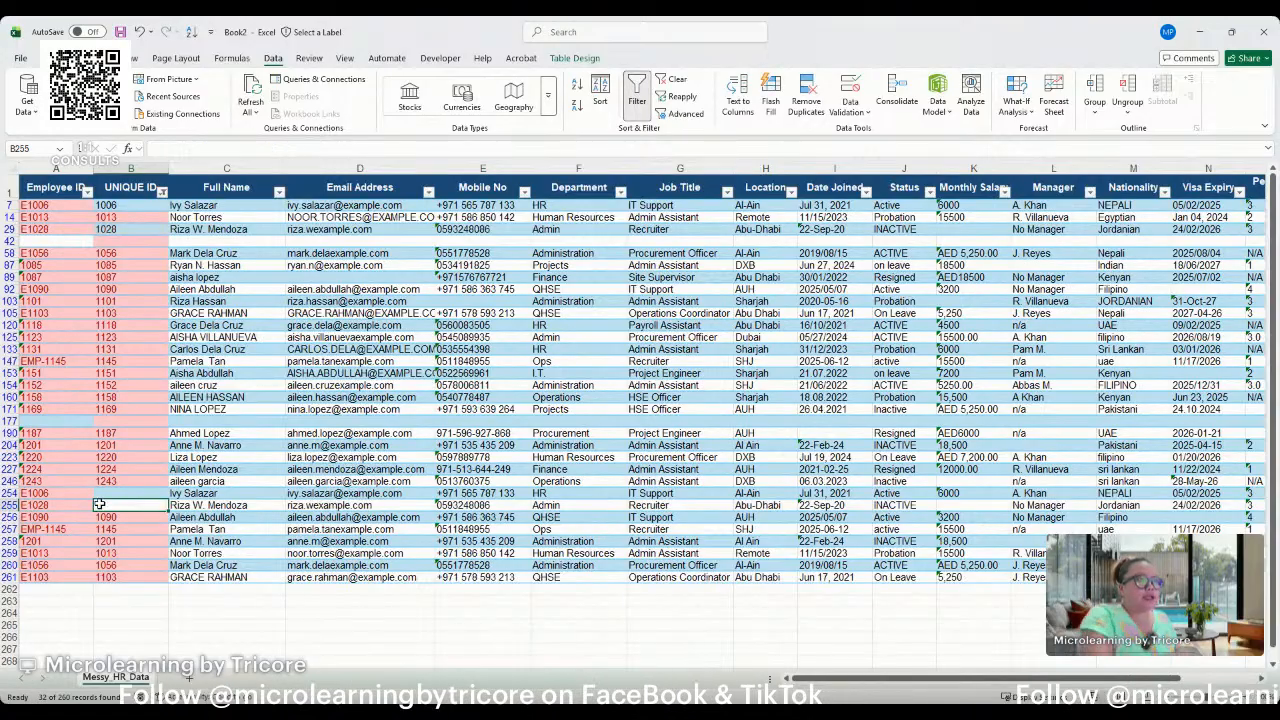
# Undo both deletions in the UNIQUE ID column, restoring the formulas in rows 254 and 255.
pyautogui.click(138, 229)
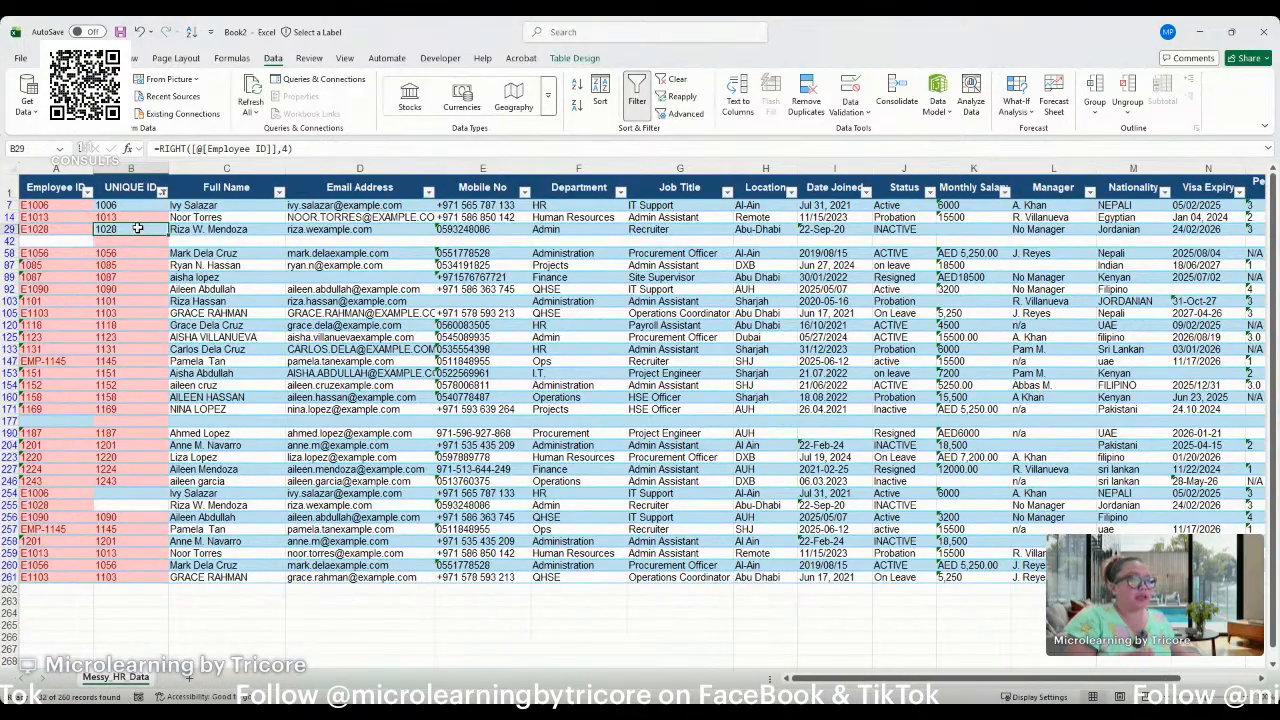
pyautogui.hotkey('ctrl', 'z')
pyautogui.hotkey('ctrl', 'z')
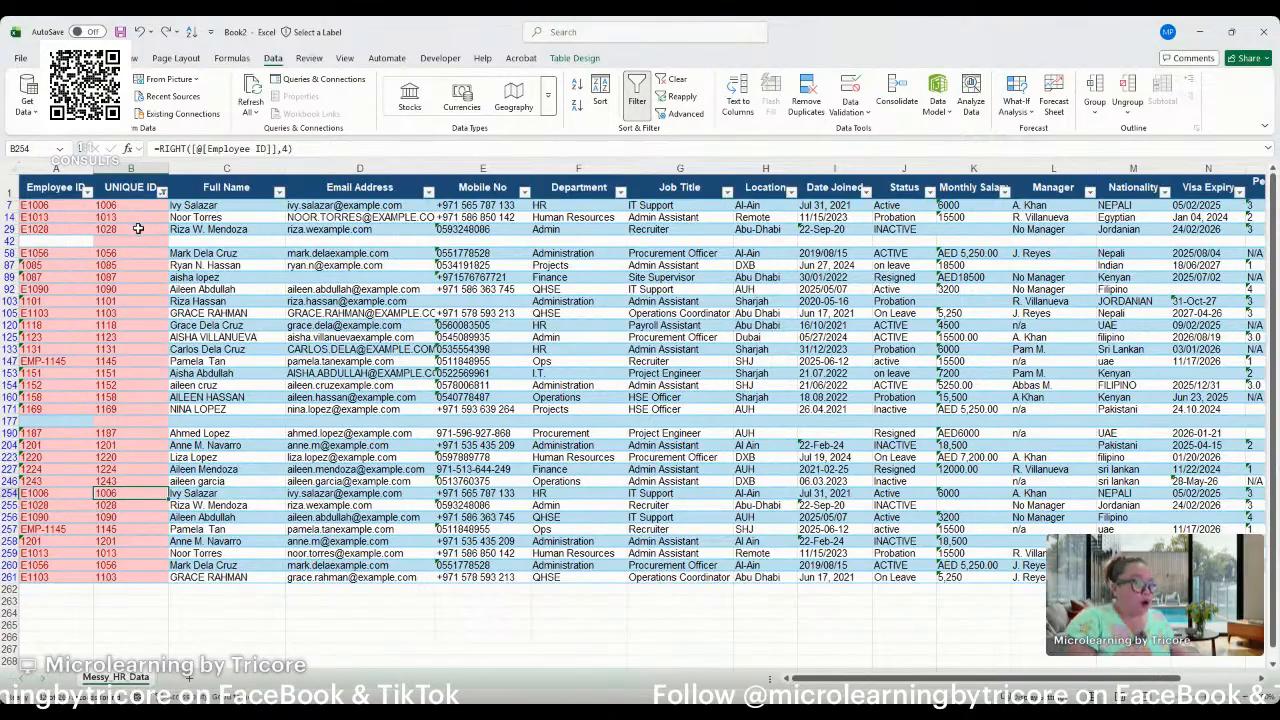
# Remove the highlight filter so all records show, and turn the header filters back on.
pyautogui.click(148, 197)
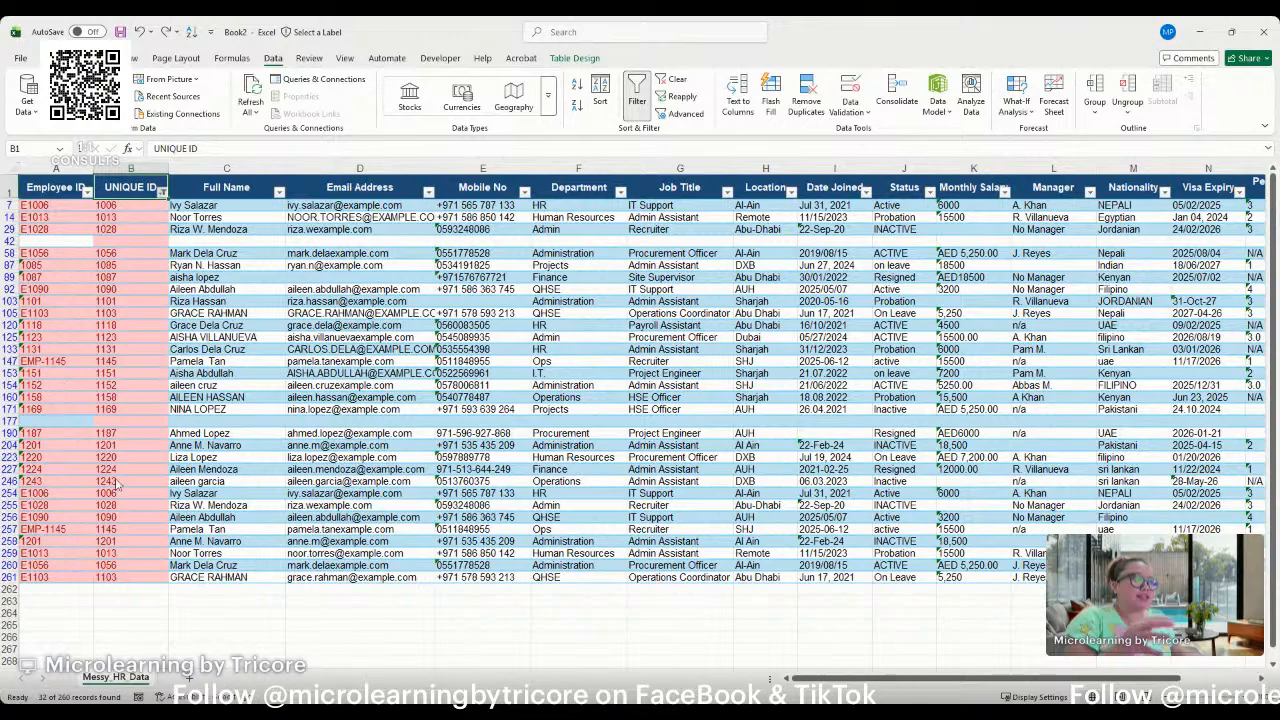
pyautogui.hotkey('ctrl', 'shift', 'l')
pyautogui.hotkey('ctrl', 'shift', 'l')
pyautogui.click(108, 446)
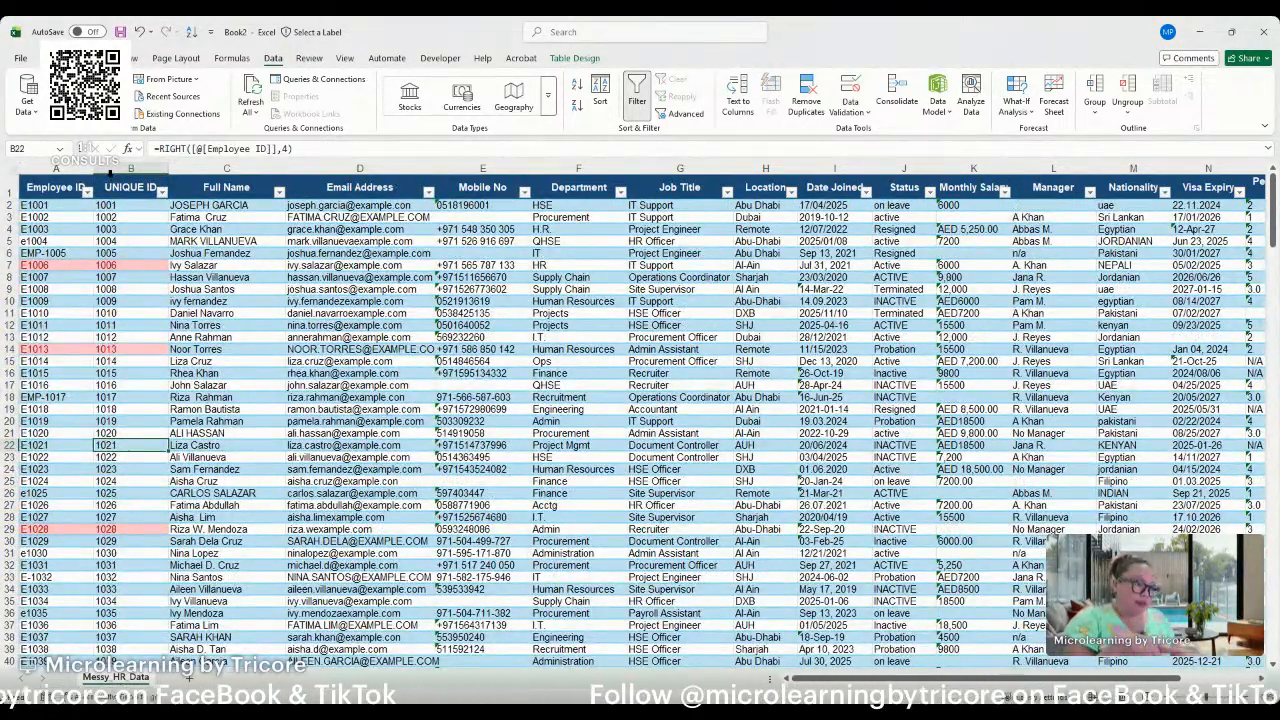
# Check the RIGHT formula in B2 and remove duplicate records from the table based on the UNIQUE ID column.
pyautogui.click(110, 172)
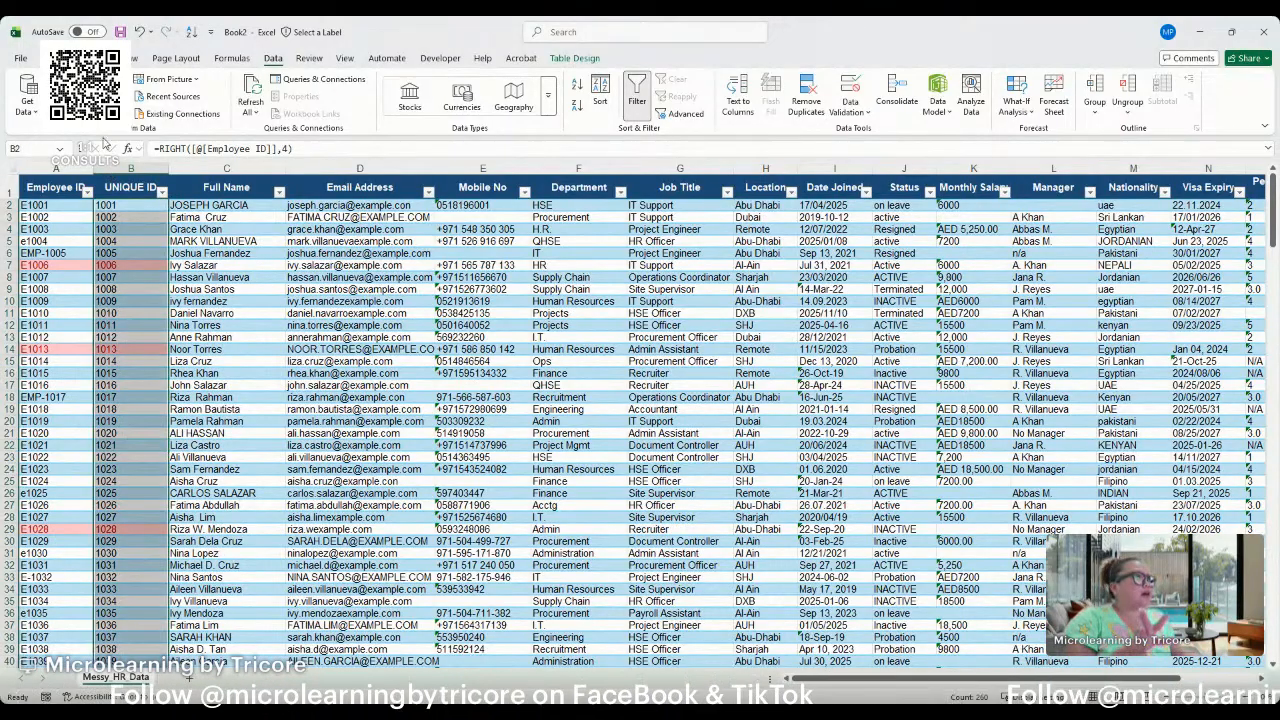
pyautogui.click(55, 58)
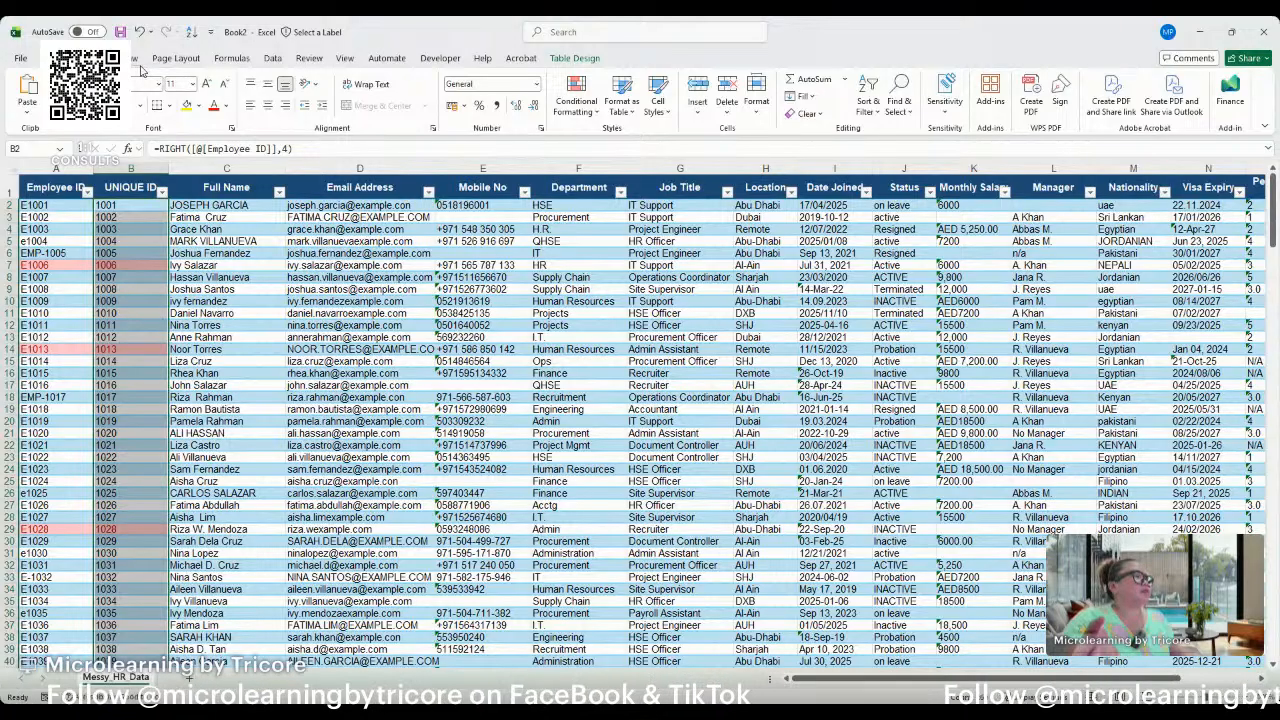
pyautogui.click(273, 58)
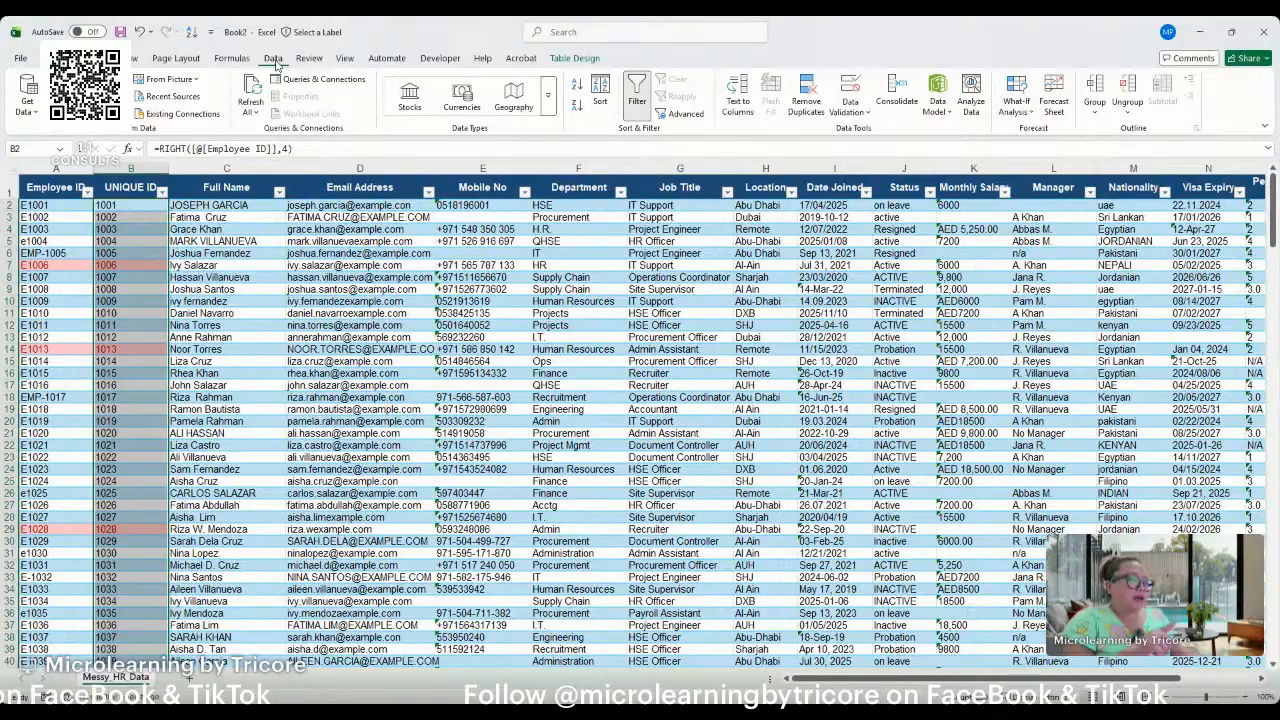
pyautogui.click(129, 170)
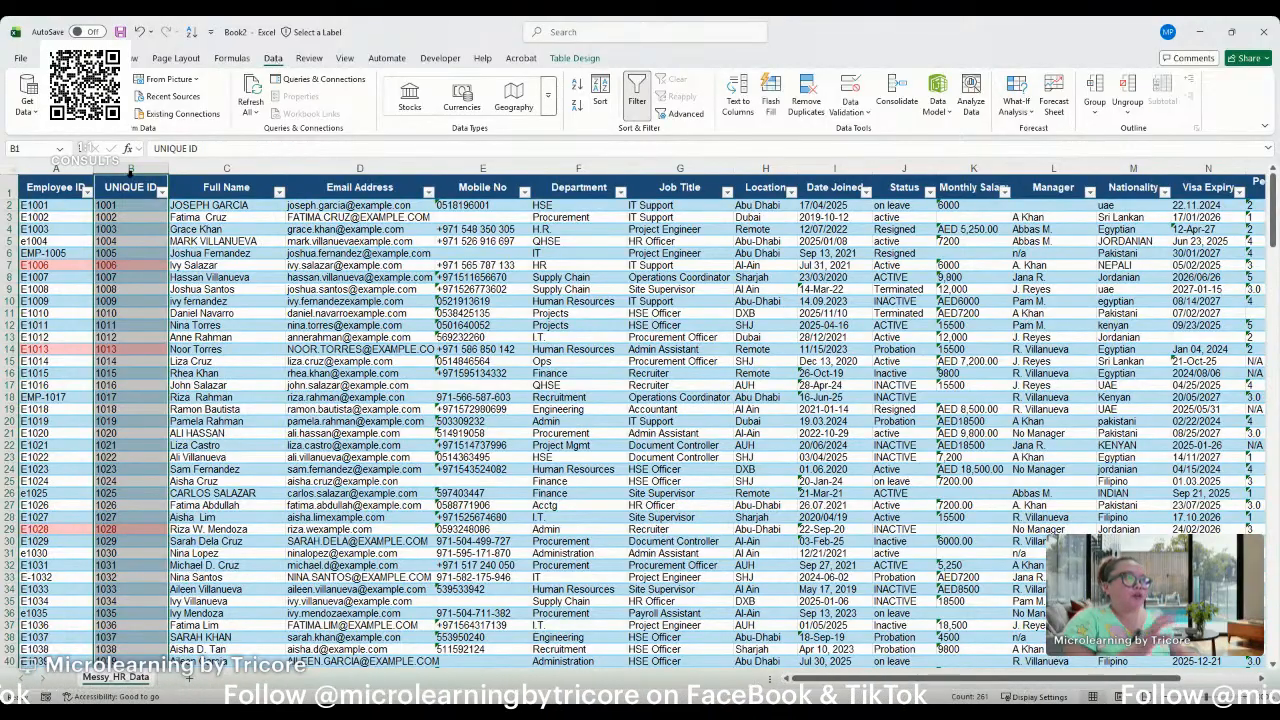
pyautogui.press('Return')
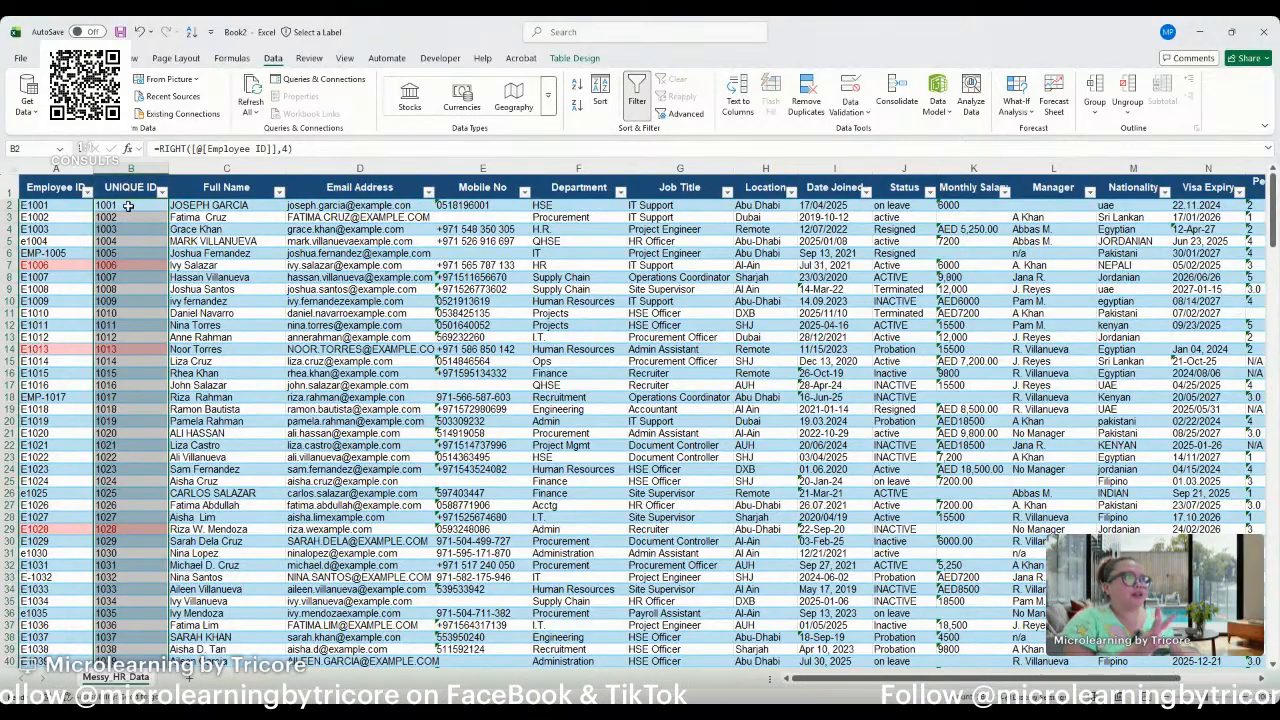
pyautogui.click(126, 204)
pyautogui.moveTo(157, 148); pyautogui.dragTo(318, 148)
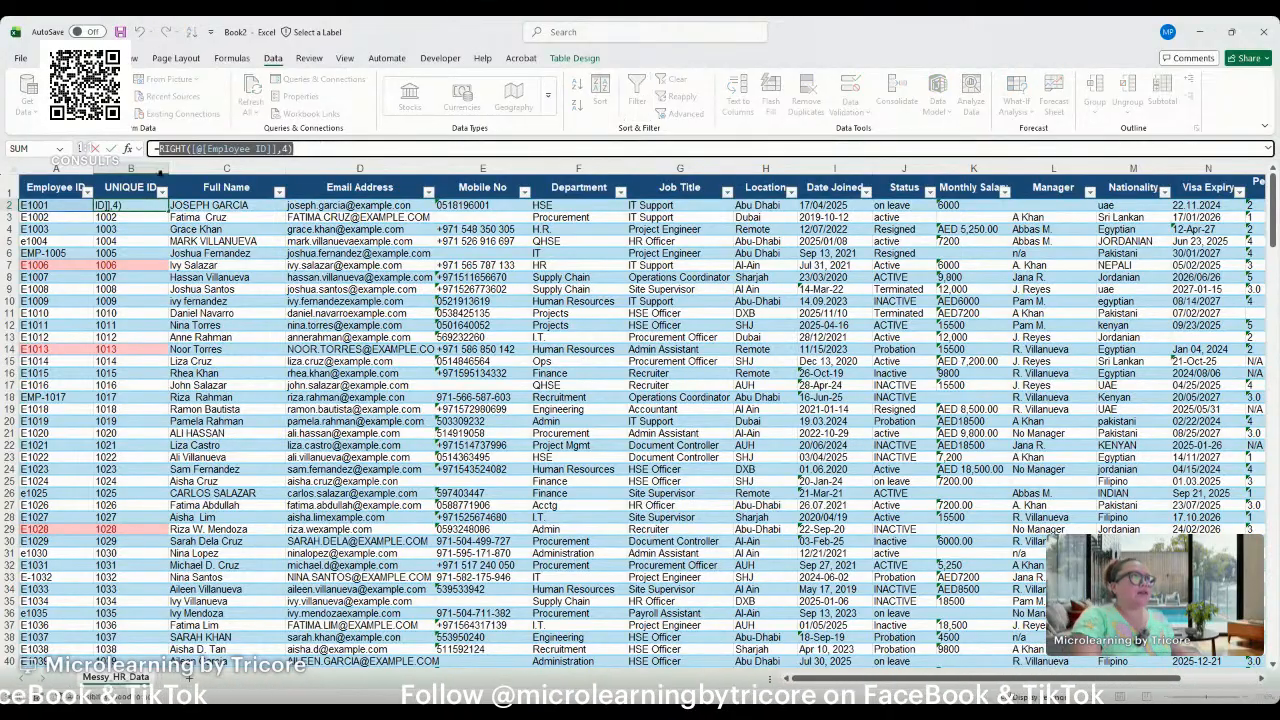
pyautogui.press('Escape')
pyautogui.click(134, 178)
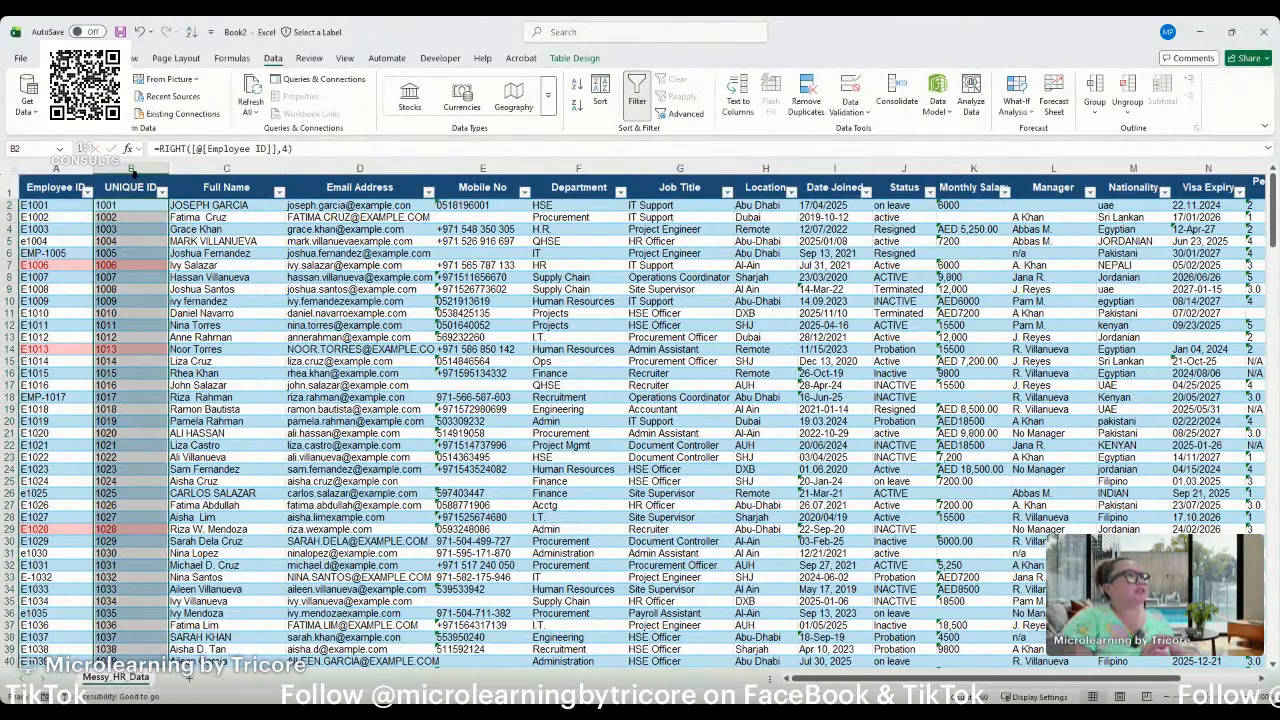
pyautogui.click(811, 92)
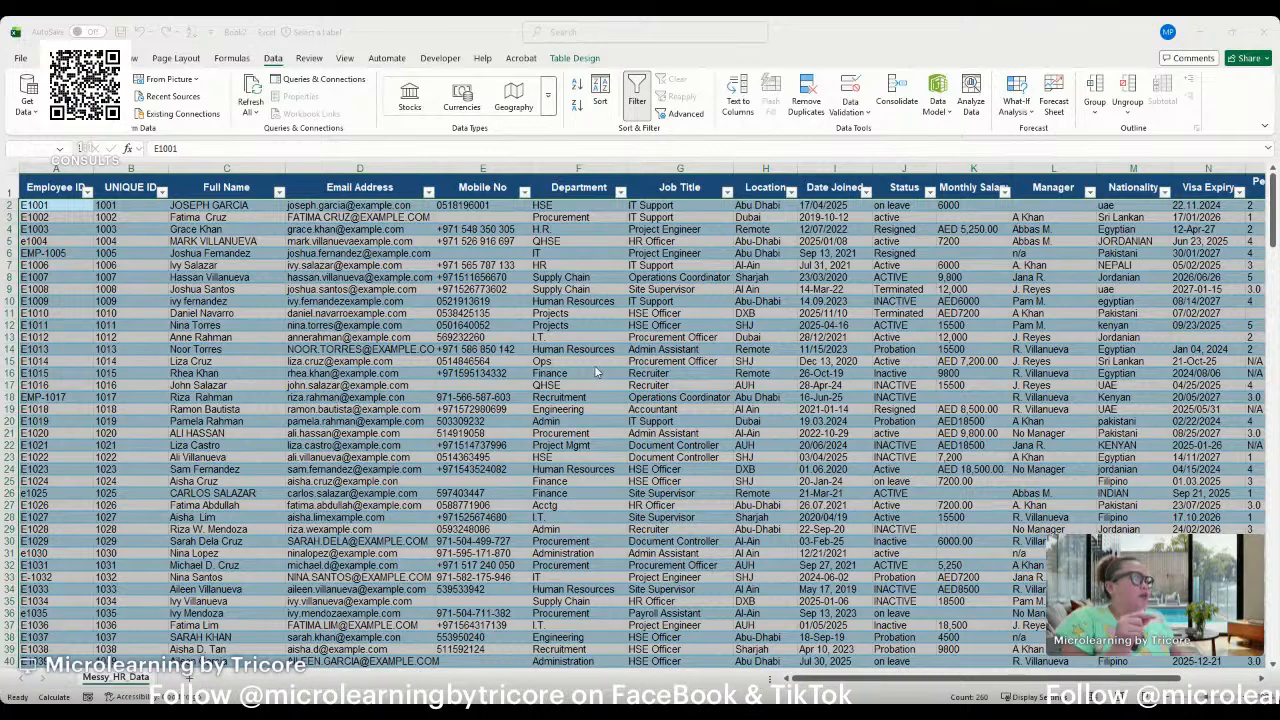
pyautogui.click(728, 397)
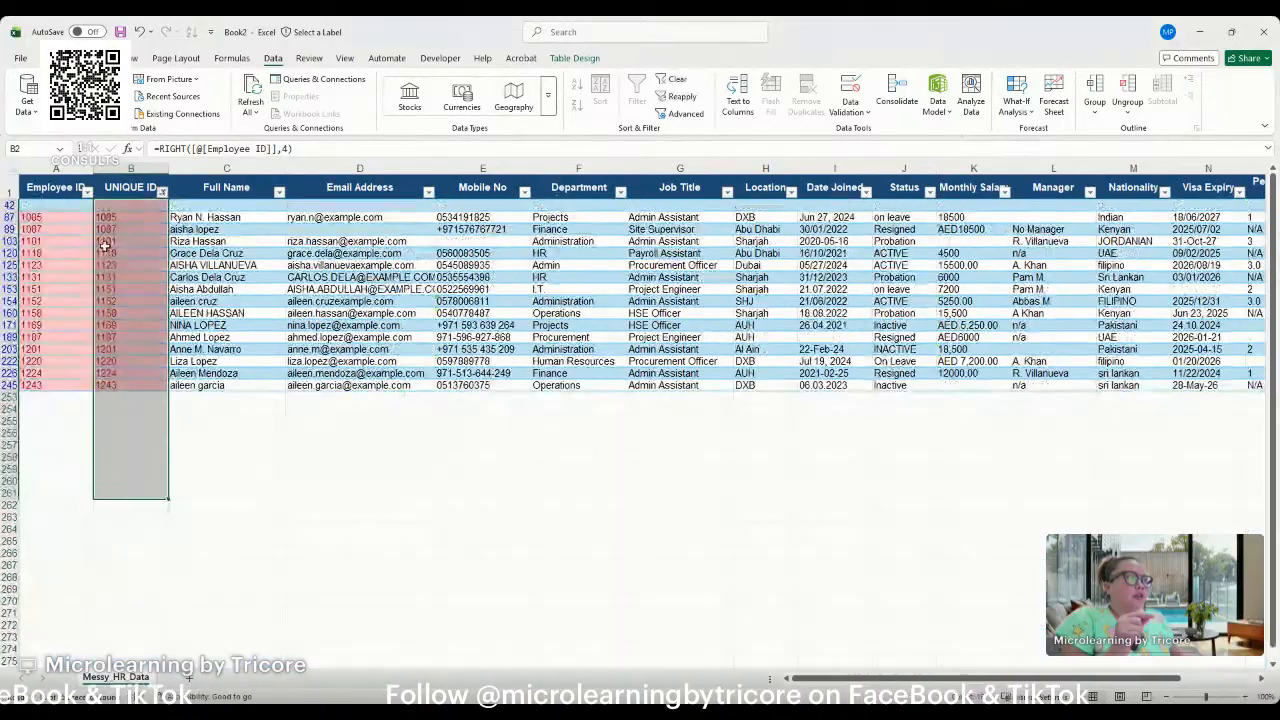
# Filter the UNIQUE ID column by the duplicate highlight colour and delete the blank record in row 42.
pyautogui.click(105, 217)
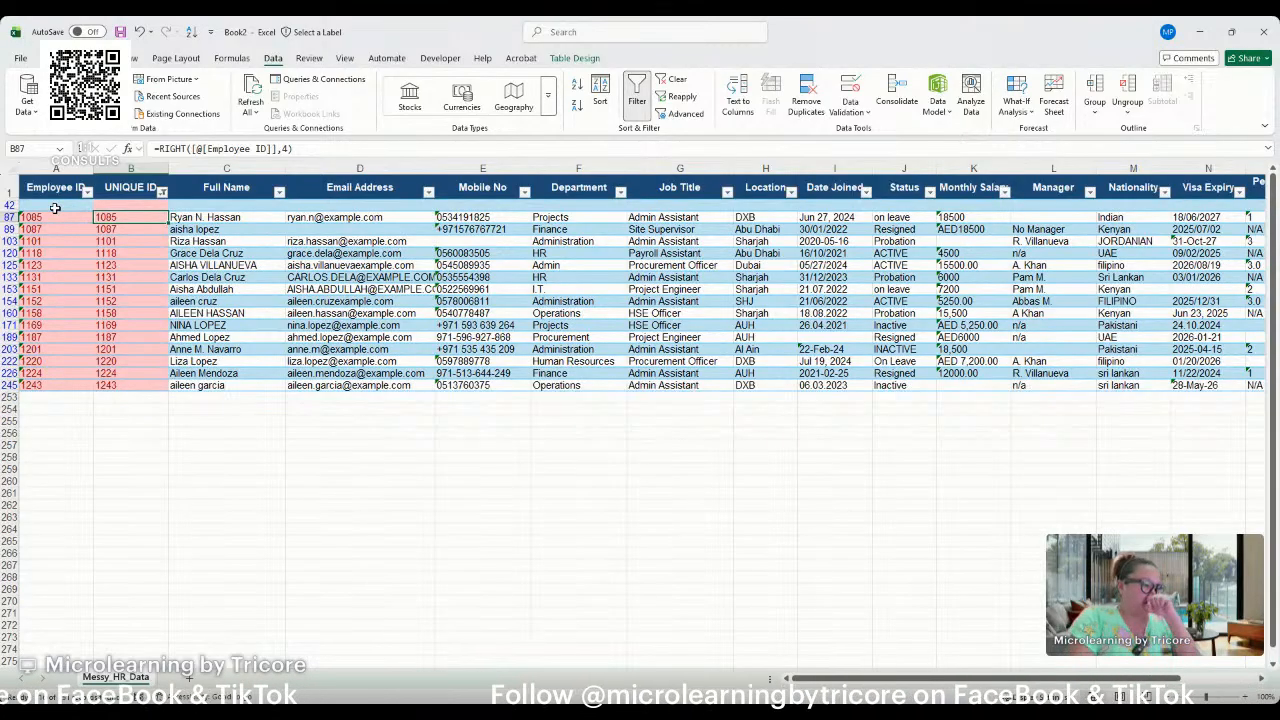
pyautogui.click(157, 259)
pyautogui.click(103, 205)
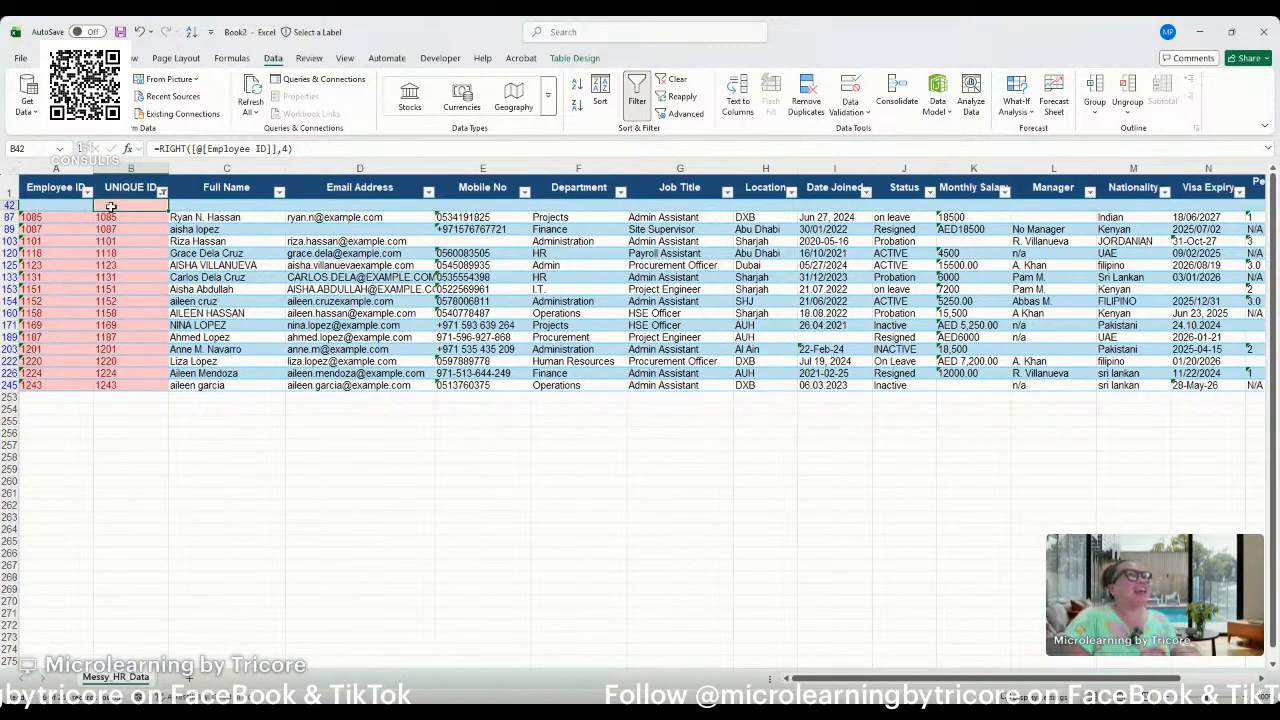
pyautogui.click(10, 204)
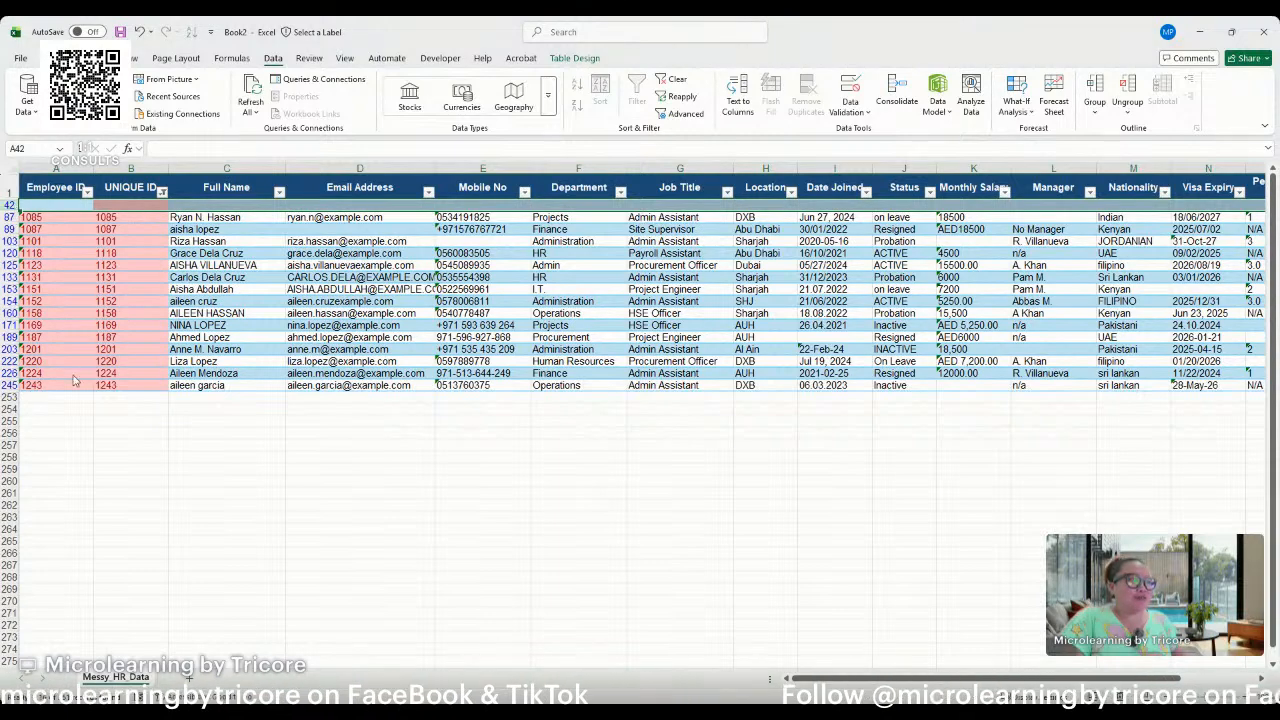
pyautogui.hotkey('ctrl', '-')
# Clear the highlight filter on UNIQUE ID and run Remove Duplicates on the table again.
pyautogui.click(123, 193)
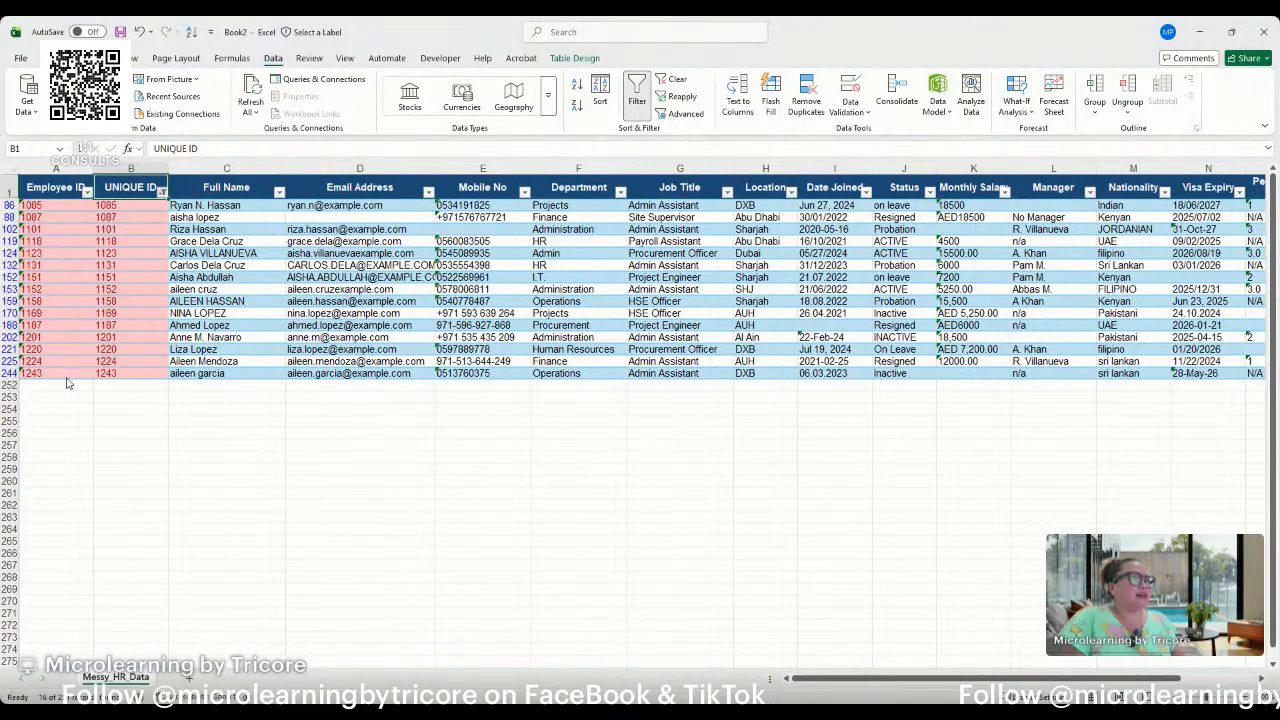
pyautogui.click(124, 488)
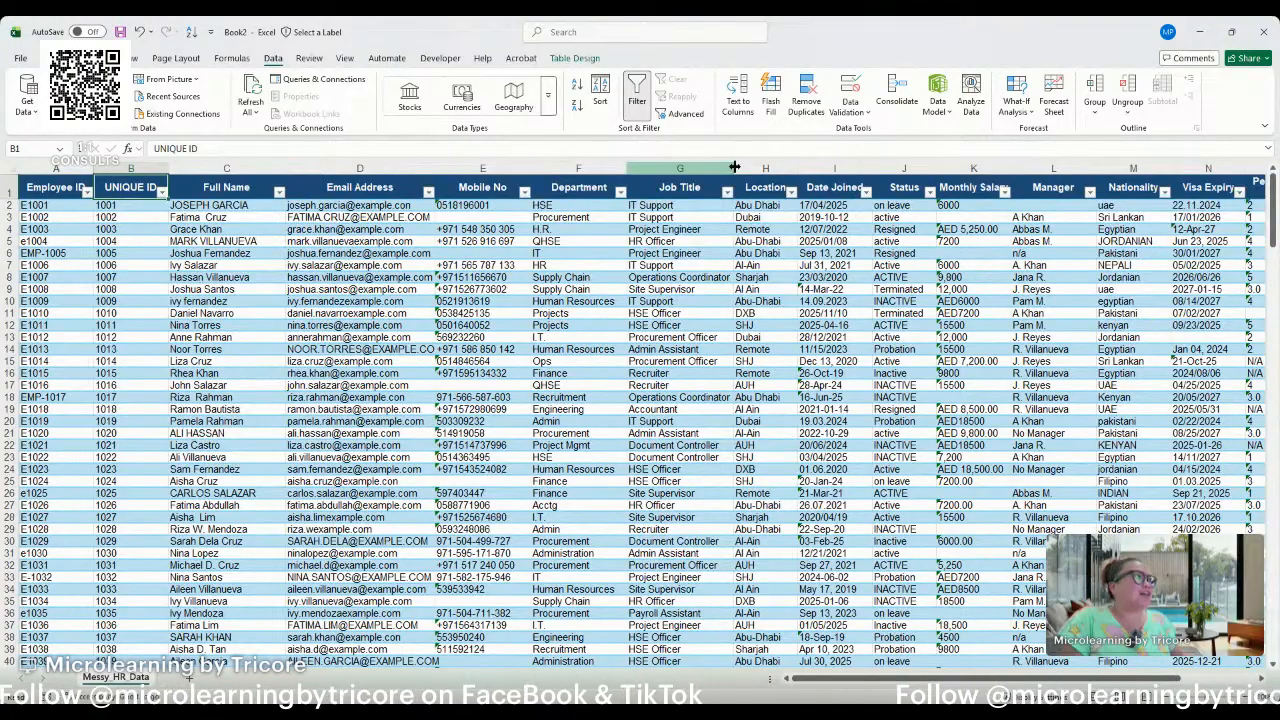
pyautogui.click(806, 105)
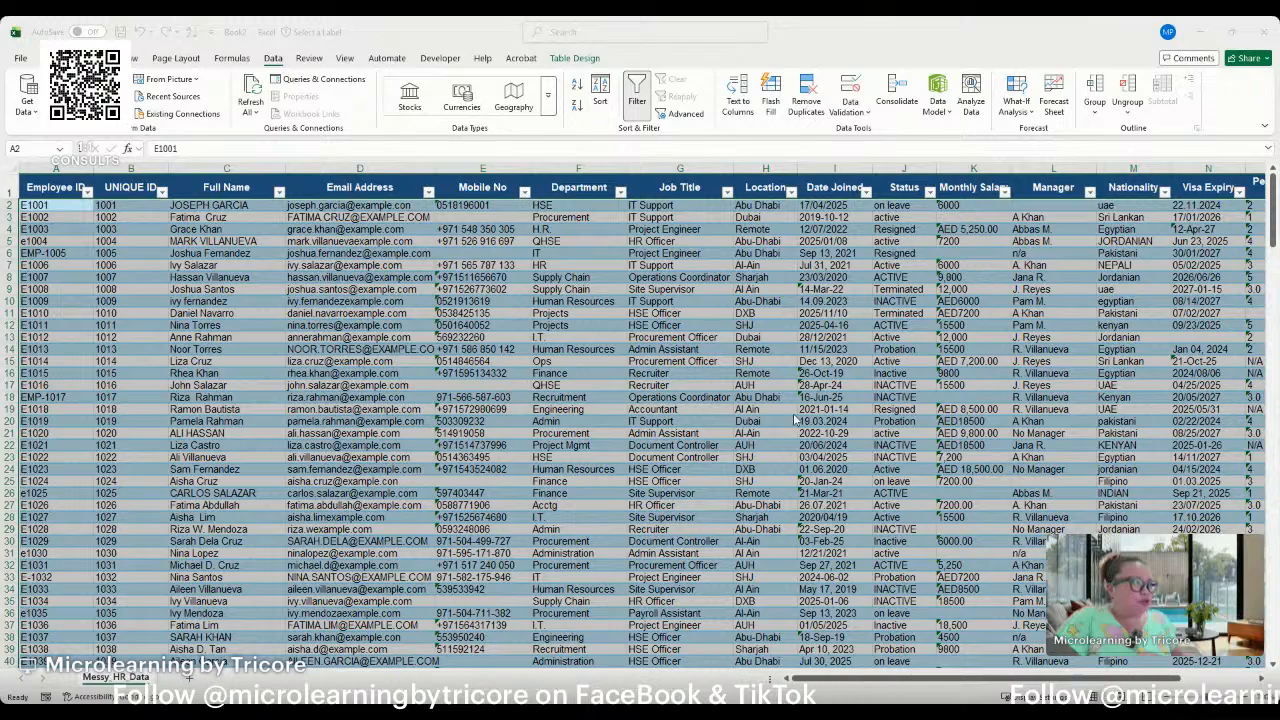
pyautogui.click(703, 456)
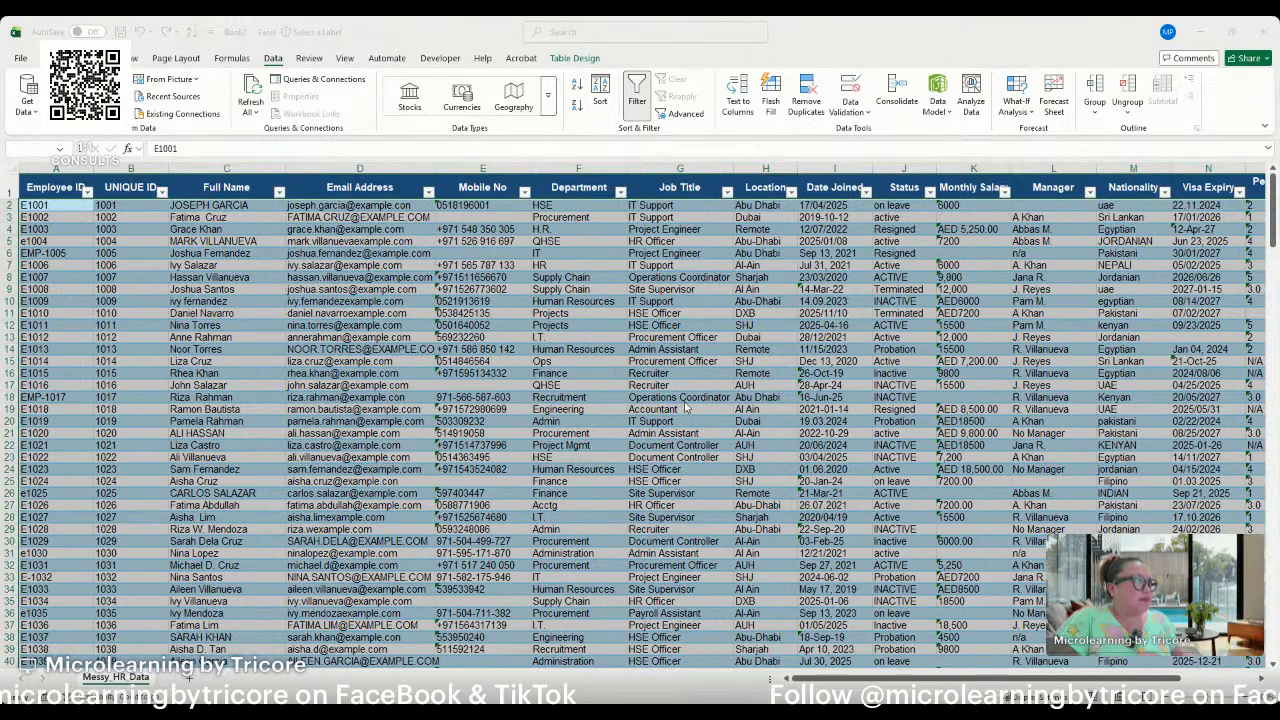
# Check the highlighted UNIQUE ID cells in rows 221 and 225 near the table's end and filter the column by highlight colour.
pyautogui.click(130, 188)
pyautogui.hotkey('ctrl', 'Down')
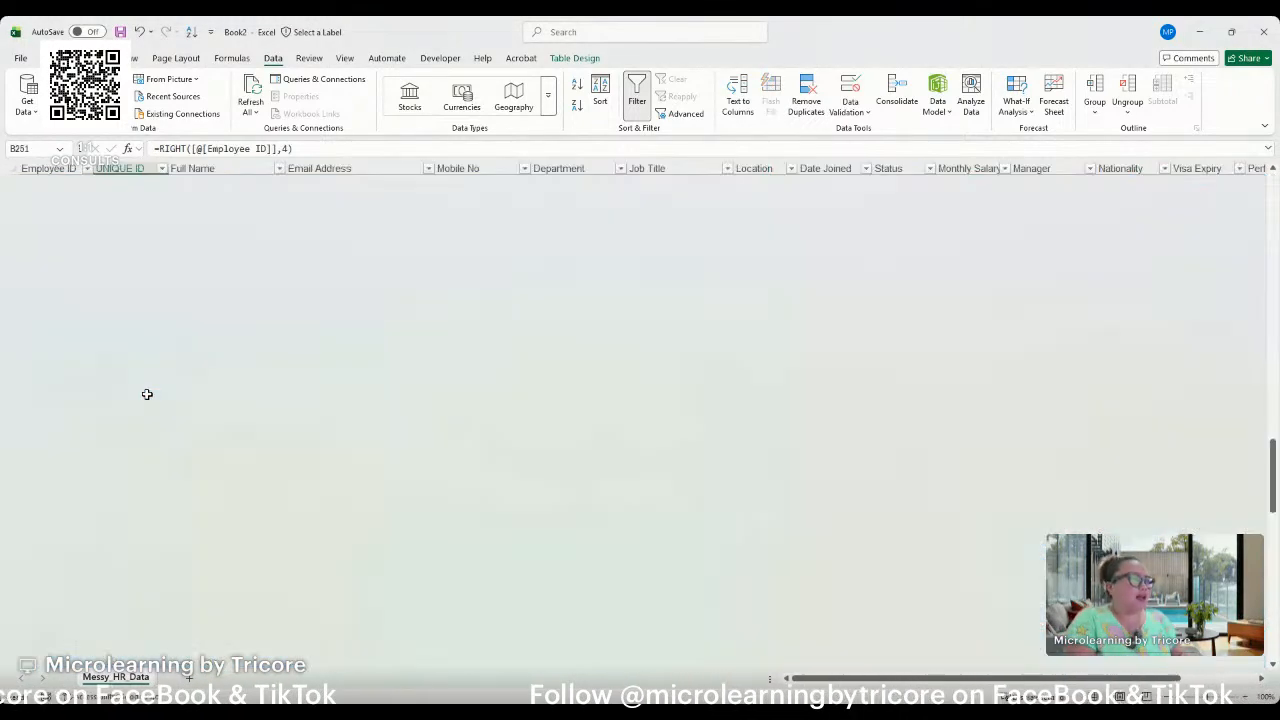
pyautogui.scroll(-1, 188, 376)
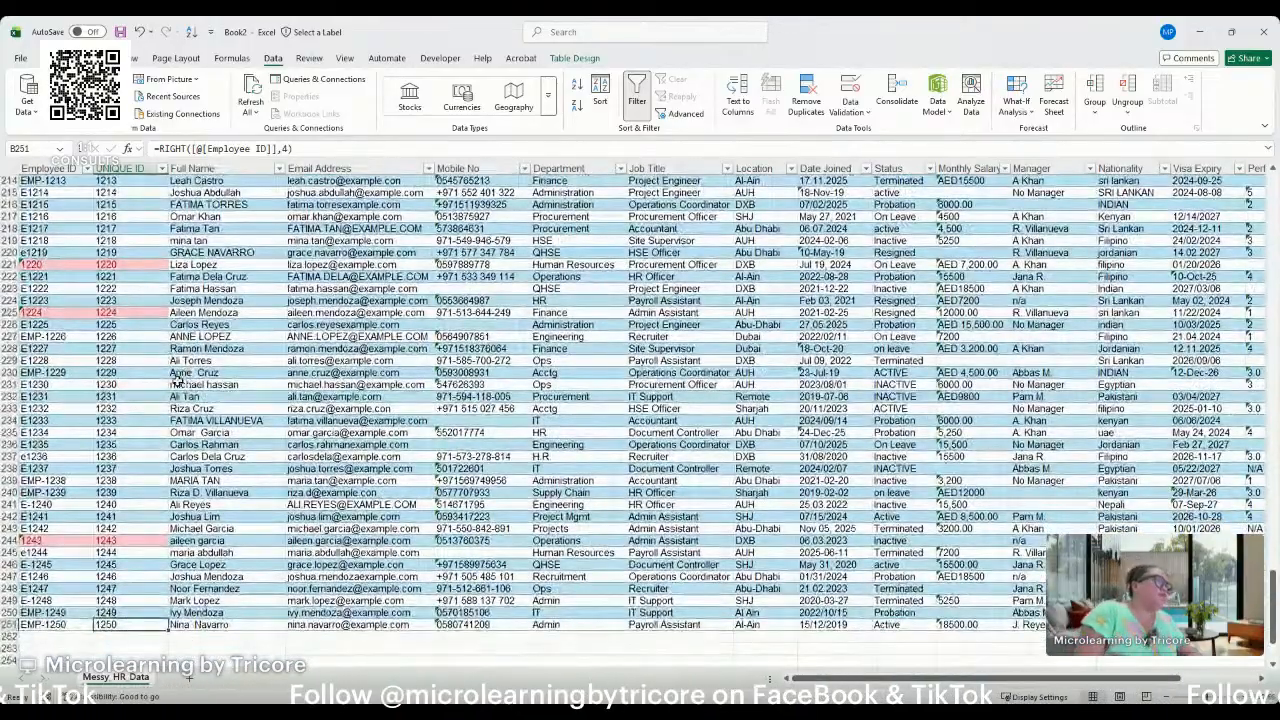
pyautogui.click(129, 263)
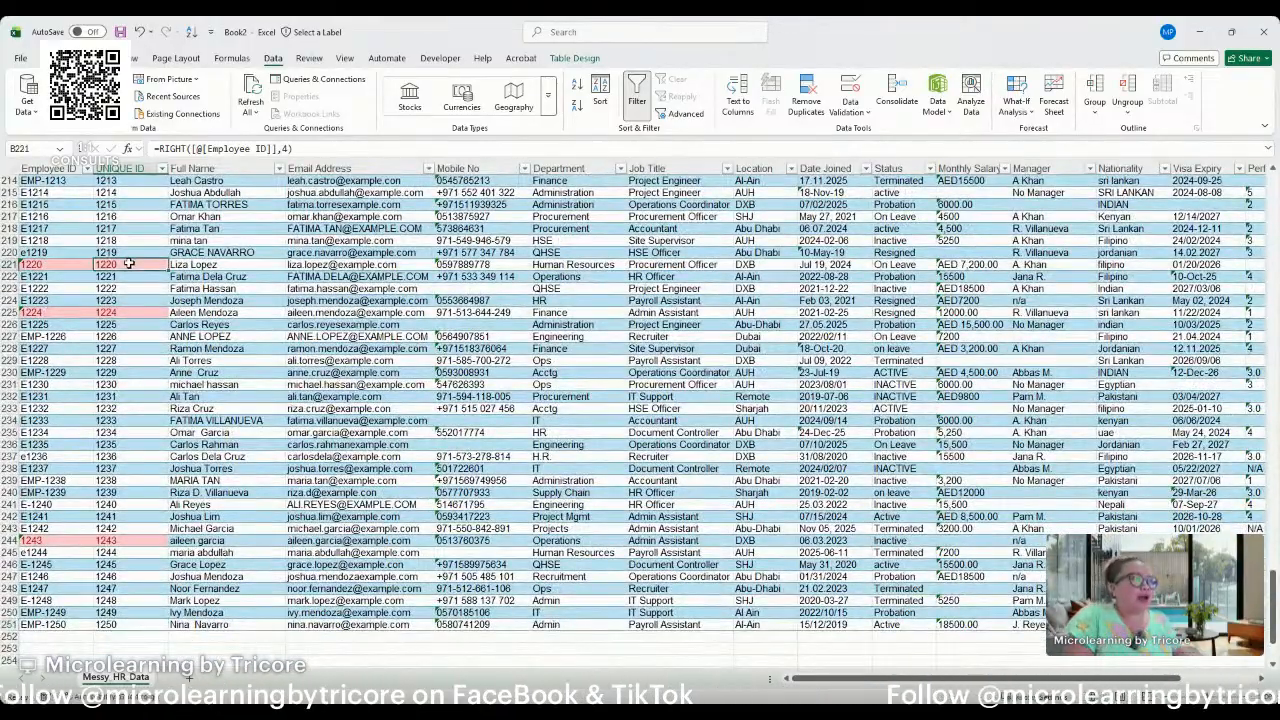
pyautogui.click(124, 312)
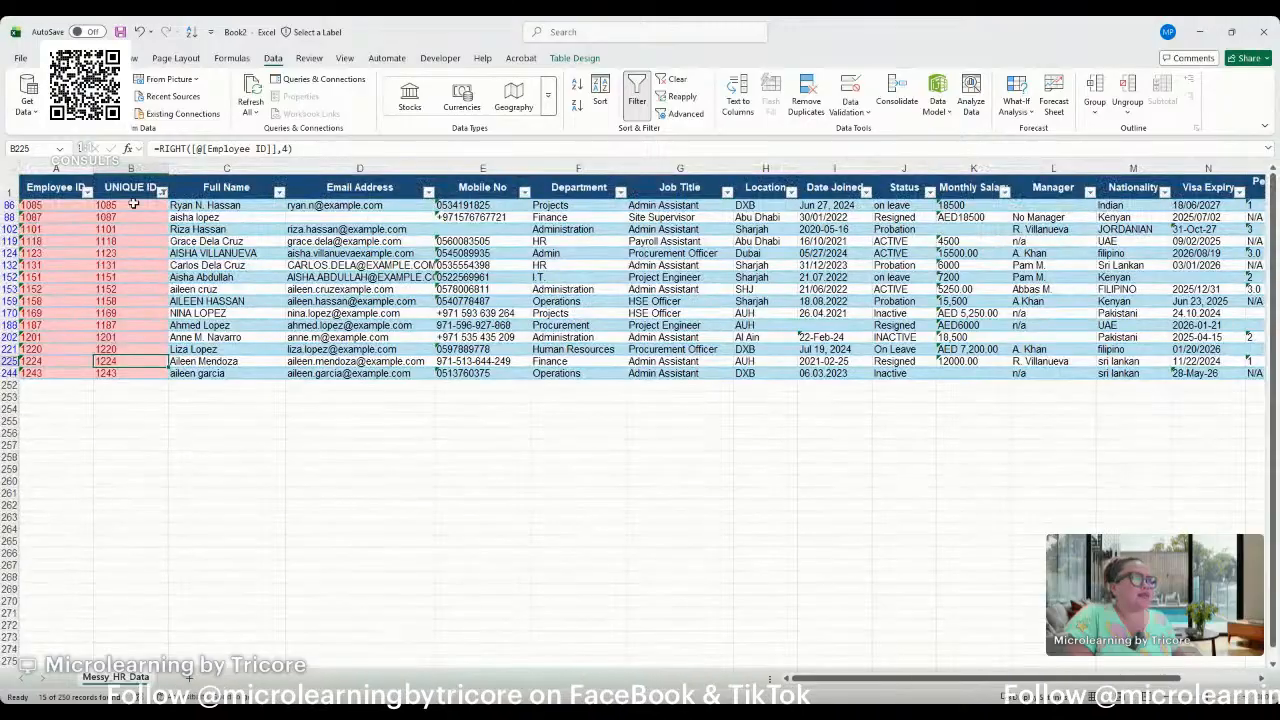
# Compare the Employee ID and UNIQUE ID cells in row 86 of the filtered records.
pyautogui.click(133, 204)
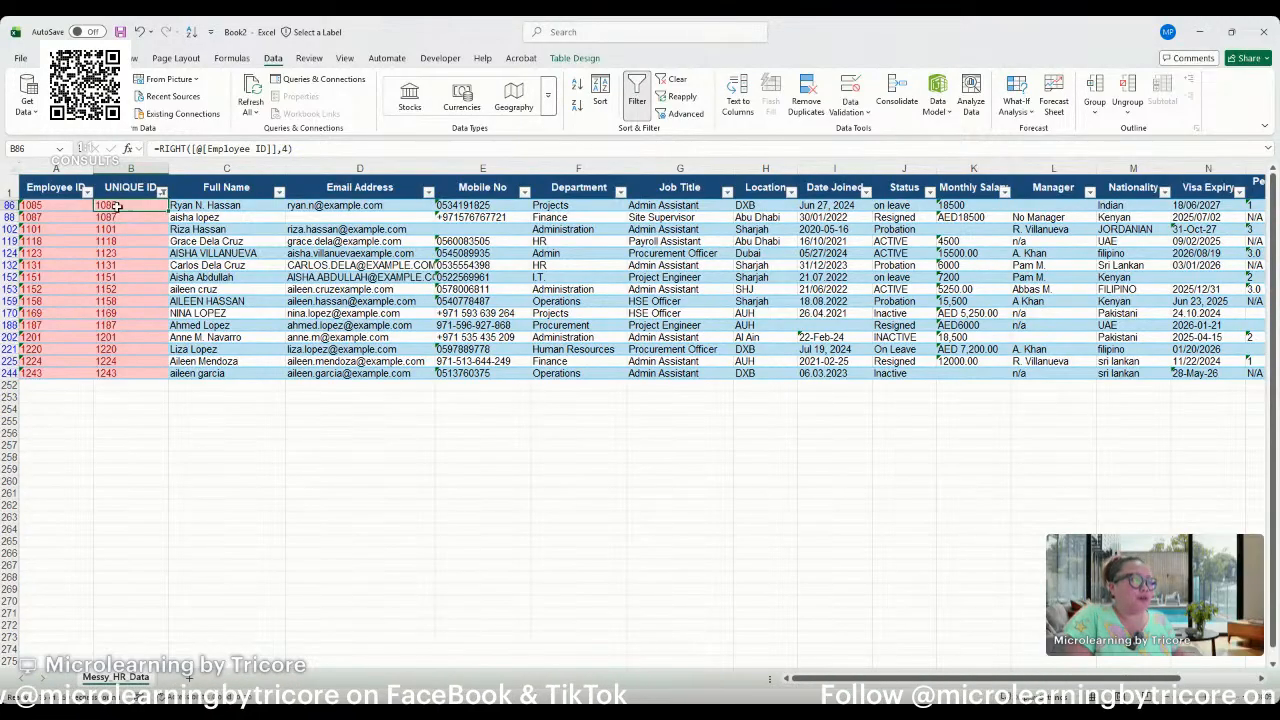
pyautogui.click(56, 205)
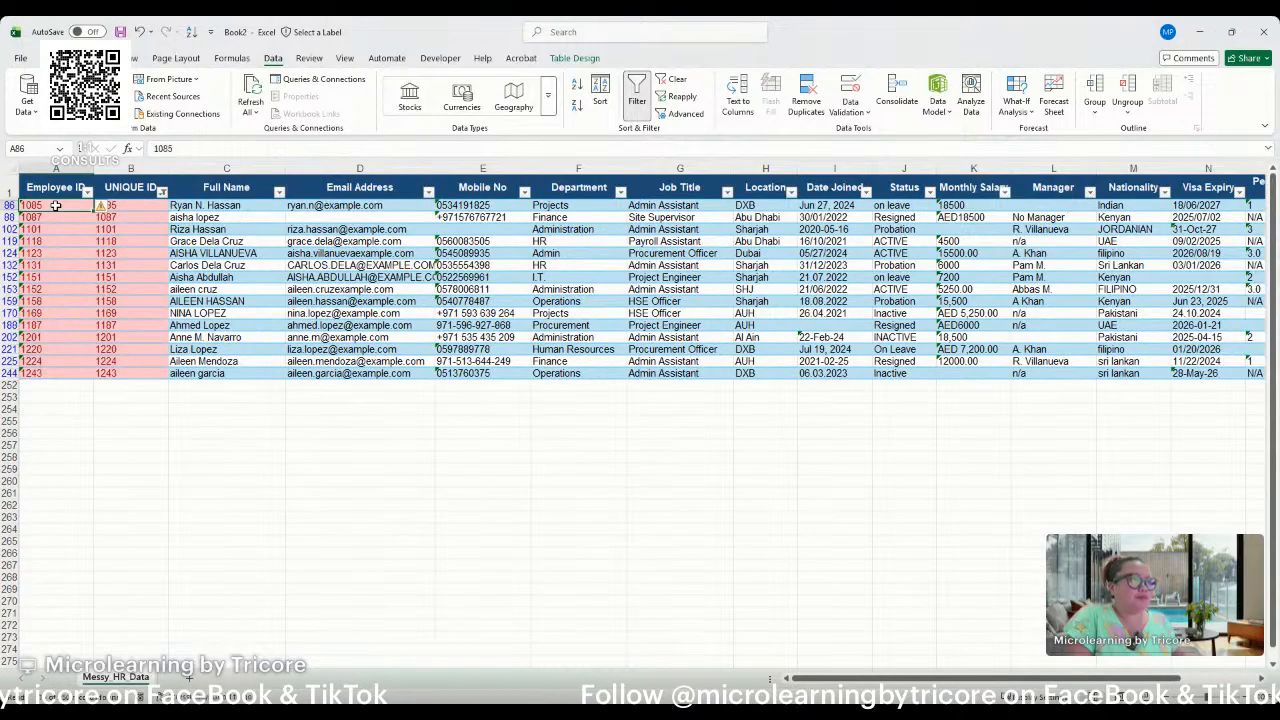
pyautogui.click(150, 207)
pyautogui.click(52, 207)
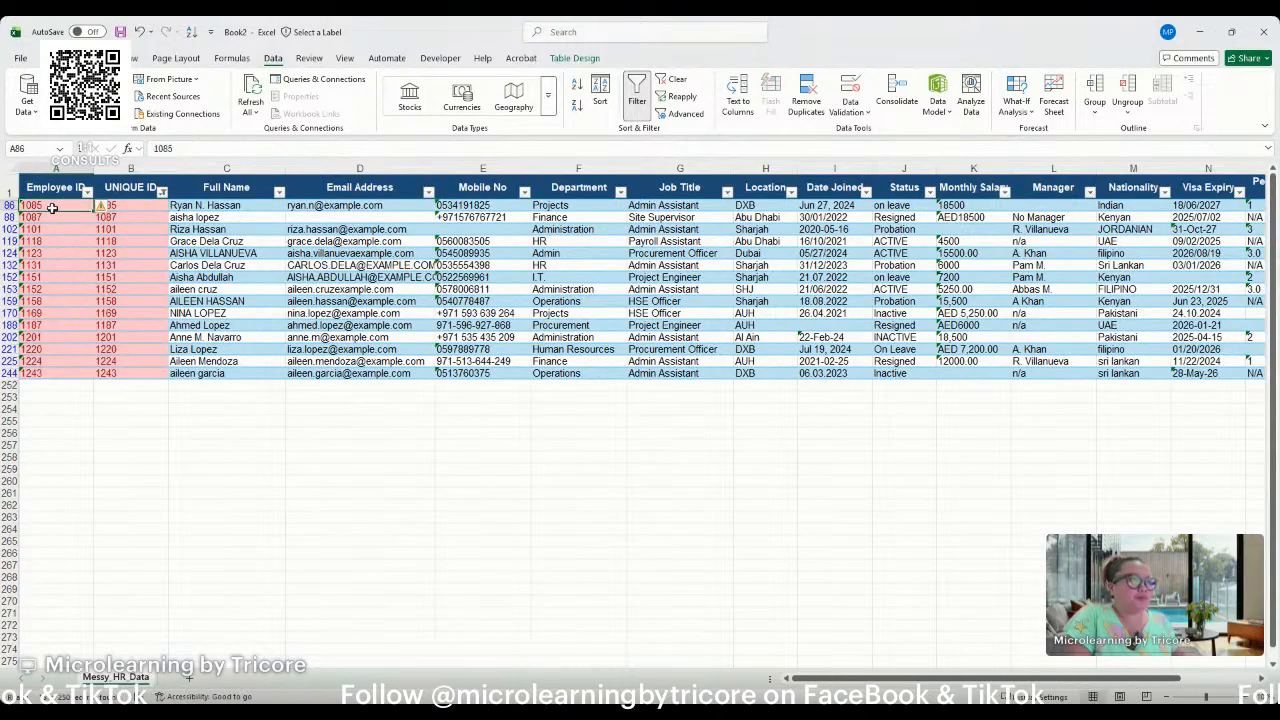
pyautogui.click(137, 209)
# Clear the colour filter from the UNIQUE ID column so all records show.
pyautogui.click(138, 189)
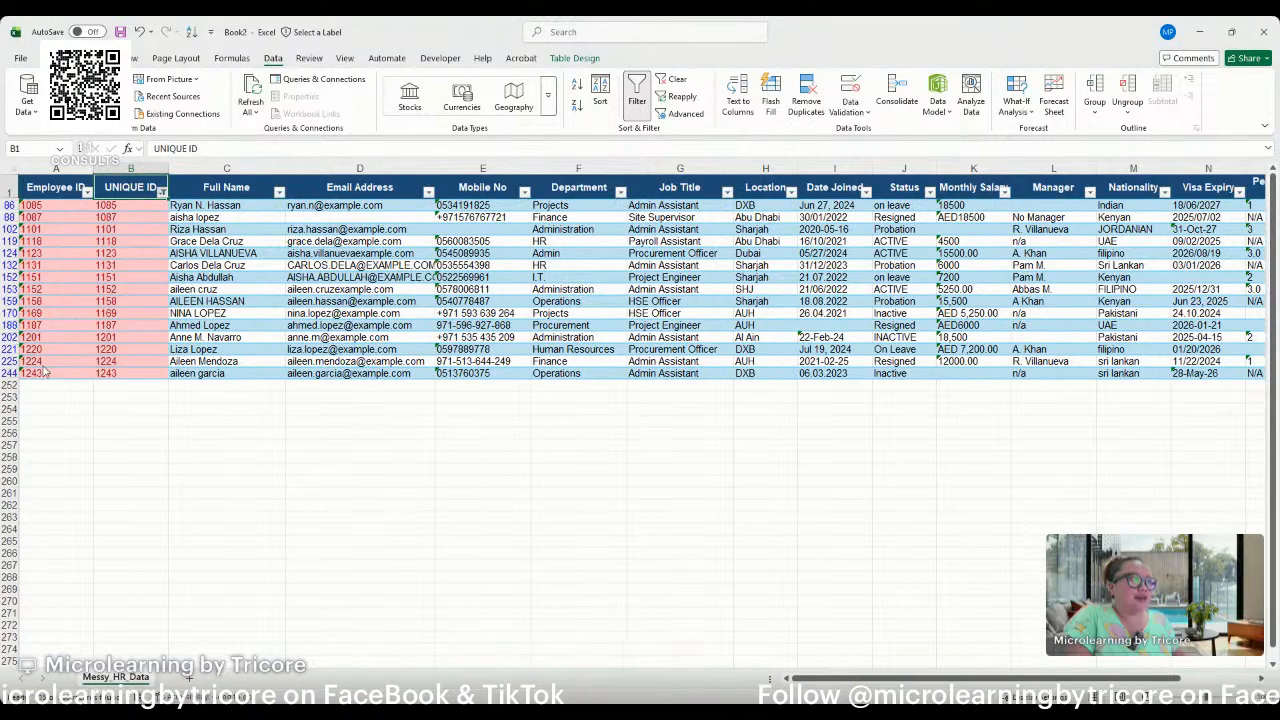
pyautogui.hotkey('ctrl', 'z')
pyautogui.click(88, 277)
pyautogui.click(163, 241)
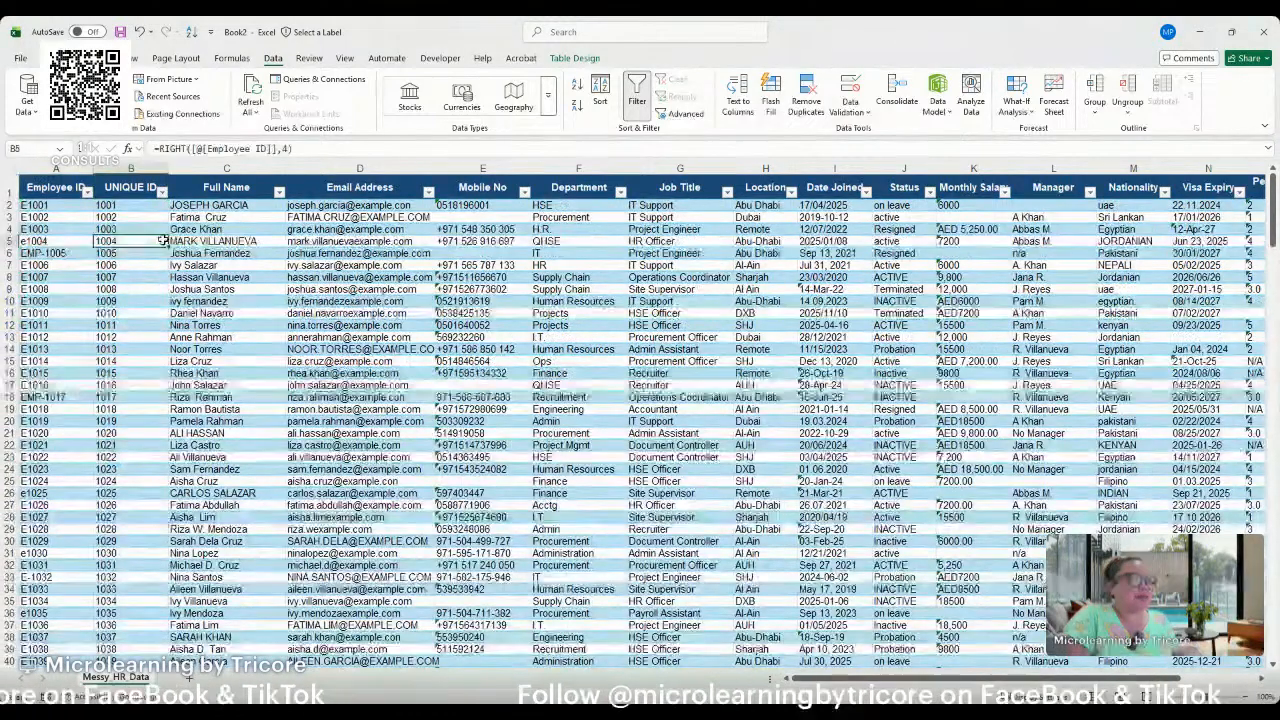
# Insert a blank table column between UNIQUE ID and Full Name.
pyautogui.rightClick(196, 170)
pyautogui.click(220, 327)
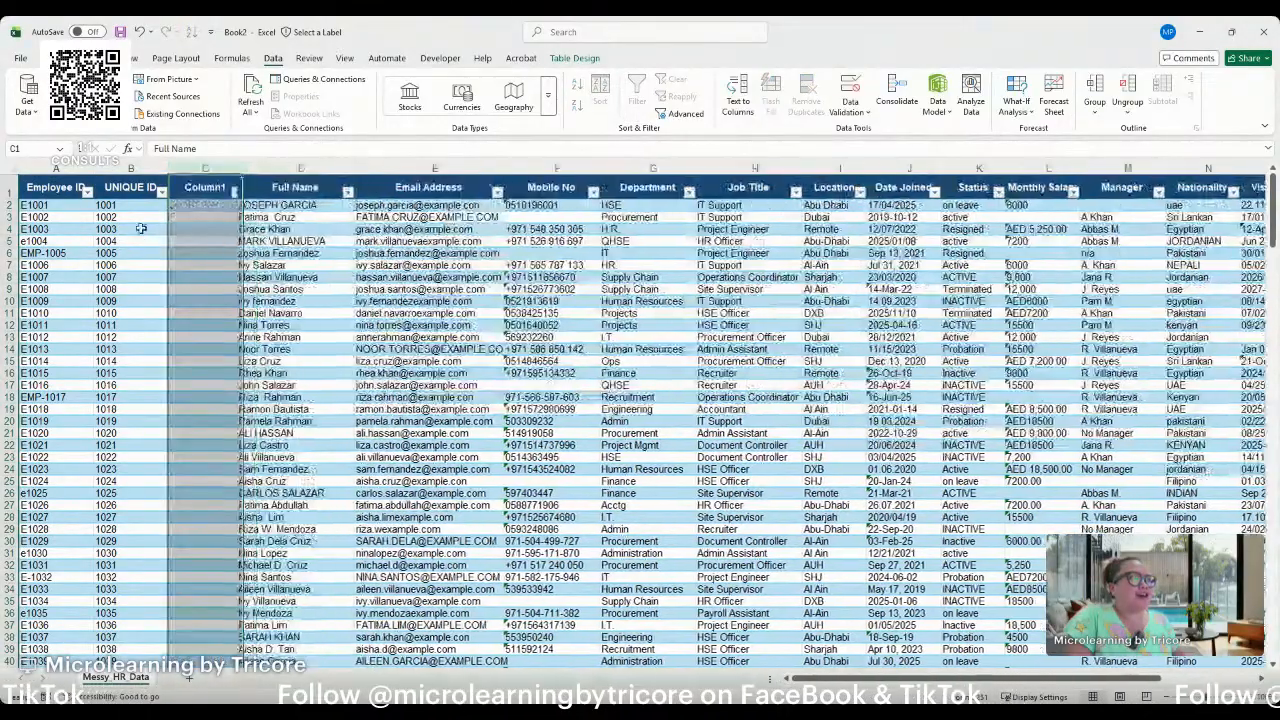
pyautogui.click(100, 207)
pyautogui.click(35, 206)
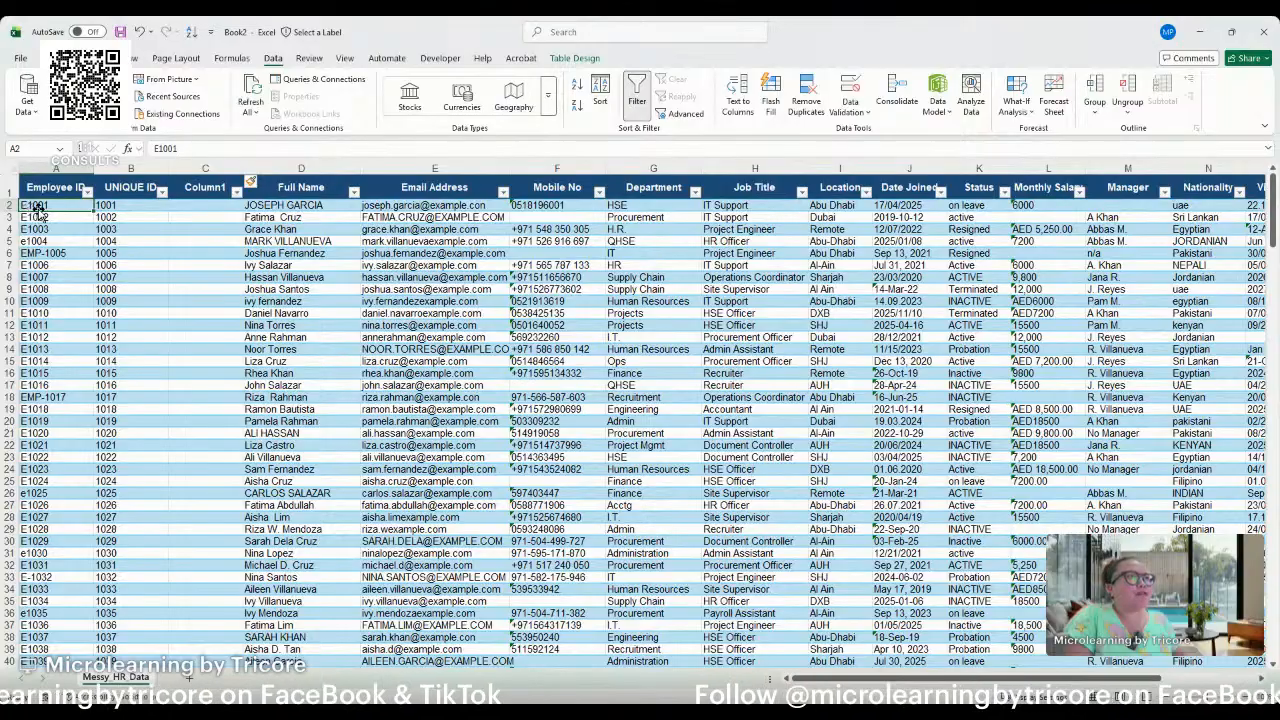
# Fill the new column with the formula =CONCAT("EMP-",[@[UNIQUE ID]]), entered in C2.
pyautogui.click(193, 205)
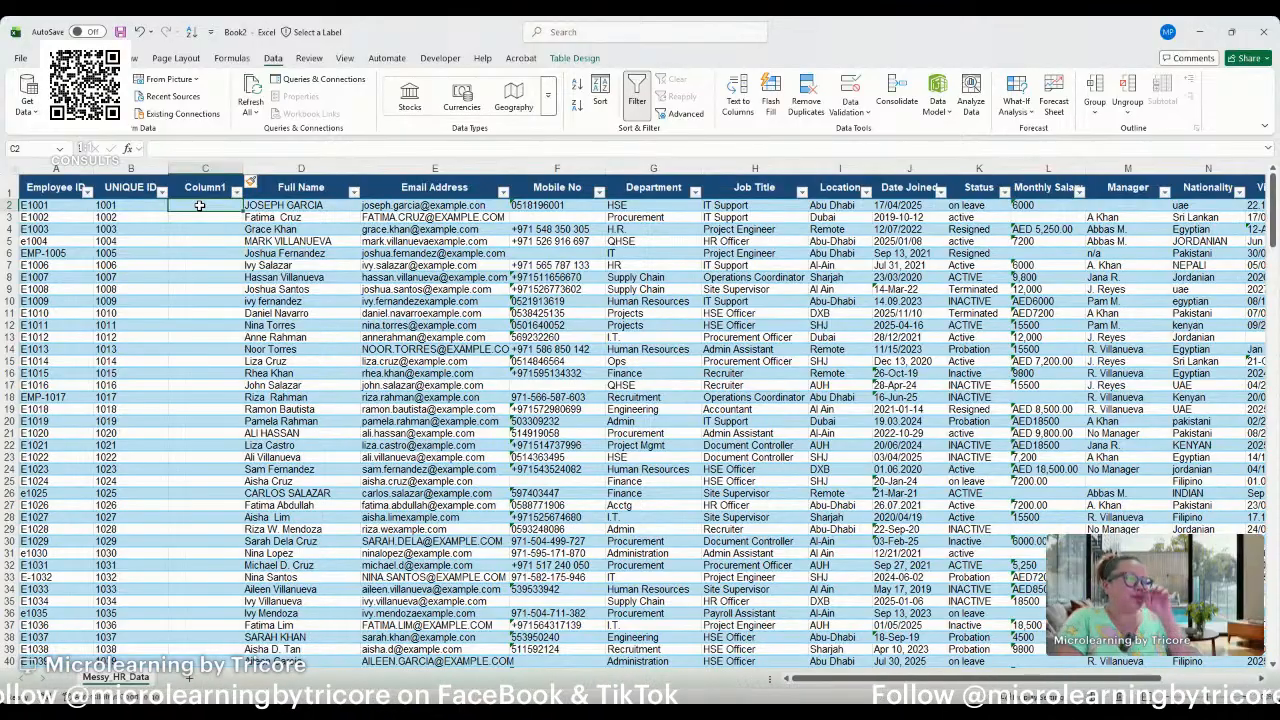
pyautogui.write('=co')
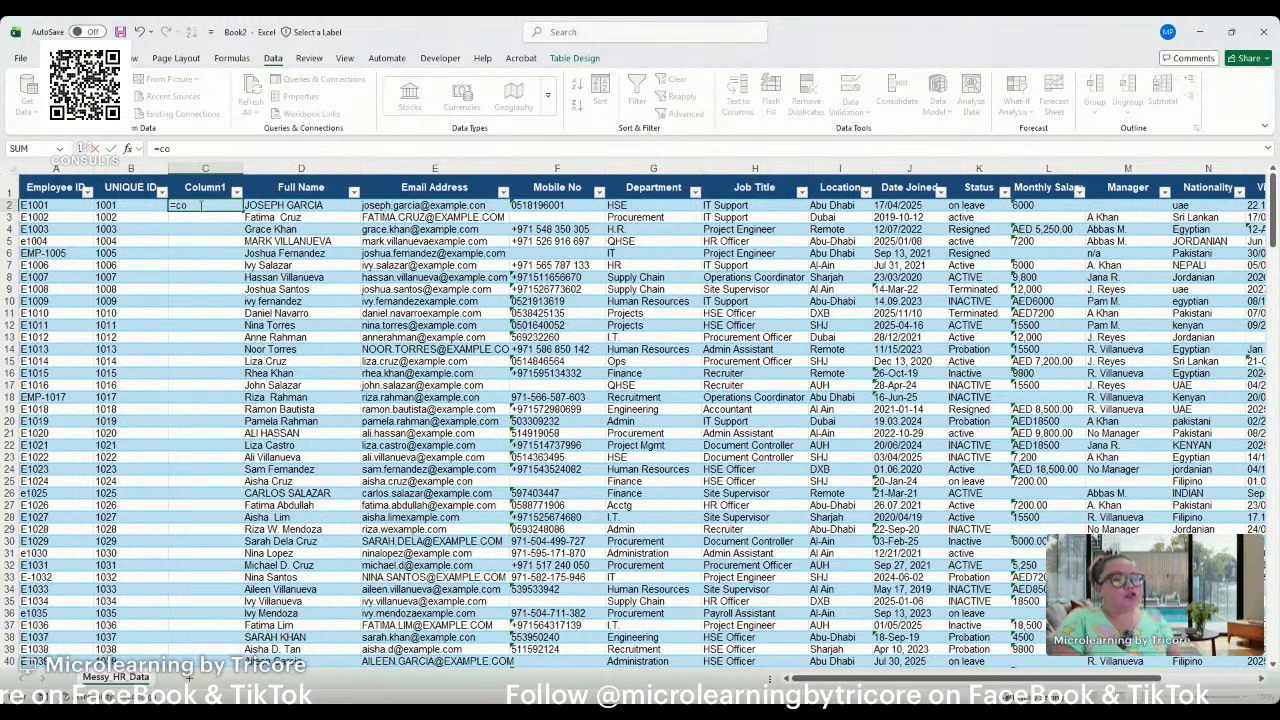
pyautogui.write('ncat')
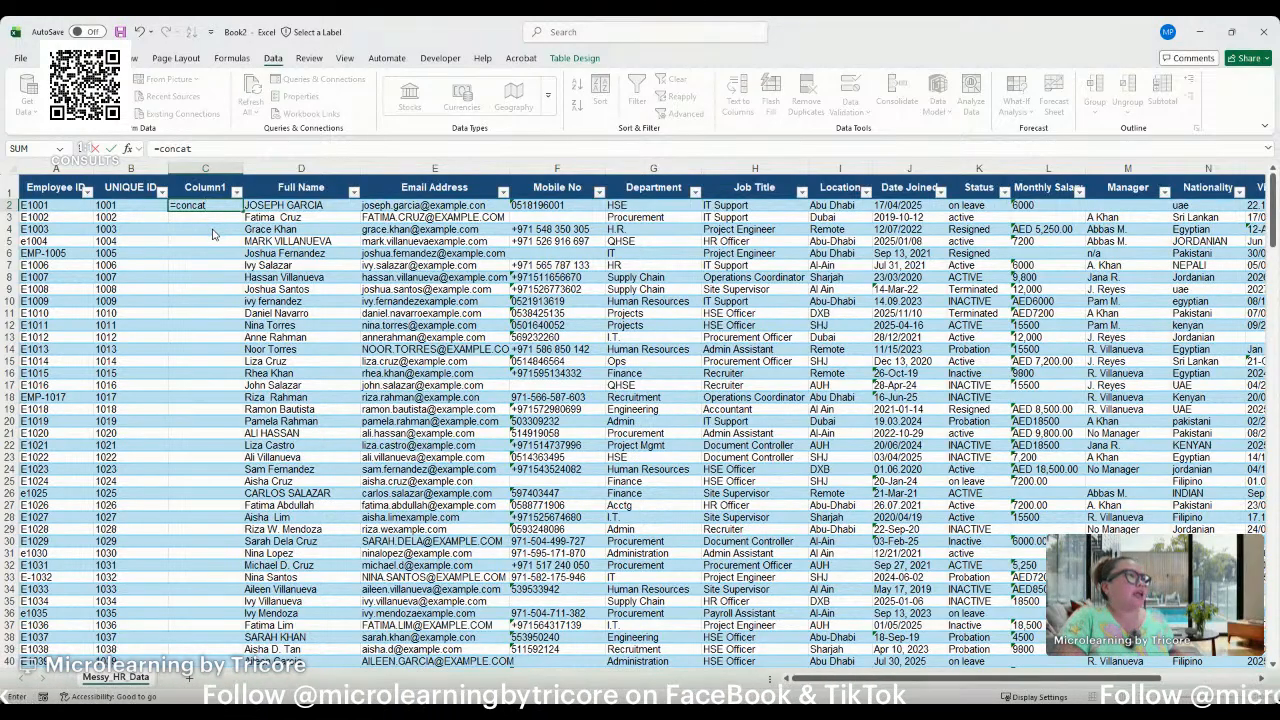
pyautogui.press('Tab')
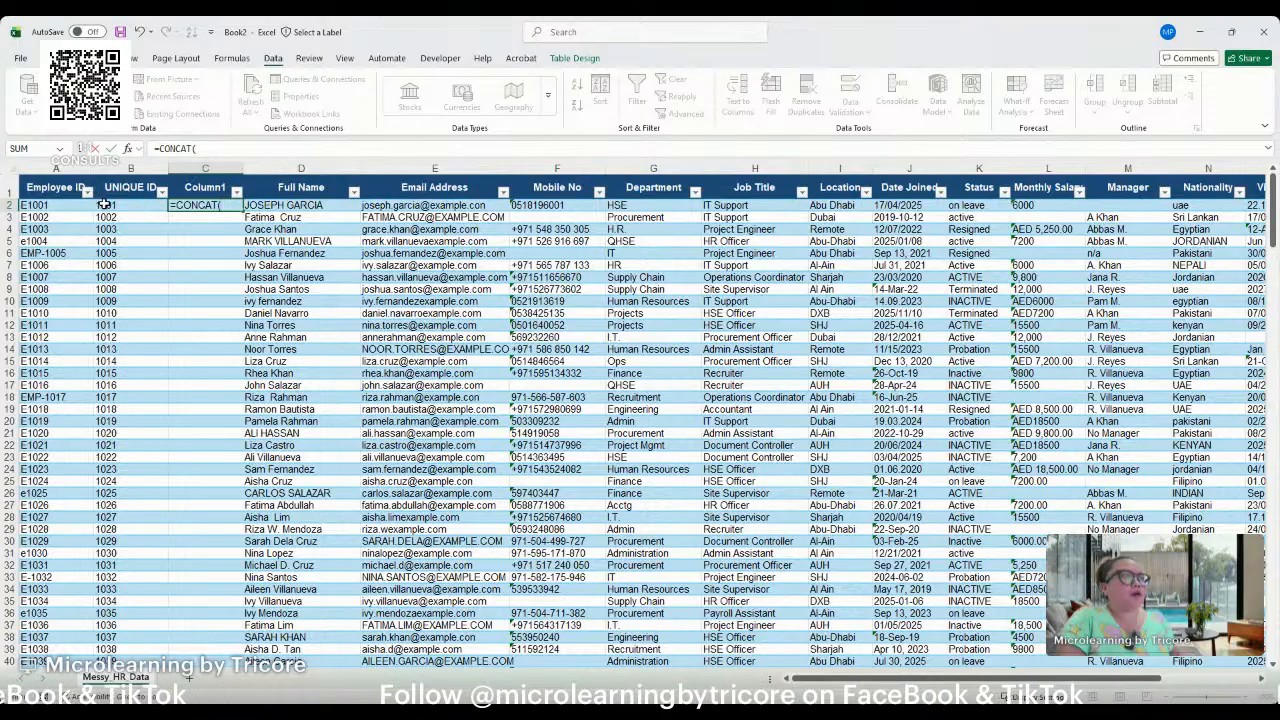
pyautogui.write('"EMP')
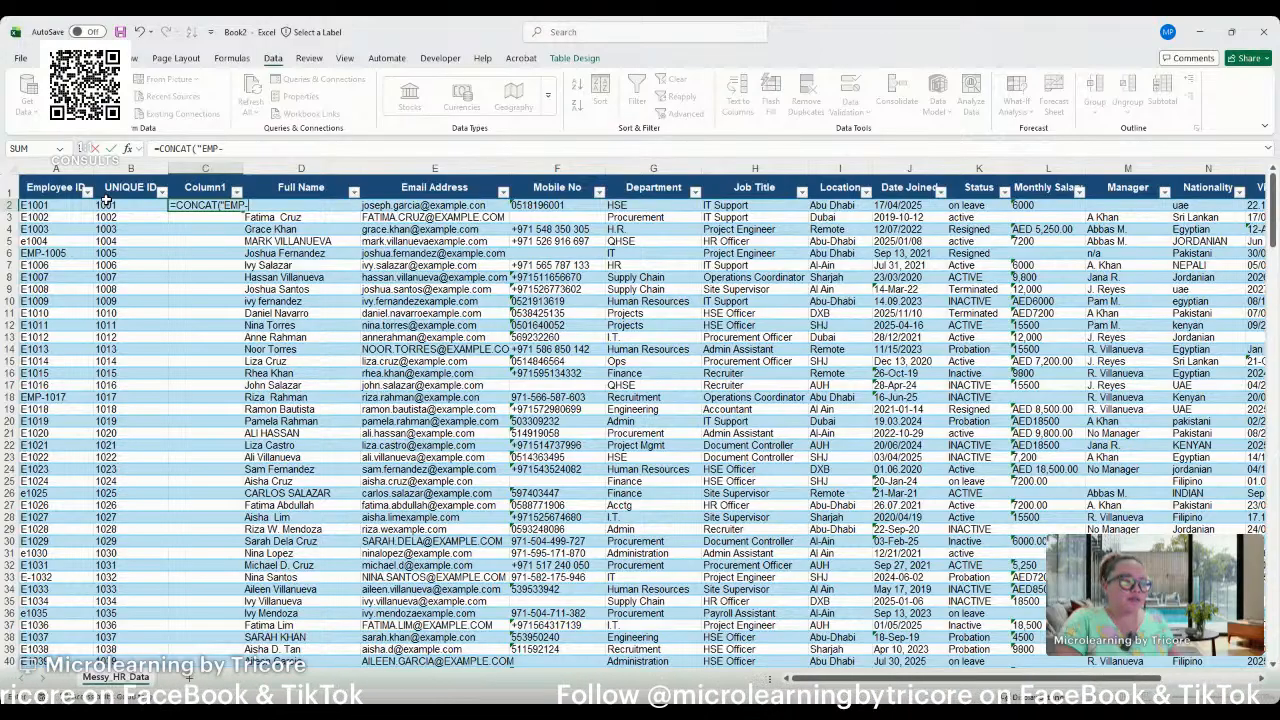
pyautogui.write('-",')
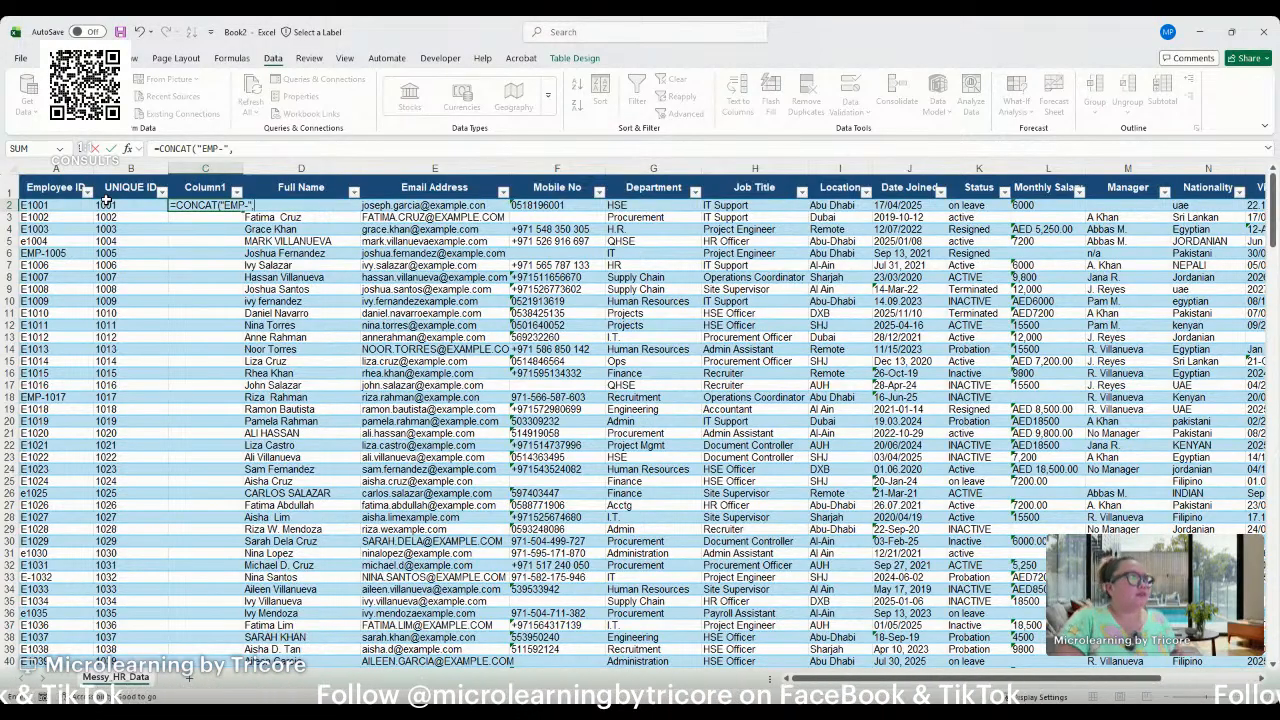
pyautogui.click(131, 207)
pyautogui.write(')')
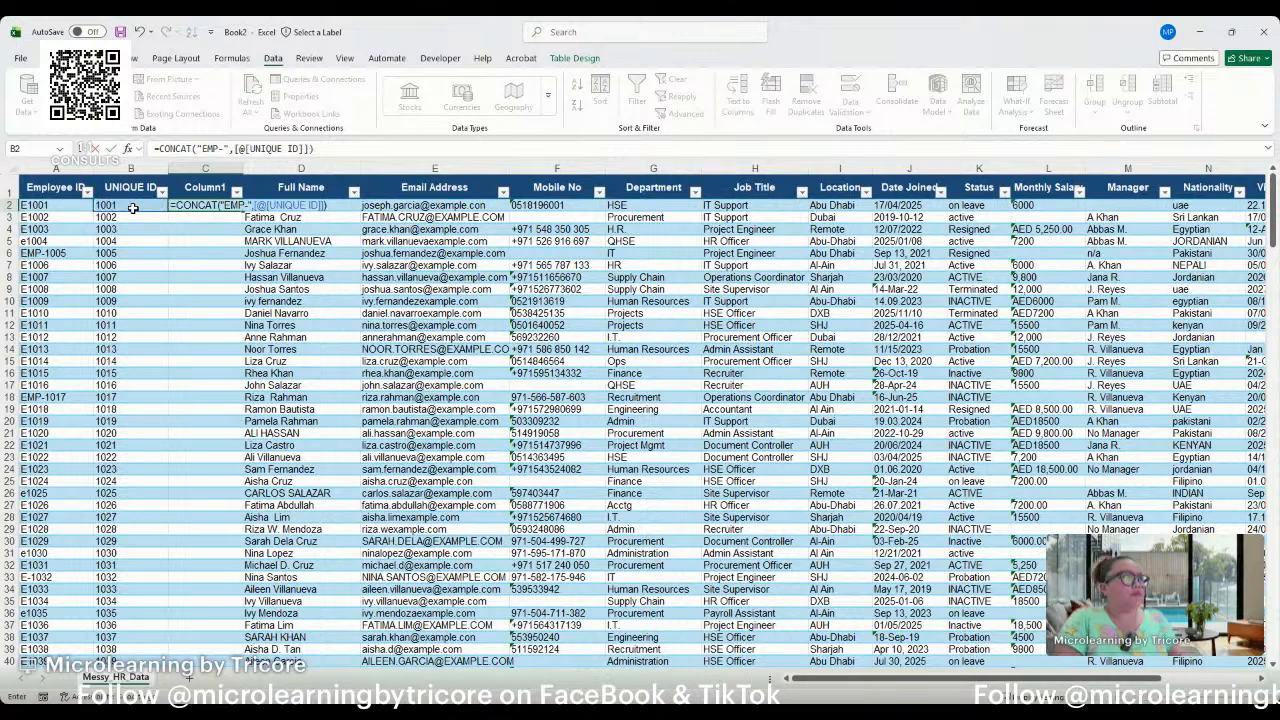
pyautogui.press('Return')
pyautogui.click(190, 254)
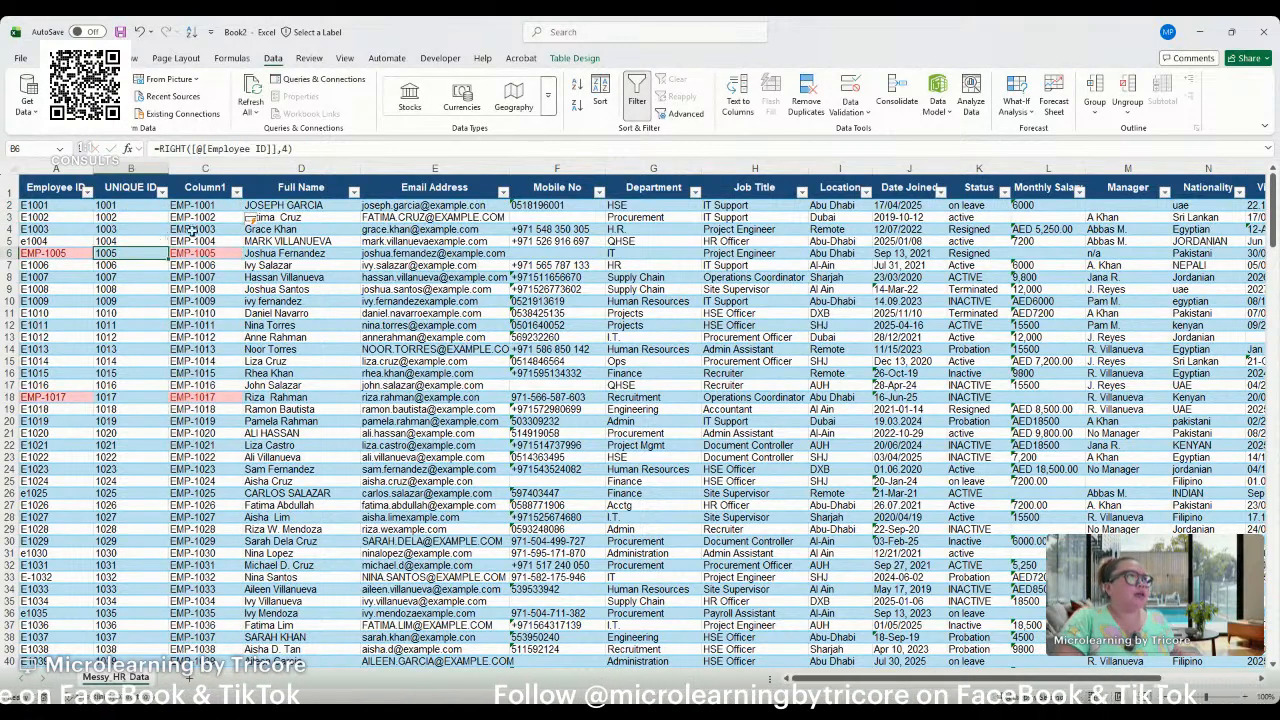
# Clear the CONCAT formula from all data cells of Column1, starting at C2.
pyautogui.click(207, 205)
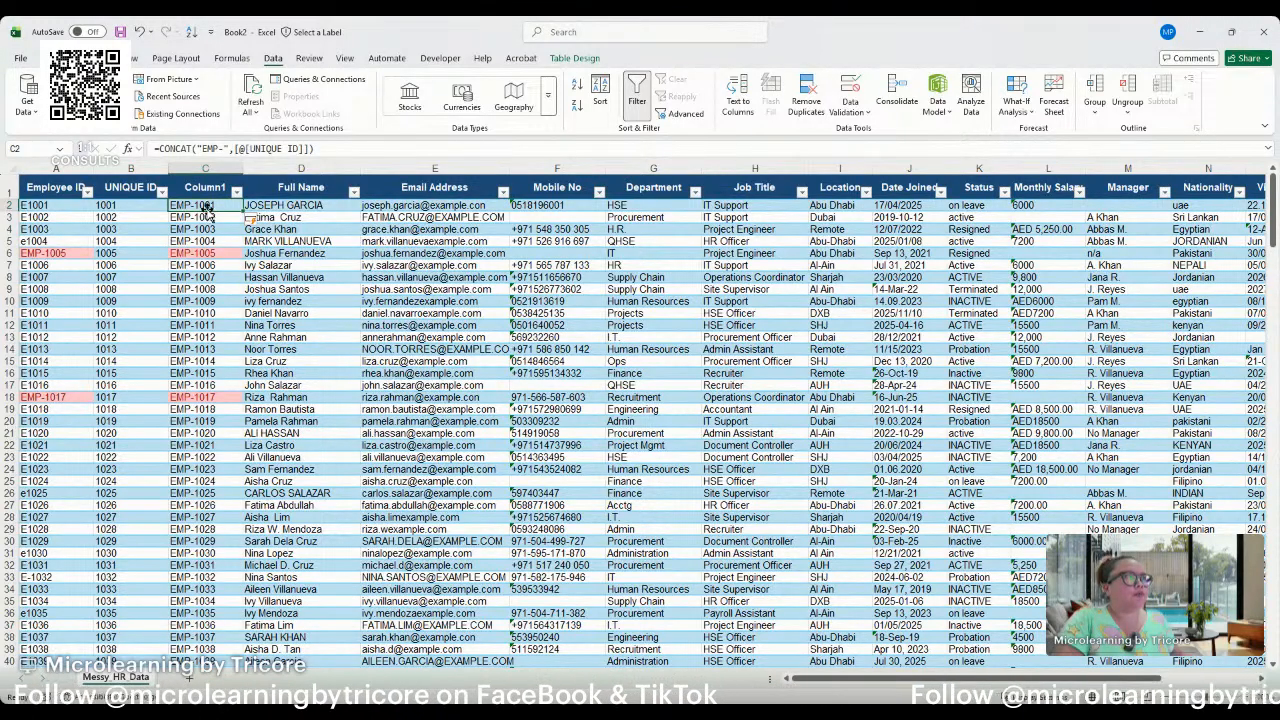
pyautogui.click(210, 219)
pyautogui.click(212, 206)
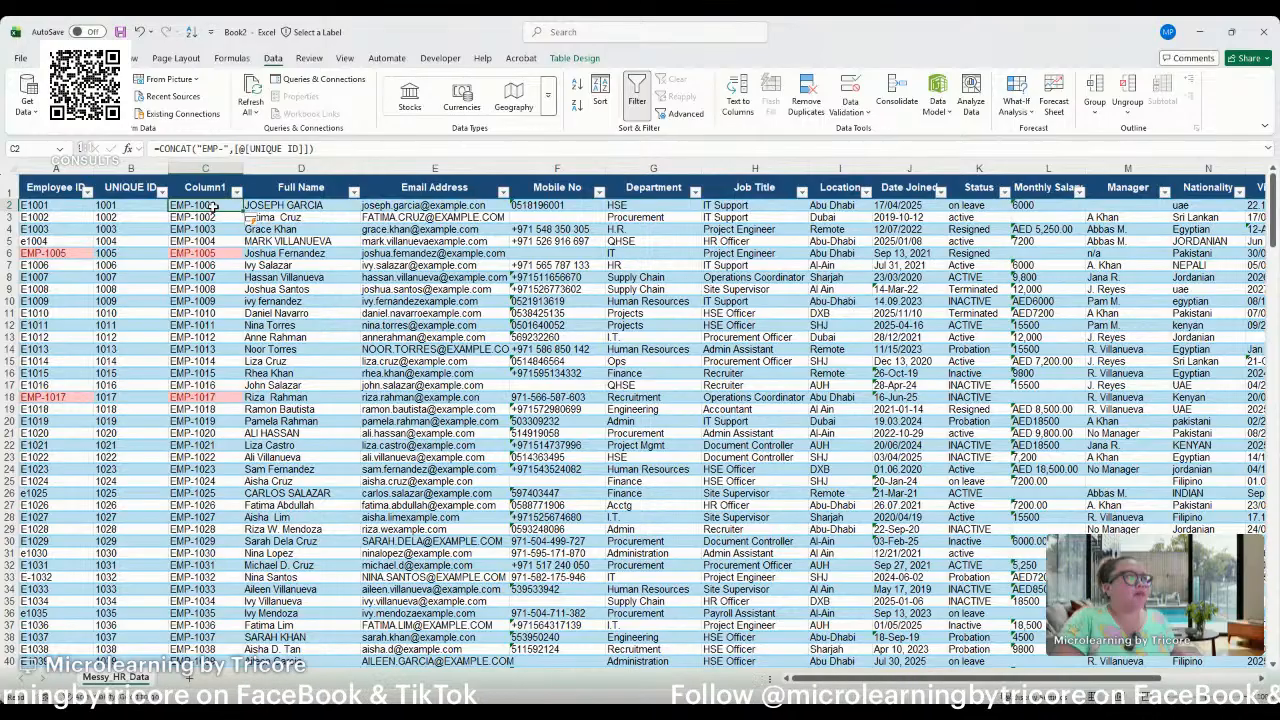
pyautogui.moveTo(157, 148); pyautogui.dragTo(340, 148)
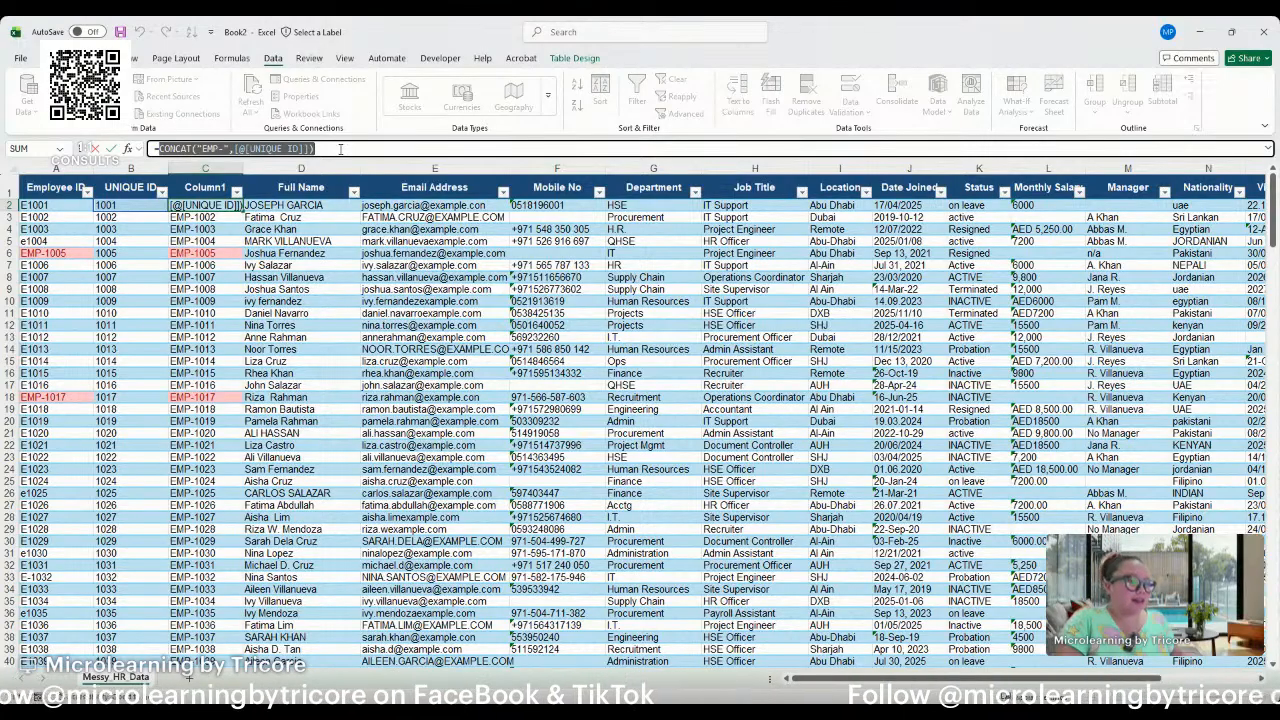
pyautogui.click(340, 149)
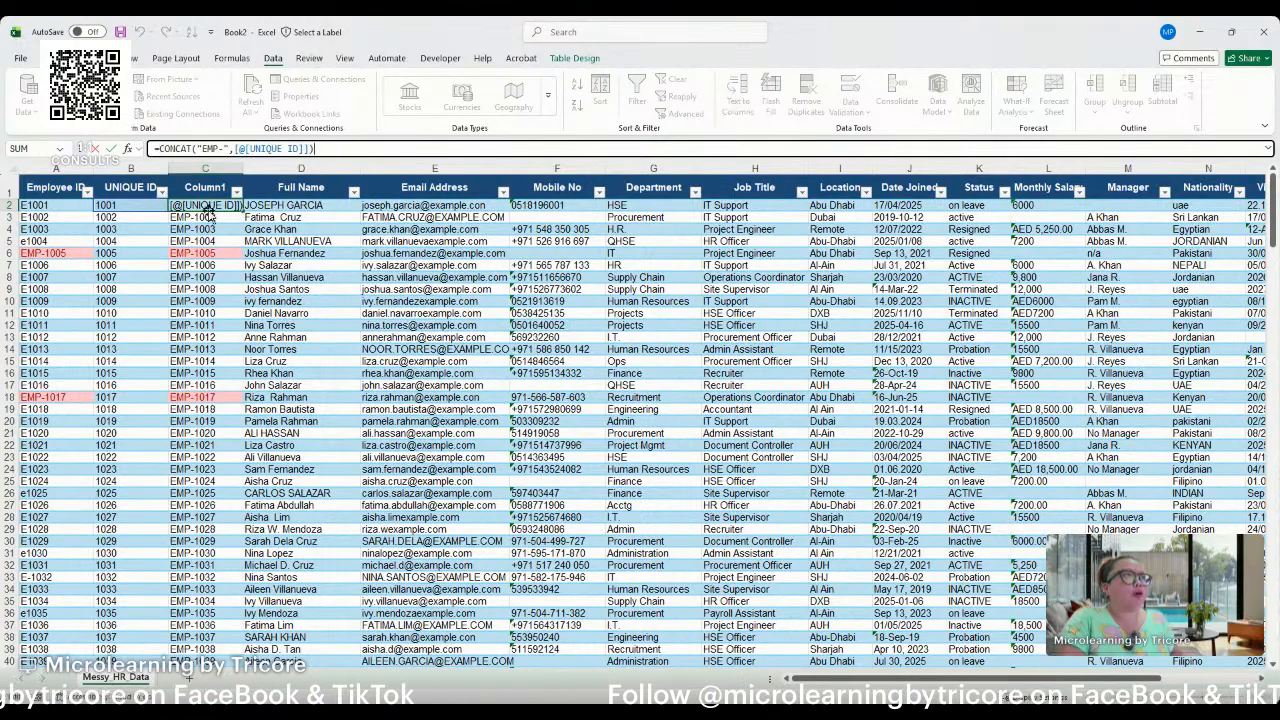
pyautogui.press('Escape')
pyautogui.hotkey('ctrl', 'shift', 'Down')
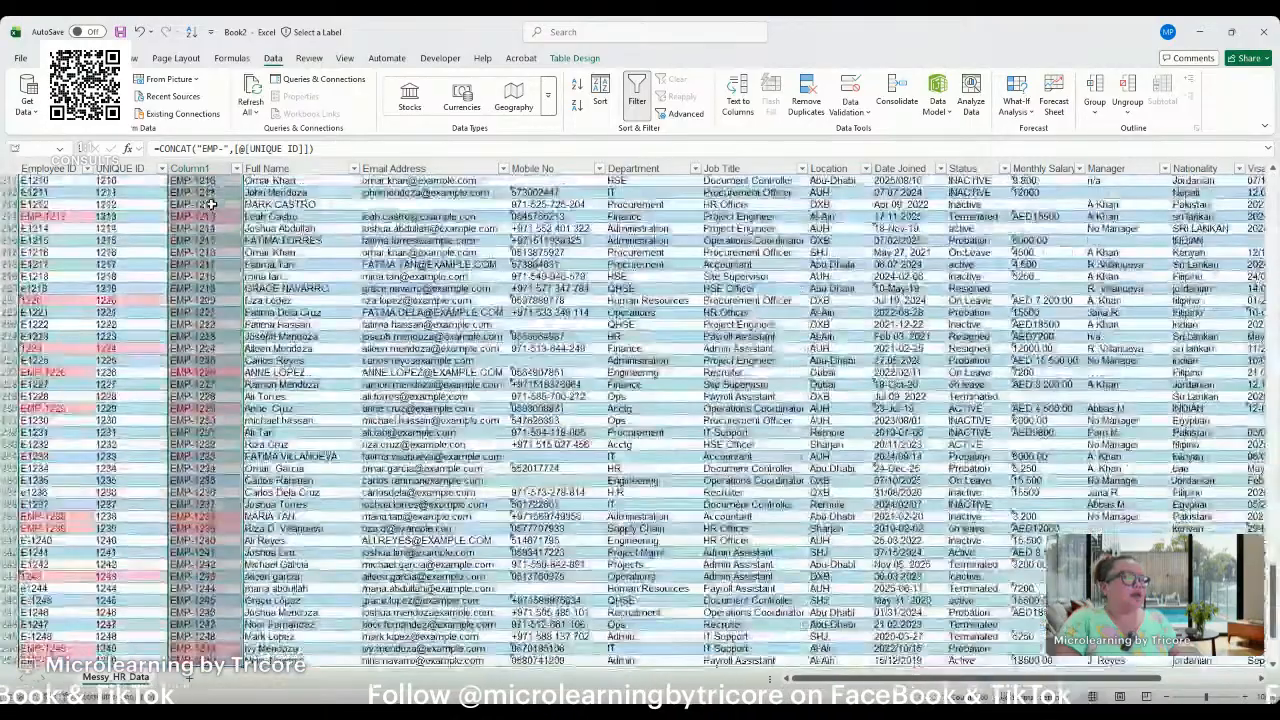
pyautogui.press('Delete')
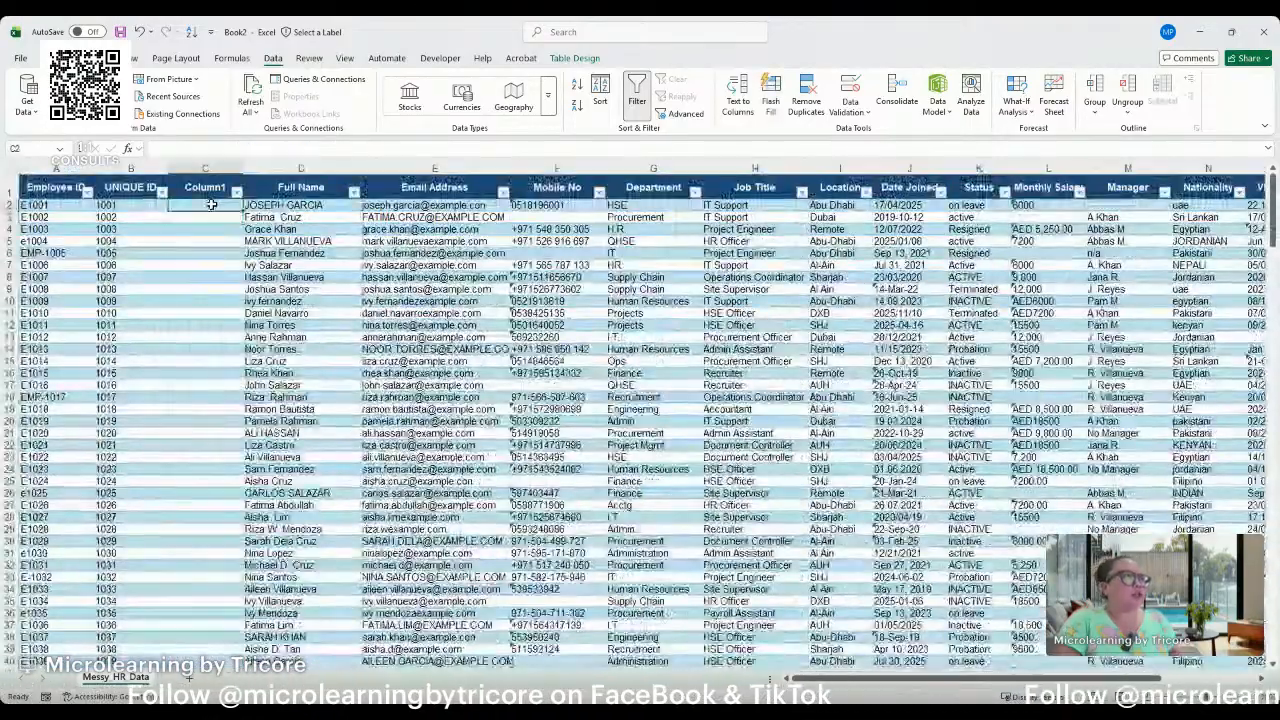
# Fill Column1 with the formula ="EMP-"&[@[UNIQUE ID]], entered in C2.
pyautogui.write('=')
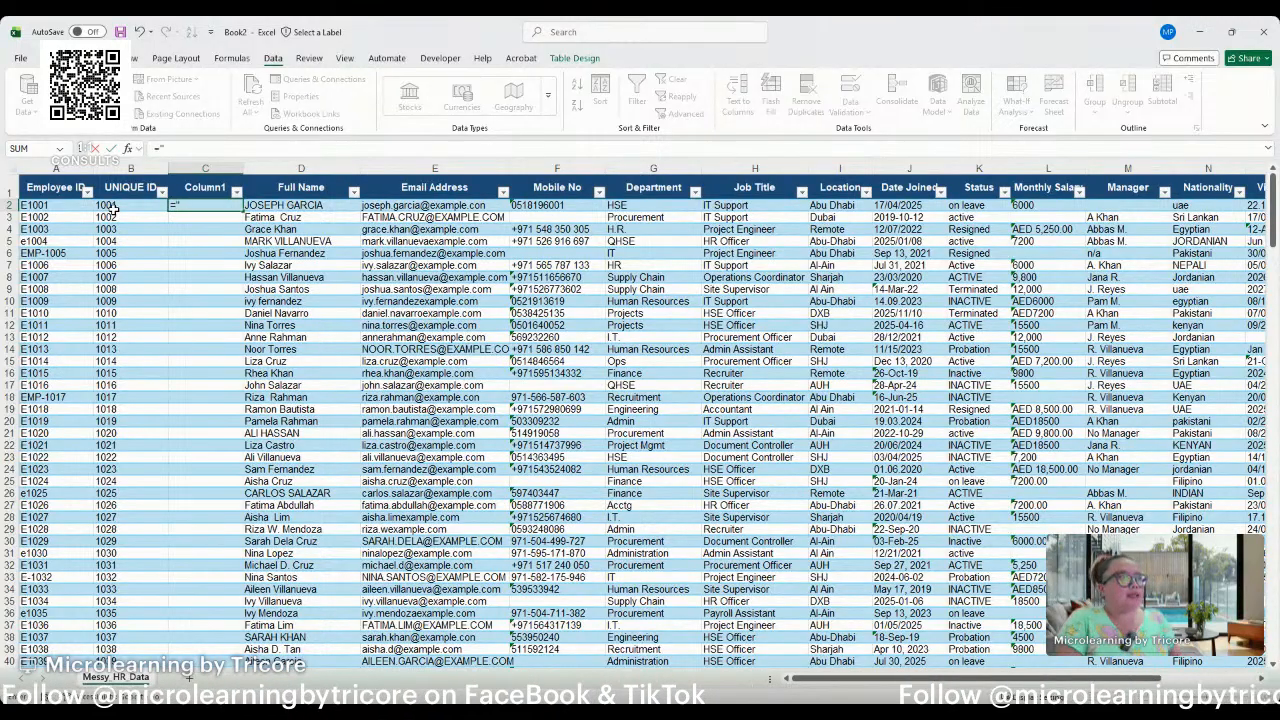
pyautogui.write('EMP')
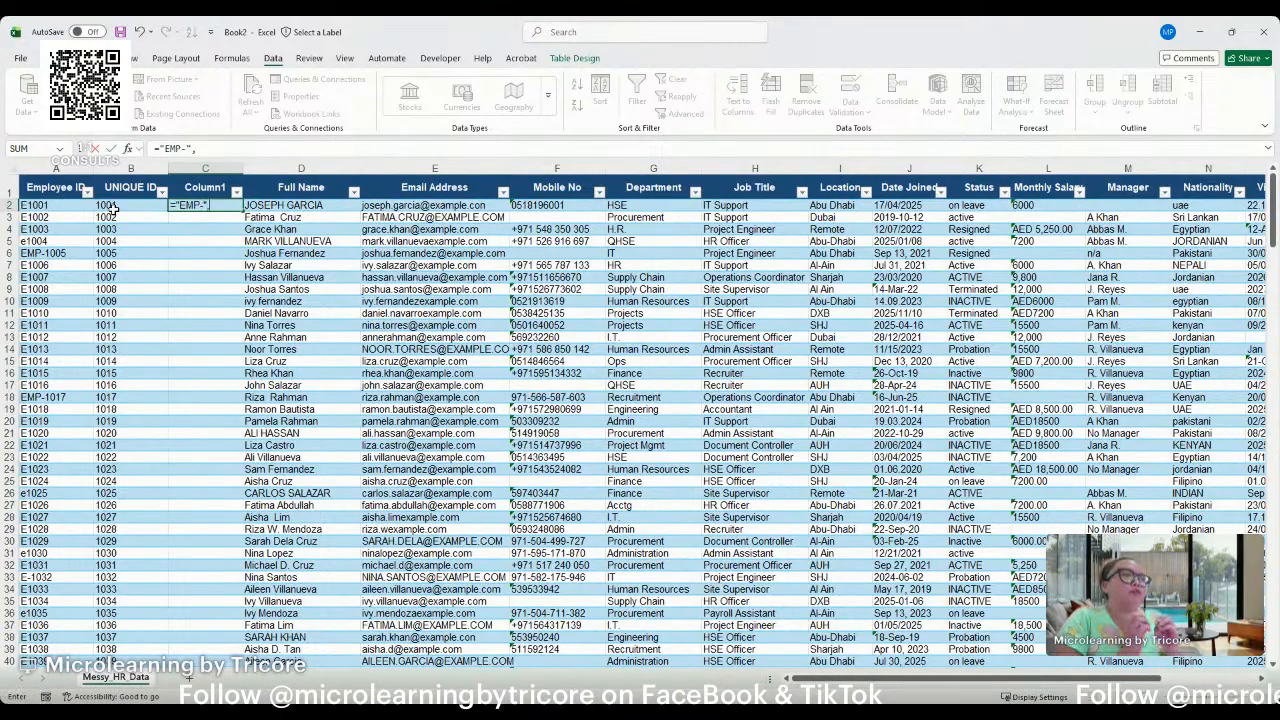
pyautogui.write('-"')
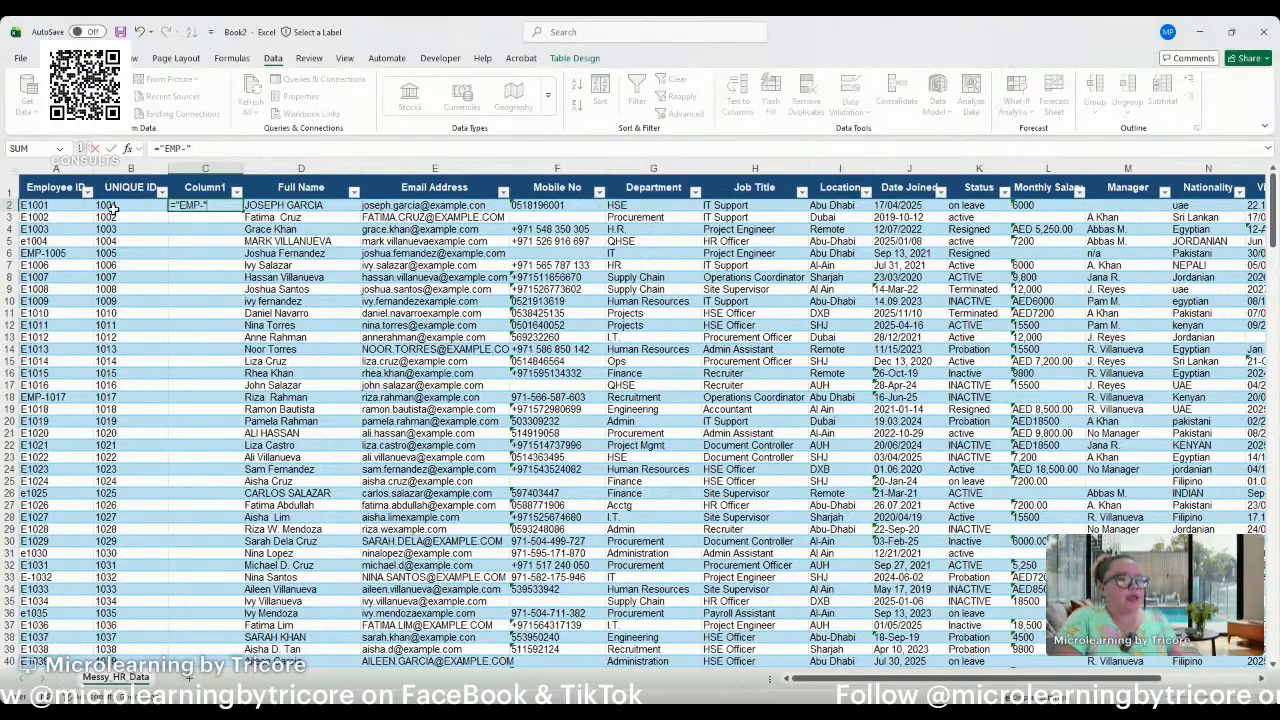
pyautogui.write('&')
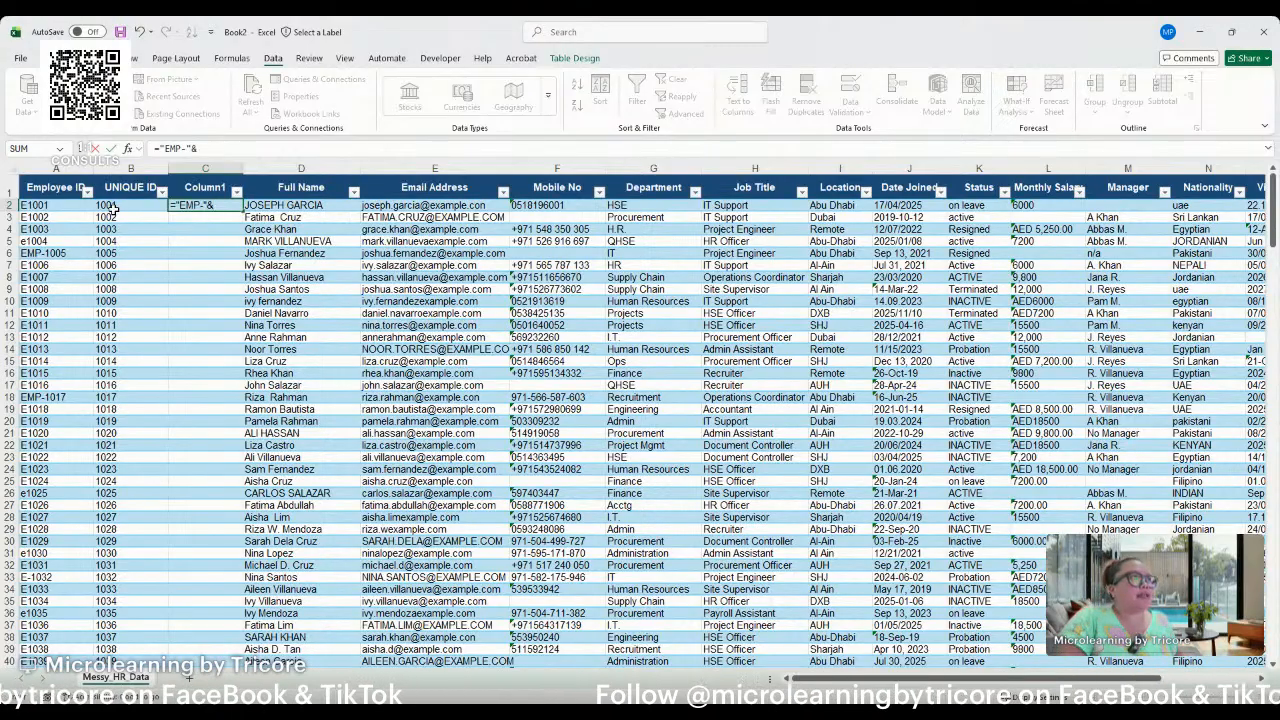
pyautogui.click(113, 207)
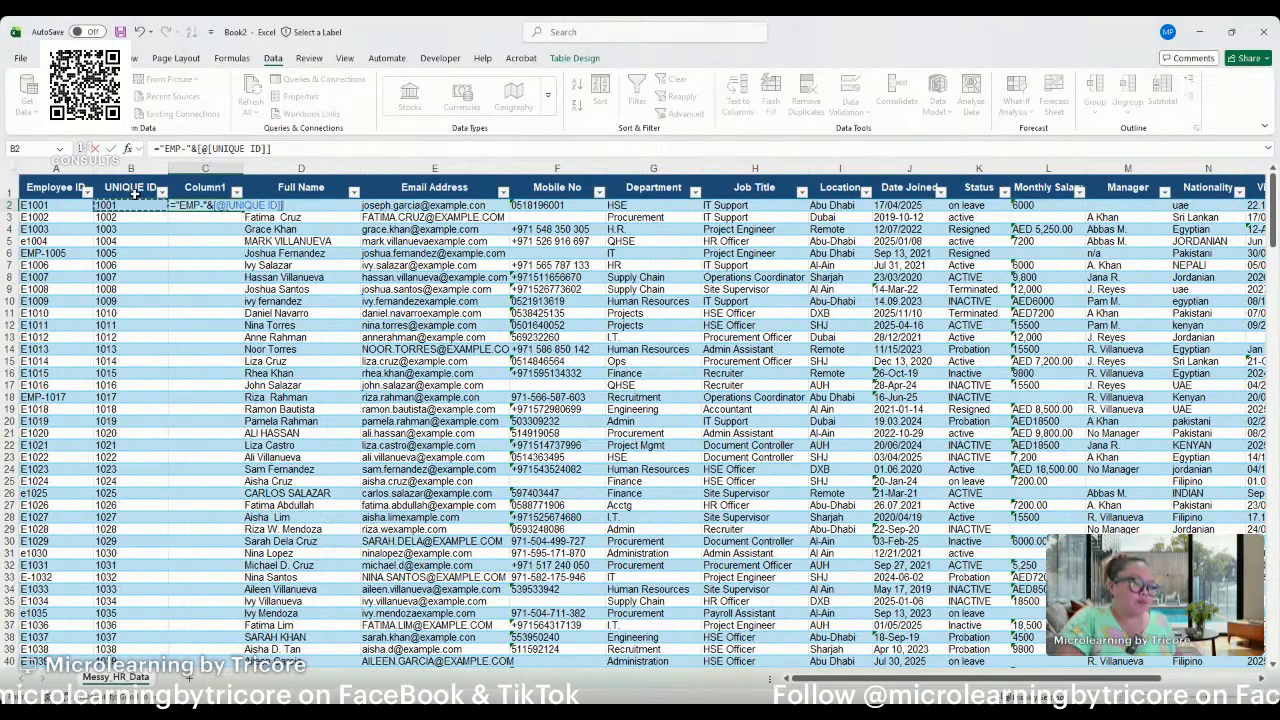
pyautogui.press('Return')
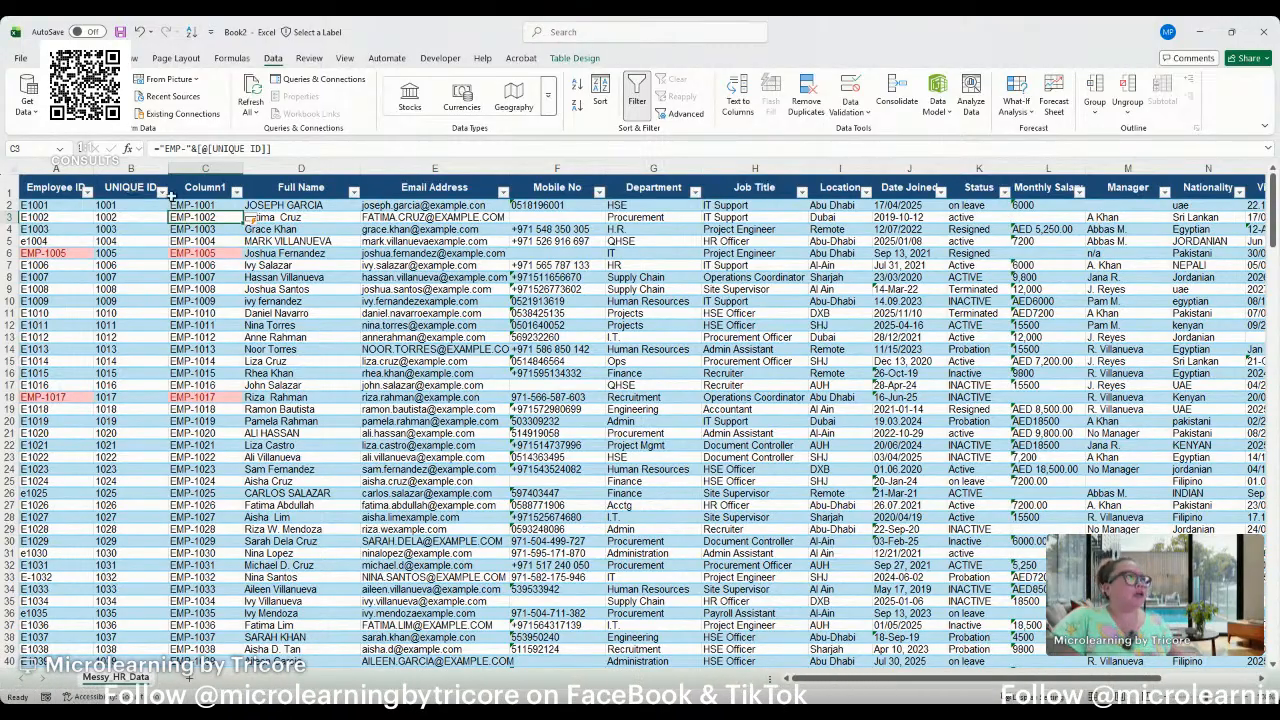
# Examine the highlighted duplicate values in Column1 against the matching entries in Employee ID.
pyautogui.click(213, 255)
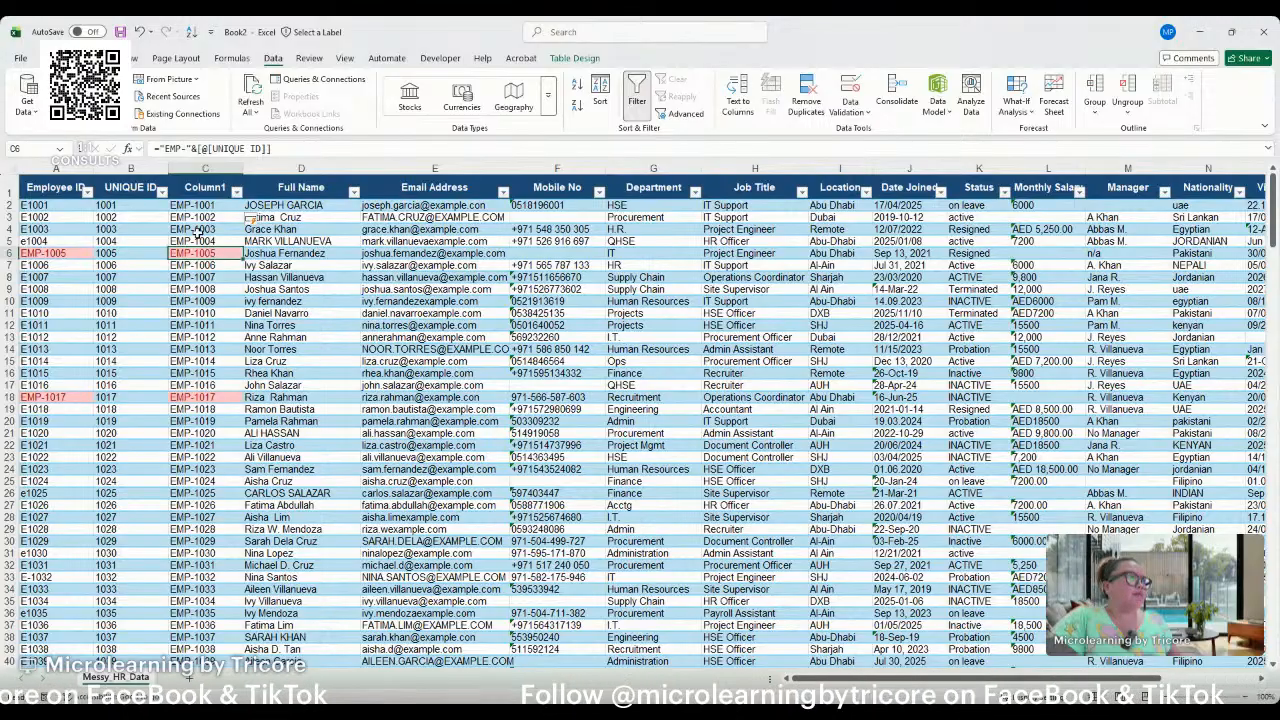
pyautogui.click(195, 174)
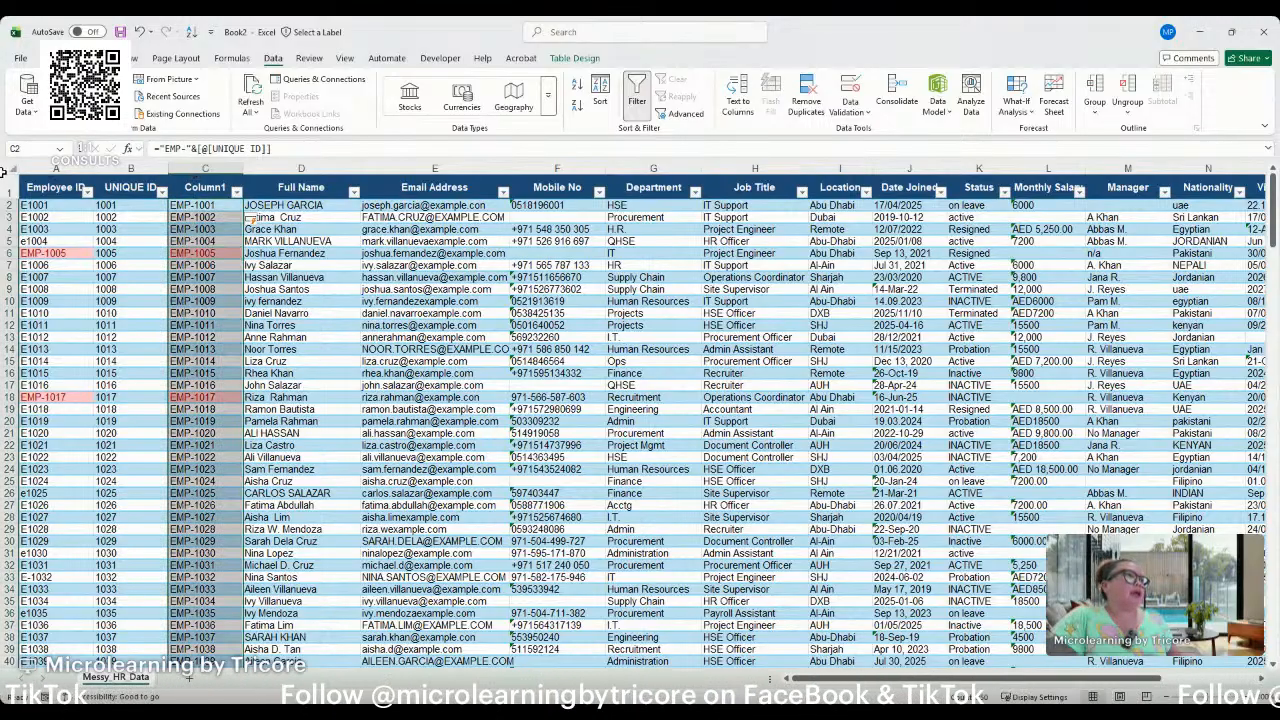
pyautogui.click(30, 178)
pyautogui.click(211, 257)
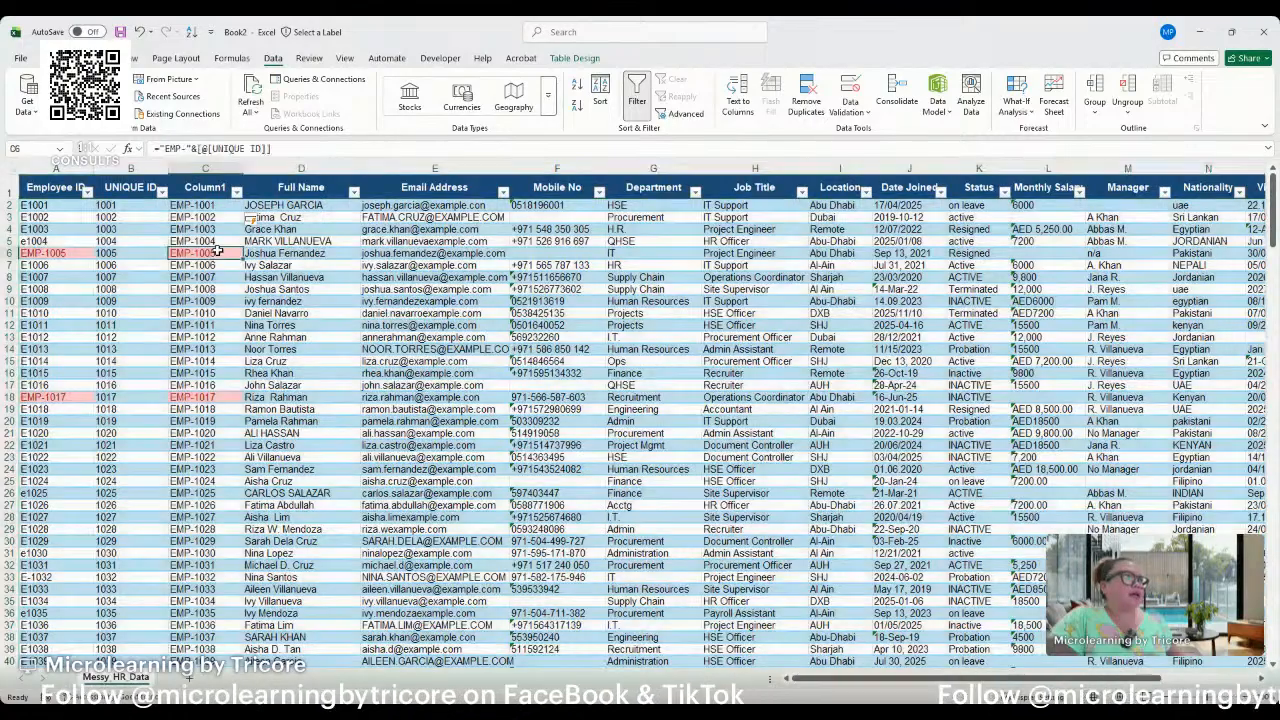
pyautogui.scroll(-3, 213, 270)
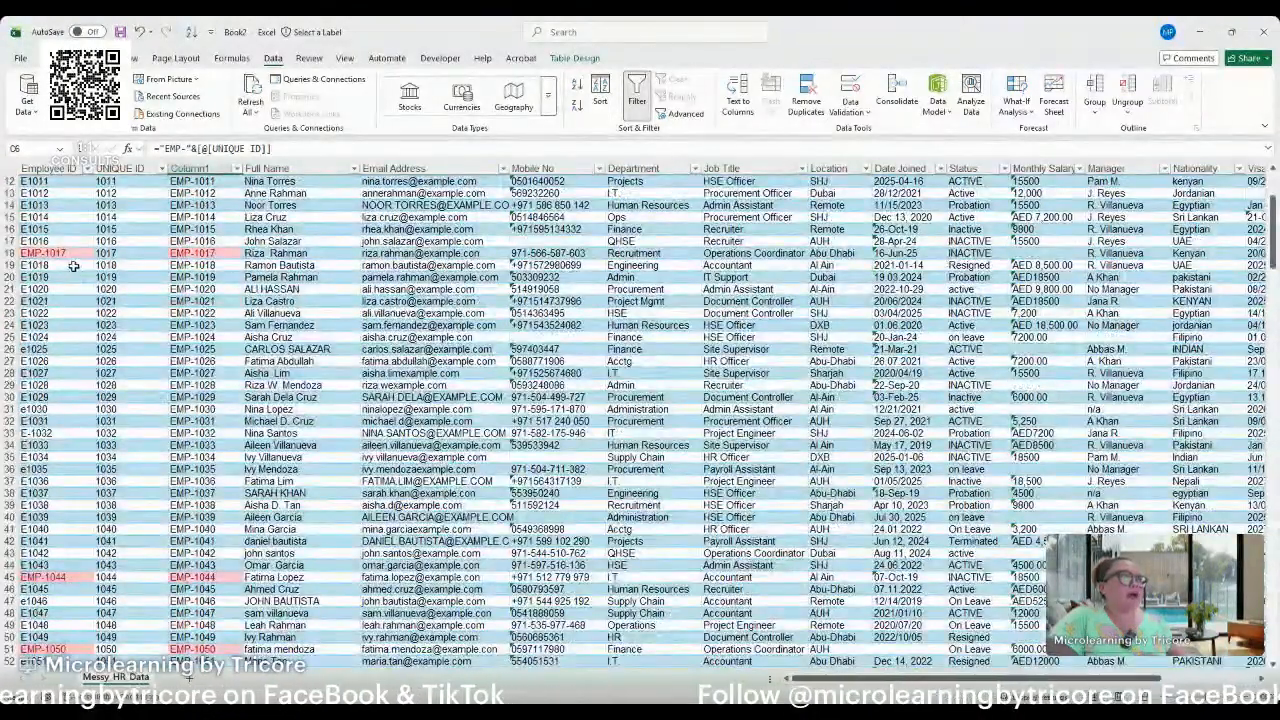
pyautogui.click(192, 243)
pyautogui.scroll(-8, 195, 255)
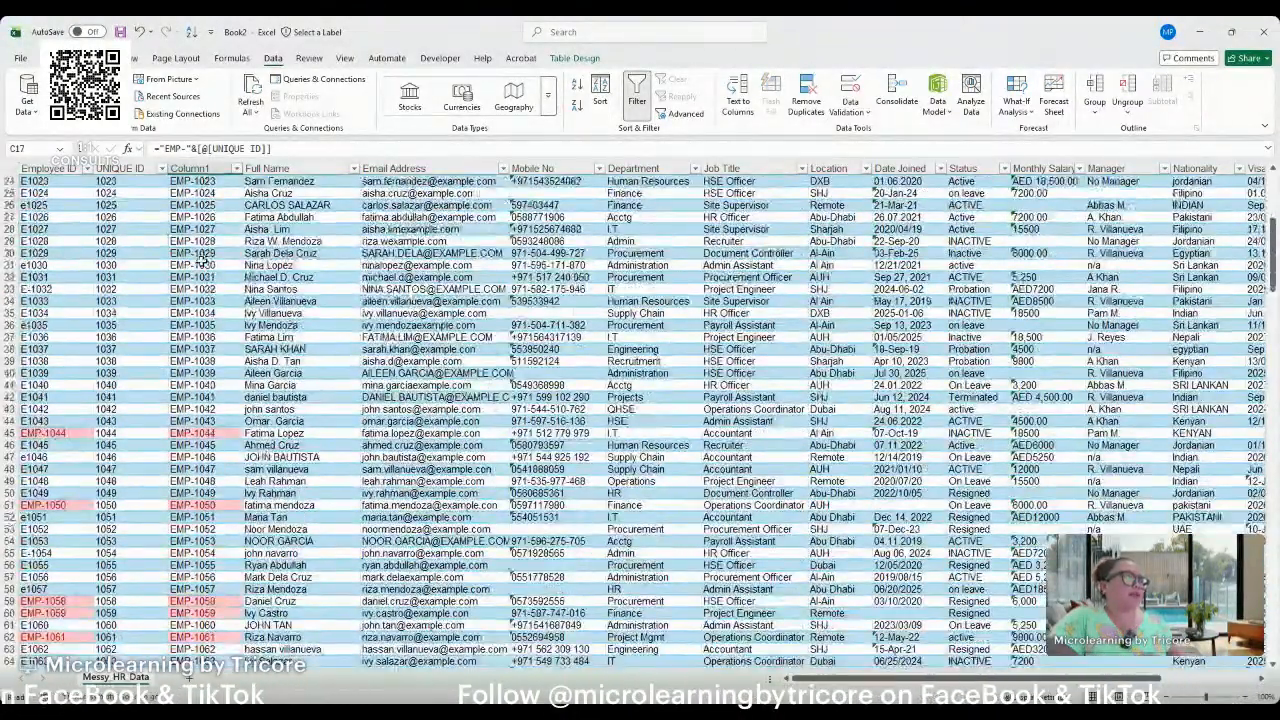
pyautogui.scroll(12, 203, 281)
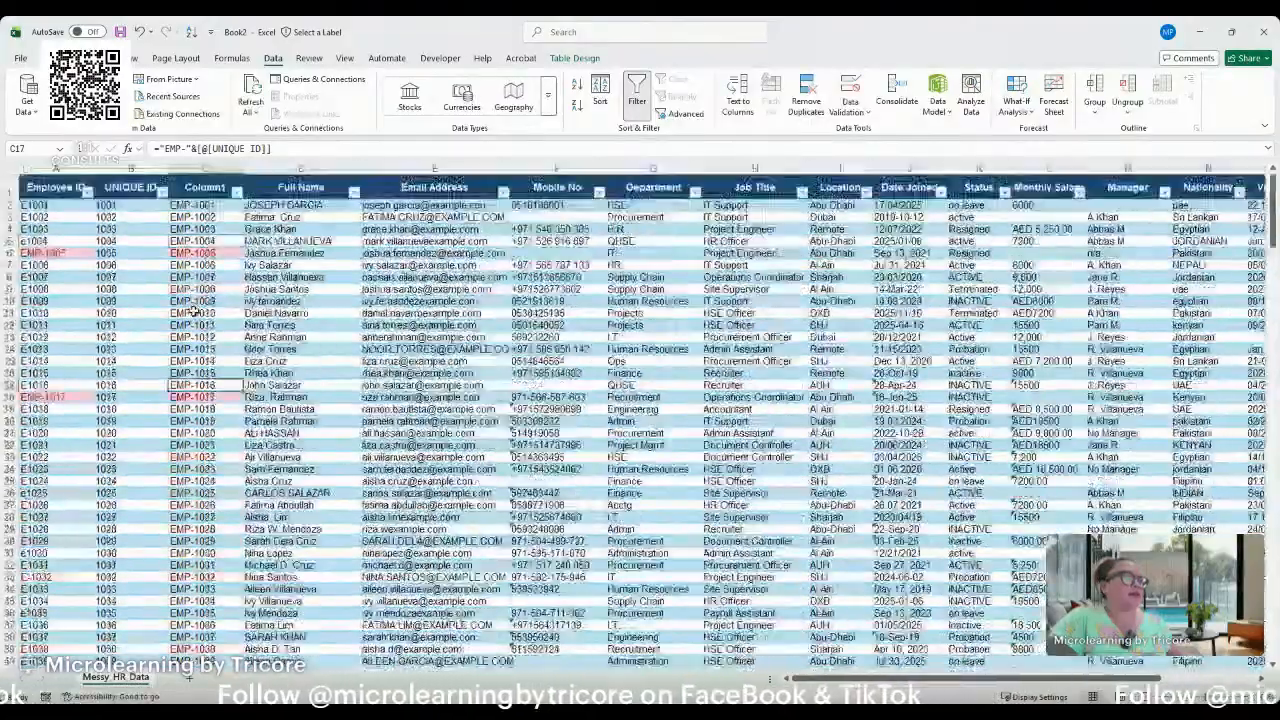
# Clear the conditional formatting rules from the whole HR data table.
pyautogui.click(20, 180)
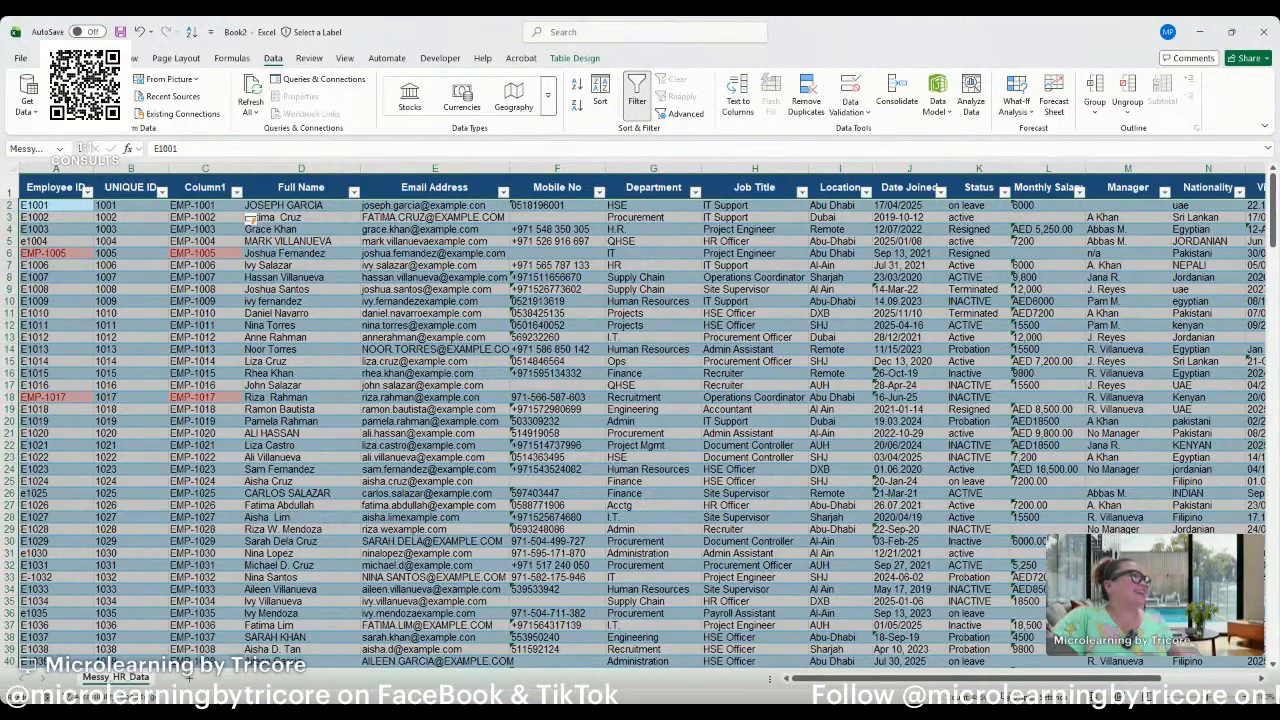
pyautogui.click(58, 58)
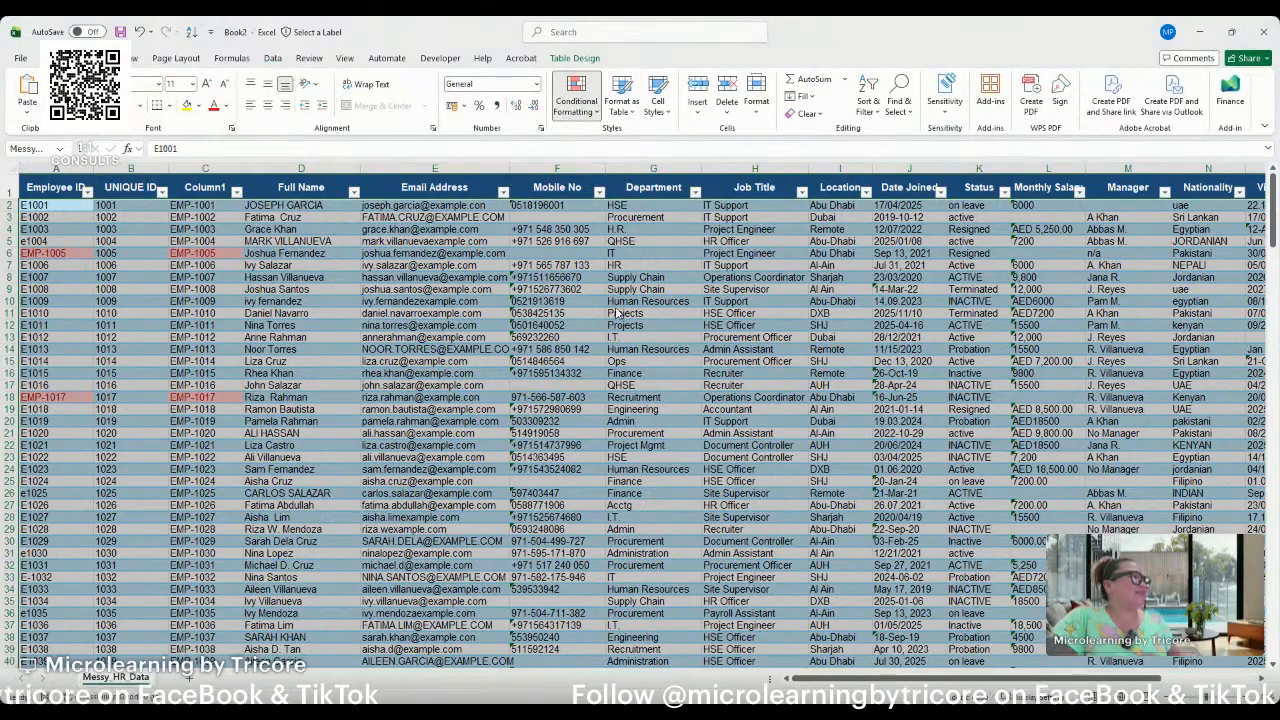
pyautogui.click(741, 321)
# Examine how the Column1 and UNIQUE ID formulas depend on the Employee ID column.
pyautogui.click(200, 183)
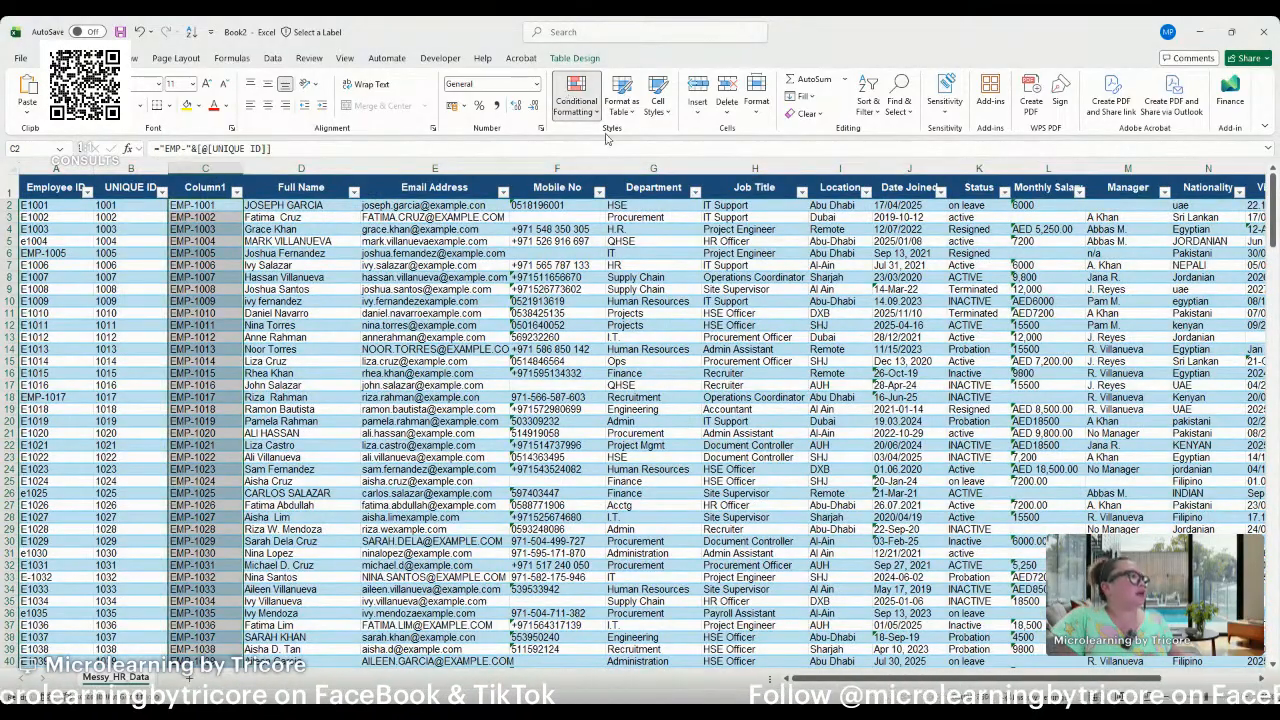
pyautogui.click(230, 277)
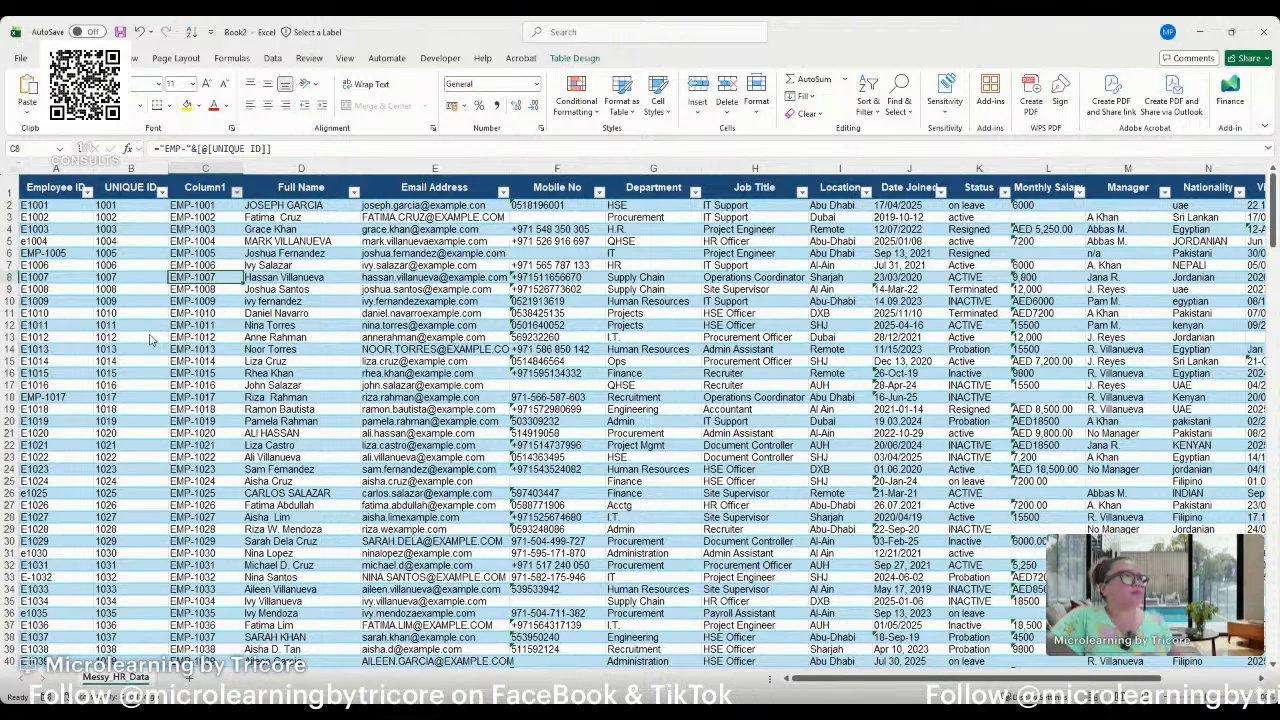
pyautogui.click(184, 178)
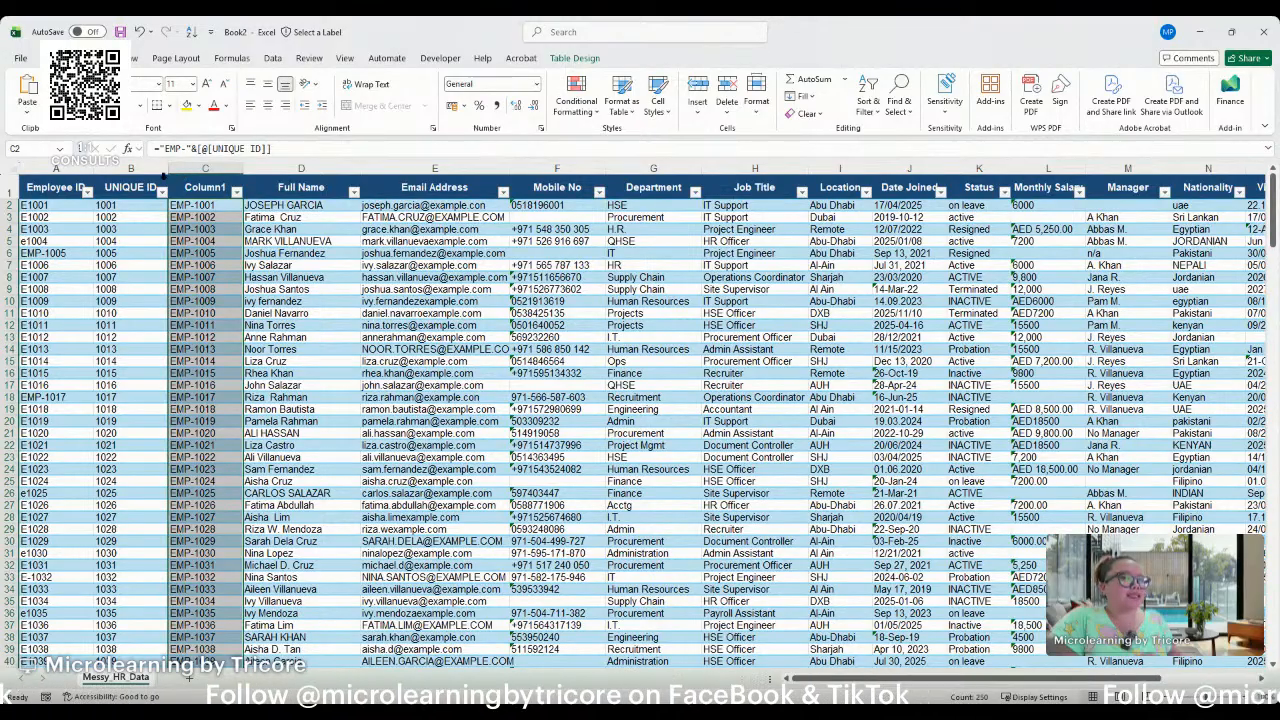
pyautogui.moveTo(56, 189); pyautogui.dragTo(133, 183)
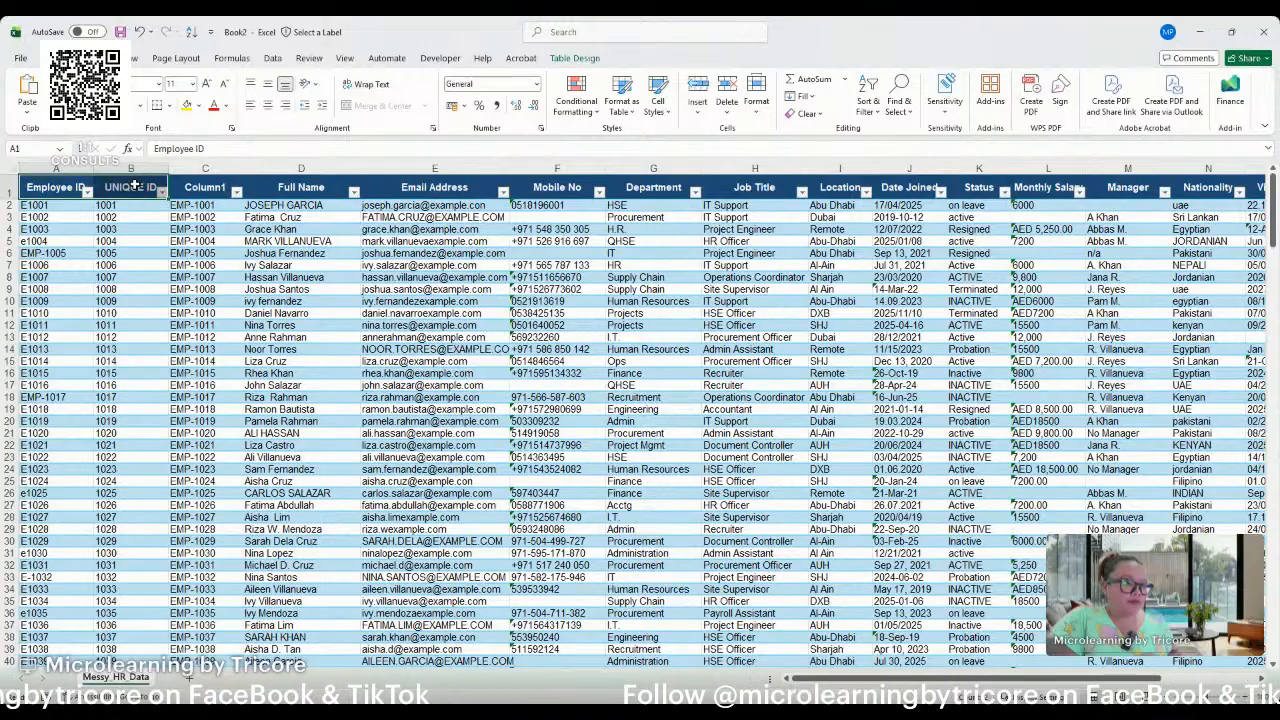
pyautogui.click(170, 187)
pyautogui.moveTo(167, 187); pyautogui.dragTo(88, 193)
pyautogui.click(107, 207)
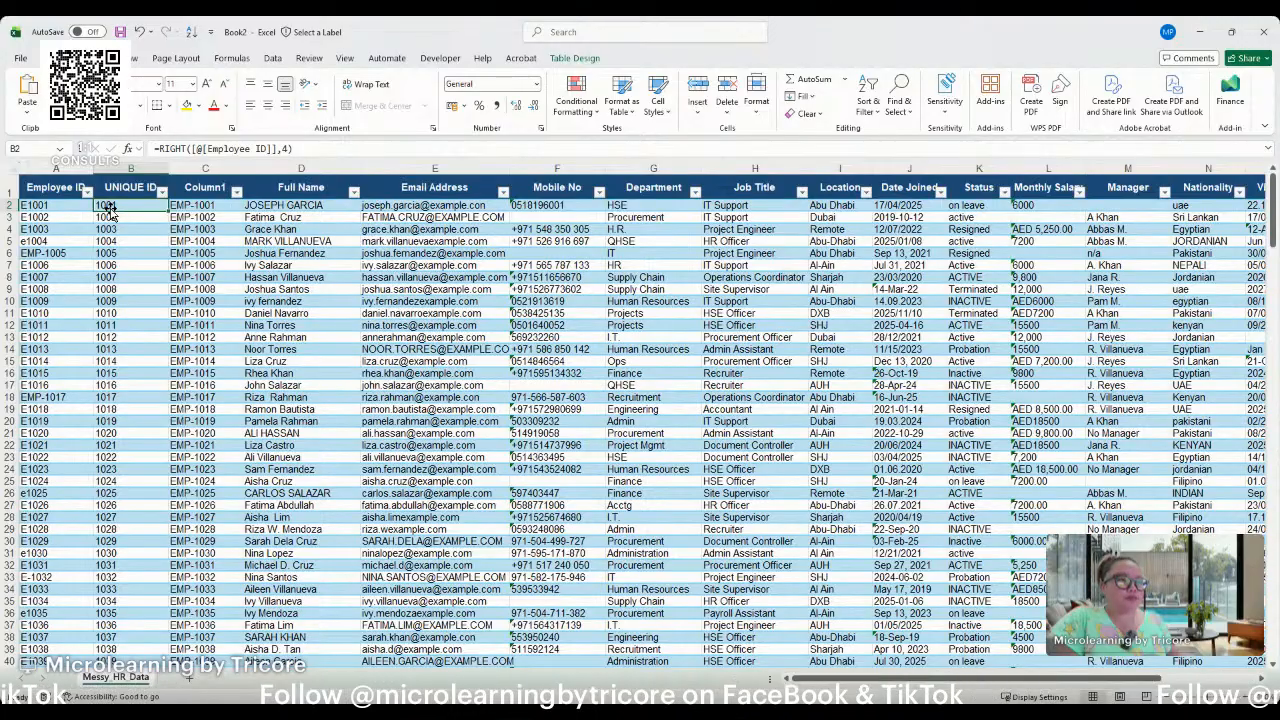
pyautogui.click(71, 176)
pyautogui.click(71, 176)
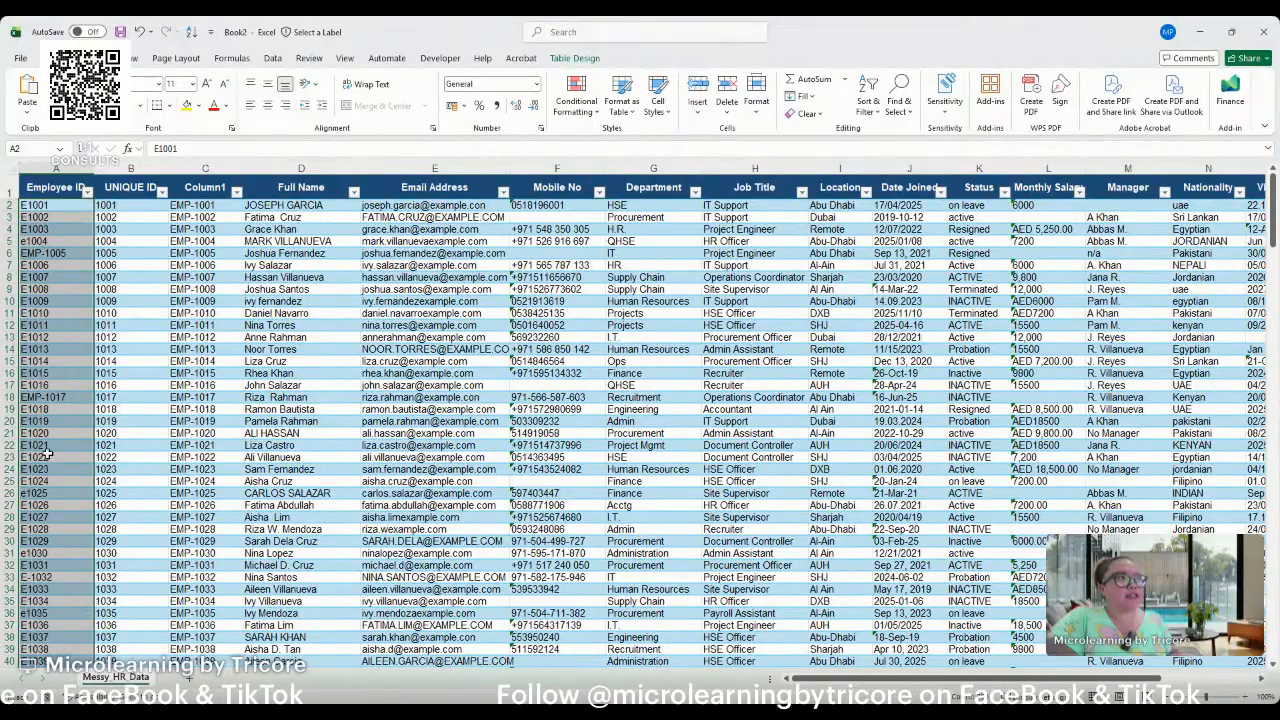
pyautogui.click(204, 176)
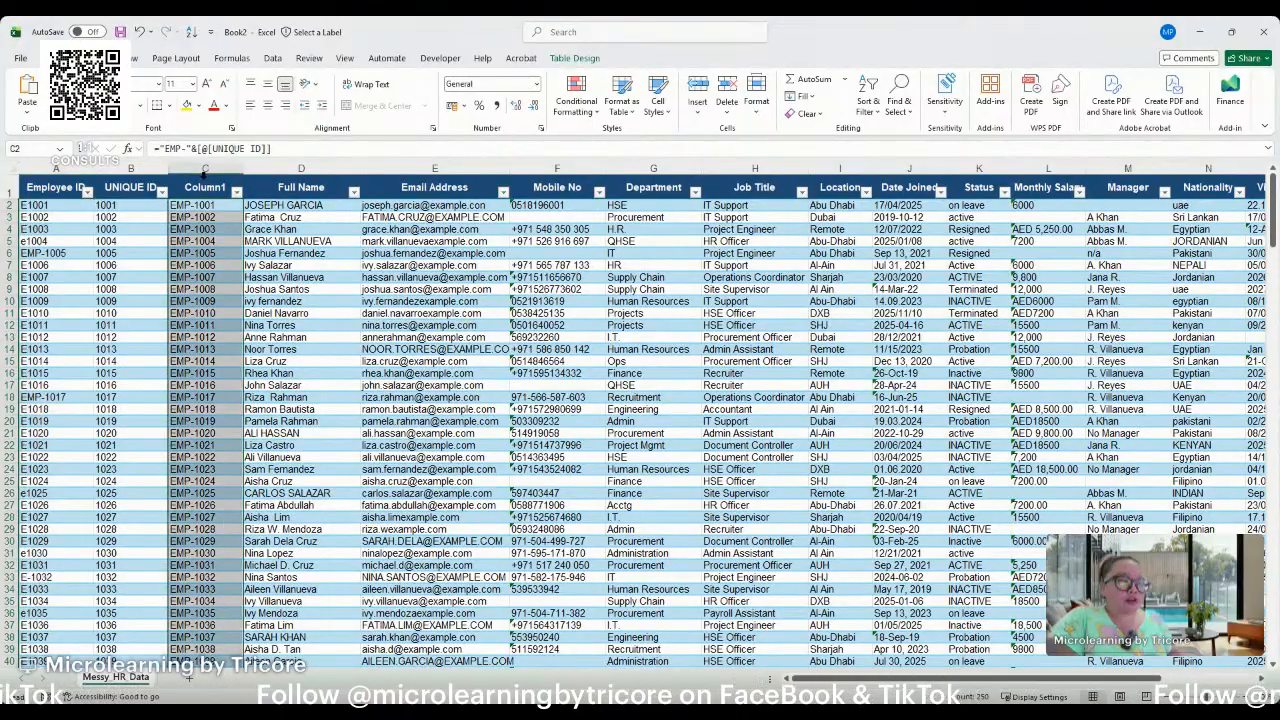
pyautogui.click(203, 187)
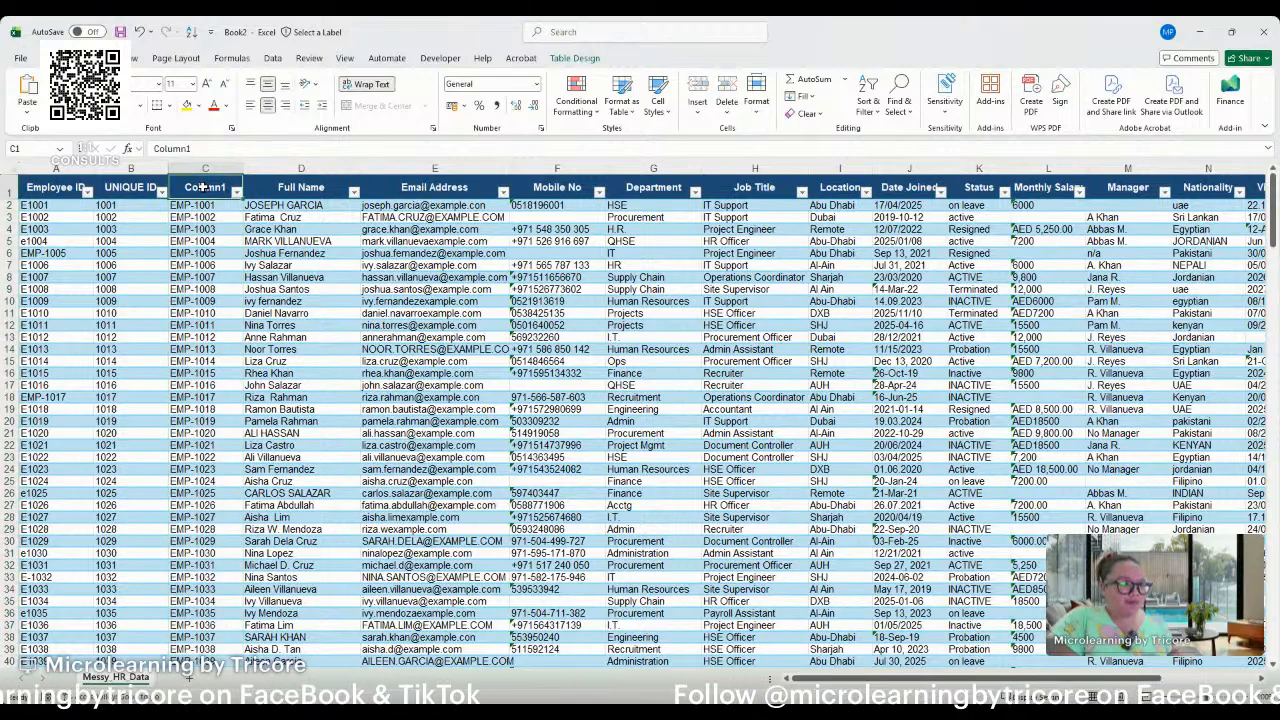
pyautogui.click(203, 214)
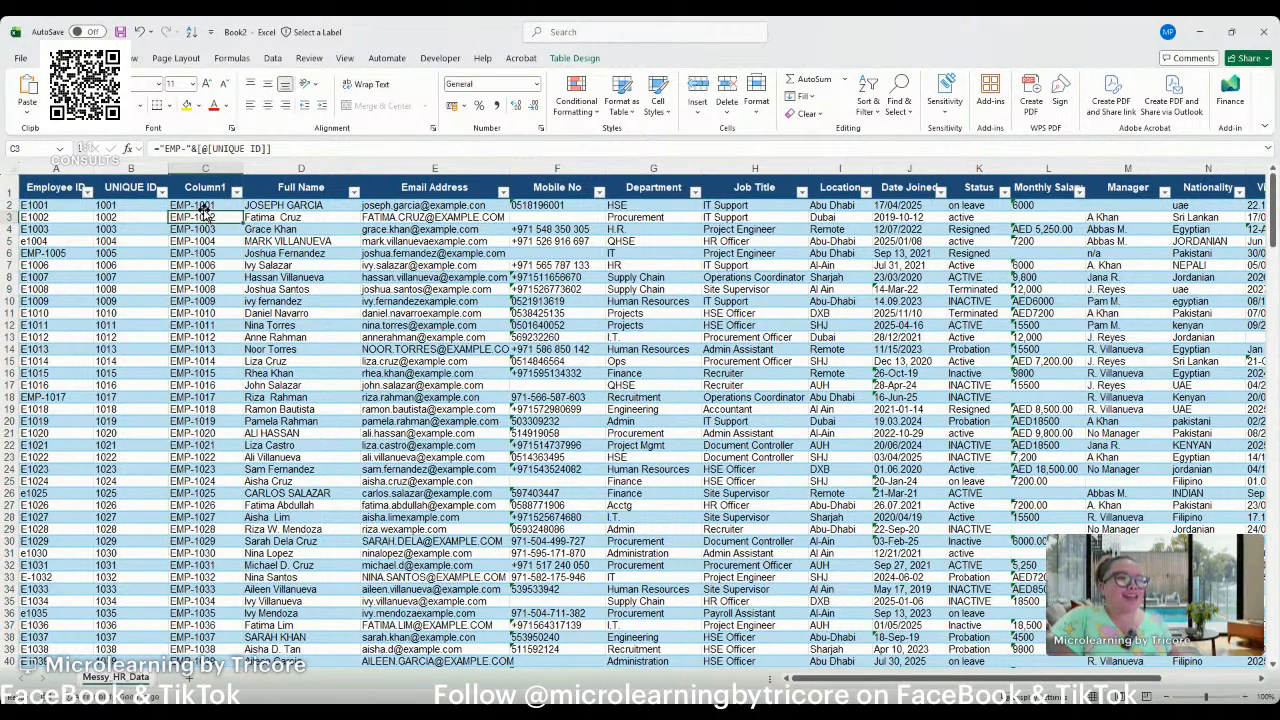
pyautogui.click(203, 205)
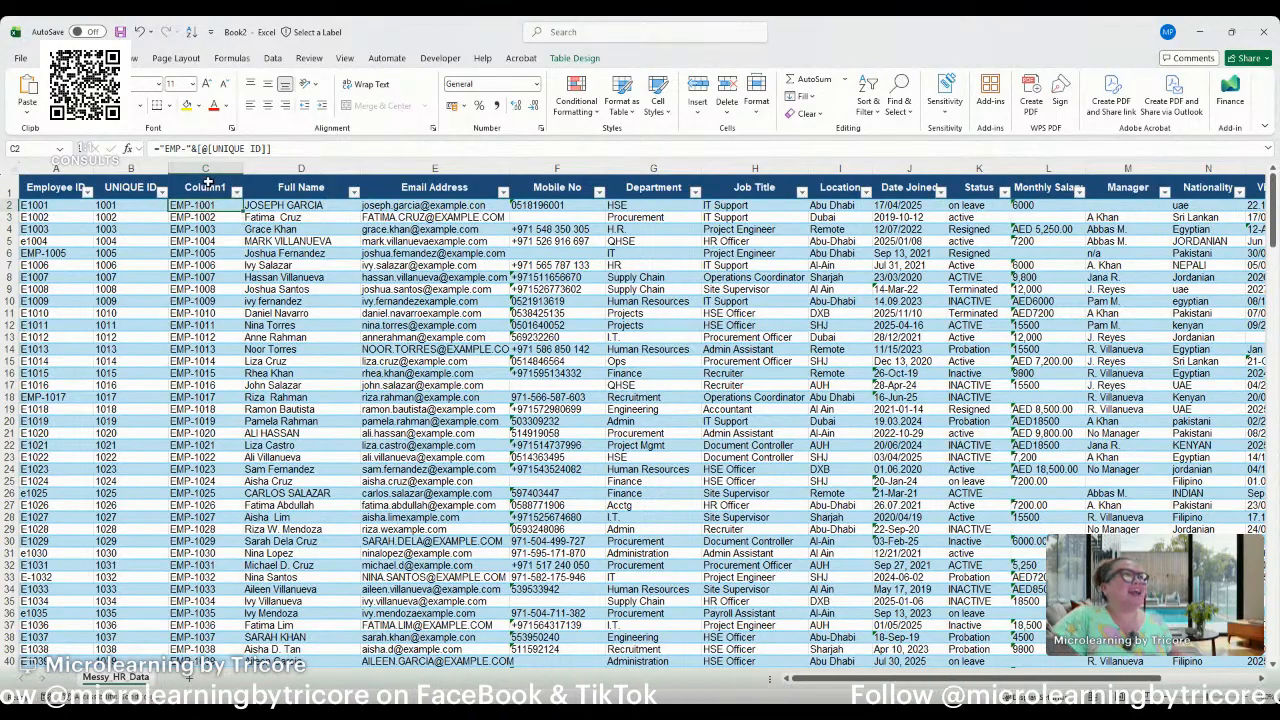
pyautogui.click(207, 183)
pyautogui.click(117, 213)
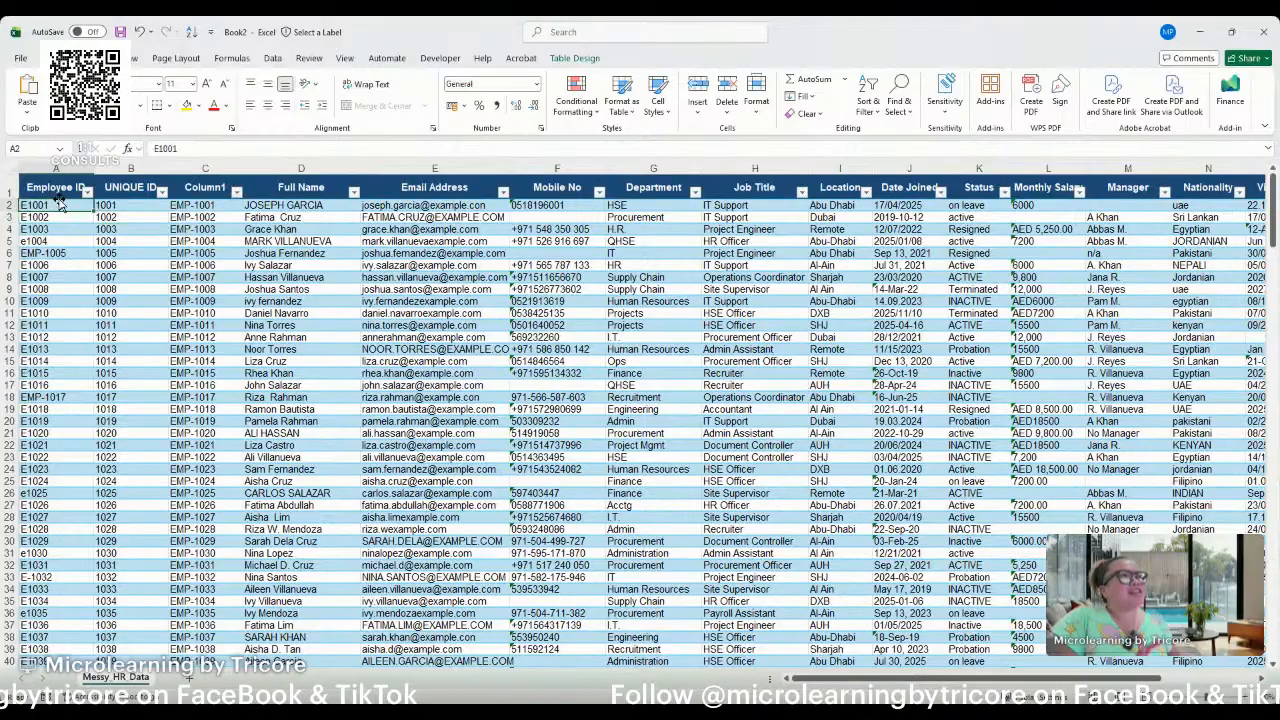
pyautogui.moveTo(57, 187); pyautogui.dragTo(129, 181)
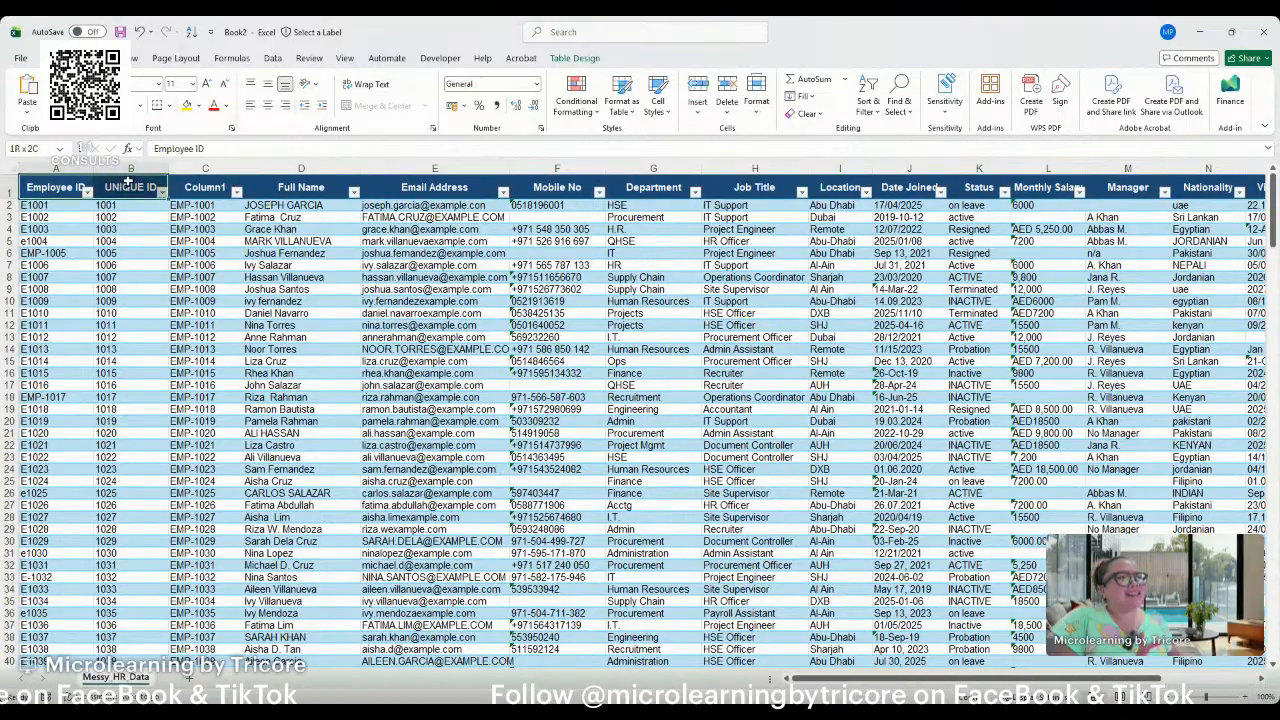
pyautogui.click(190, 187)
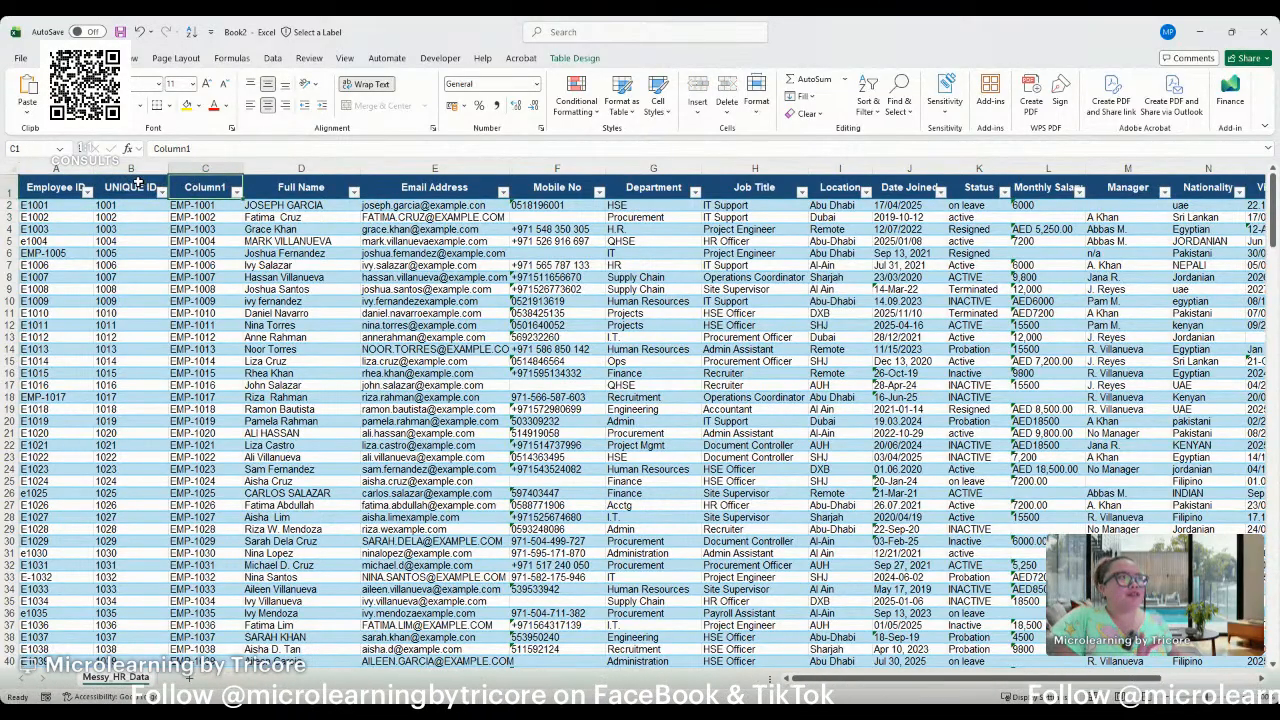
# Replace the formulas in the UNIQUE ID and Column1 data with static values by copying and pasting them in place.
pyautogui.click(117, 207)
pyautogui.moveTo(117, 207); pyautogui.dragTo(201, 177)
pyautogui.hotkey('ctrl', 'c')
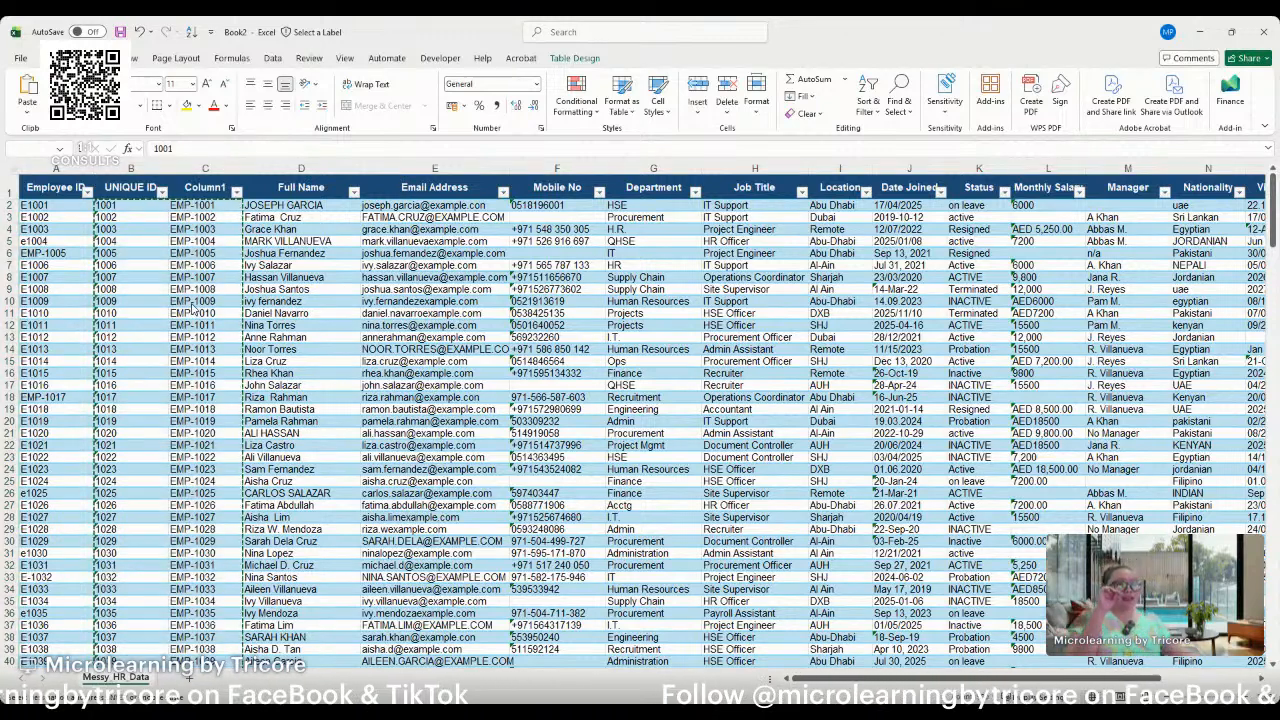
pyautogui.click(149, 231)
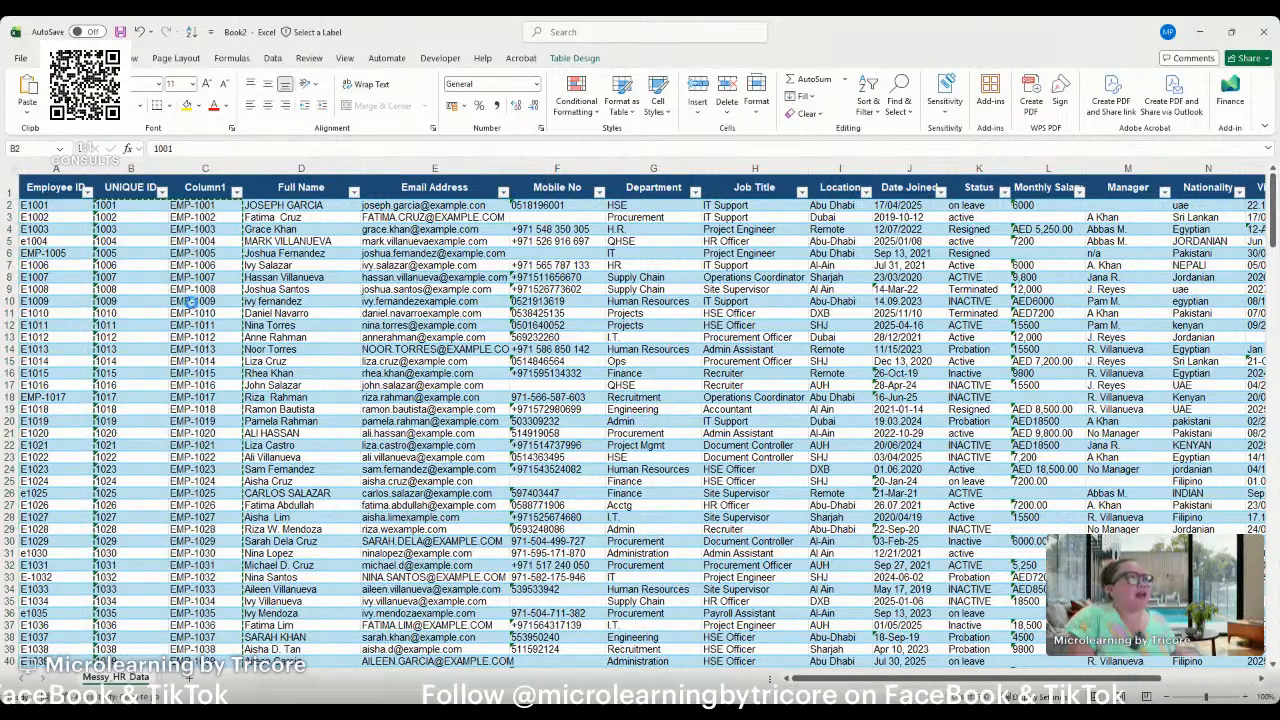
# Delete the original Employee ID and UNIQUE ID columns, keeping Column1 with the EMP- prefixed values.
pyautogui.click(141, 216)
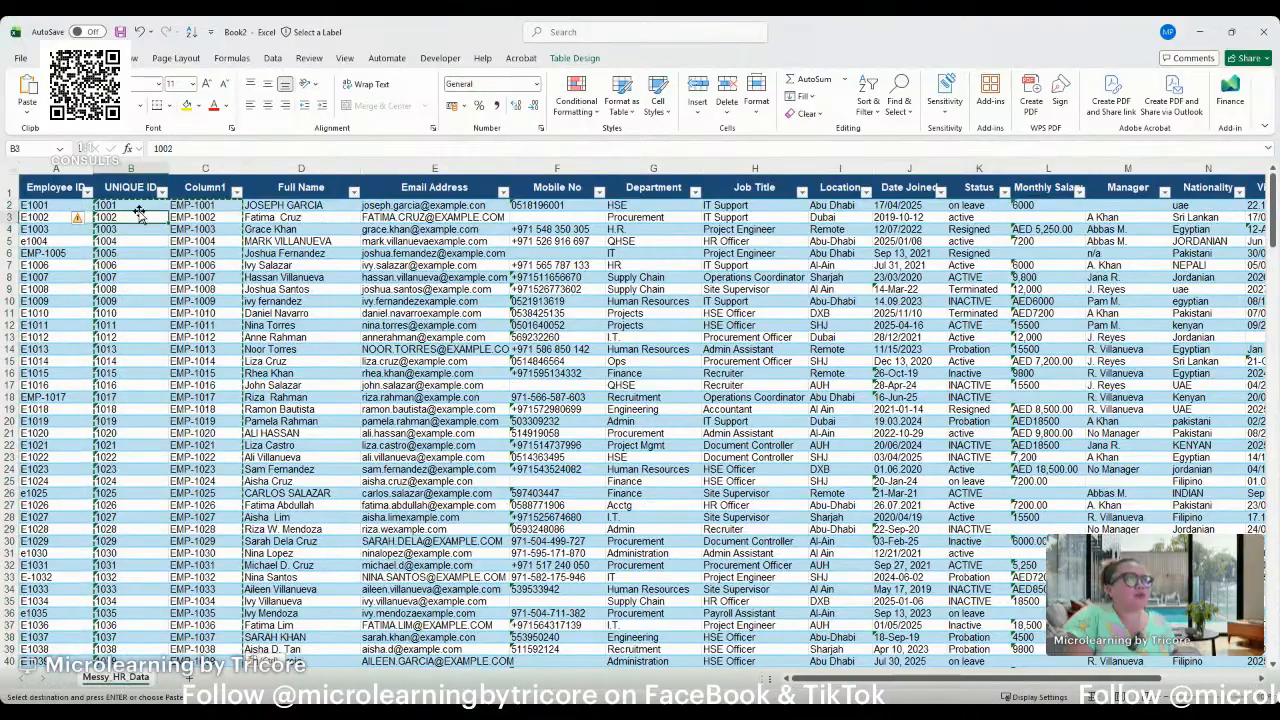
pyautogui.click(193, 205)
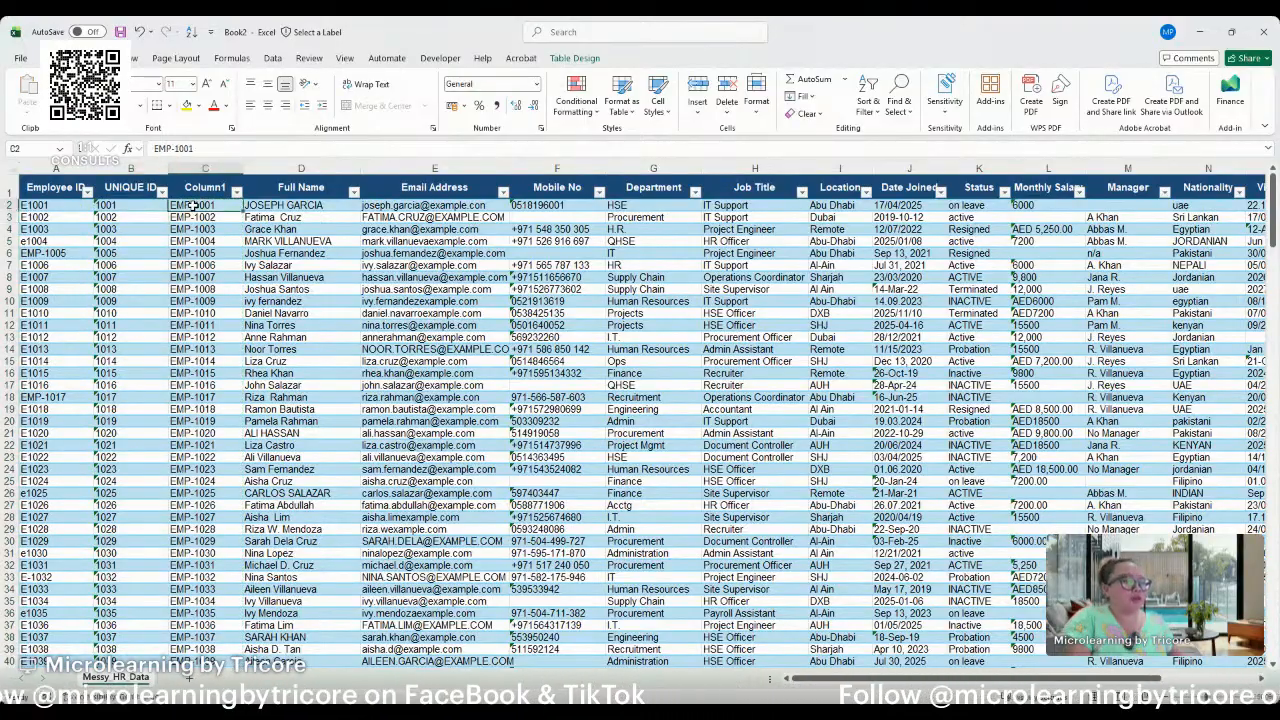
pyautogui.moveTo(25, 168); pyautogui.dragTo(132, 168)
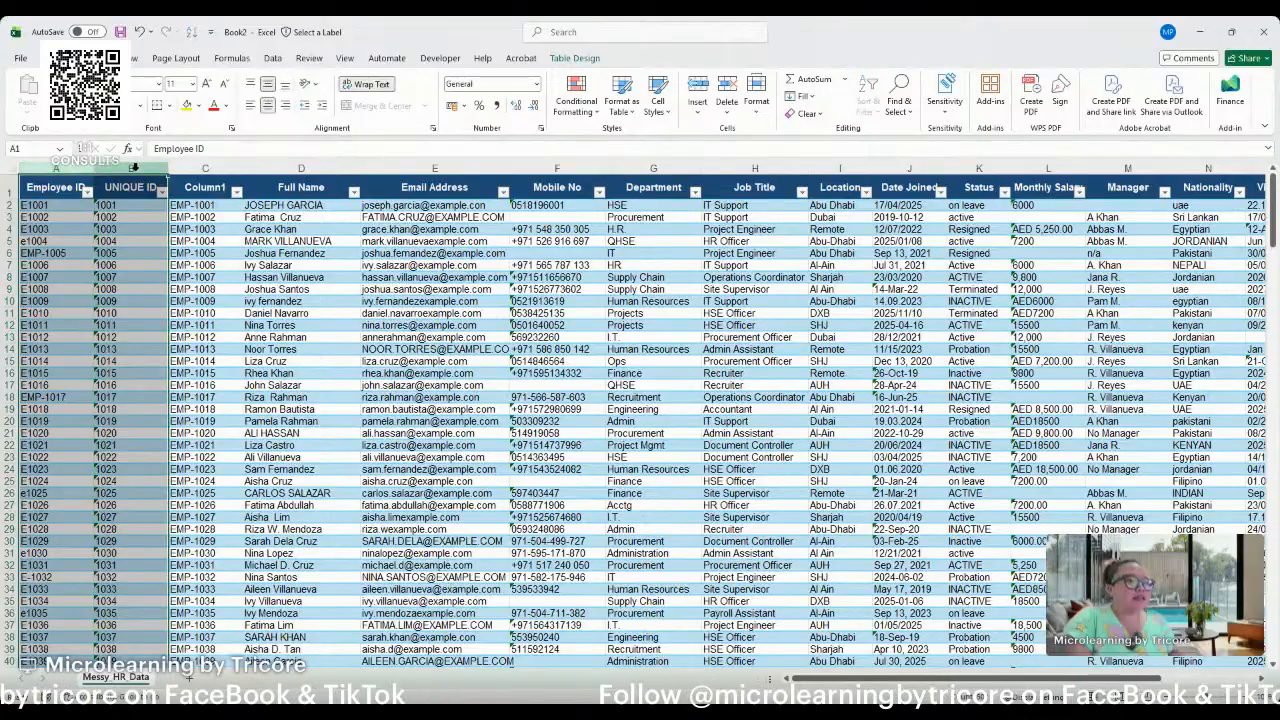
pyautogui.hotkey('ctrl', '-')
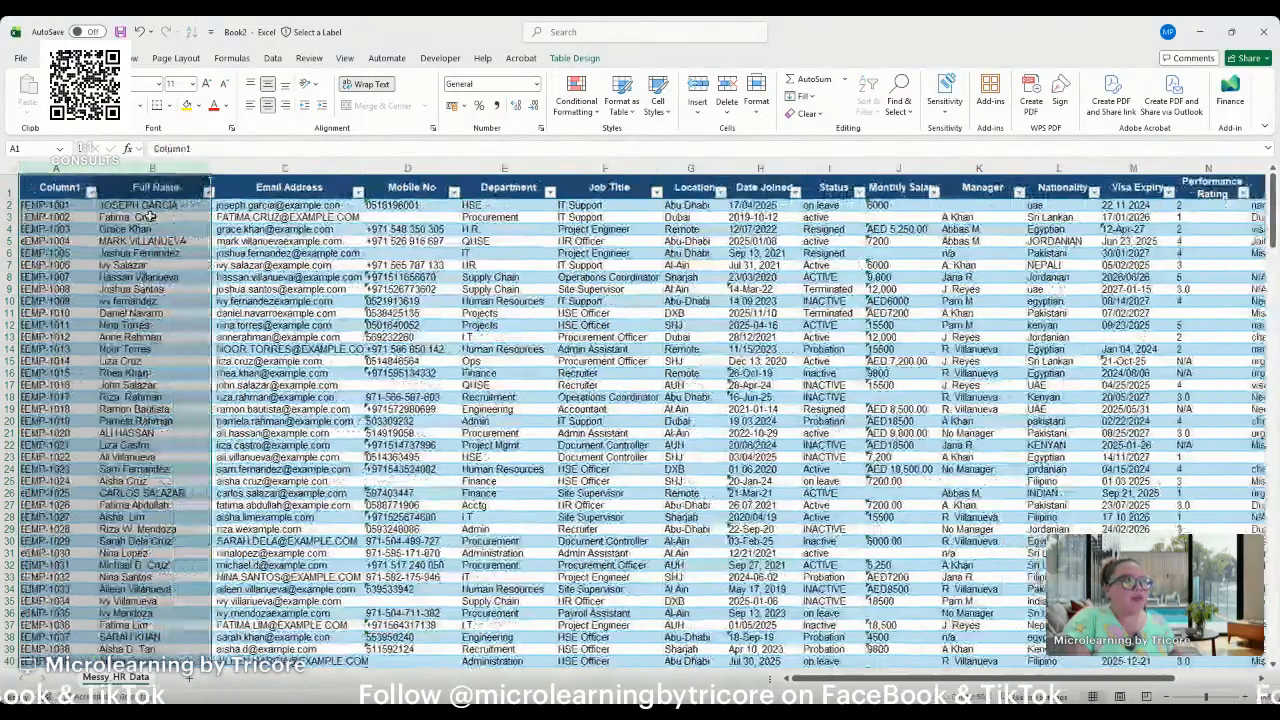
# Rename the Column1 header above the EMP- prefixed values as Employee ID.
pyautogui.click(71, 190)
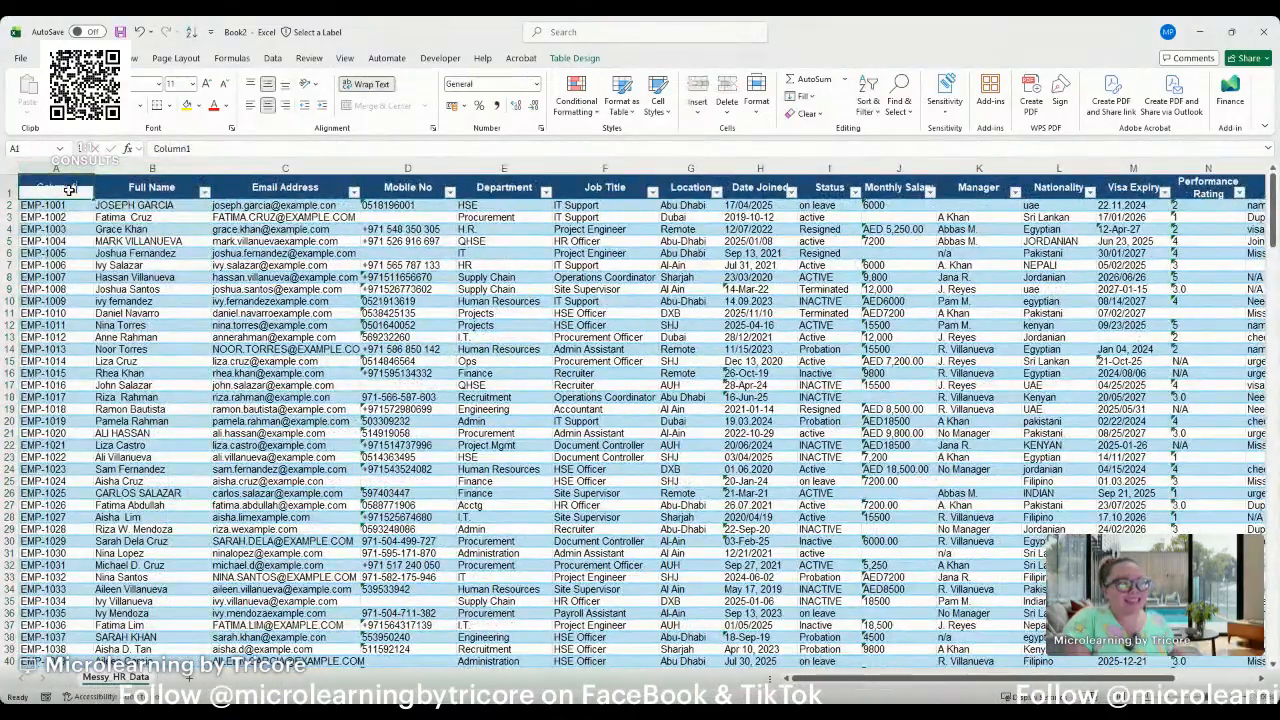
pyautogui.write('Employee ID')
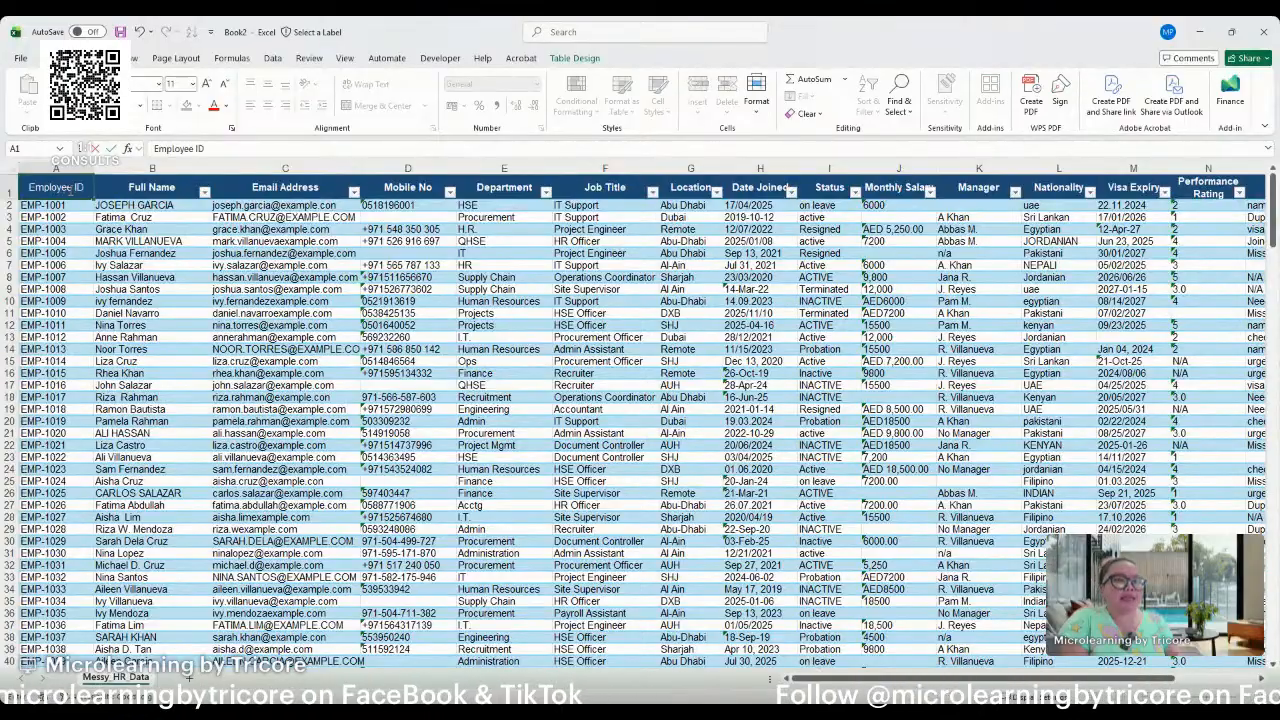
pyautogui.press('Return')
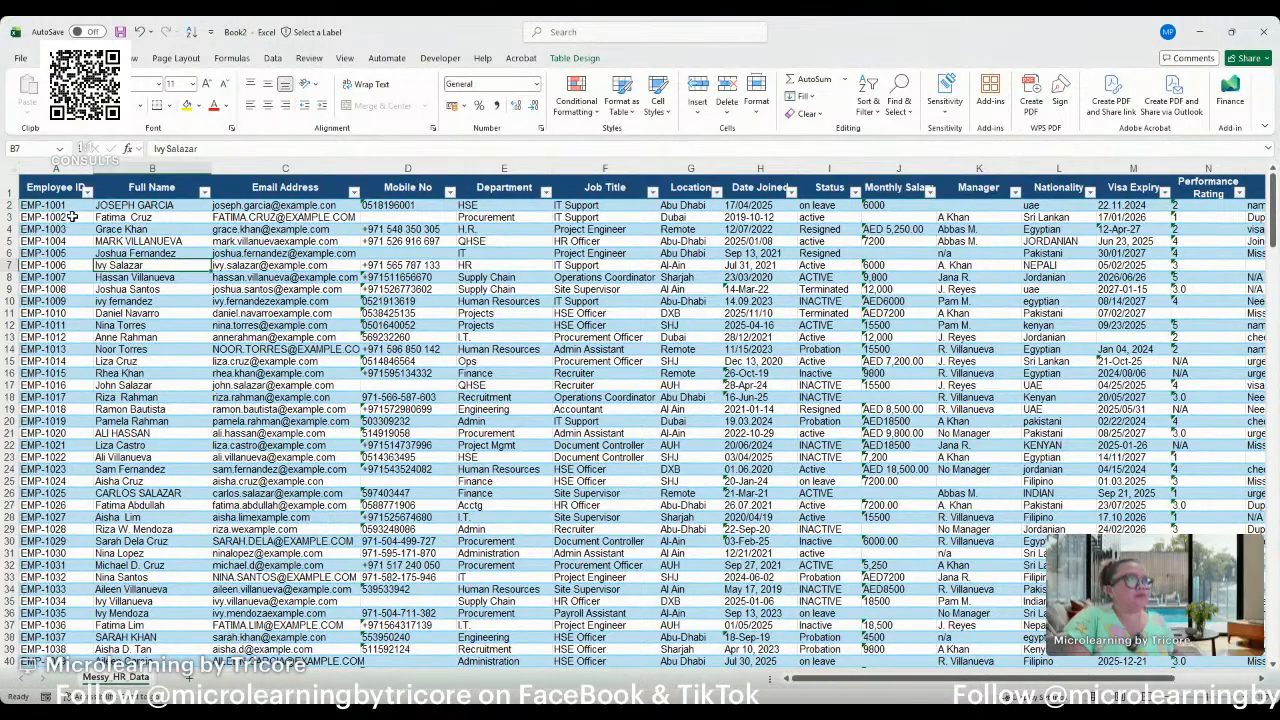
pyautogui.click(70, 196)
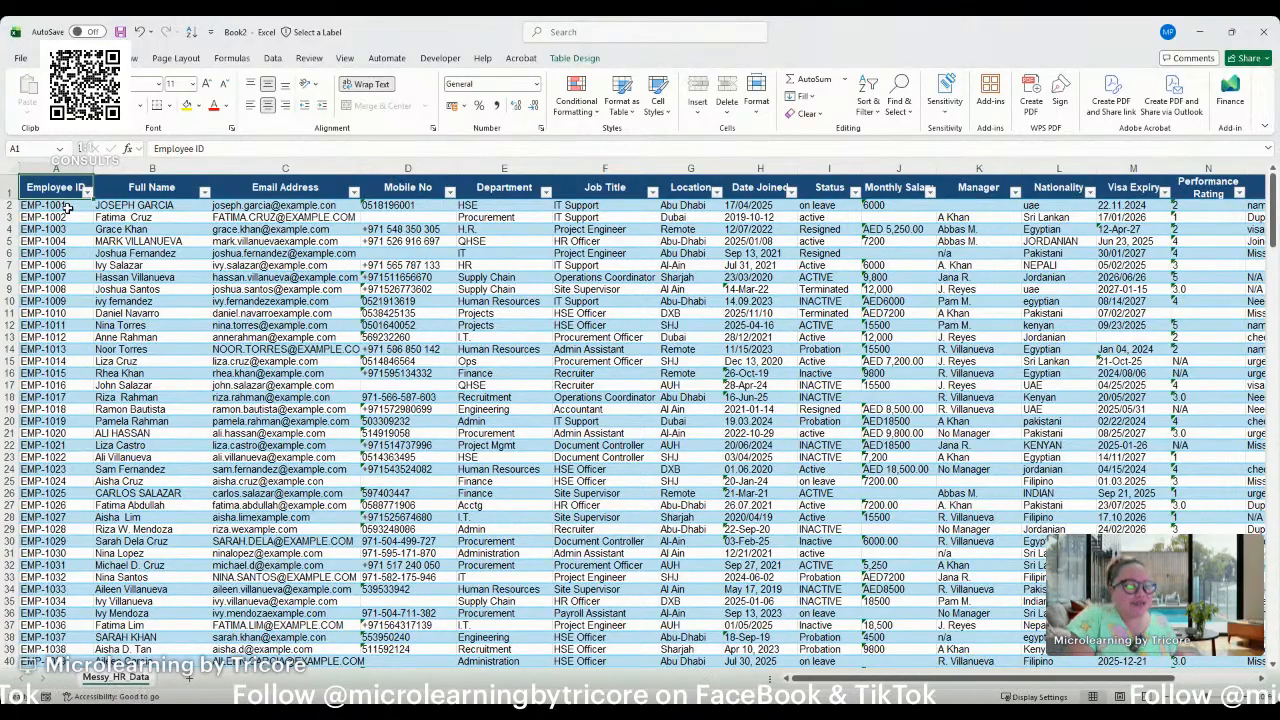
# Insert a blank table column between Full Name and Email Address.
pyautogui.click(102, 185)
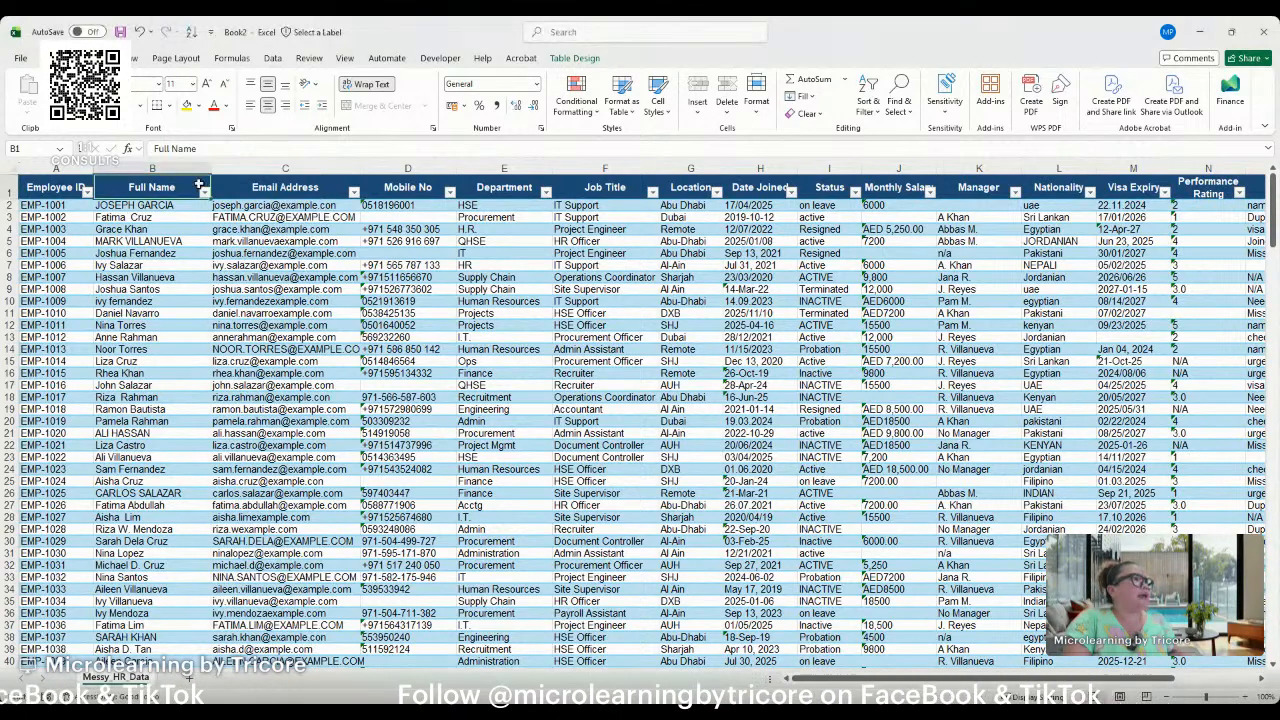
pyautogui.click(152, 168)
pyautogui.click(236, 168)
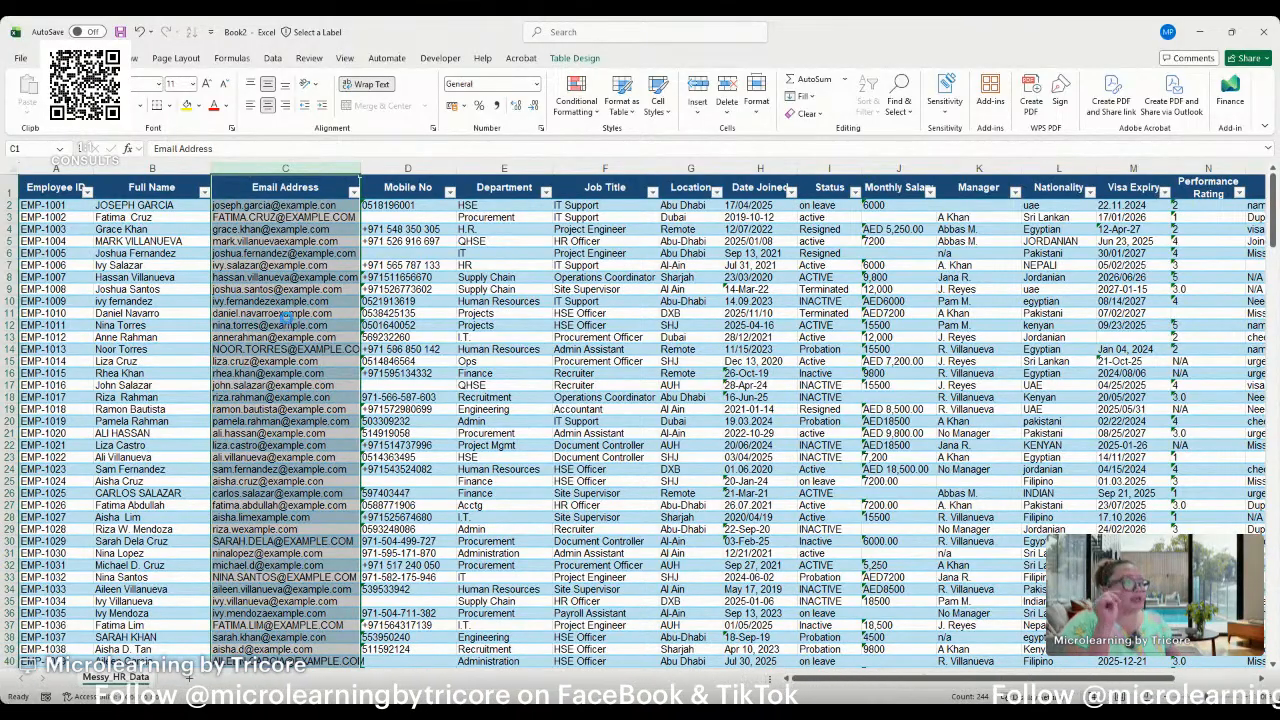
pyautogui.hotkey('ctrl', '+')
pyautogui.click(255, 187)
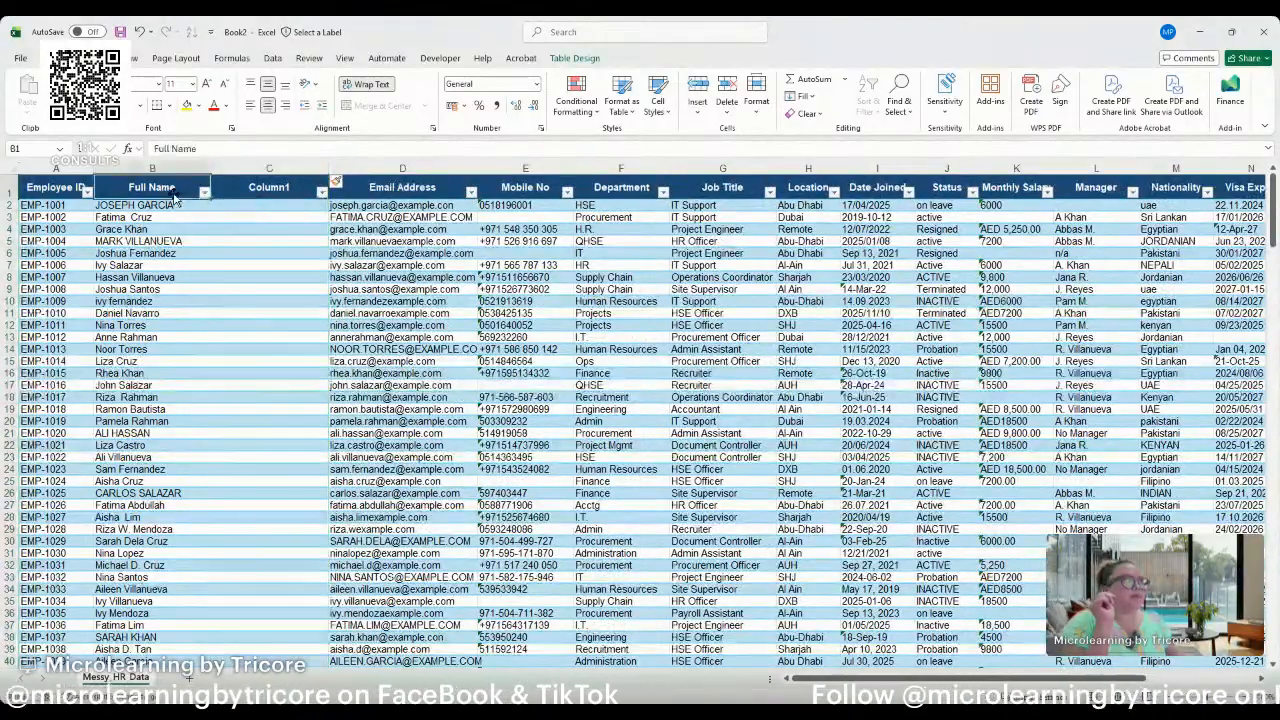
# Fill Column1 with a formula that refers directly to the Full Name column, =[@[Full Name]].
pyautogui.click(252, 204)
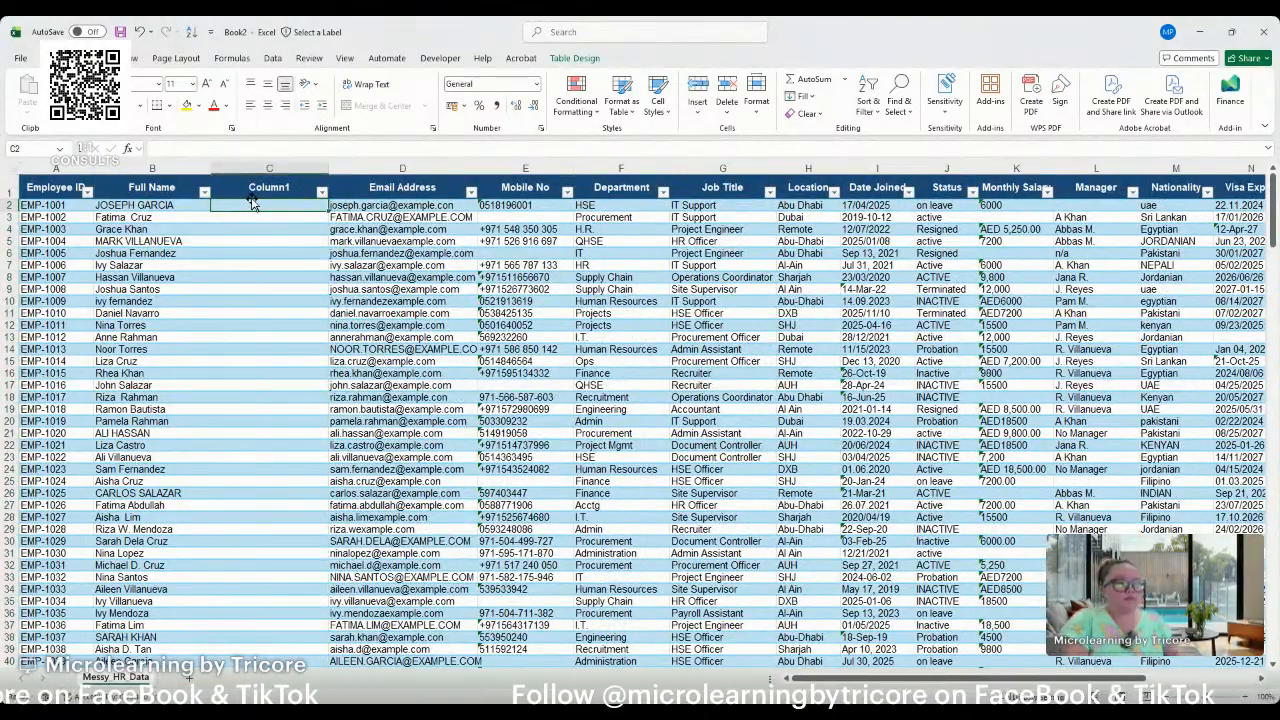
pyautogui.write('=TRIM(')
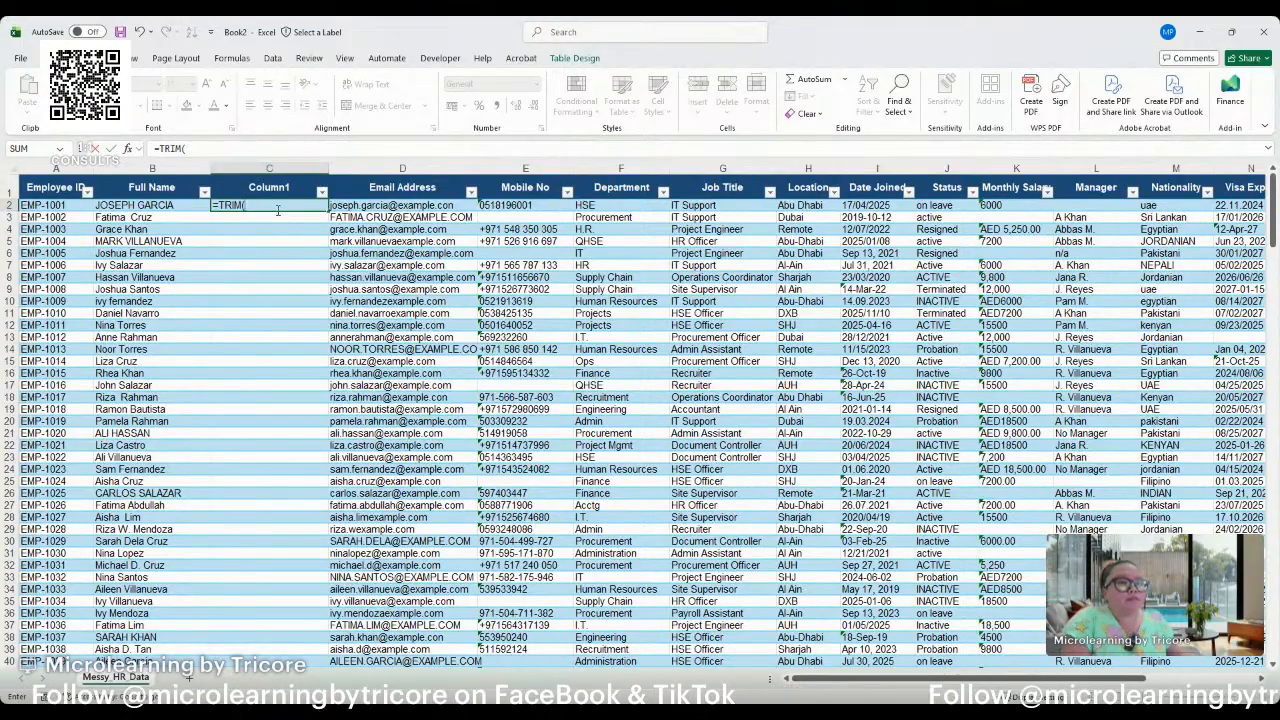
pyautogui.click(192, 207)
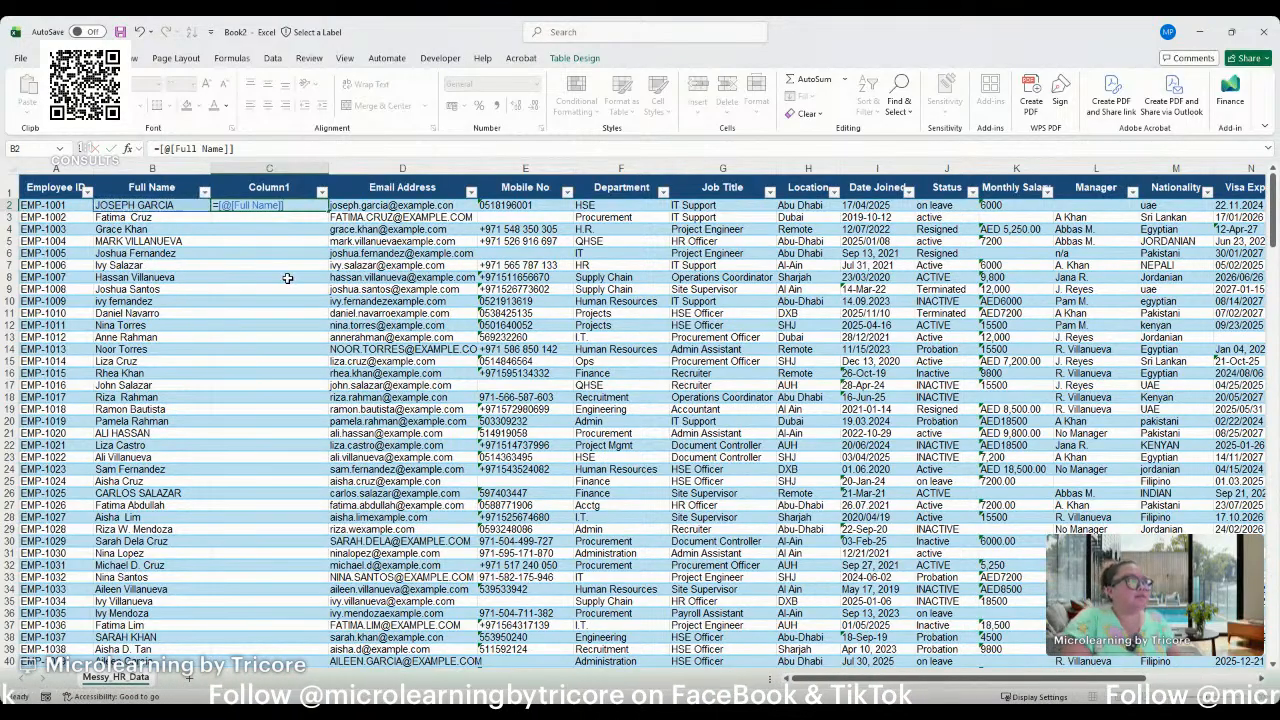
pyautogui.press('Return')
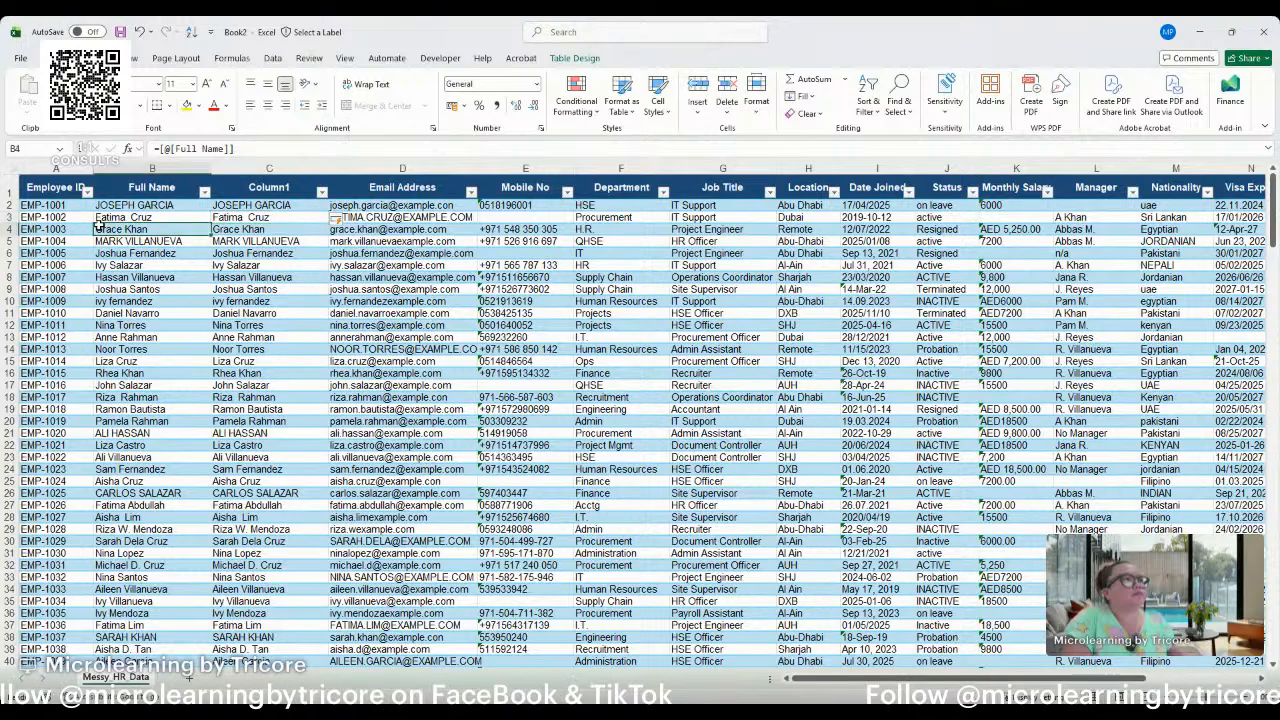
# Clear the Full Name reference formulas from all data cells of Column1.
pyautogui.click(277, 187)
pyautogui.click(268, 196)
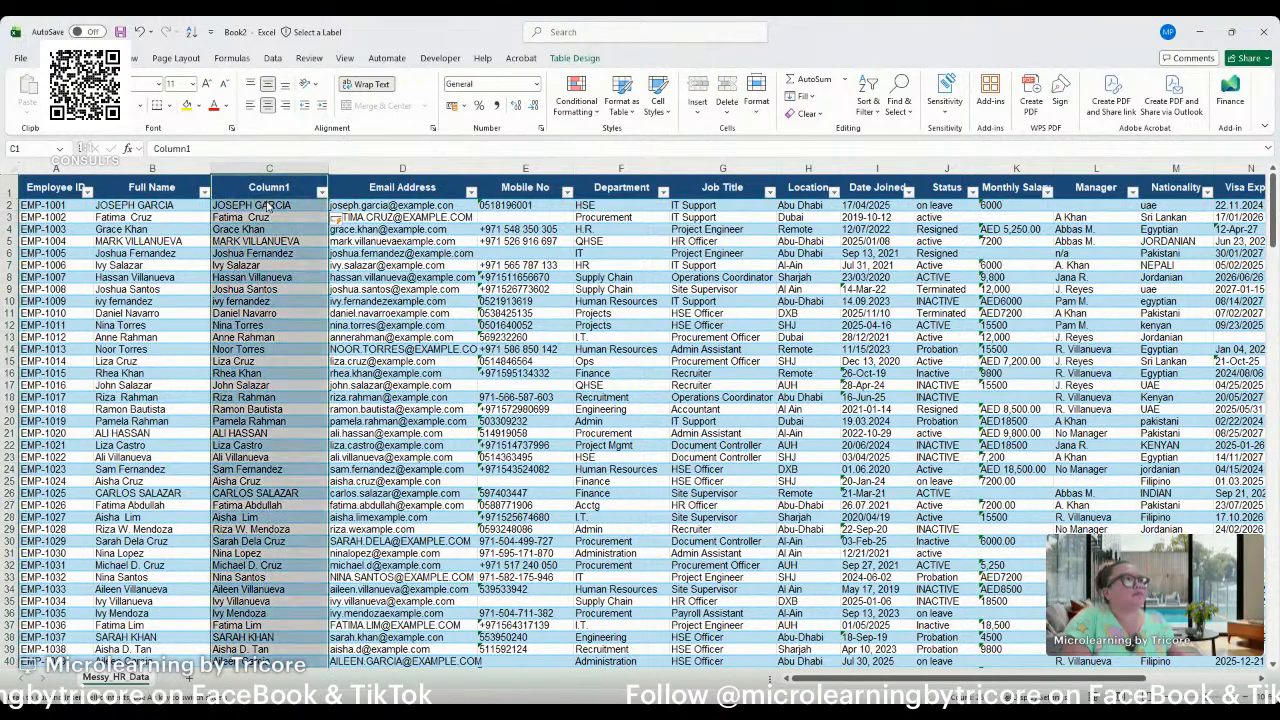
pyautogui.click(270, 205)
pyautogui.hotkey('ctrl', 'shift', 'Down')
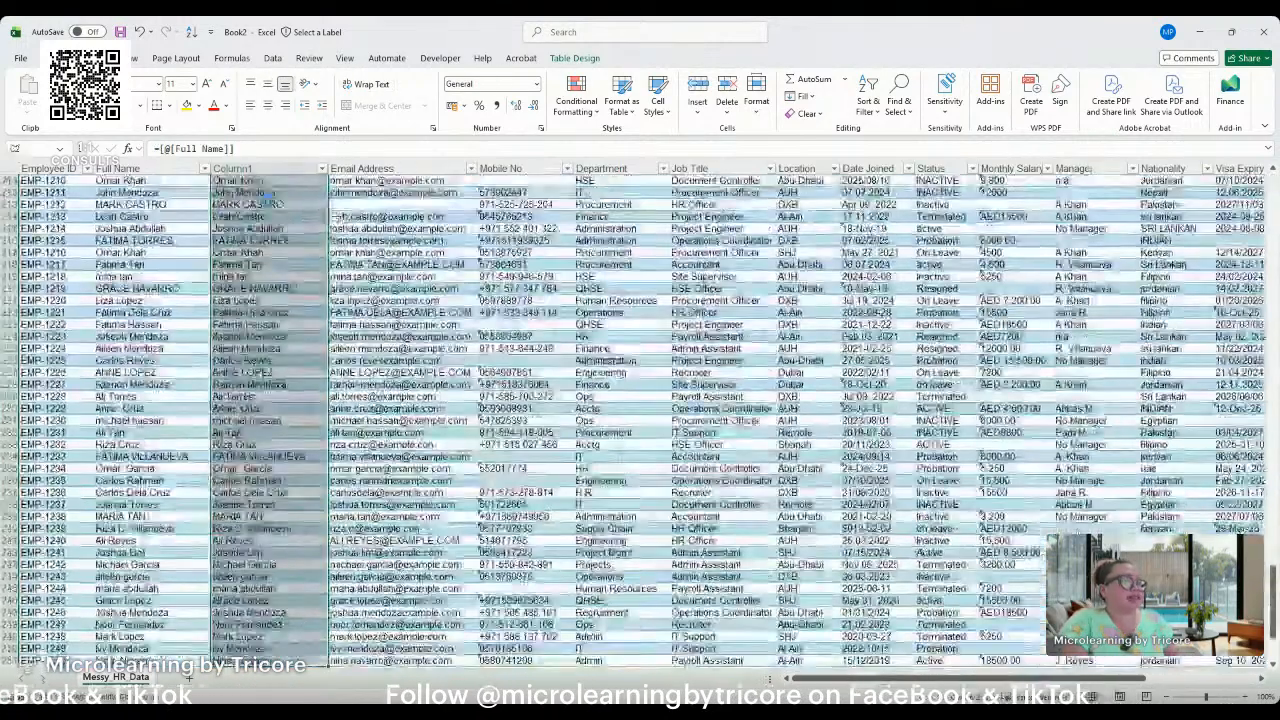
pyautogui.press('Delete')
pyautogui.hotkey('ctrl', 'Up')
pyautogui.press('Down')
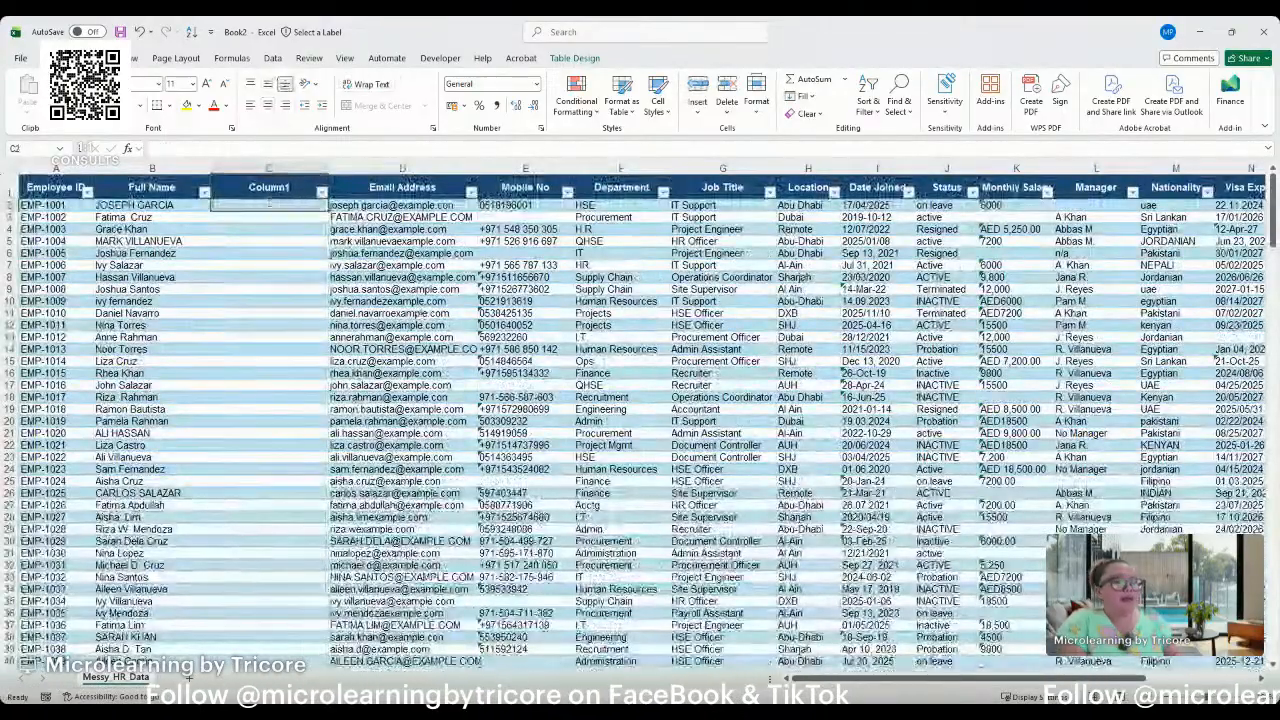
# Fill Column1 with the proper-case version of each full name using the formula =PROPER([@[Full Name]]).
pyautogui.write('+proper')
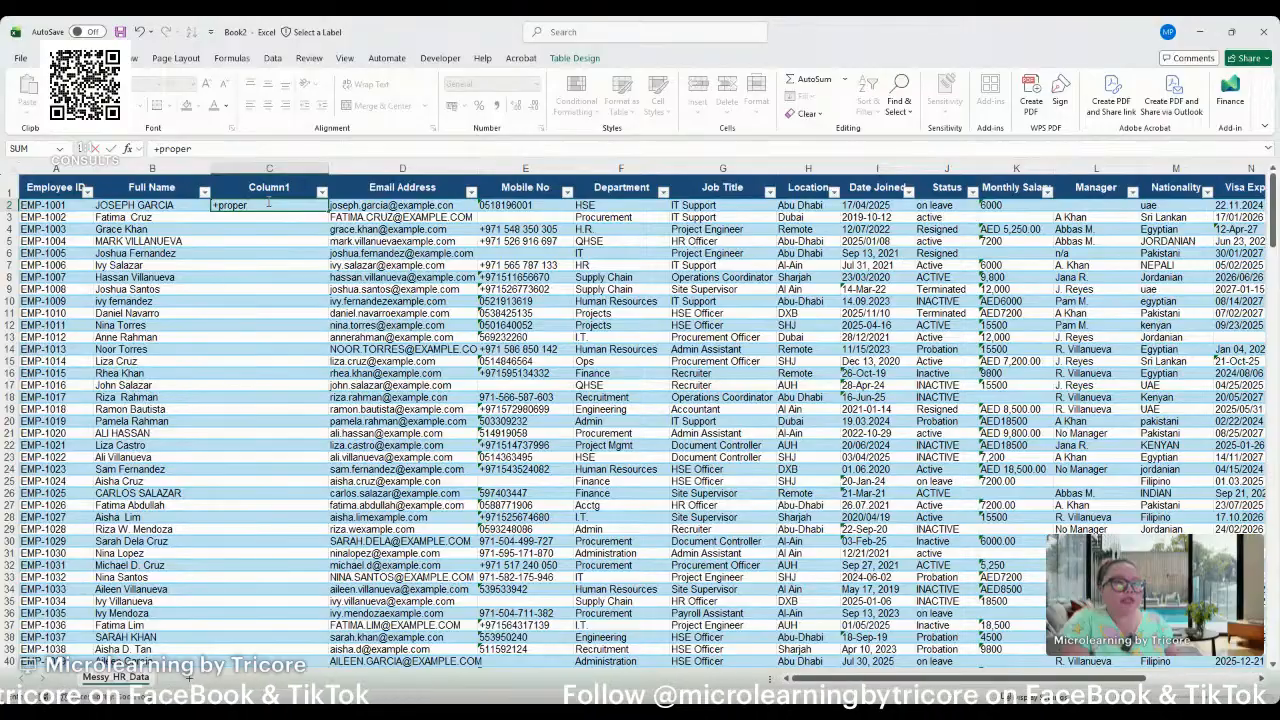
pyautogui.press('Escape')
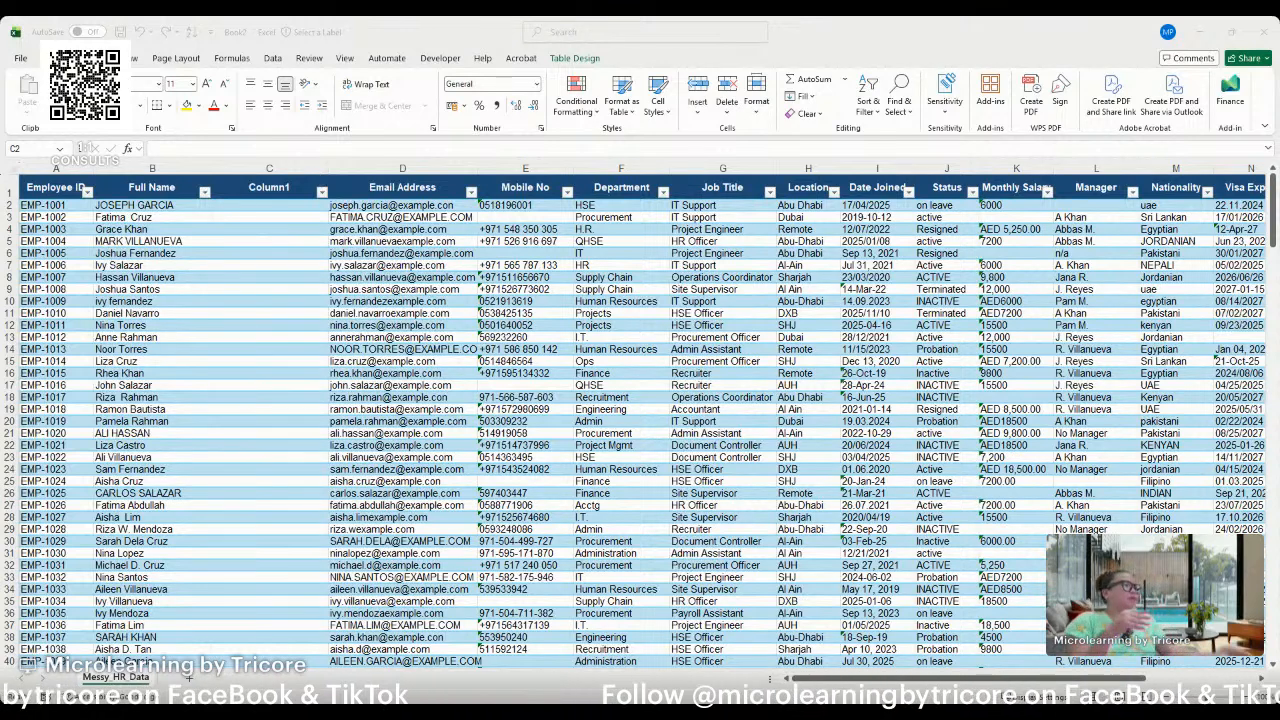
pyautogui.click(258, 205)
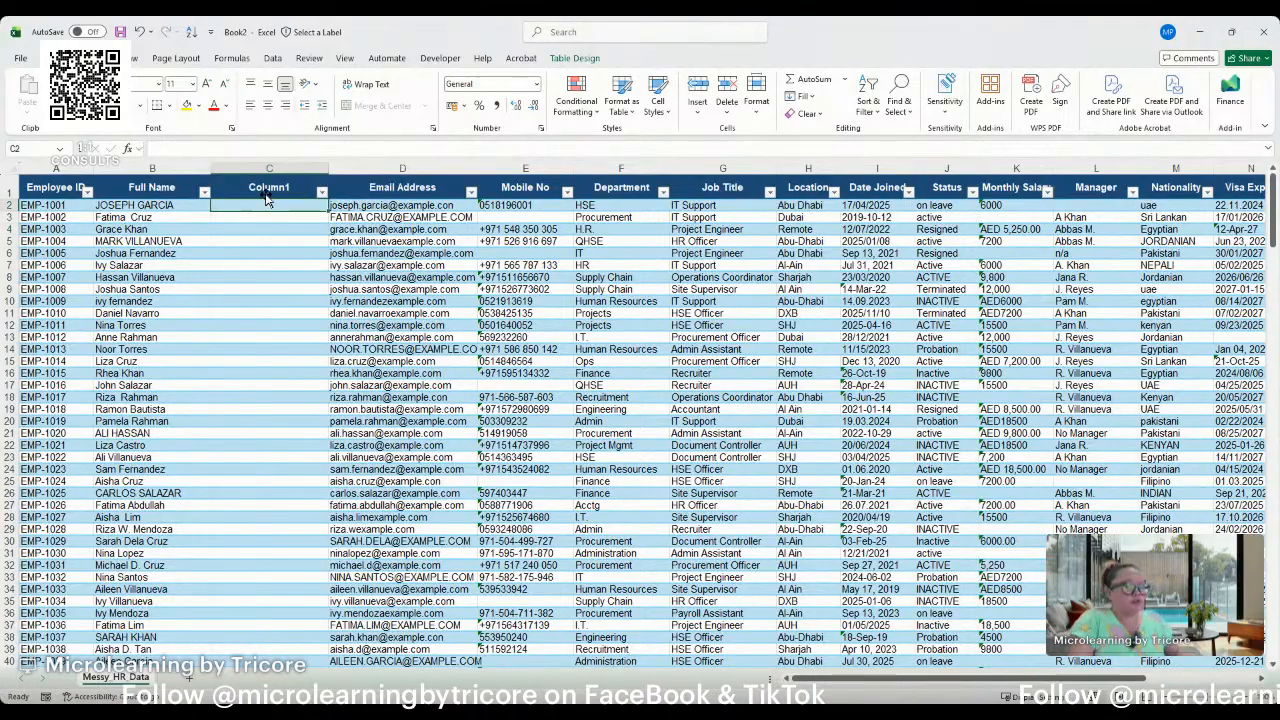
pyautogui.write('=Pro')
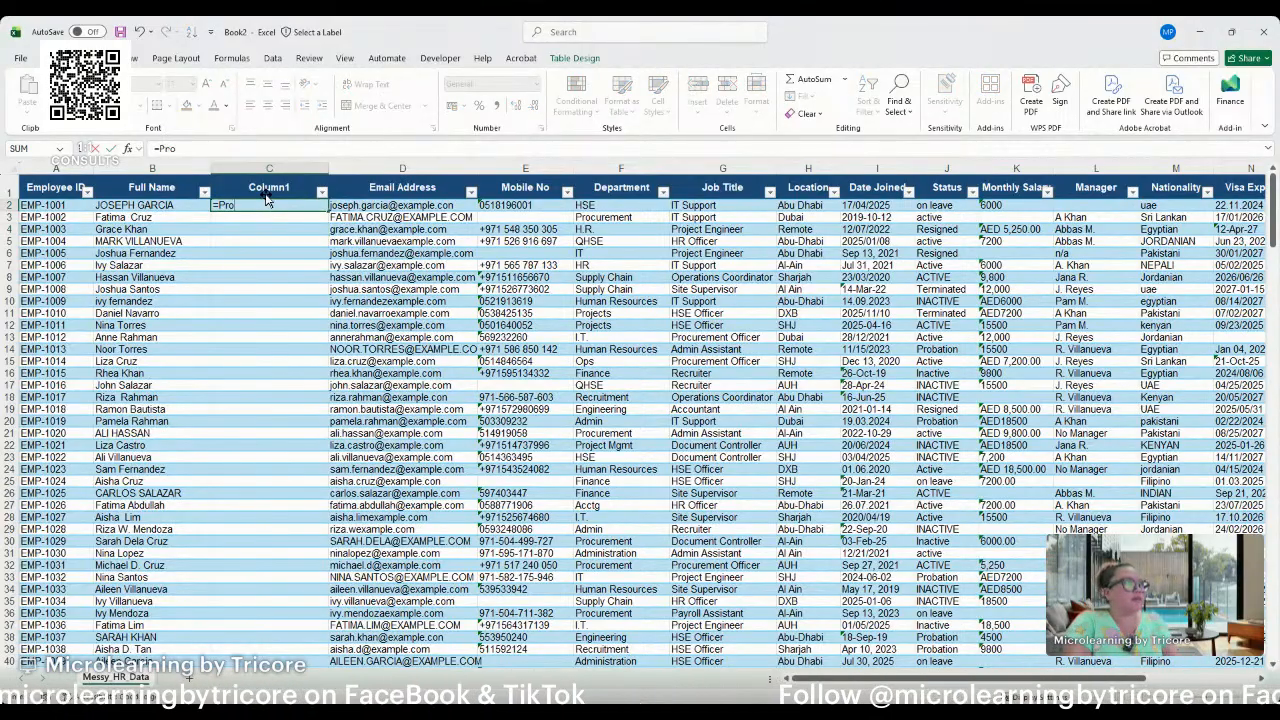
pyautogui.write('per')
pyautogui.press('Tab')
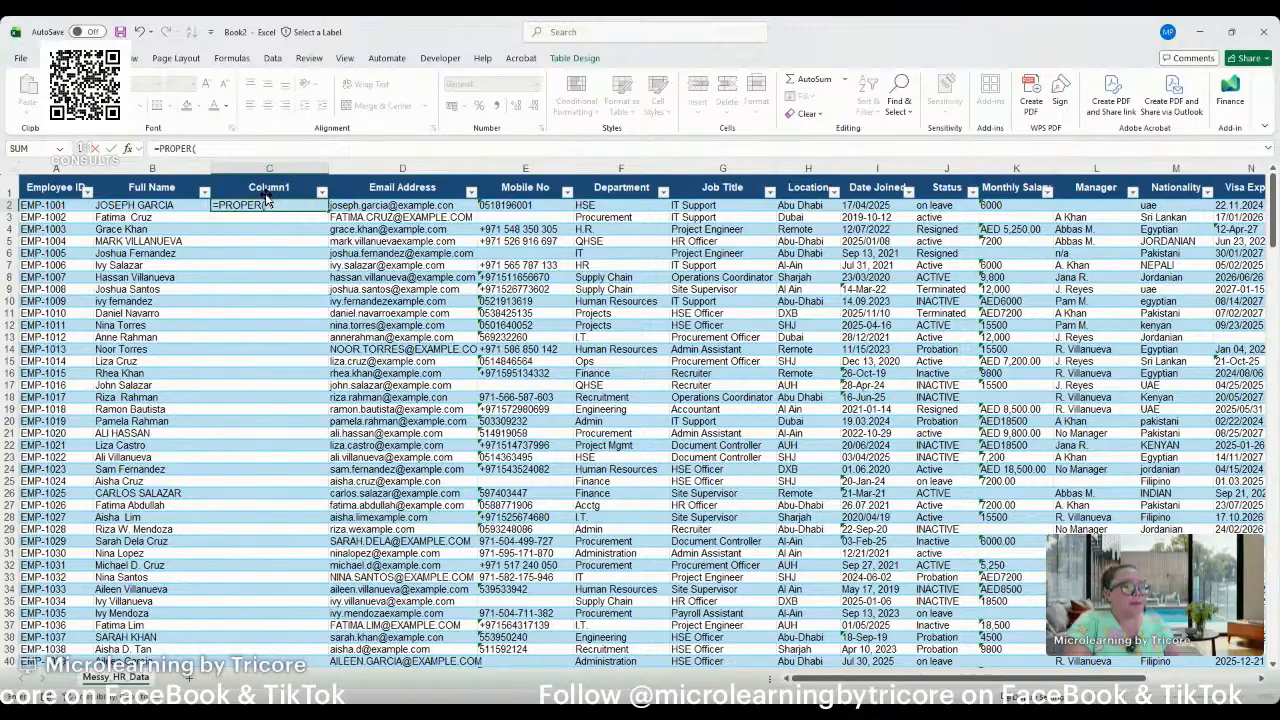
pyautogui.click(190, 206)
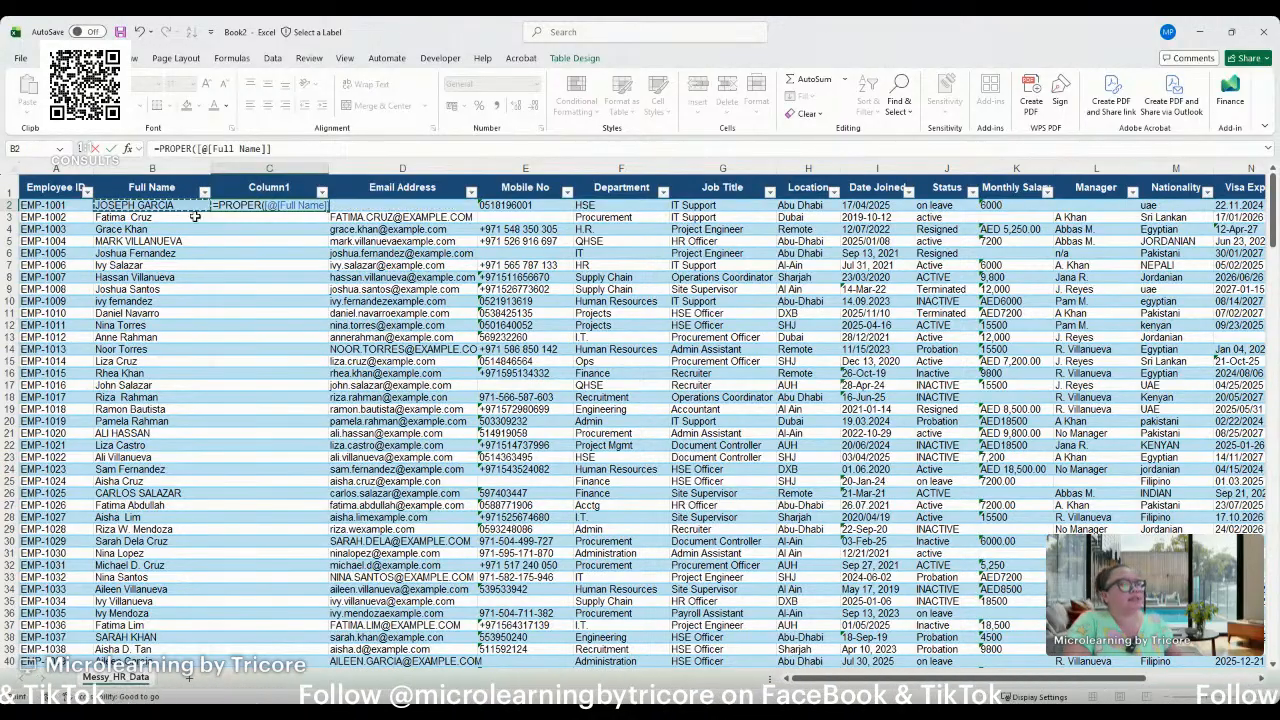
pyautogui.write(')')
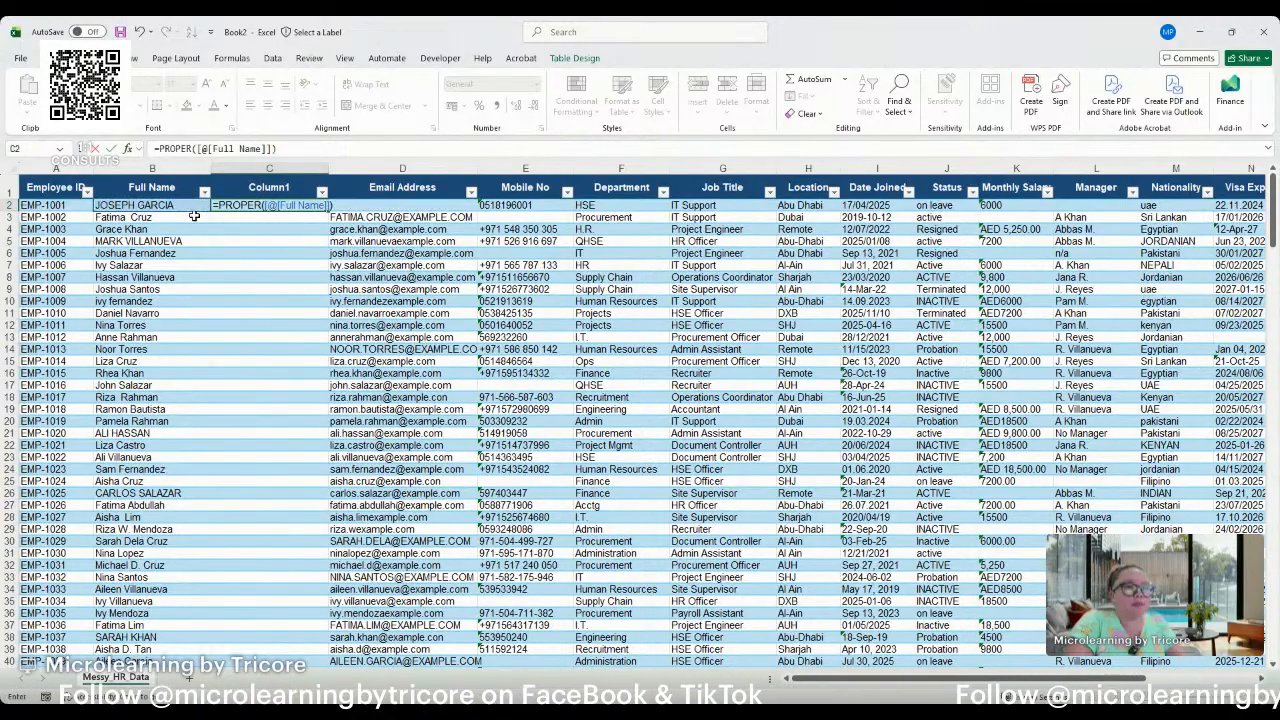
pyautogui.press('Return')
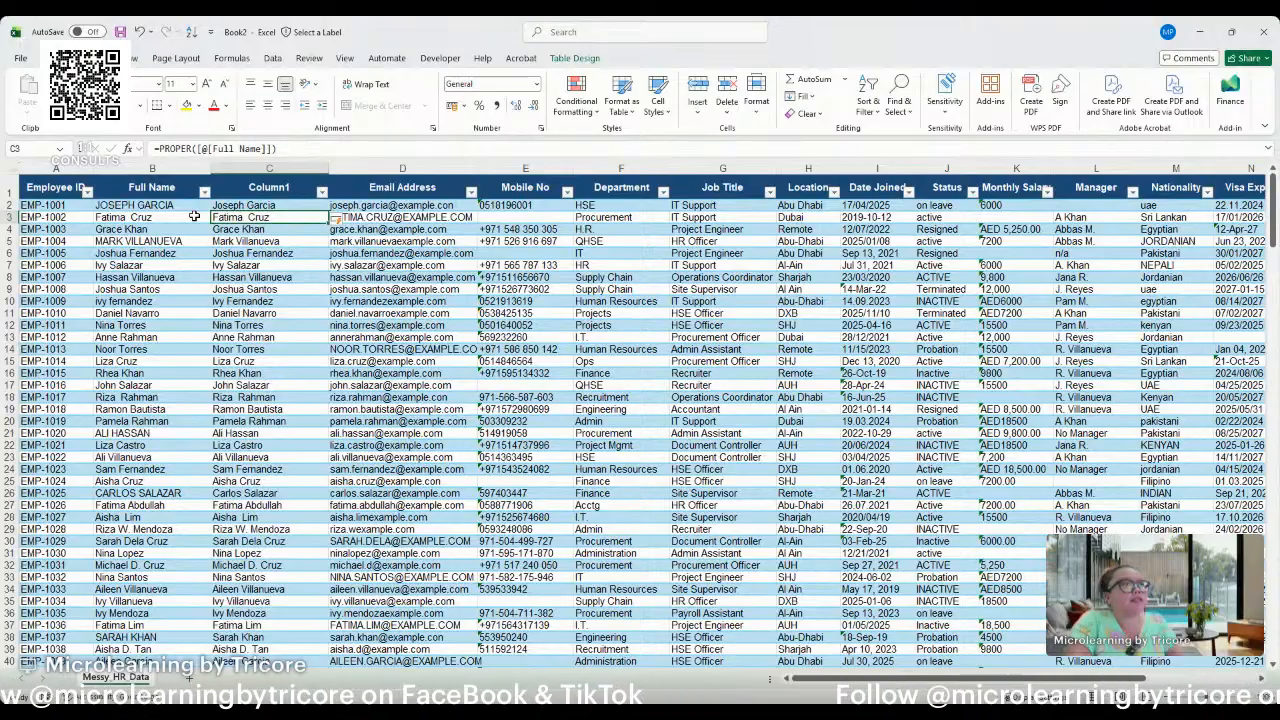
# Select row 21 of the table and turn on Focus Cell to highlight the active cell's row and column.
pyautogui.click(288, 348)
pyautogui.scroll(-3, 200, 350)
pyautogui.click(150, 289)
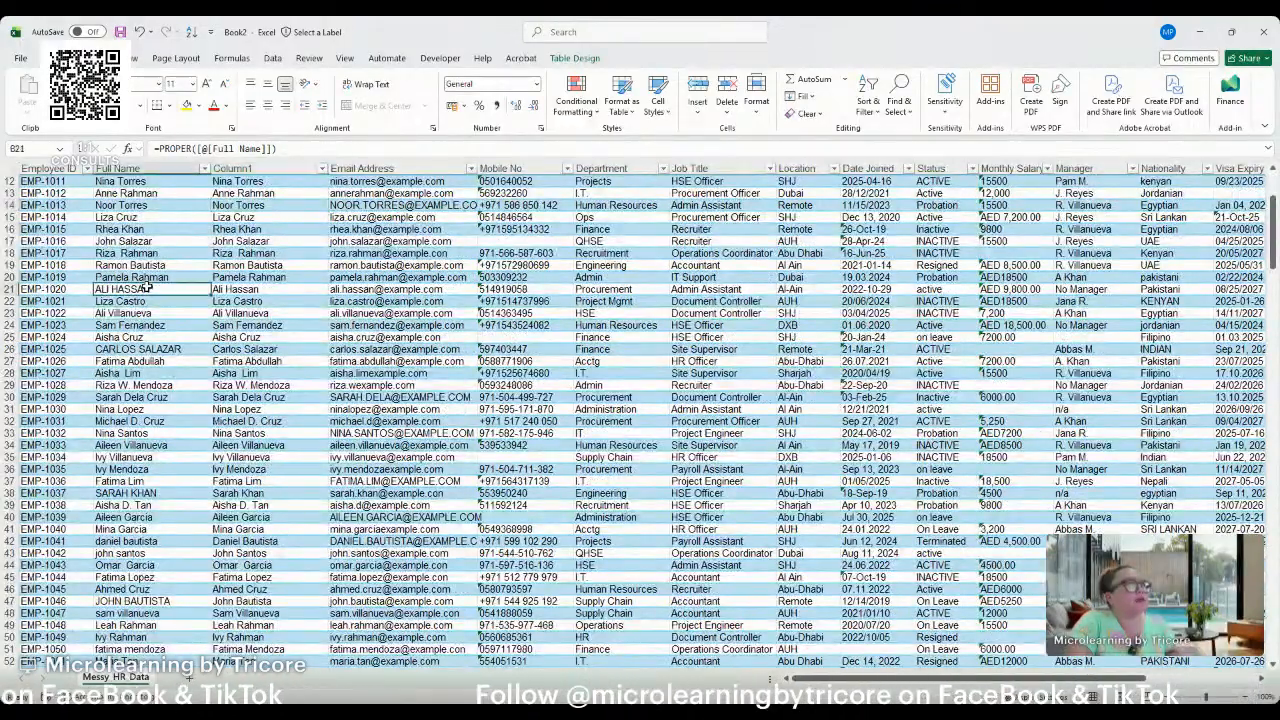
pyautogui.click(9, 289)
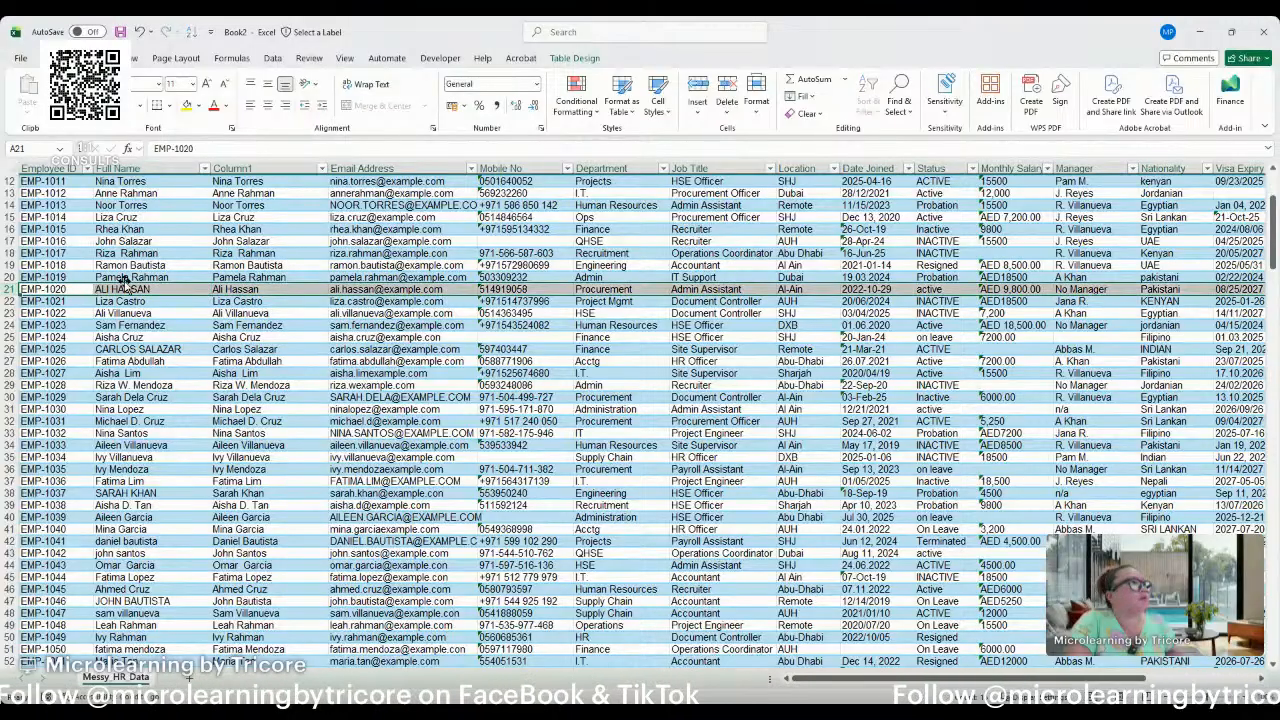
pyautogui.click(274, 59)
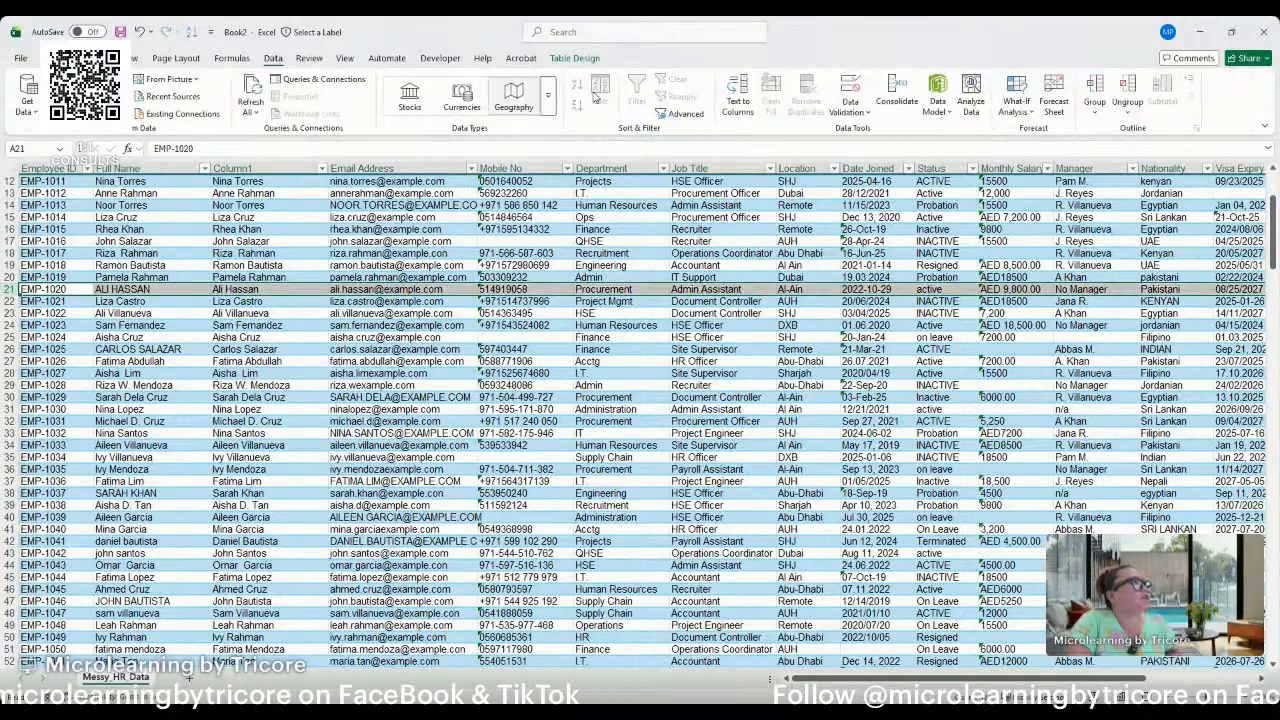
pyautogui.click(344, 59)
pyautogui.click(471, 114)
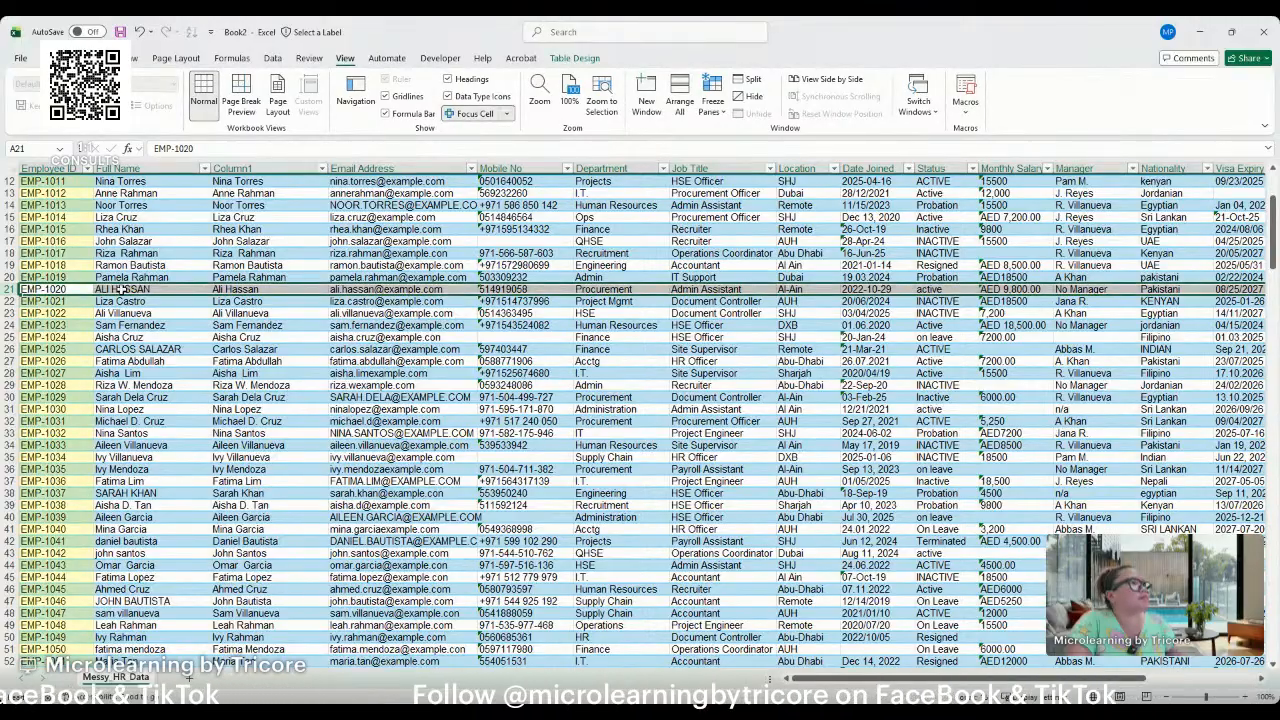
# Compare the Full Name entry in row 21 with its proper-case version in Column1, and check the Employee ID column.
pyautogui.click(118, 290)
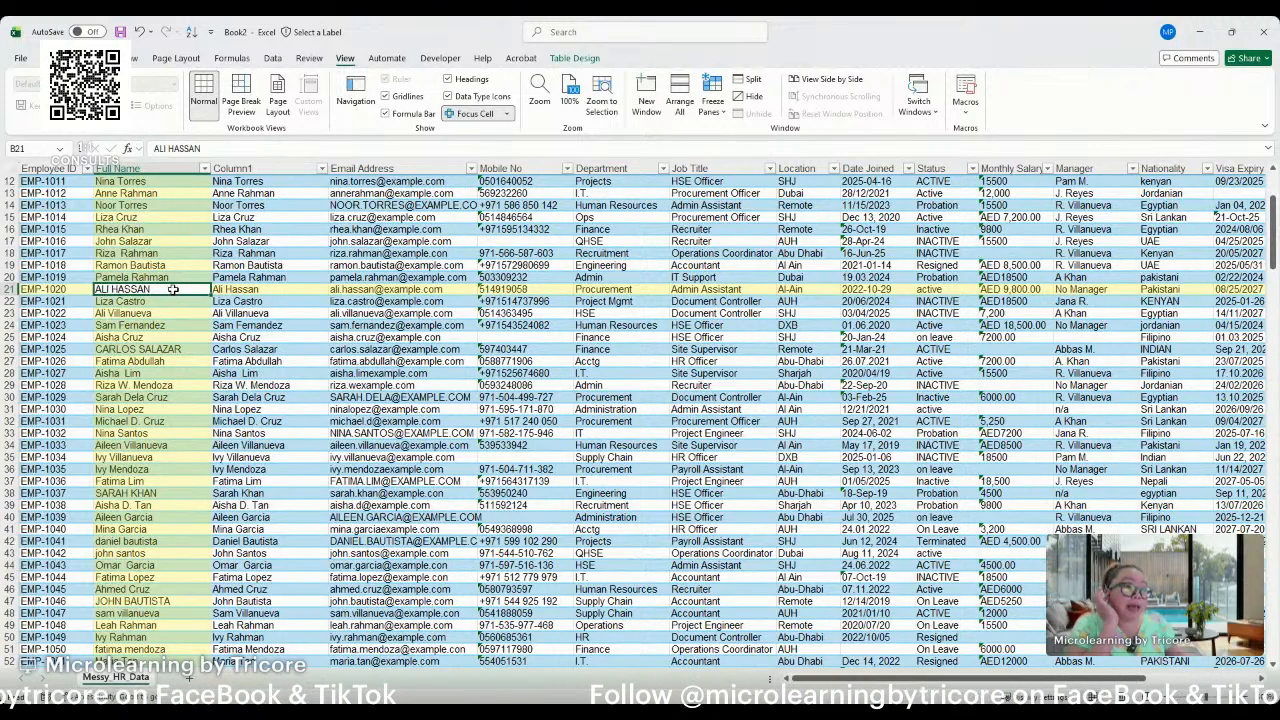
pyautogui.click(240, 289)
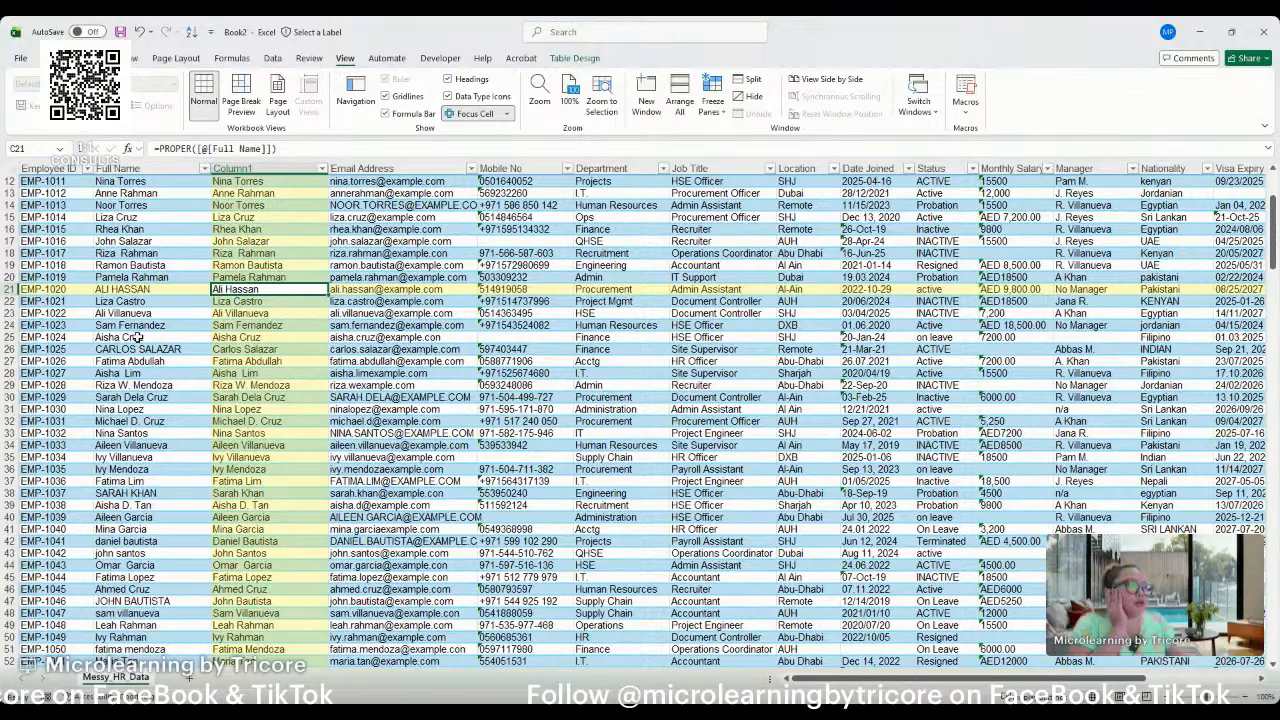
pyautogui.scroll(2, 205, 398)
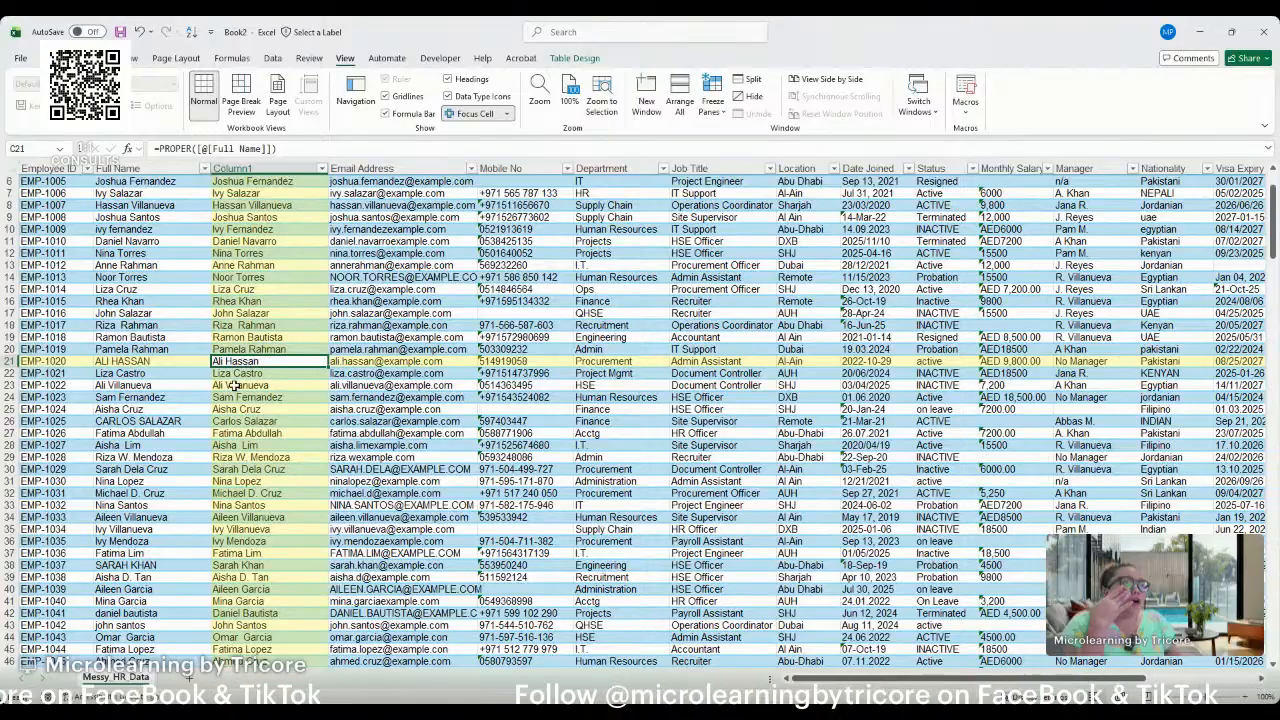
pyautogui.scroll(2, 205, 426)
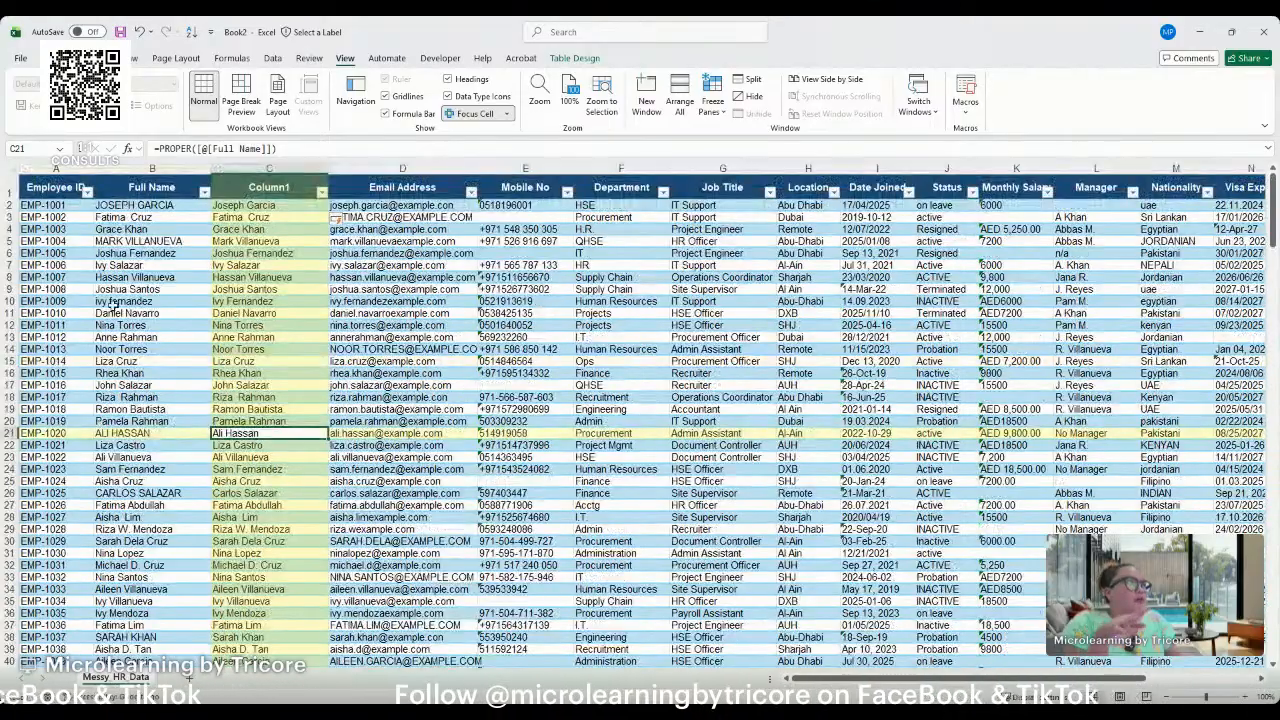
pyautogui.click(48, 182)
pyautogui.click(48, 176)
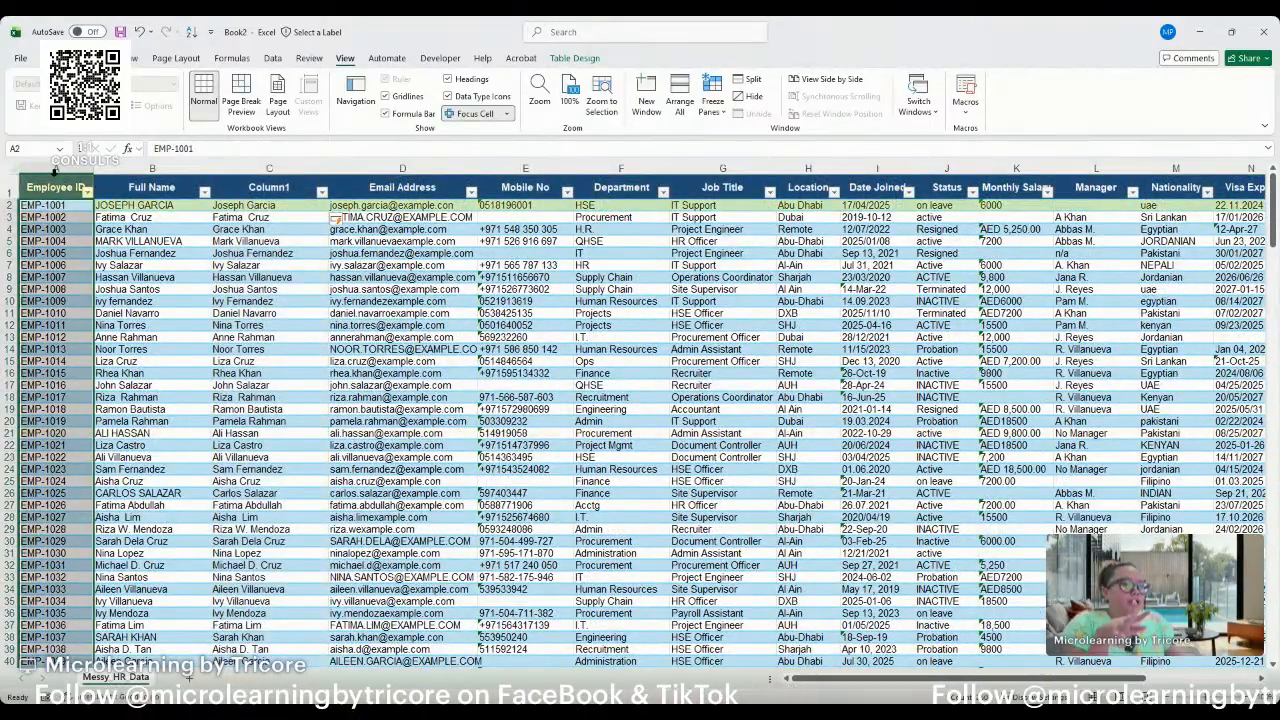
# Compare the Full Name entries in rows 2 and 3 with their proper-case versions in Column1.
pyautogui.click(254, 176)
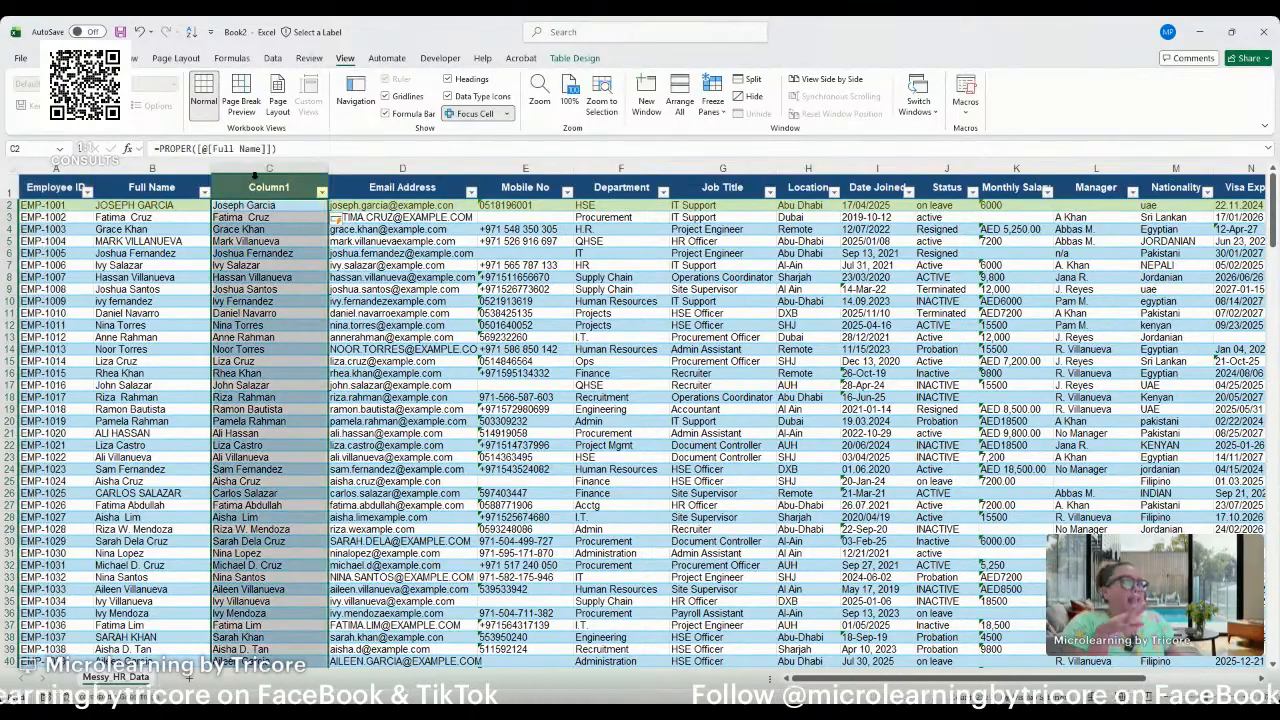
pyautogui.click(251, 192)
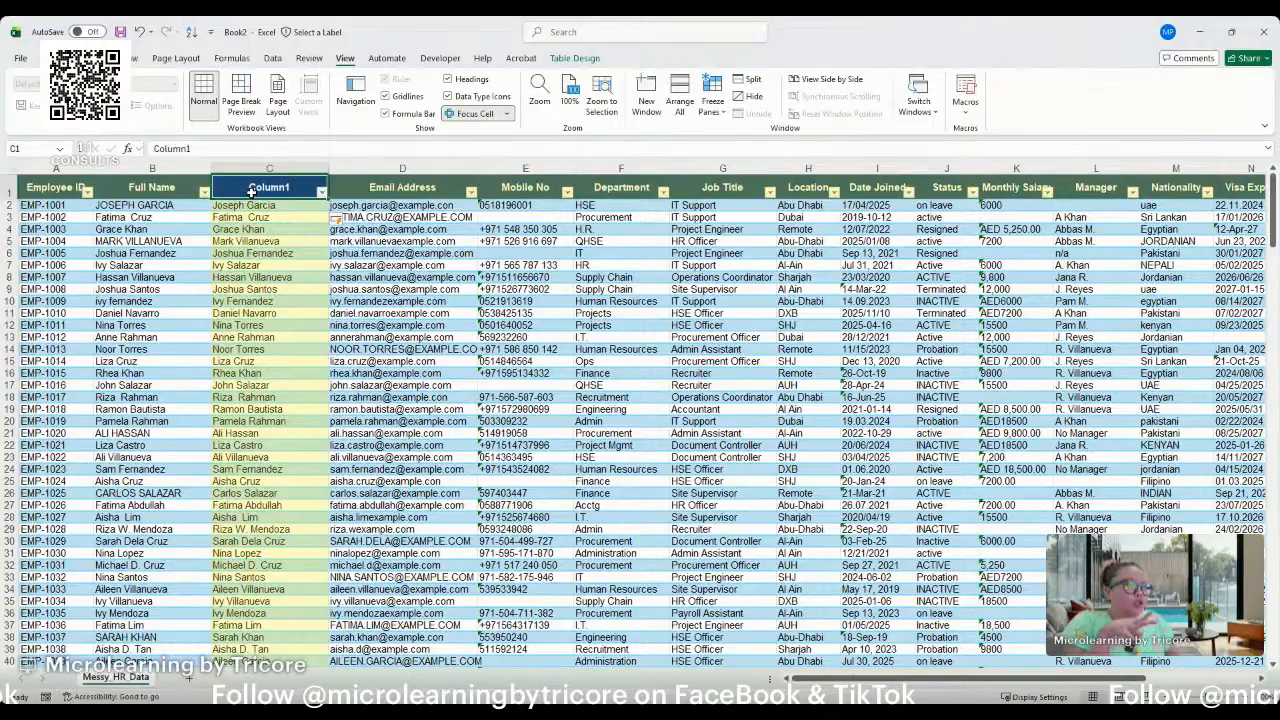
pyautogui.click(167, 191)
pyautogui.click(267, 191)
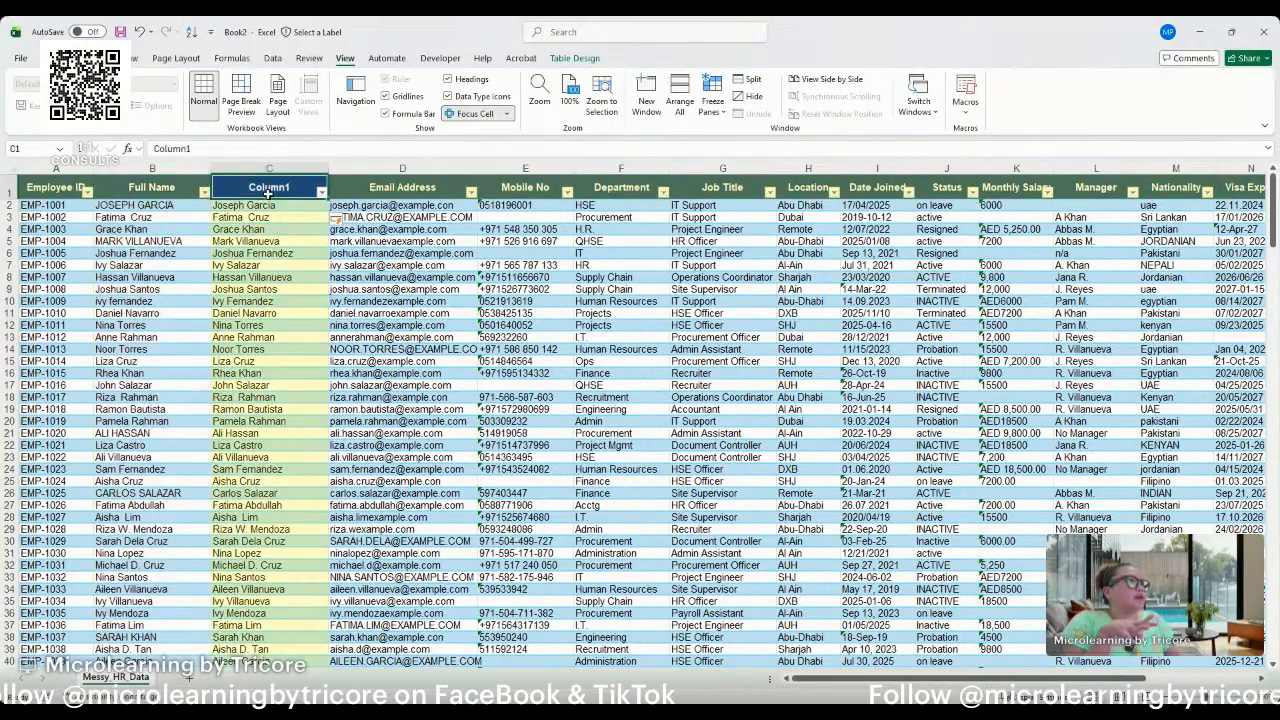
pyautogui.moveTo(271, 199); pyautogui.dragTo(273, 207)
pyautogui.click(271, 205)
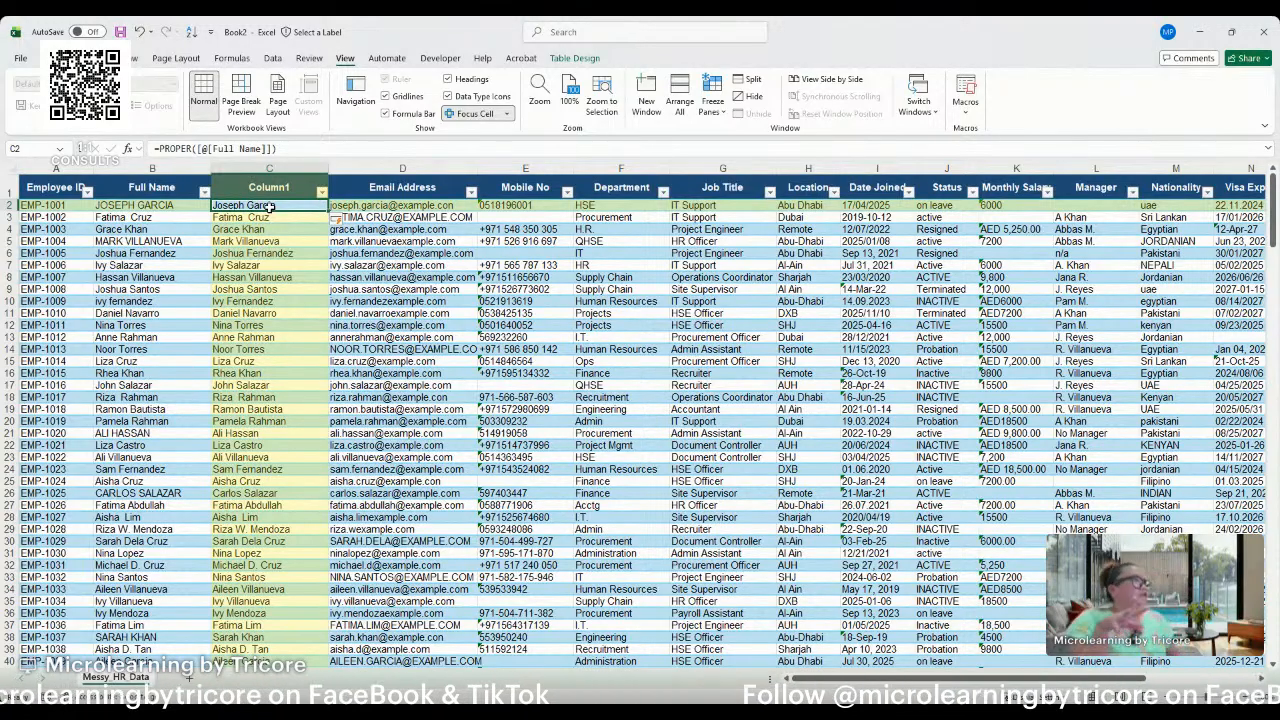
pyautogui.click(272, 217)
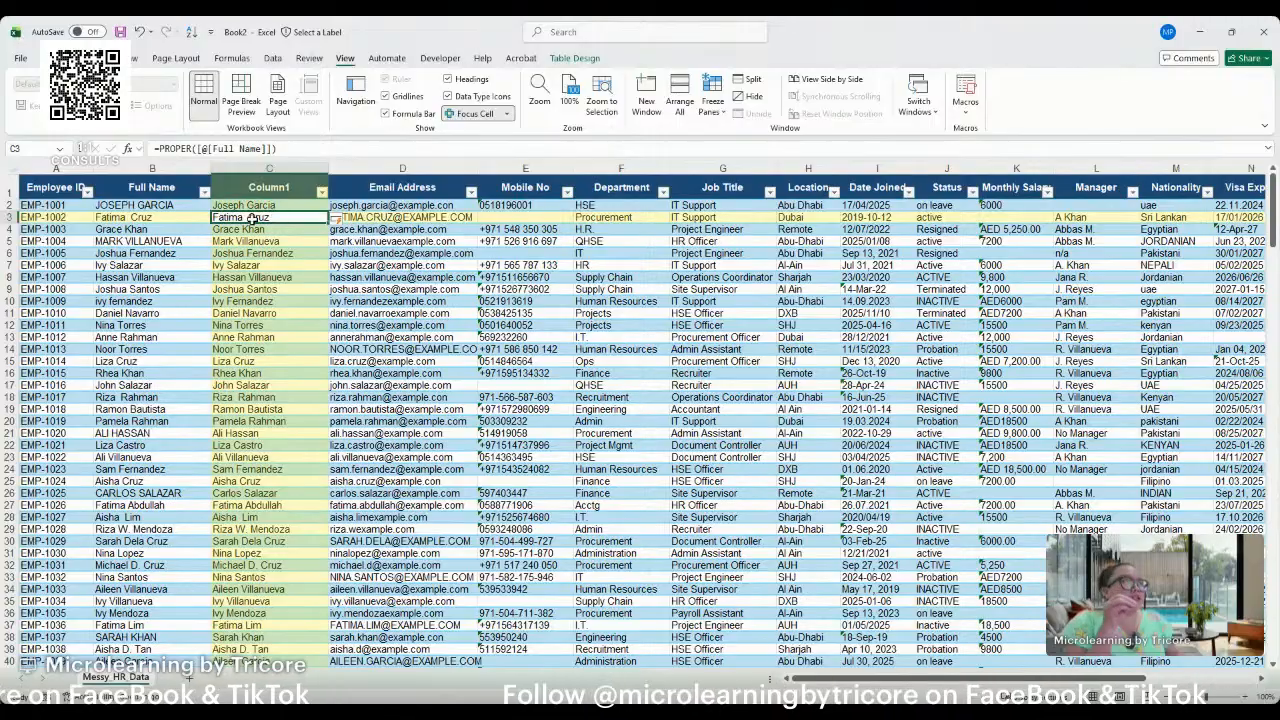
pyautogui.click(136, 218)
pyautogui.click(271, 218)
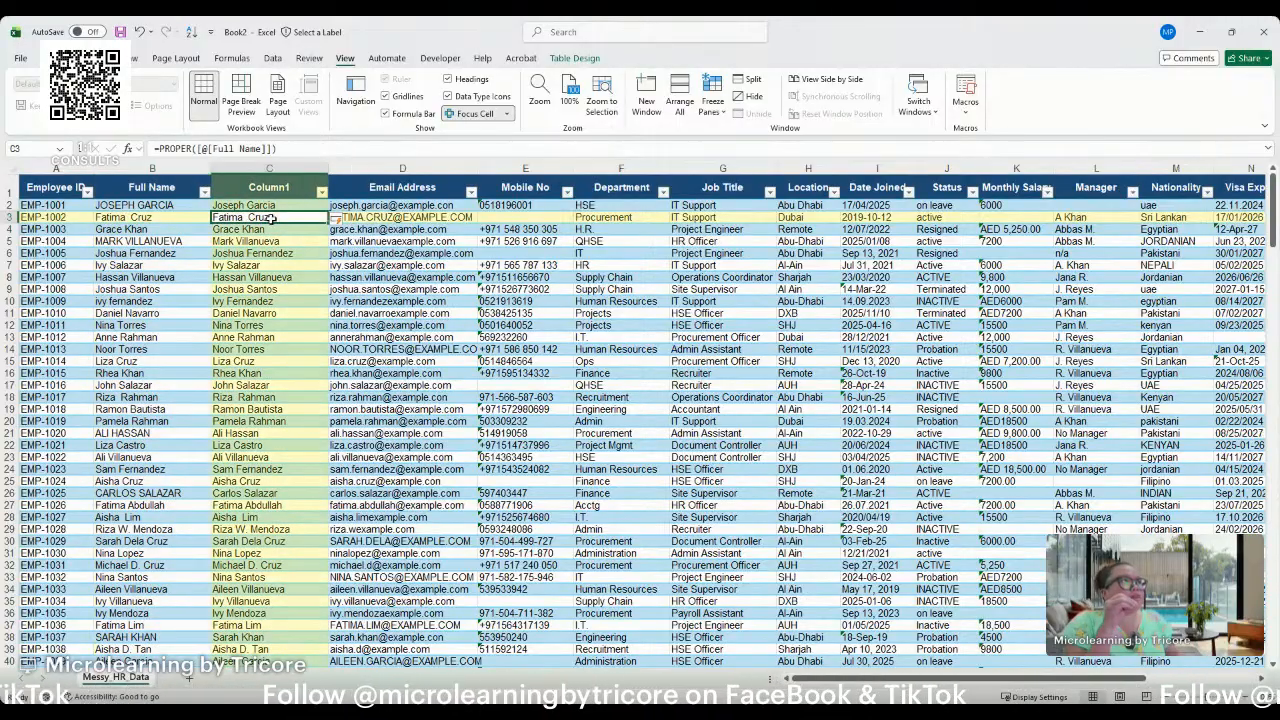
# Inspect the formula behind the Column1 entry in row 3 at a larger zoom.
pyautogui.scroll(3, 272, 220)
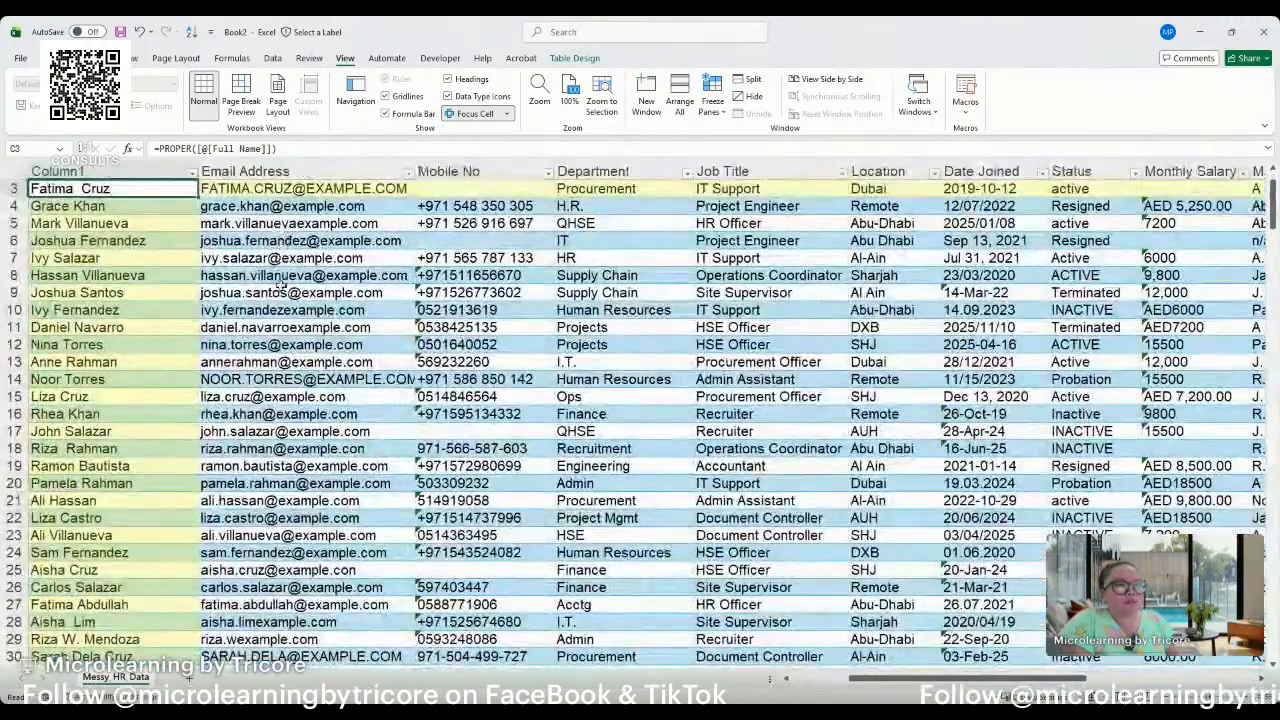
pyautogui.scroll(-3, 283, 286)
pyautogui.scroll(3, 283, 286)
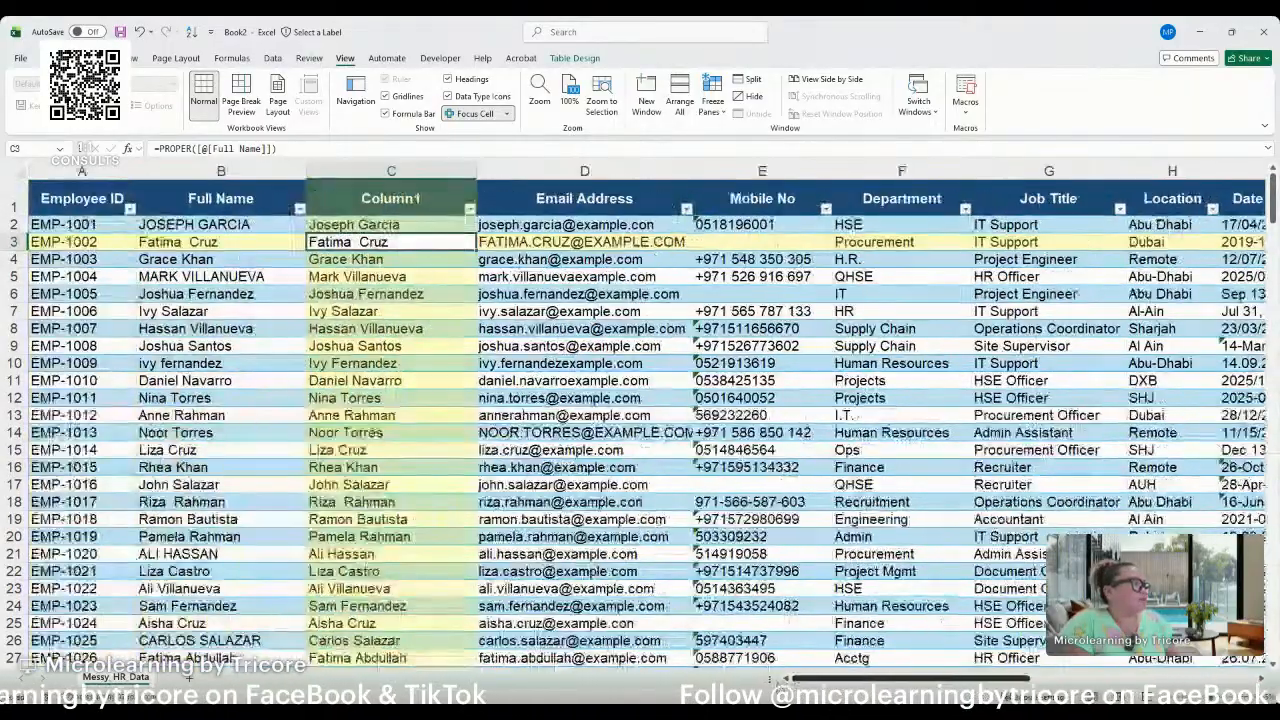
pyautogui.doubleClick(356, 242)
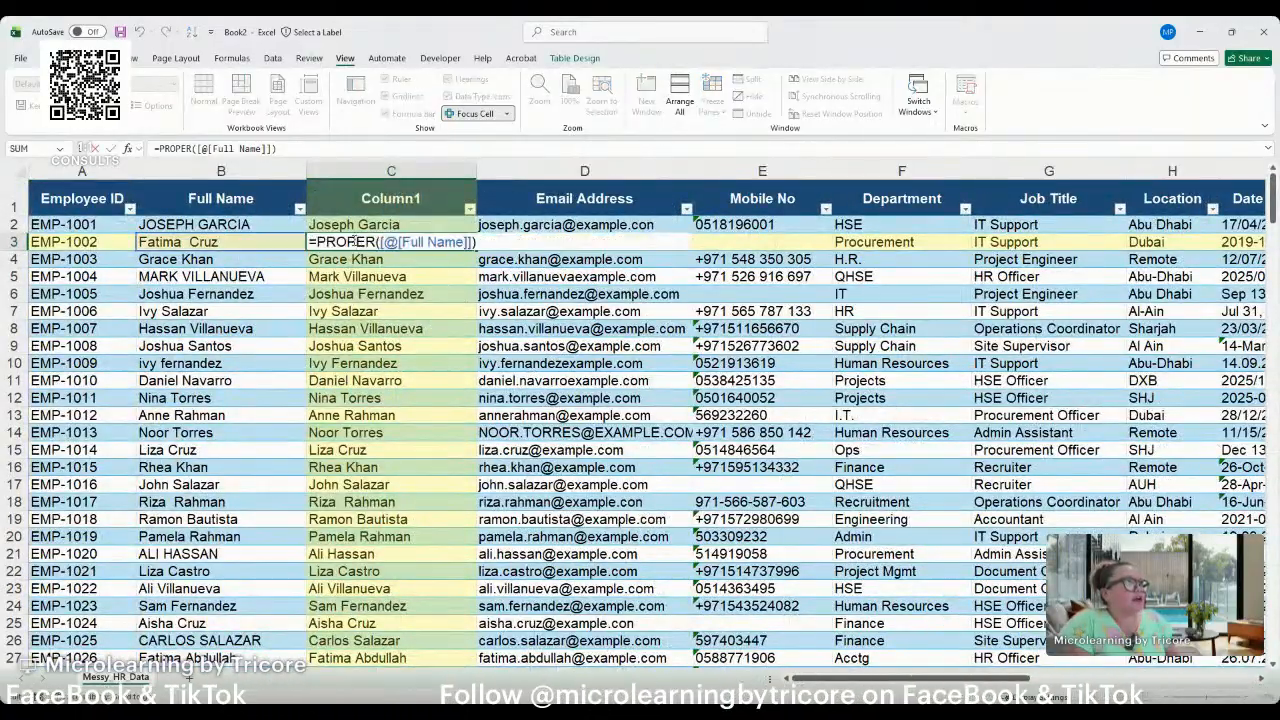
pyautogui.press('Escape')
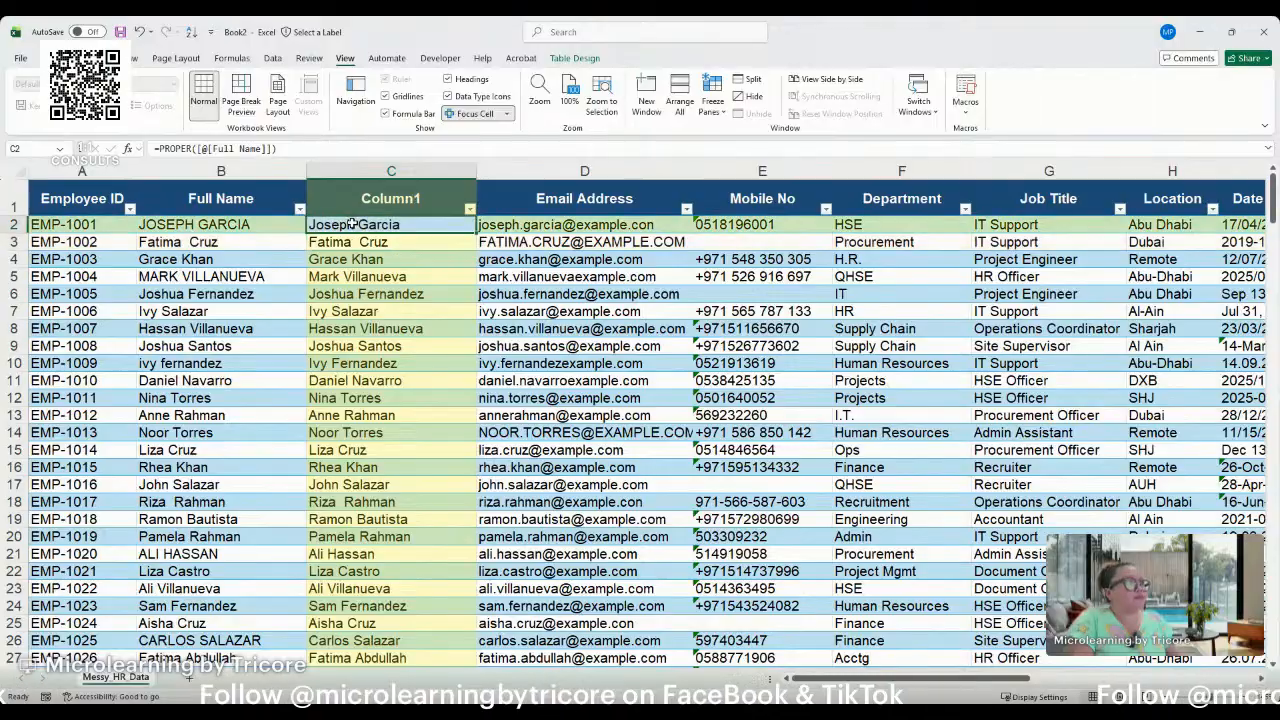
# Replace the PROPER formulas in all data cells of Column1 with their static values.
pyautogui.hotkey('ctrl', 'shift', 'Down')
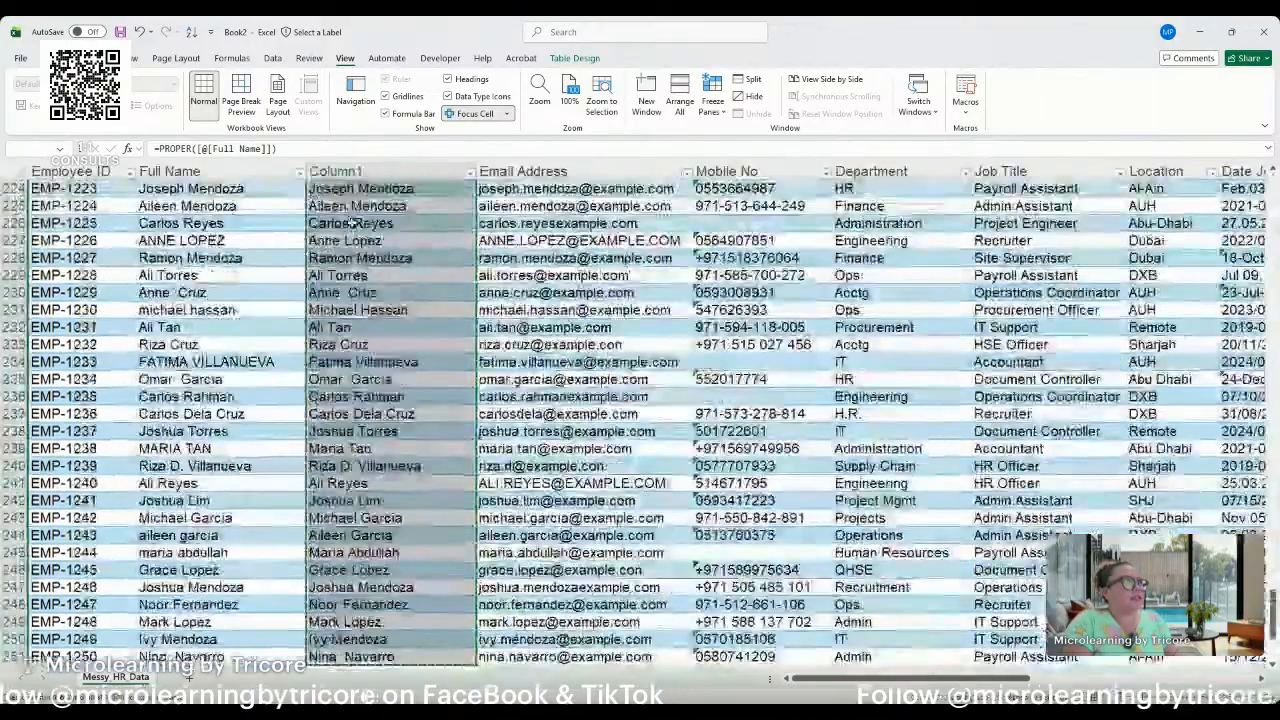
pyautogui.hotkey('ctrl', 'c')
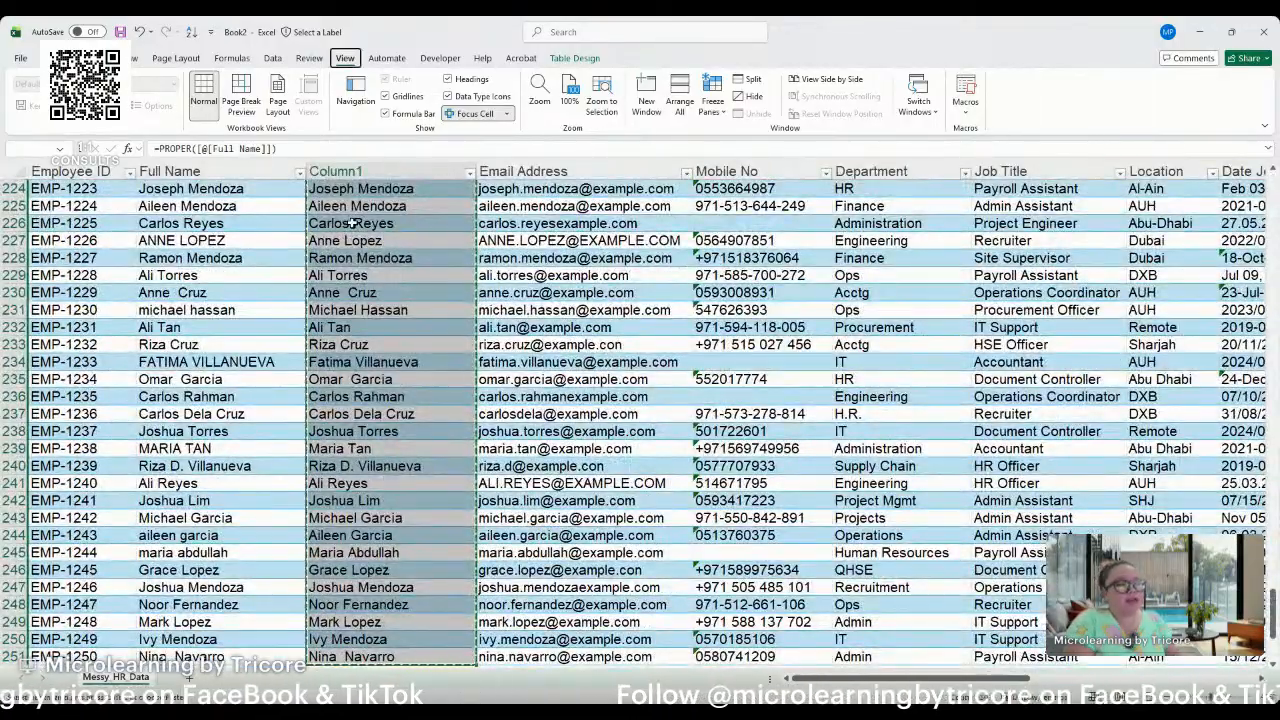
pyautogui.hotkey('ctrl', 'Up')
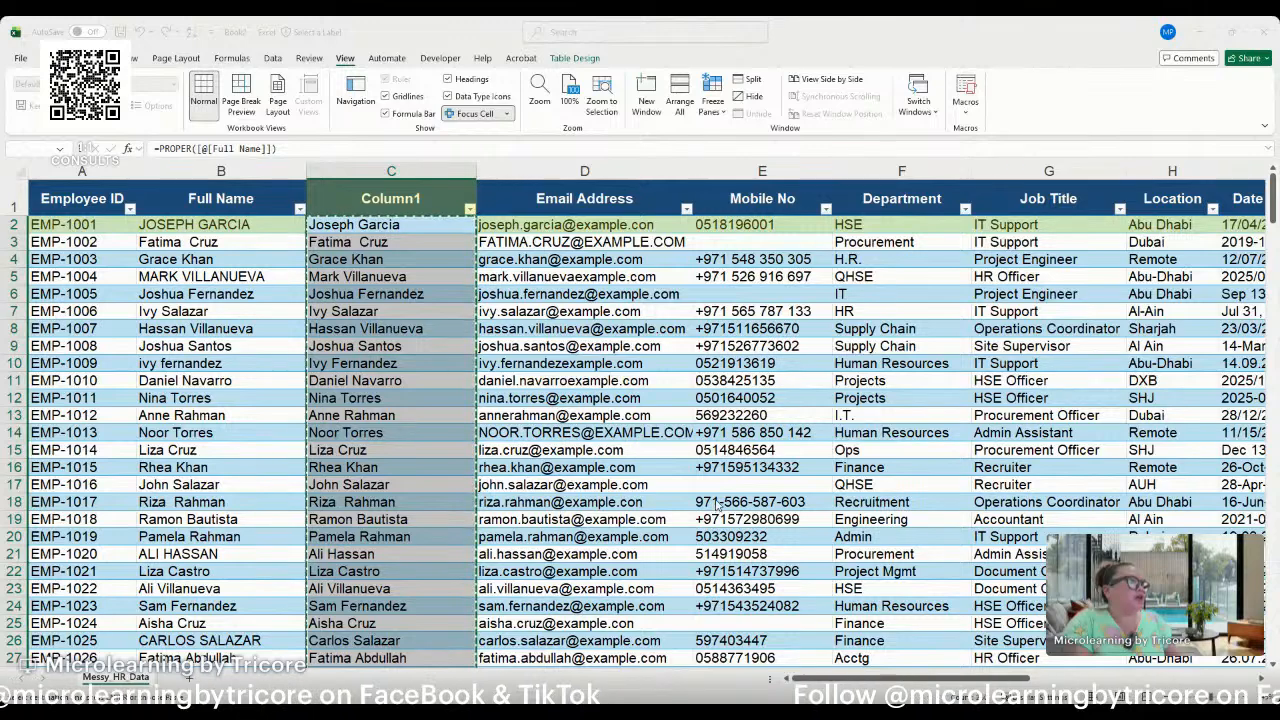
pyautogui.hotkey('ctrl', 'shift', 'v')
pyautogui.click(343, 224)
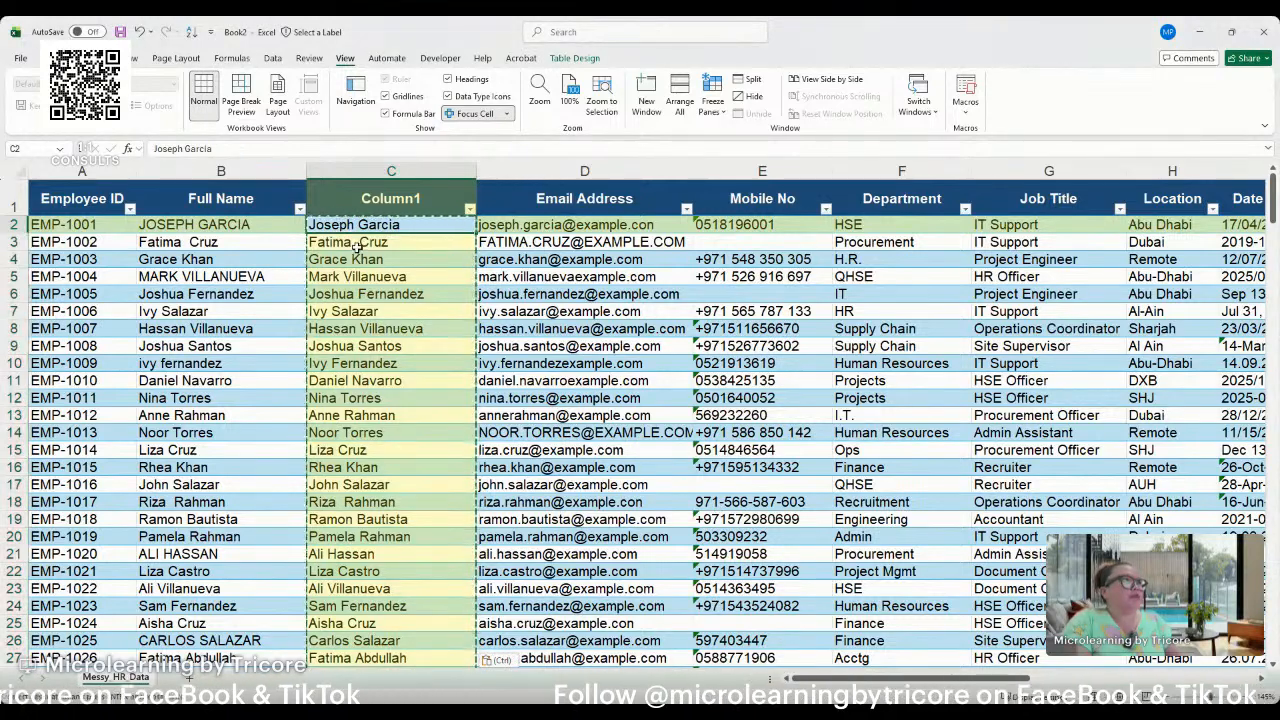
pyautogui.click(352, 243)
pyautogui.press('Escape')
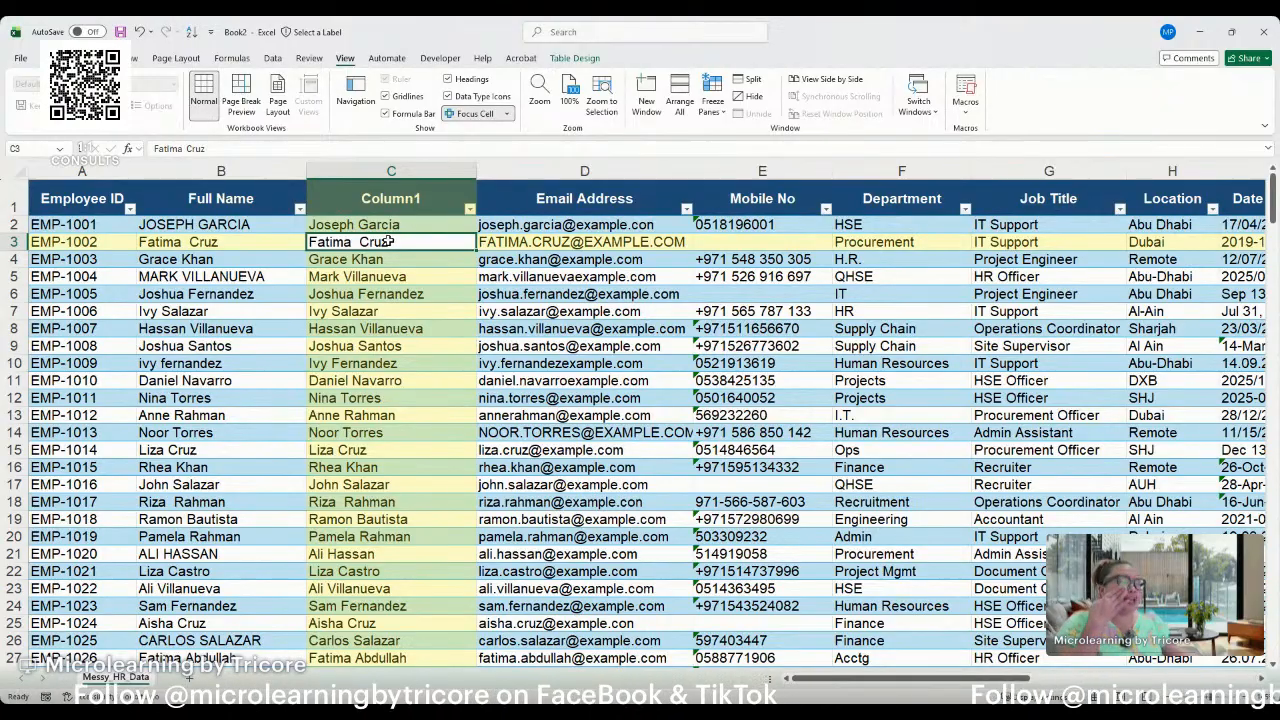
# Examine the spacing between first and last name in the Column1 entry of row 3.
pyautogui.doubleClick(353, 243)
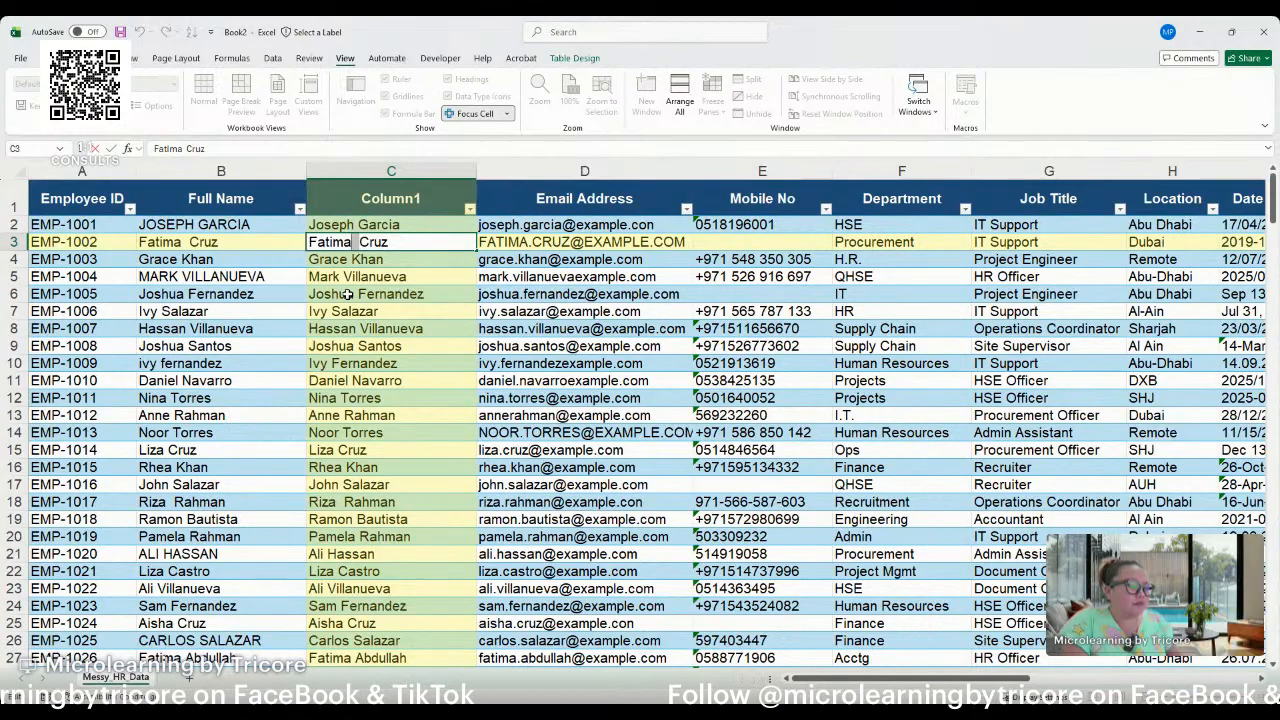
pyautogui.click(356, 276)
pyautogui.click(358, 260)
pyautogui.click(361, 242)
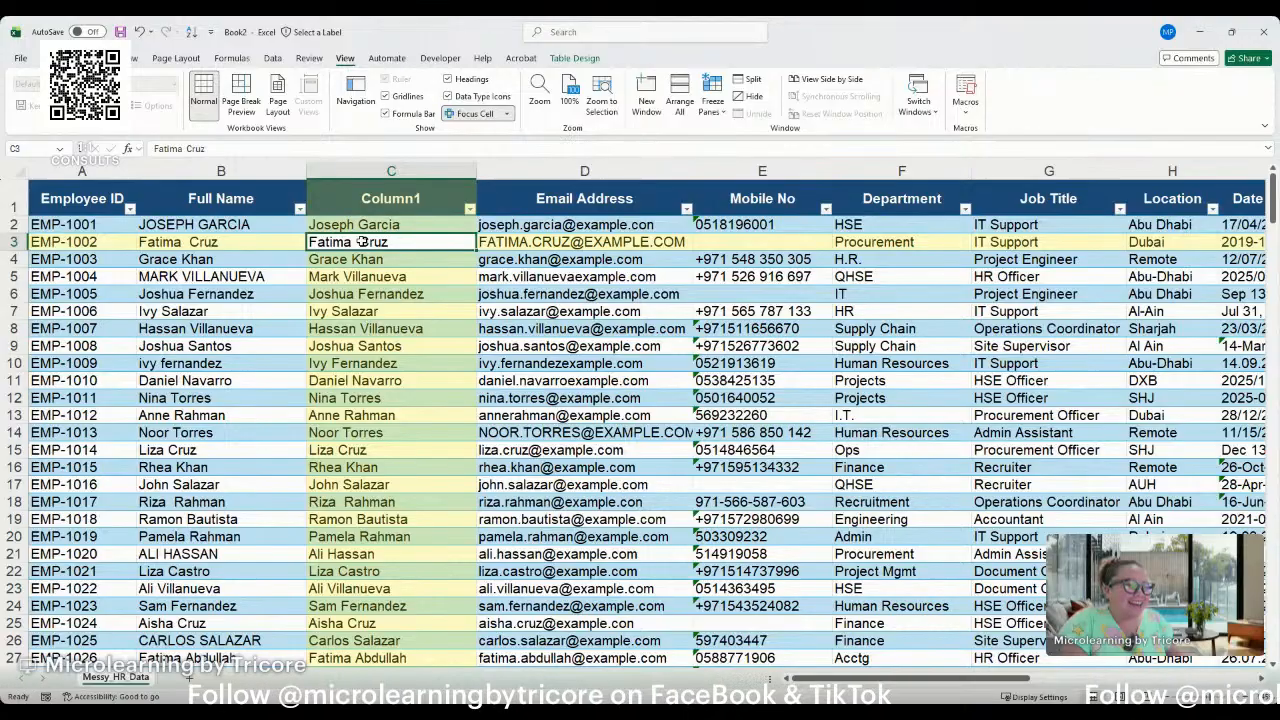
pyautogui.scroll(-1, 360, 278)
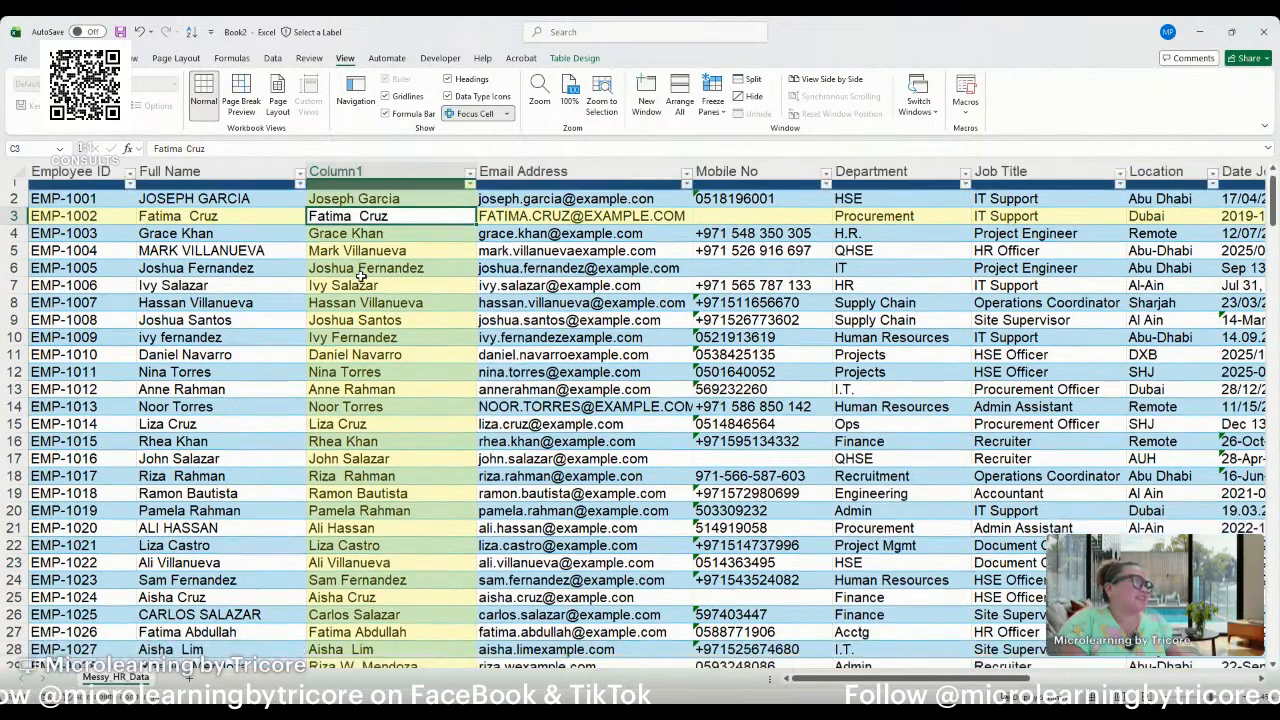
pyautogui.scroll(2, 360, 278)
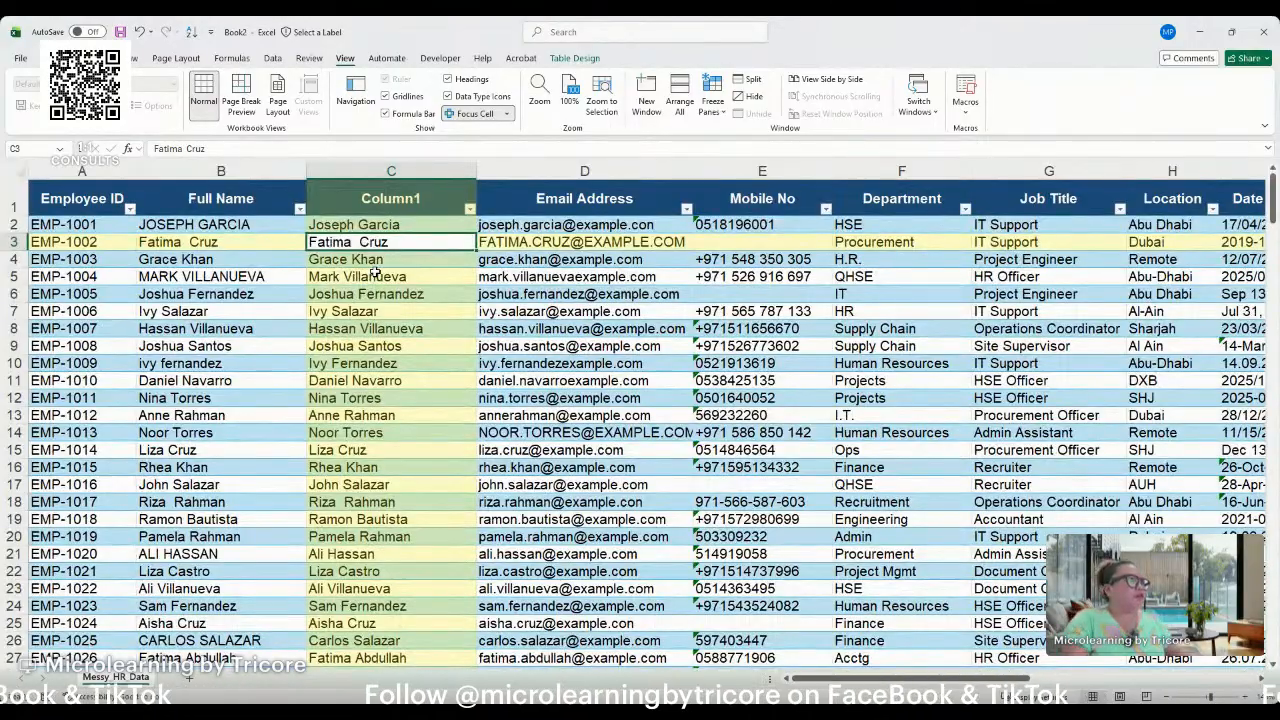
# Insert a new table column between Column1 and Email Address.
pyautogui.click(485, 170)
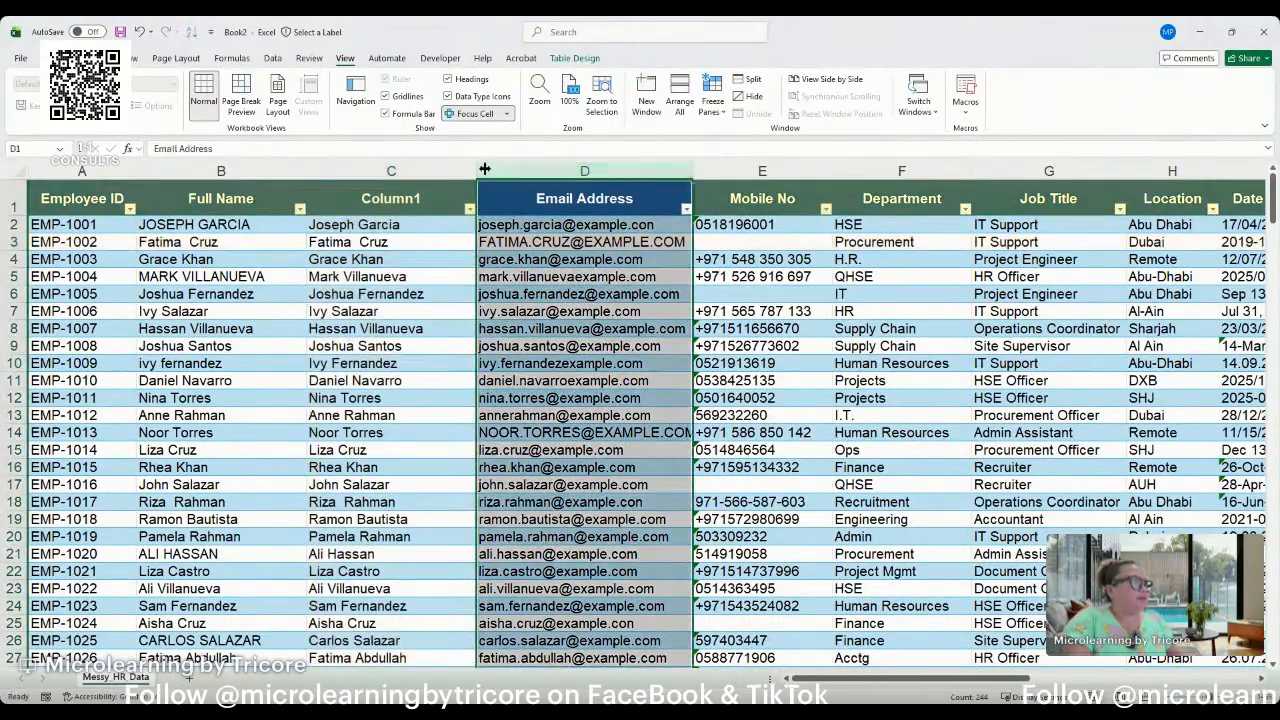
pyautogui.click(398, 213)
pyautogui.click(491, 169)
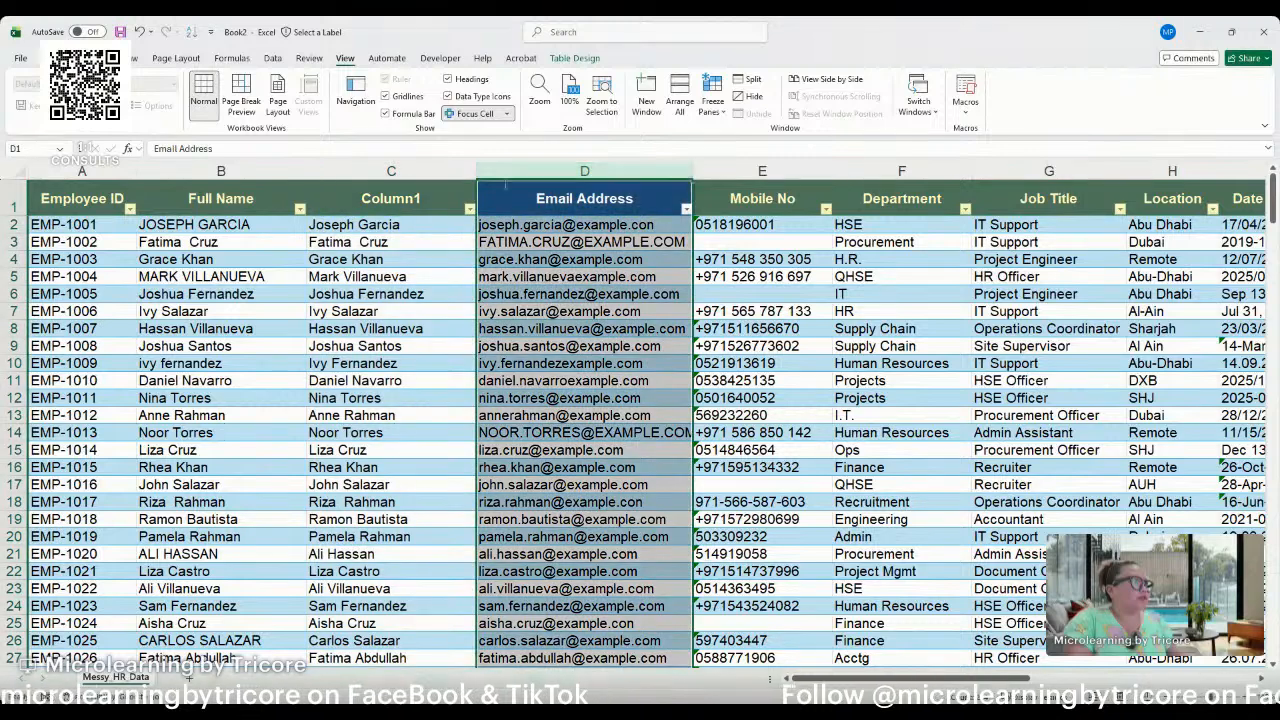
pyautogui.hotkey('ctrl', 'shift', '=')
pyautogui.click(501, 221)
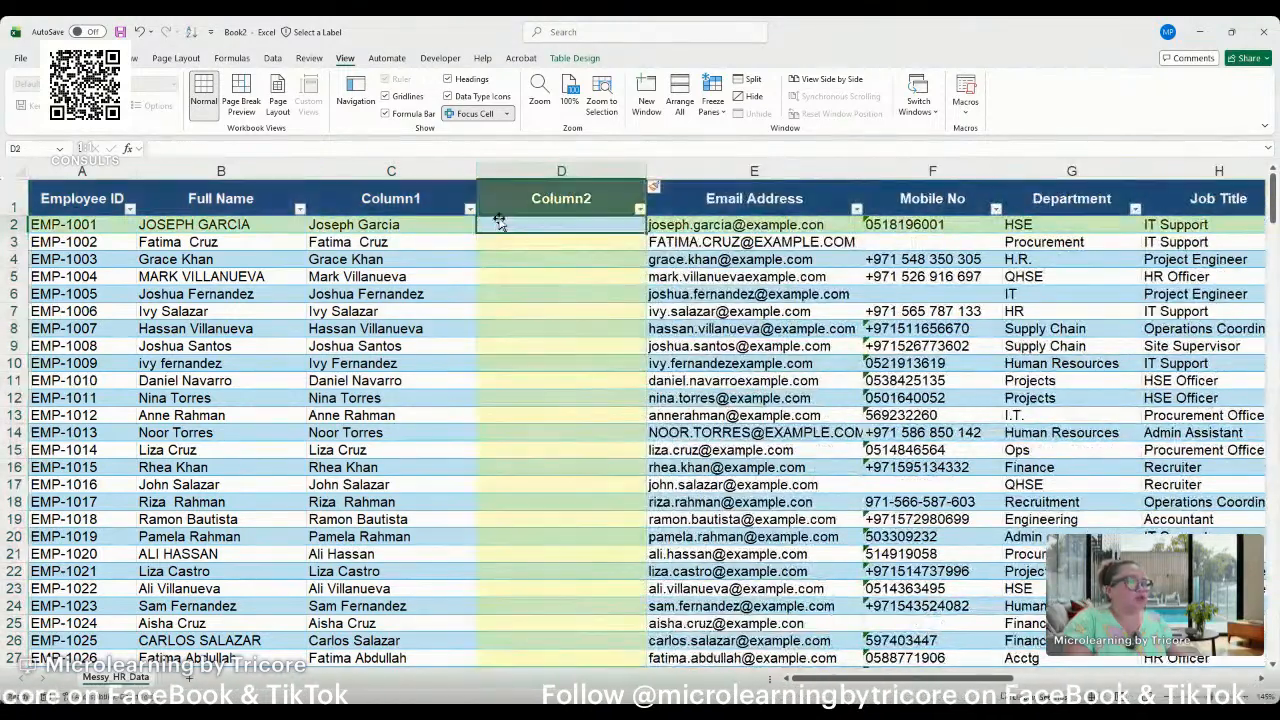
pyautogui.write('=trim')
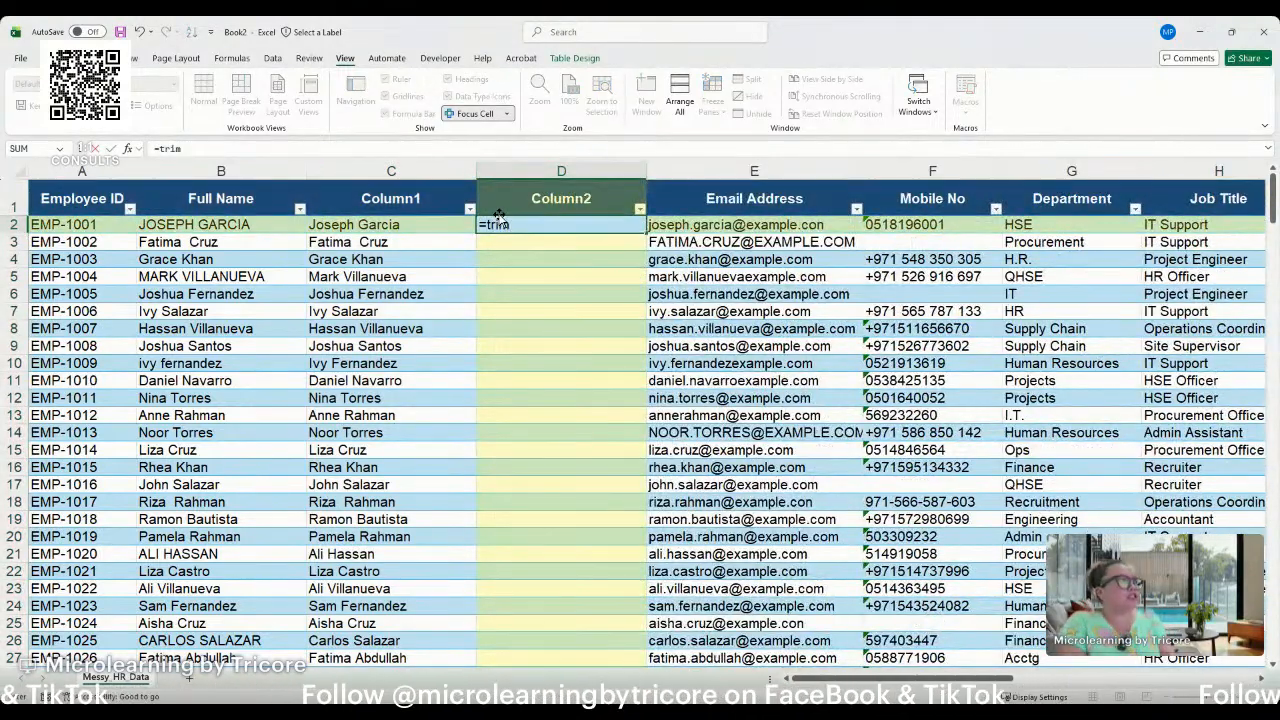
pyautogui.press('Tab')
pyautogui.click(370, 222)
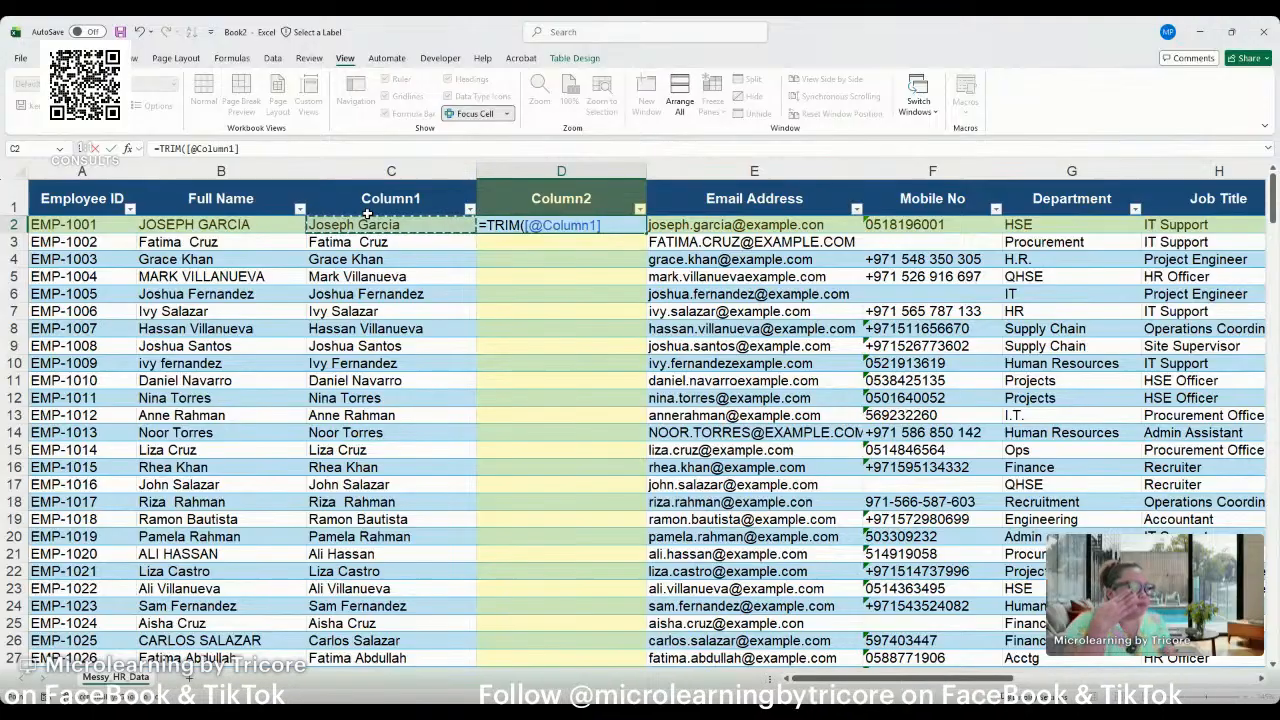
pyautogui.press('Return')
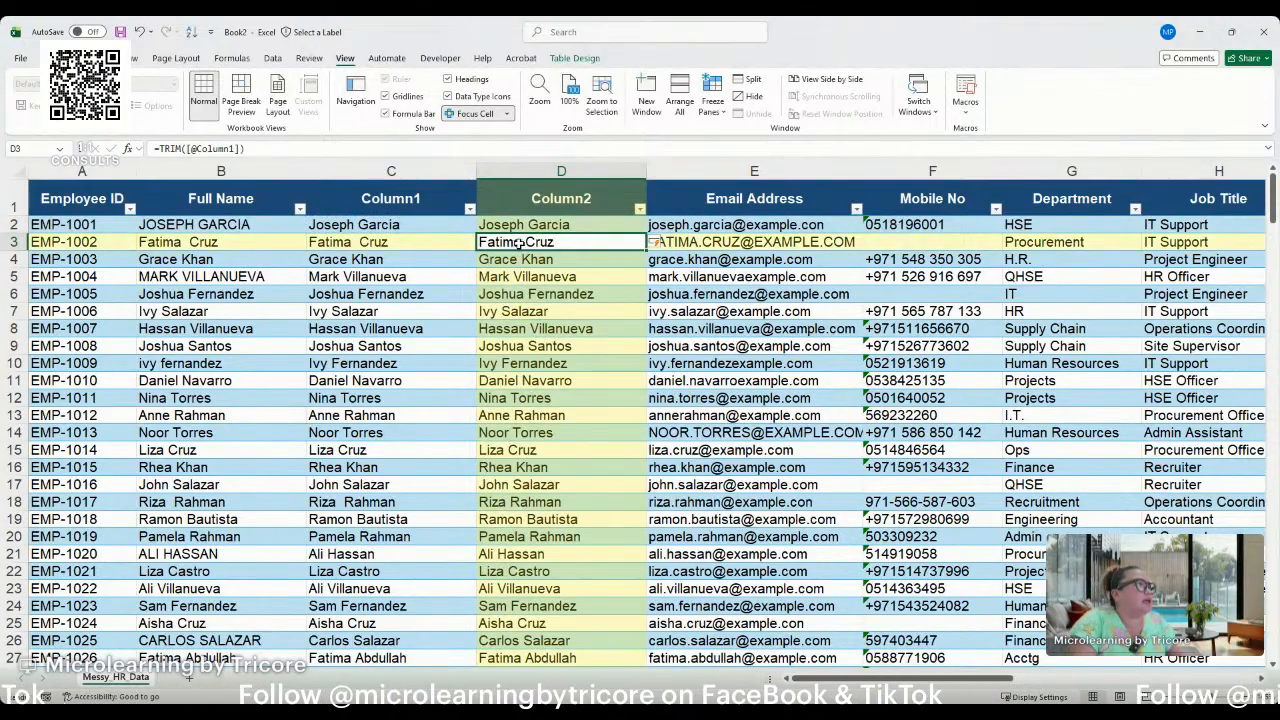
# Compare the Full Name, Column1 and trimmed Column2 entries in rows 2 and 3.
pyautogui.click(352, 245)
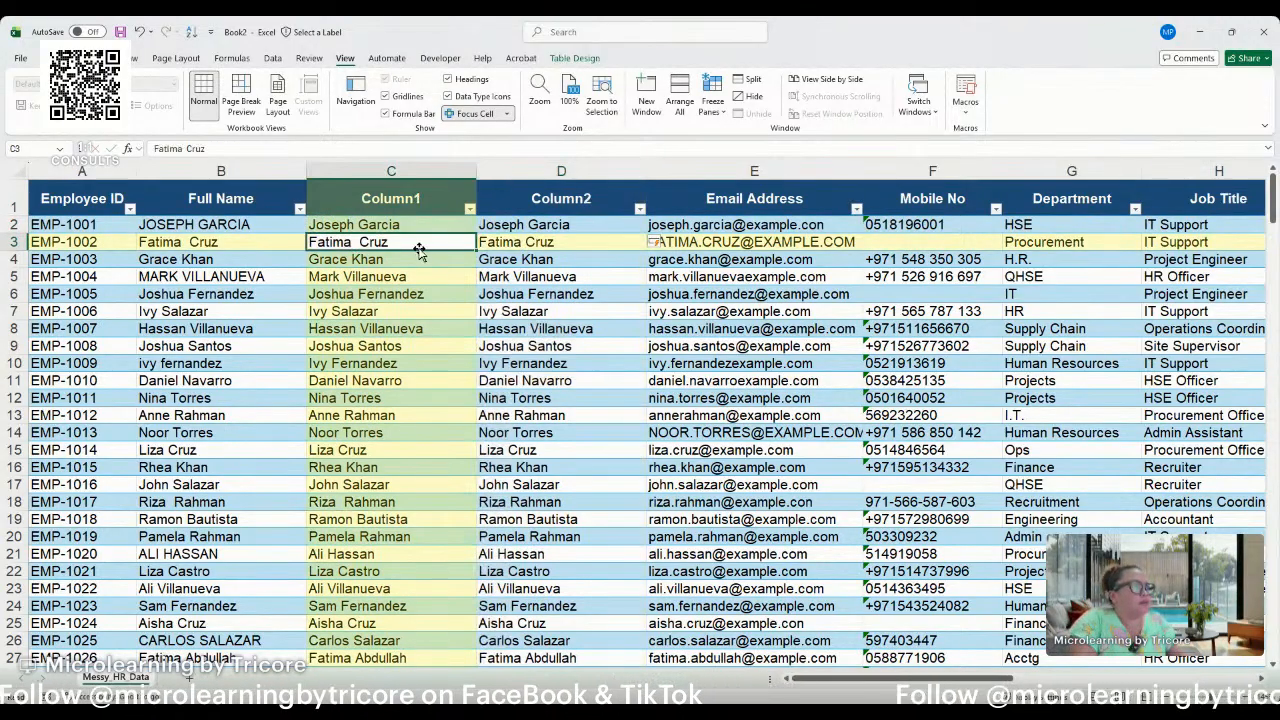
pyautogui.click(491, 246)
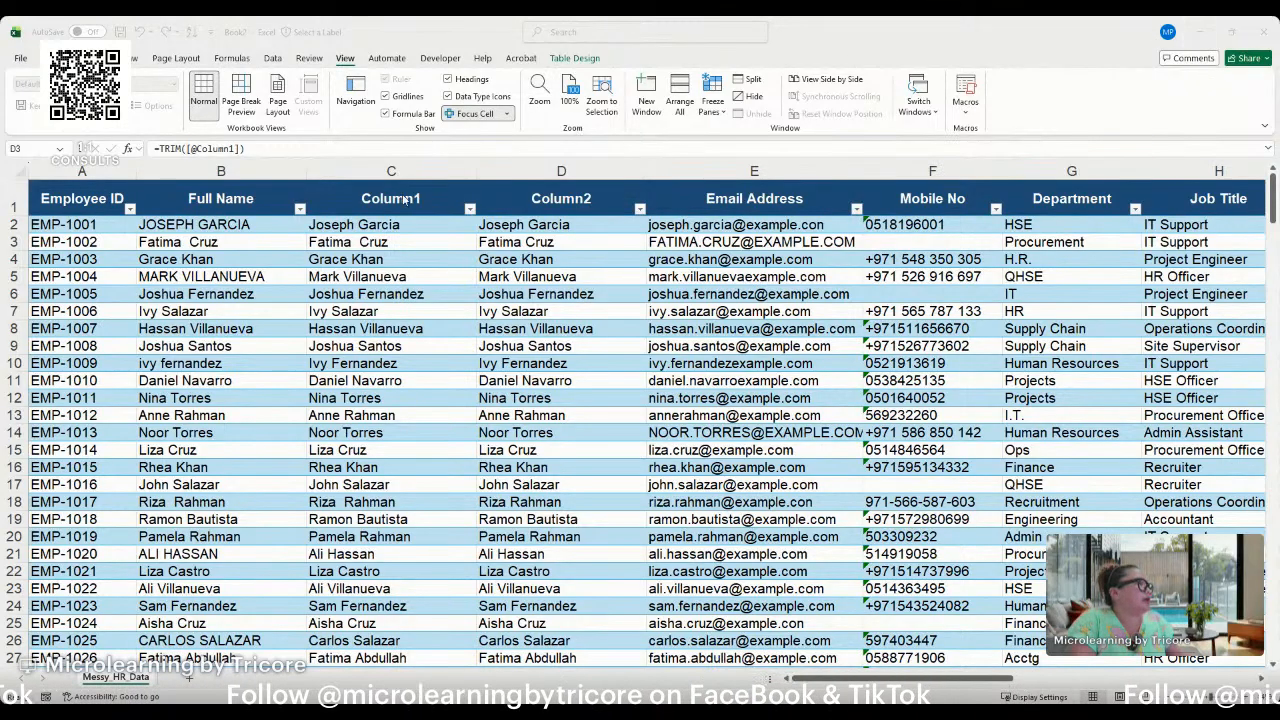
pyautogui.click(522, 244)
pyautogui.click(402, 227)
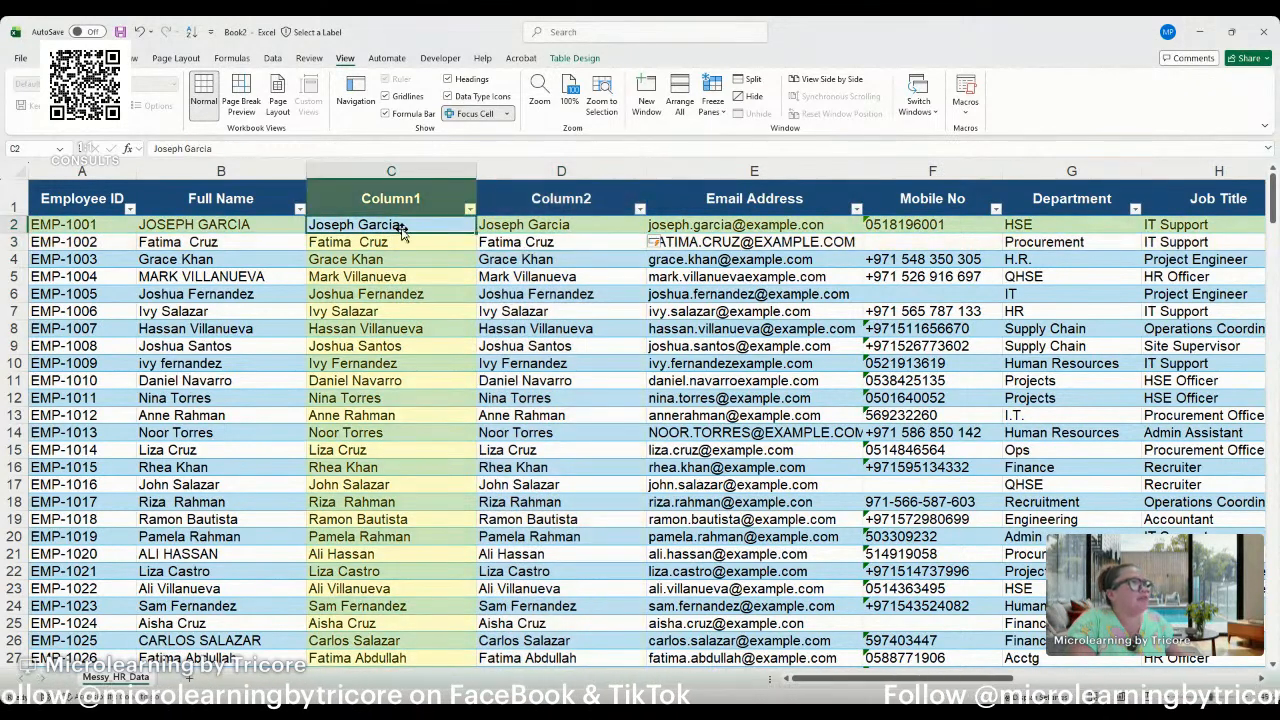
pyautogui.click(236, 222)
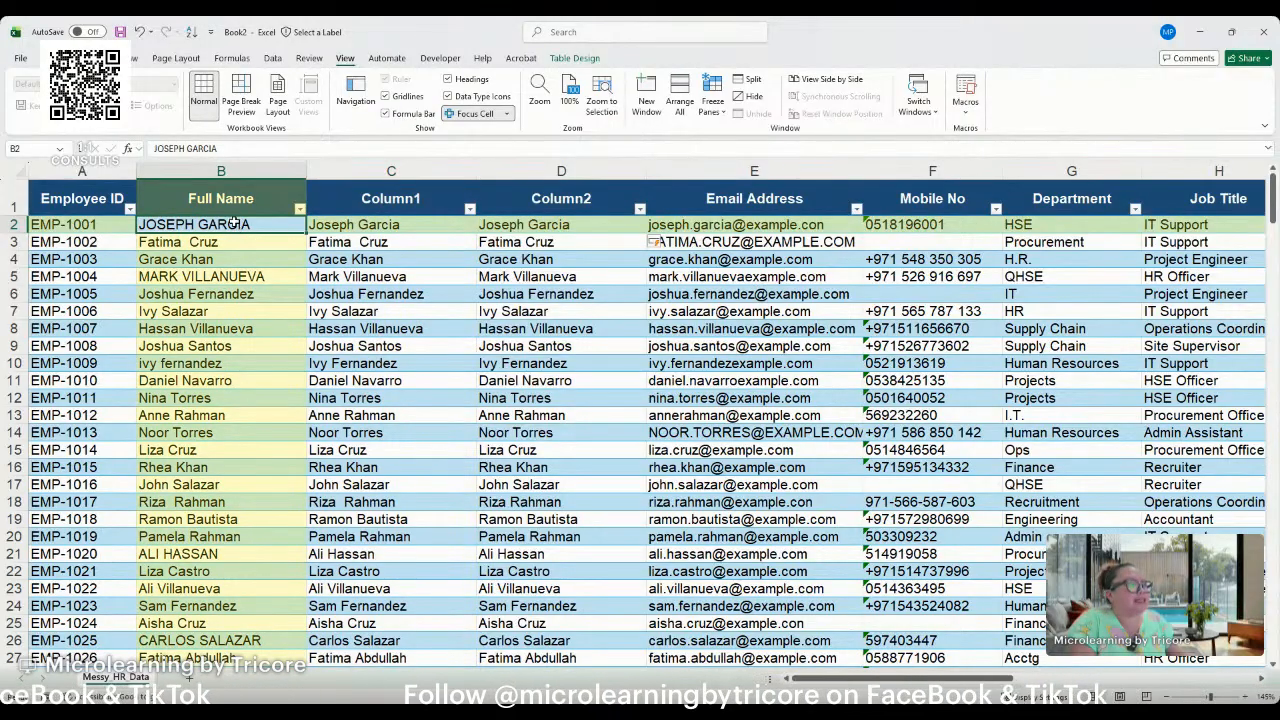
pyautogui.click(380, 222)
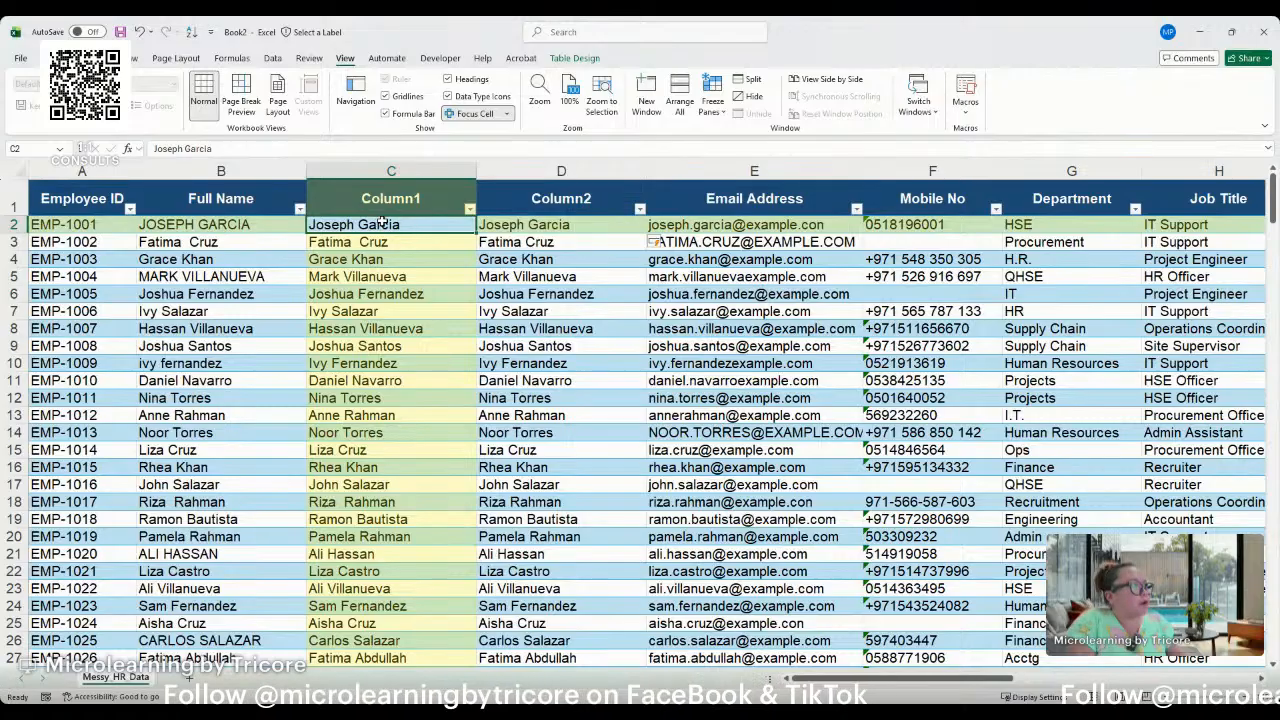
pyautogui.click(513, 224)
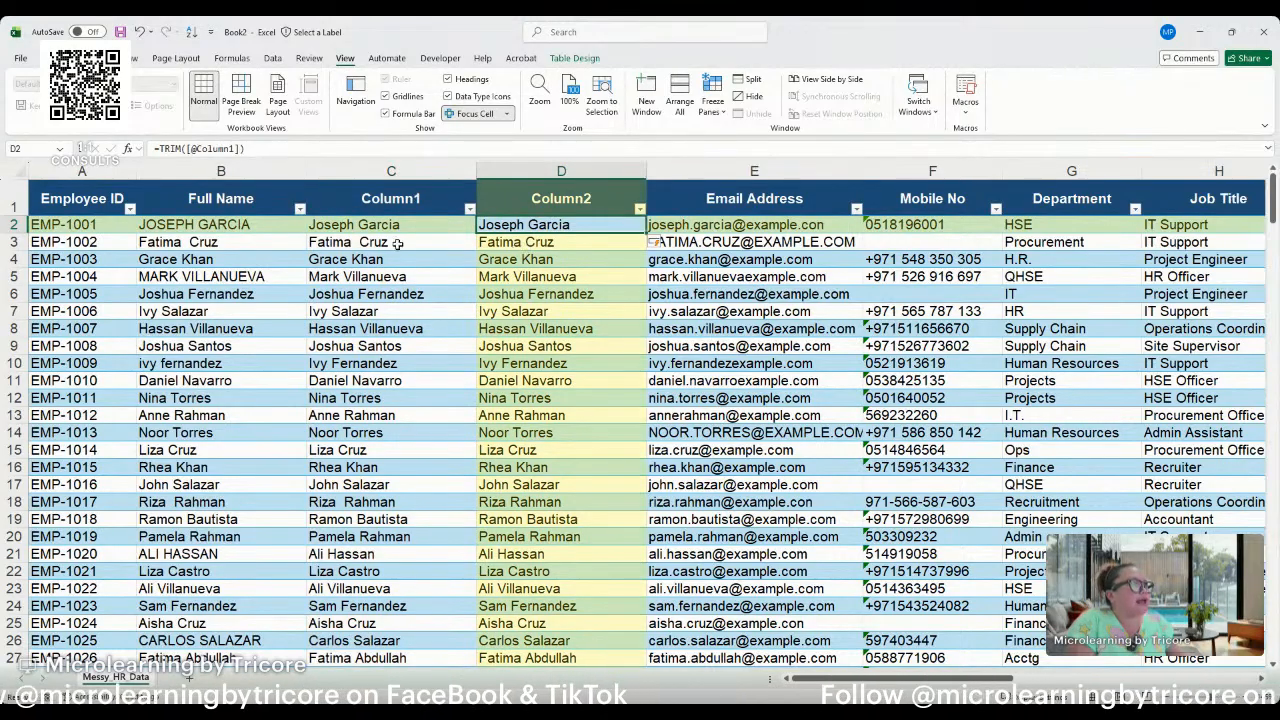
# Check the name spacing in row 3 of Column1 against Column2, and view the last row of Column2.
pyautogui.click(366, 243)
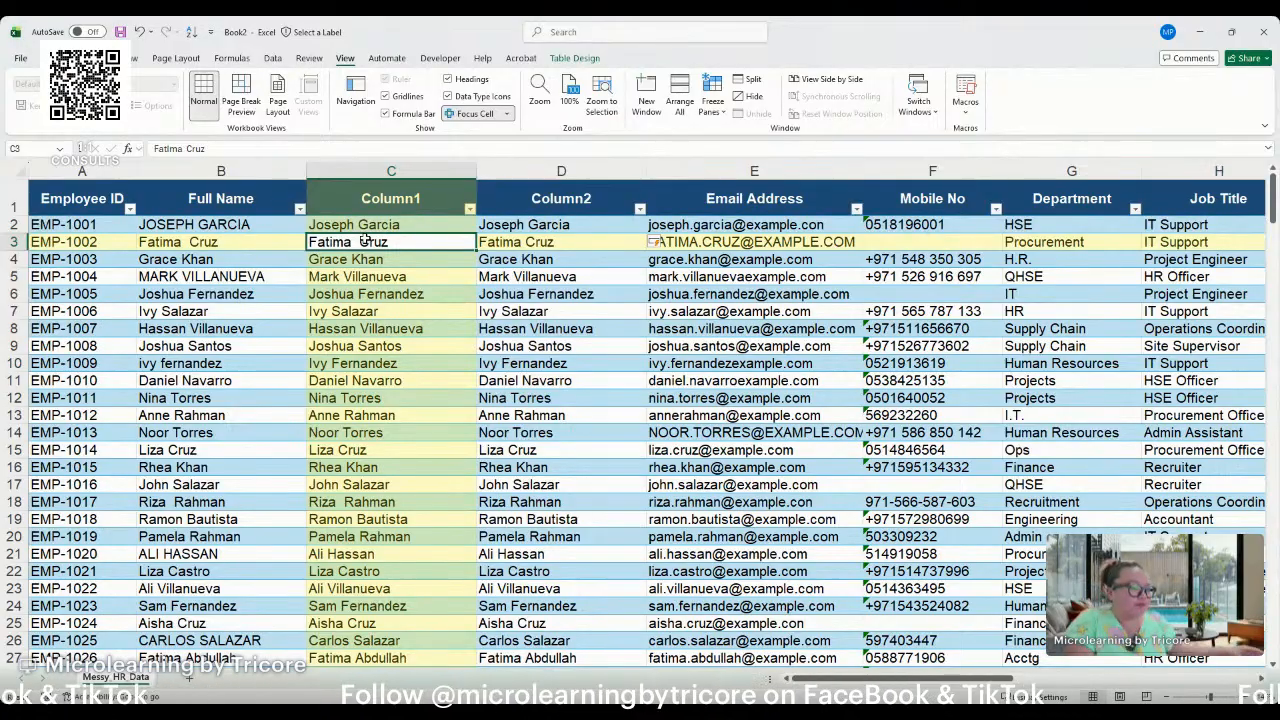
pyautogui.doubleClick(363, 242)
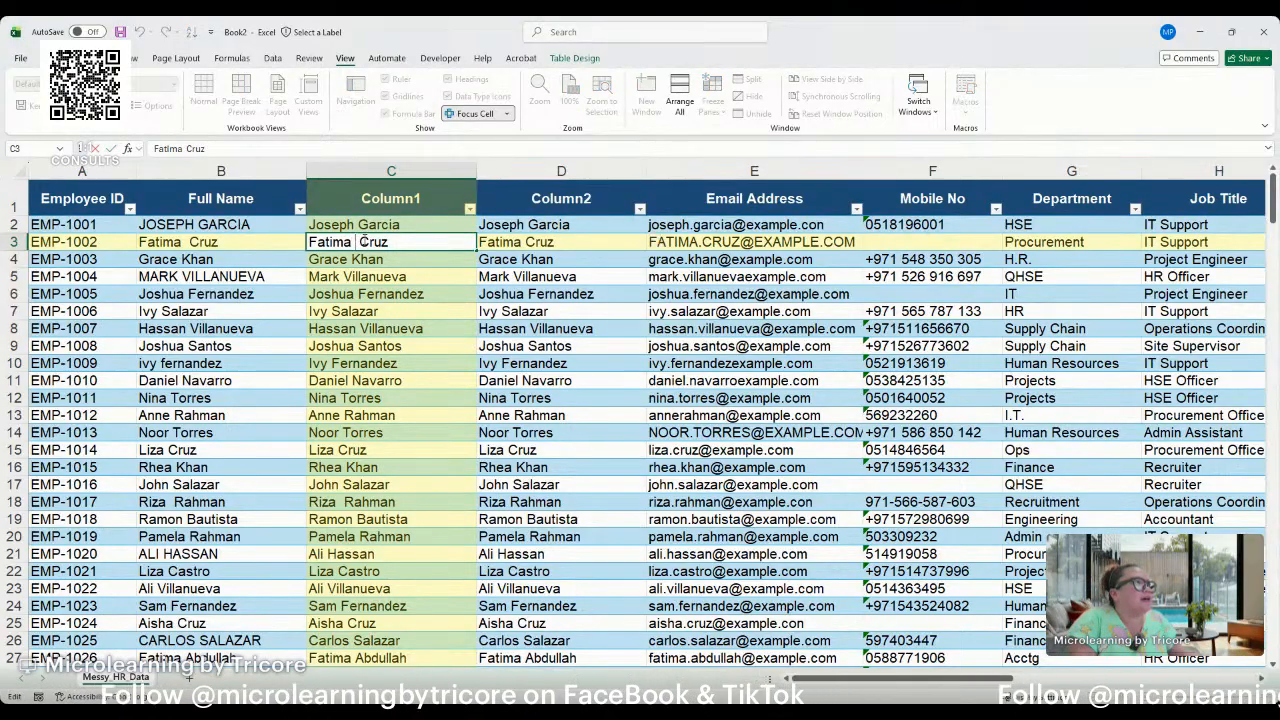
pyautogui.click(524, 242)
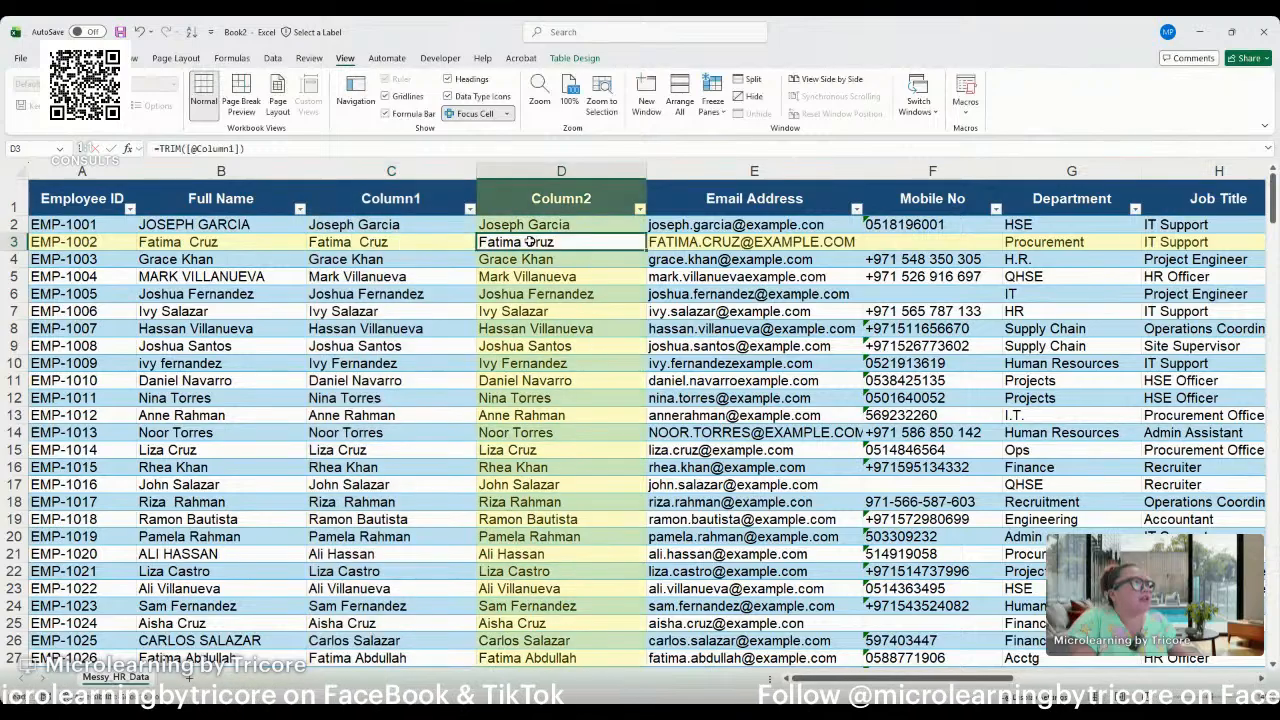
pyautogui.hotkey('ctrl', 'Down')
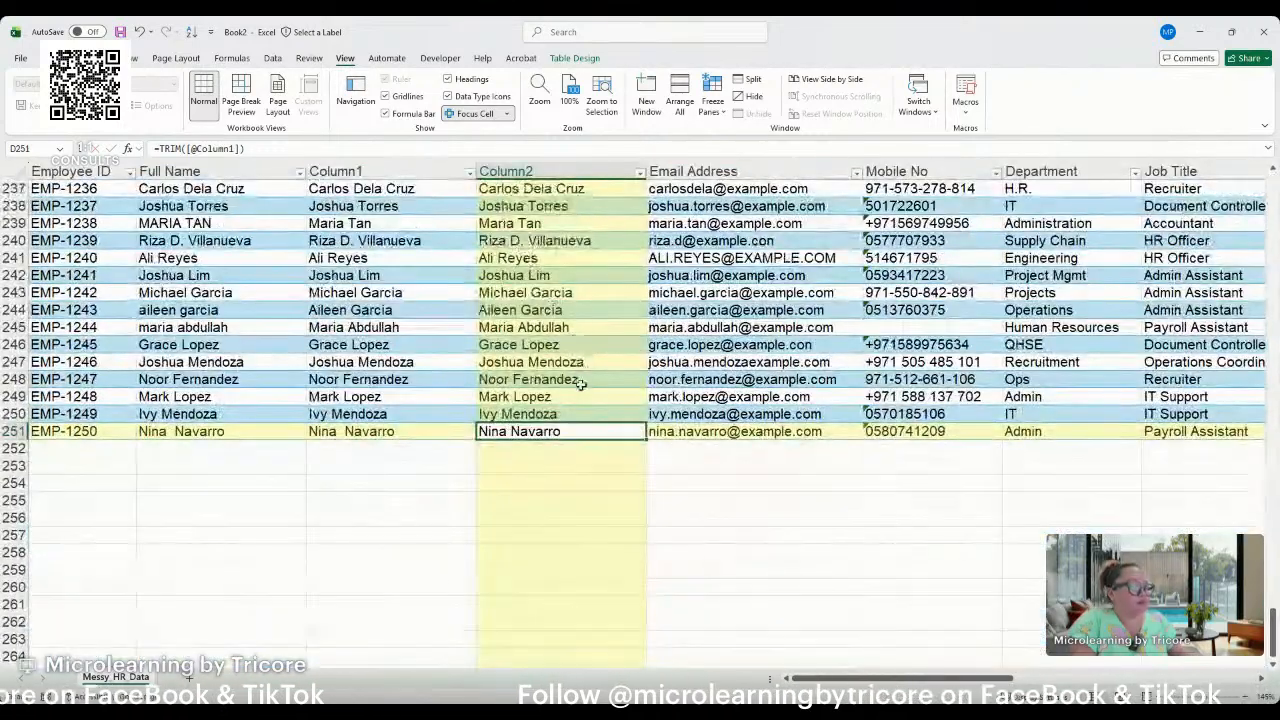
# Replace the TRIM formulas throughout Column2 with their static values.
pyautogui.hotkey('ctrl', 'Up')
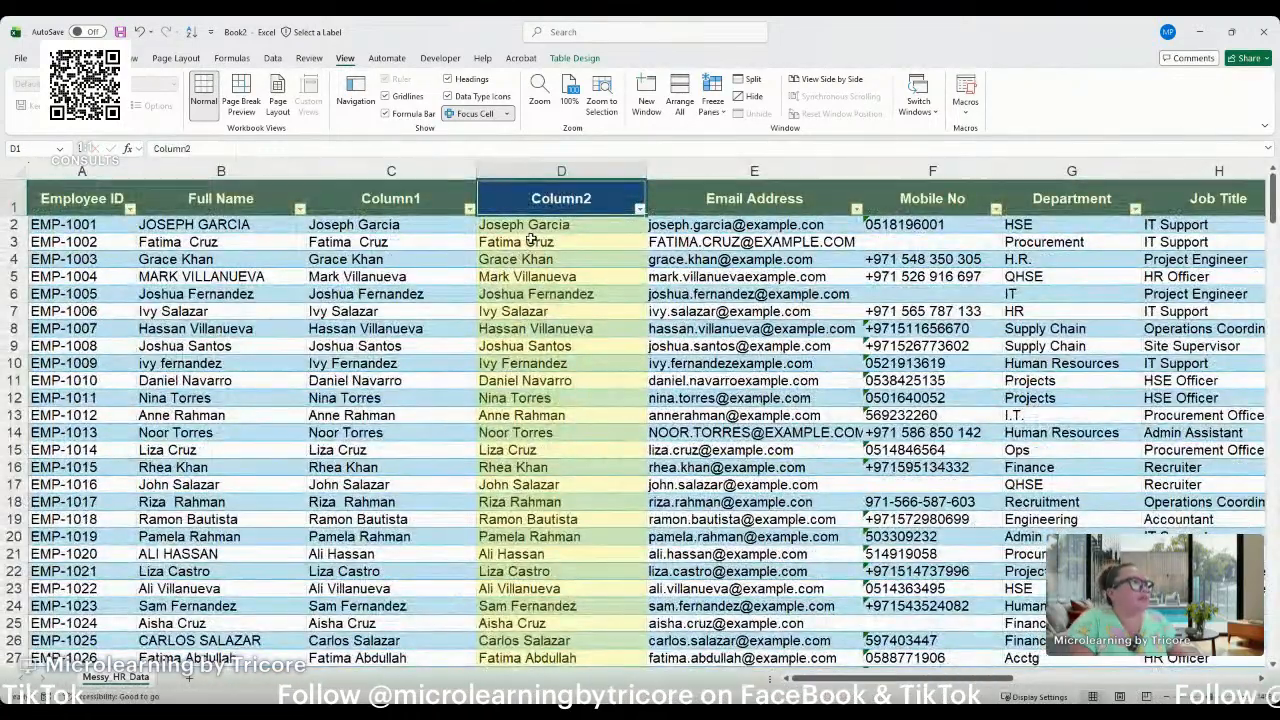
pyautogui.doubleClick(530, 242)
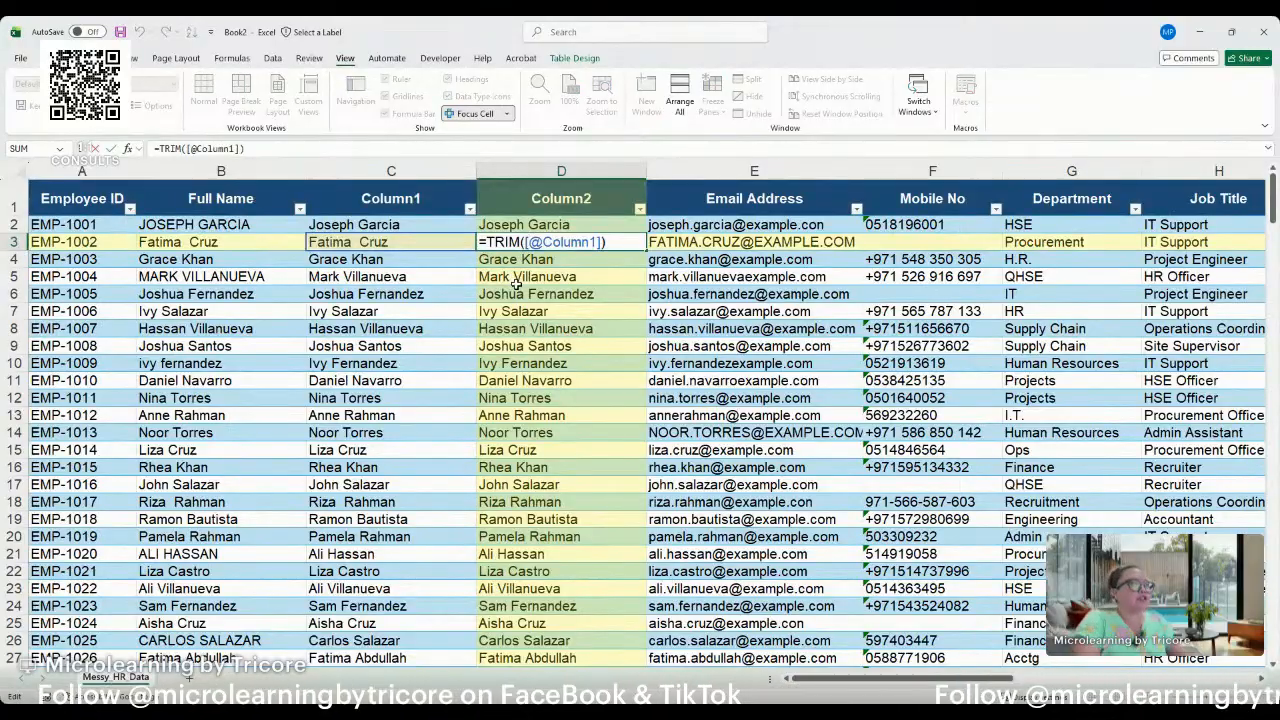
pyautogui.hotkey('ctrl', 'Return')
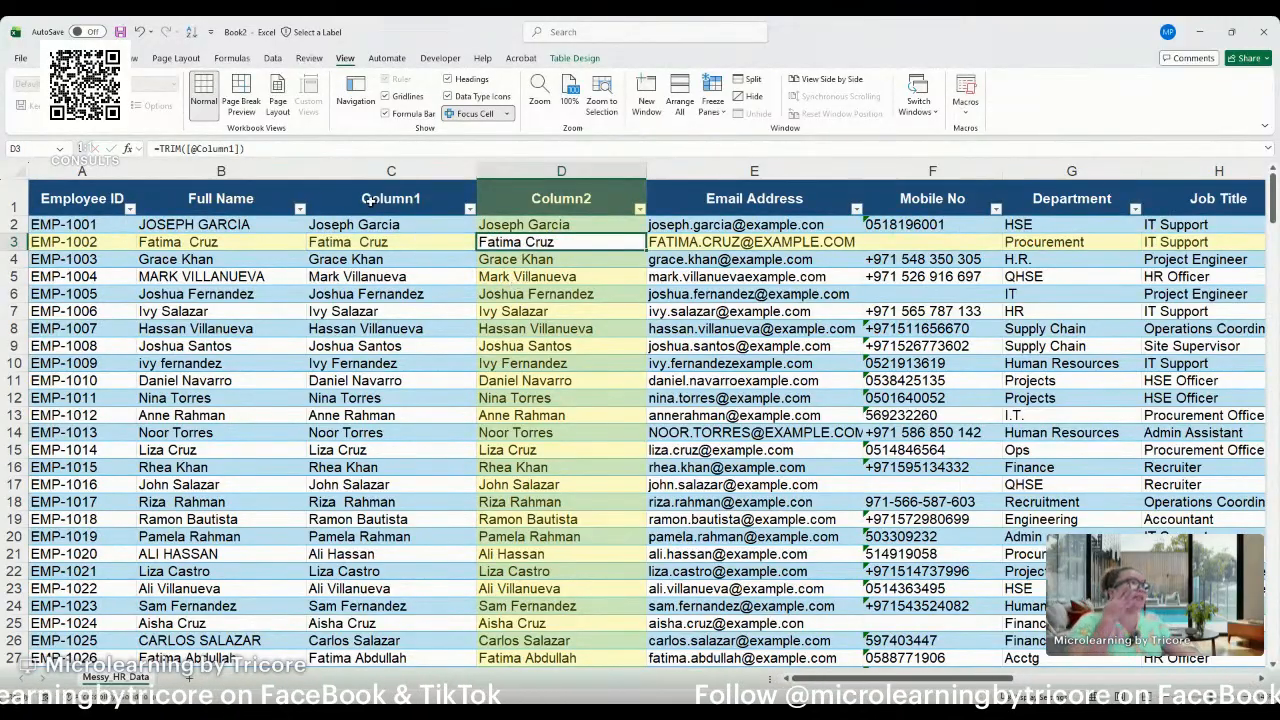
pyautogui.click(246, 198)
pyautogui.click(513, 180)
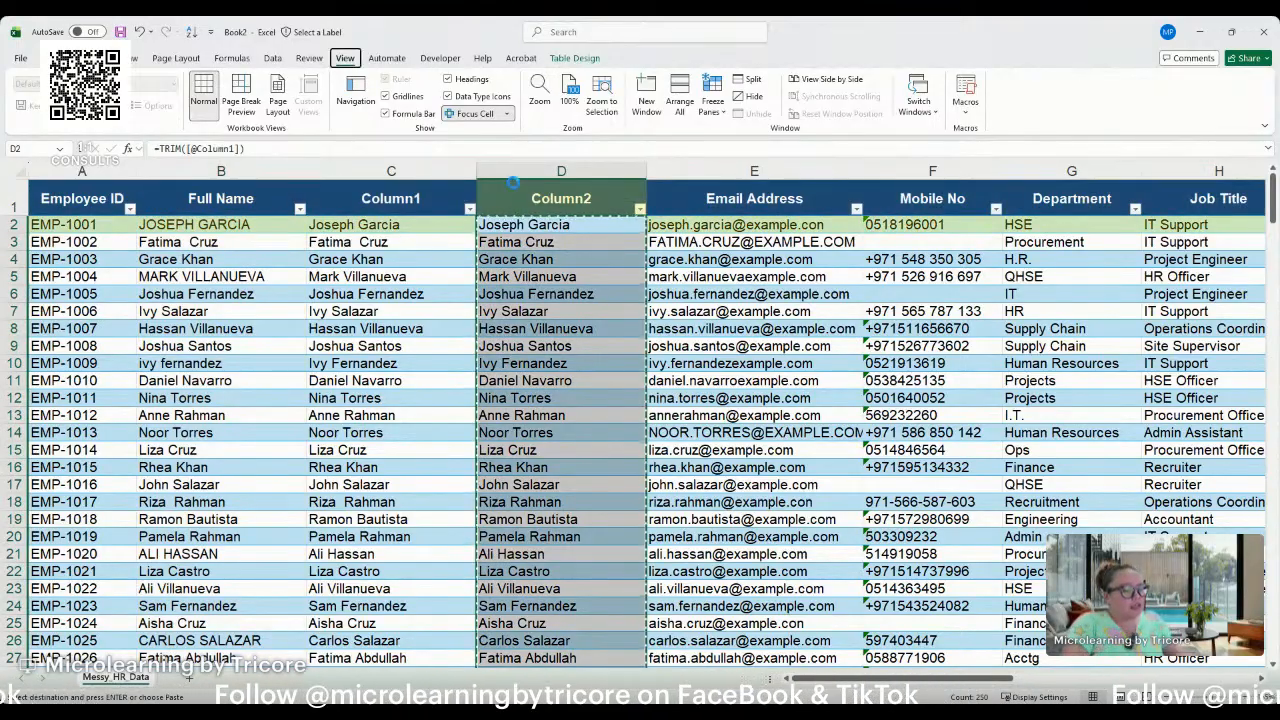
pyautogui.hotkey('ctrl', 'shift', 'v')
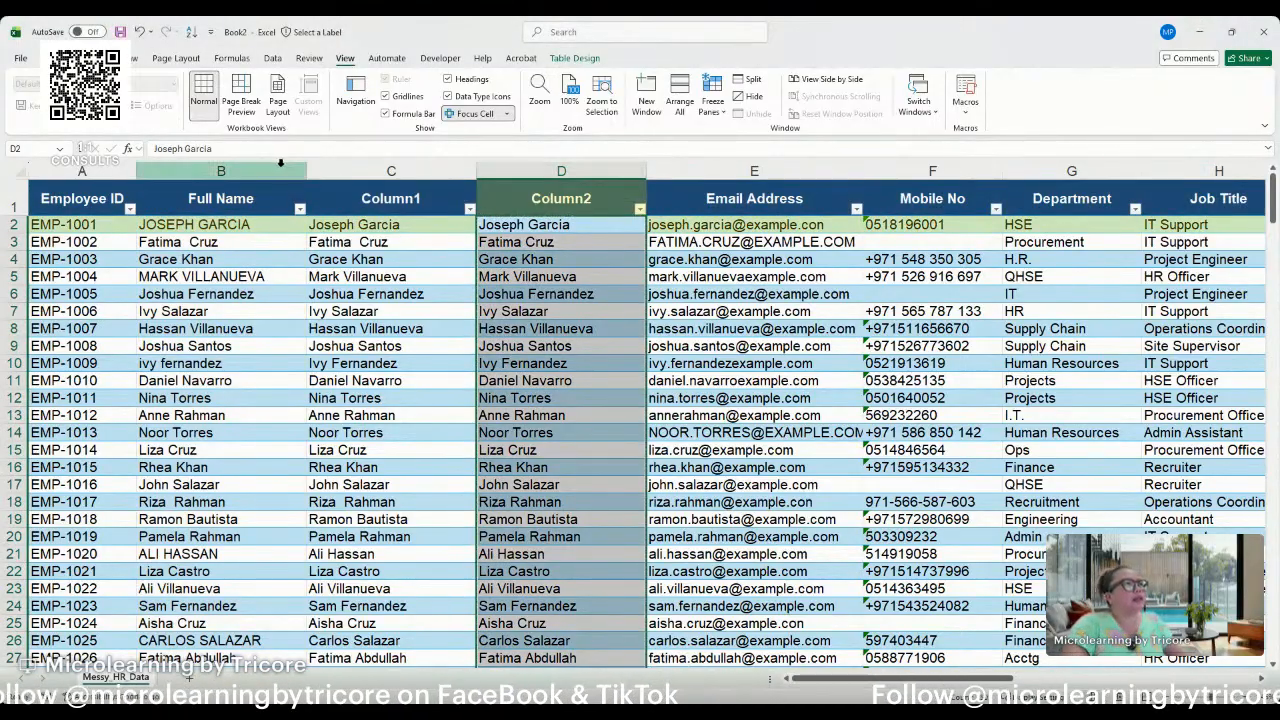
# Delete the original Full Name and Column1 columns, and rename the Column2 header to Full Name.
pyautogui.moveTo(275, 178); pyautogui.dragTo(350, 175)
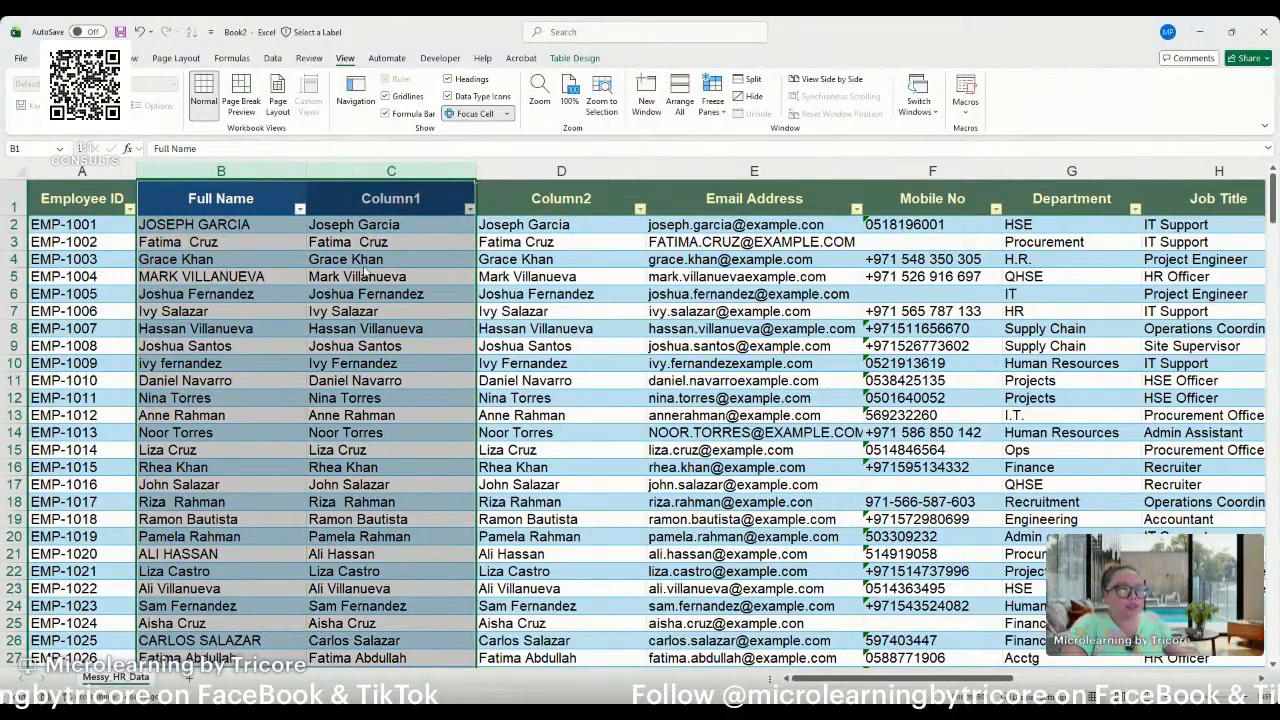
pyautogui.hotkey('ctrl', '-')
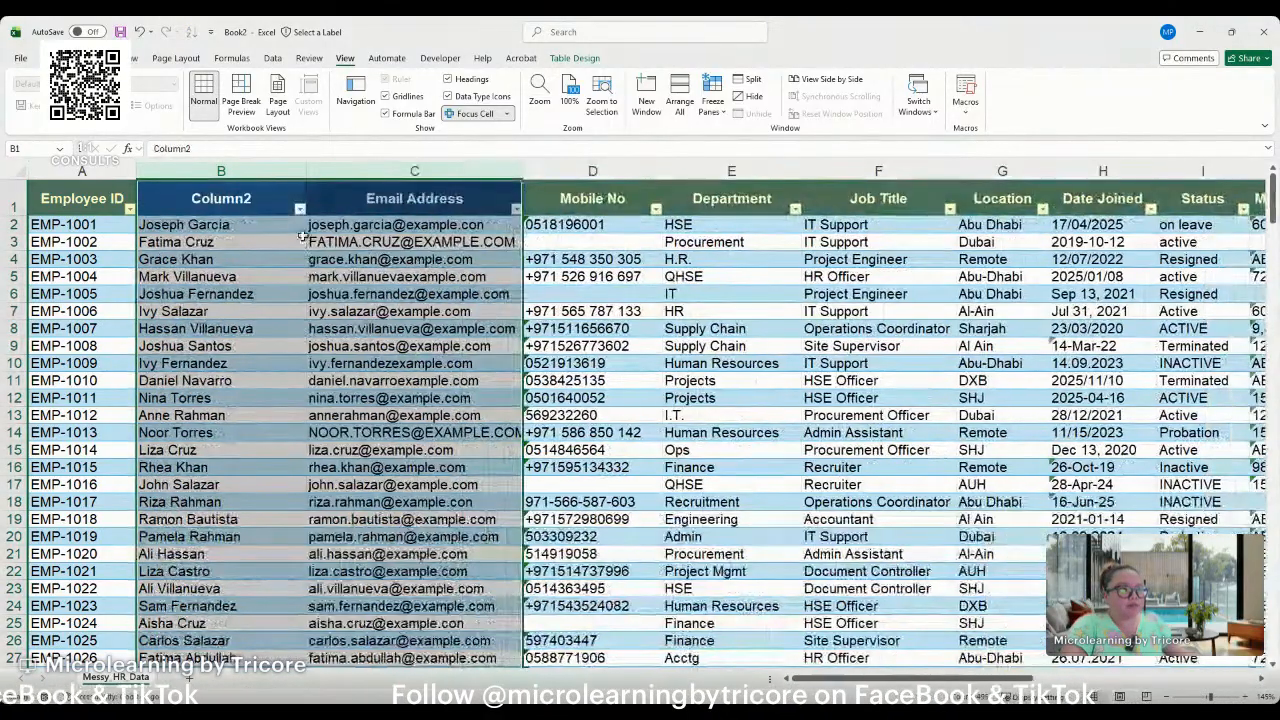
pyautogui.click(283, 200)
pyautogui.write('Full Name')
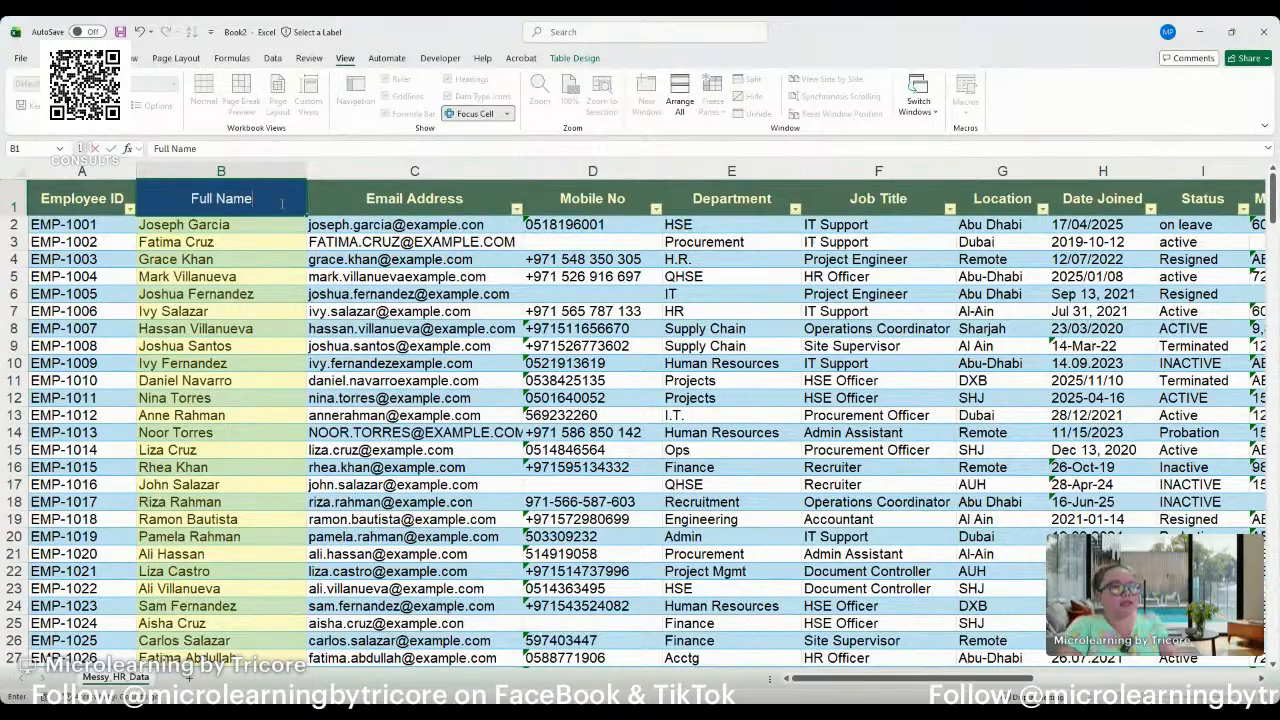
pyautogui.press('Return')
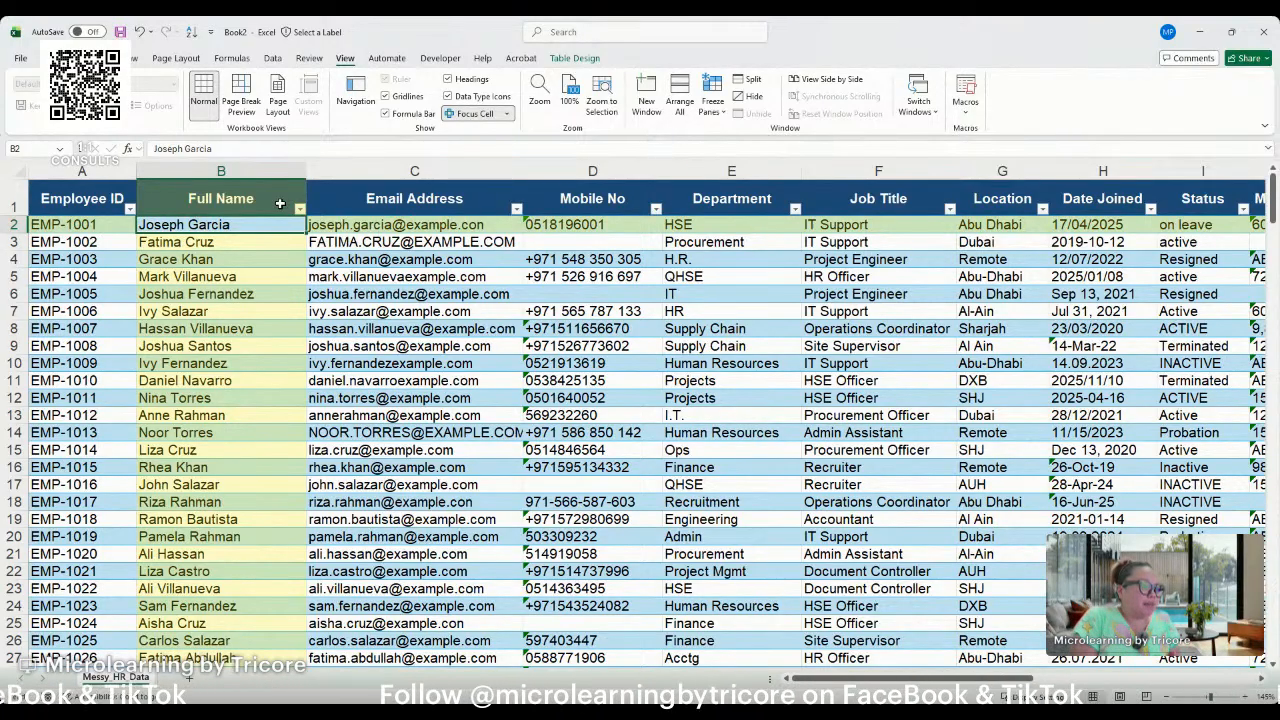
# Review the cleaned Full Name column and examine the Email Address, Mobile No and Department columns for inconsistent entries.
pyautogui.click(202, 245)
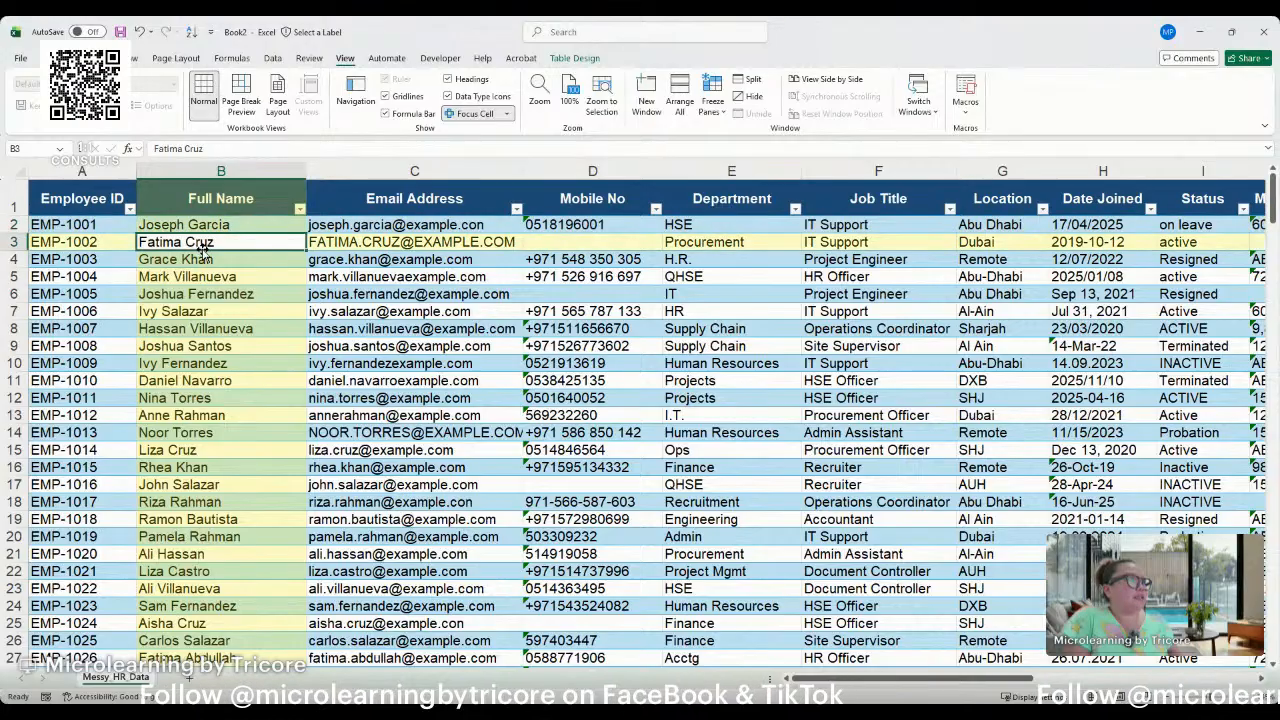
pyautogui.click(206, 205)
pyautogui.click(376, 197)
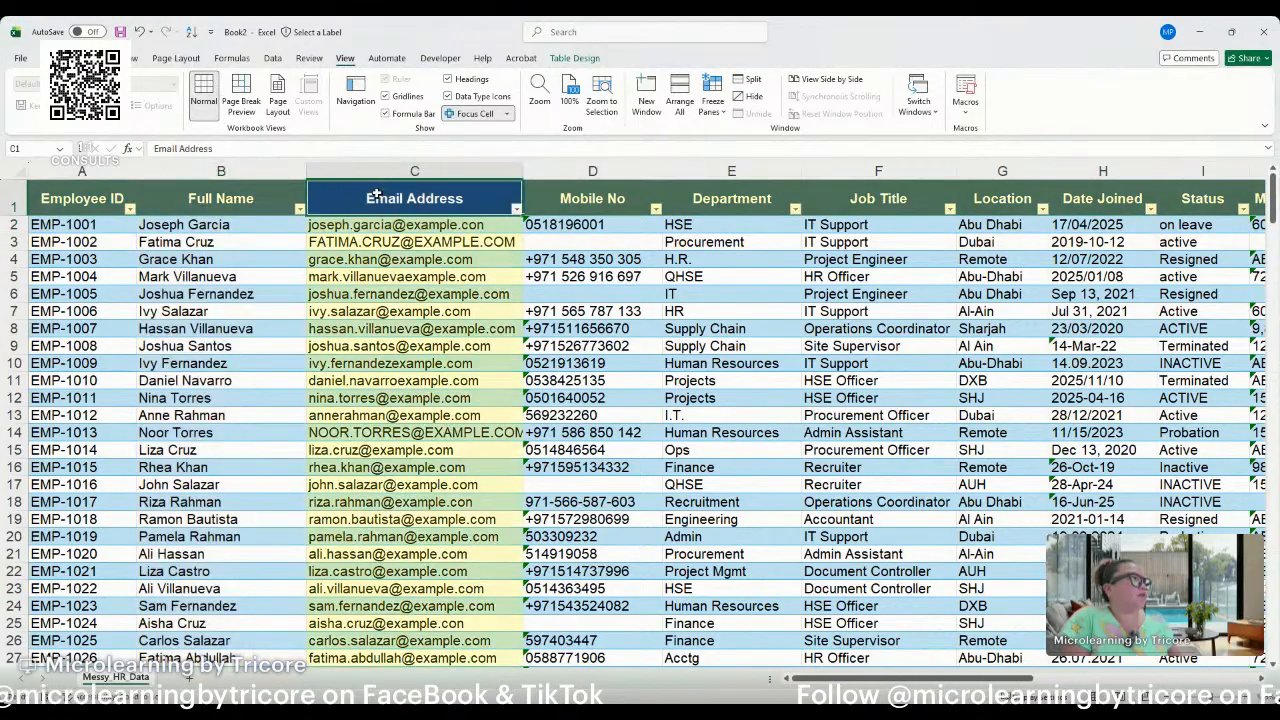
pyautogui.click(250, 207)
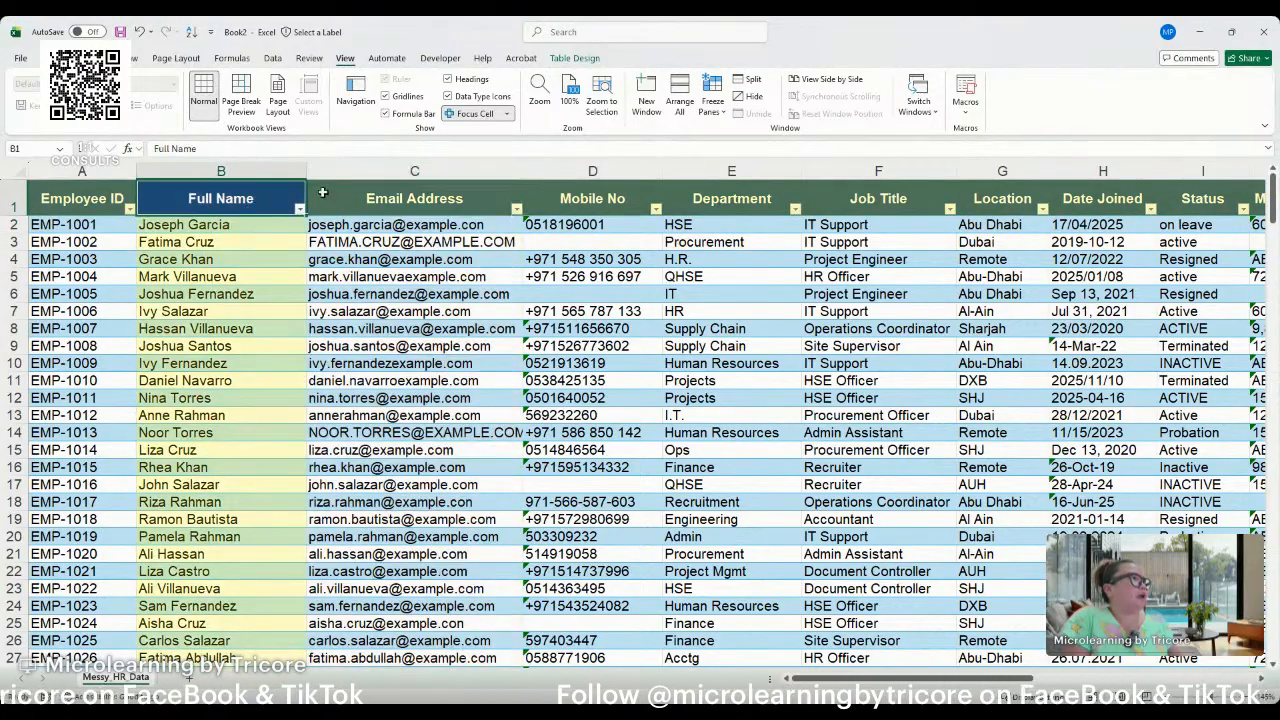
pyautogui.click(341, 183)
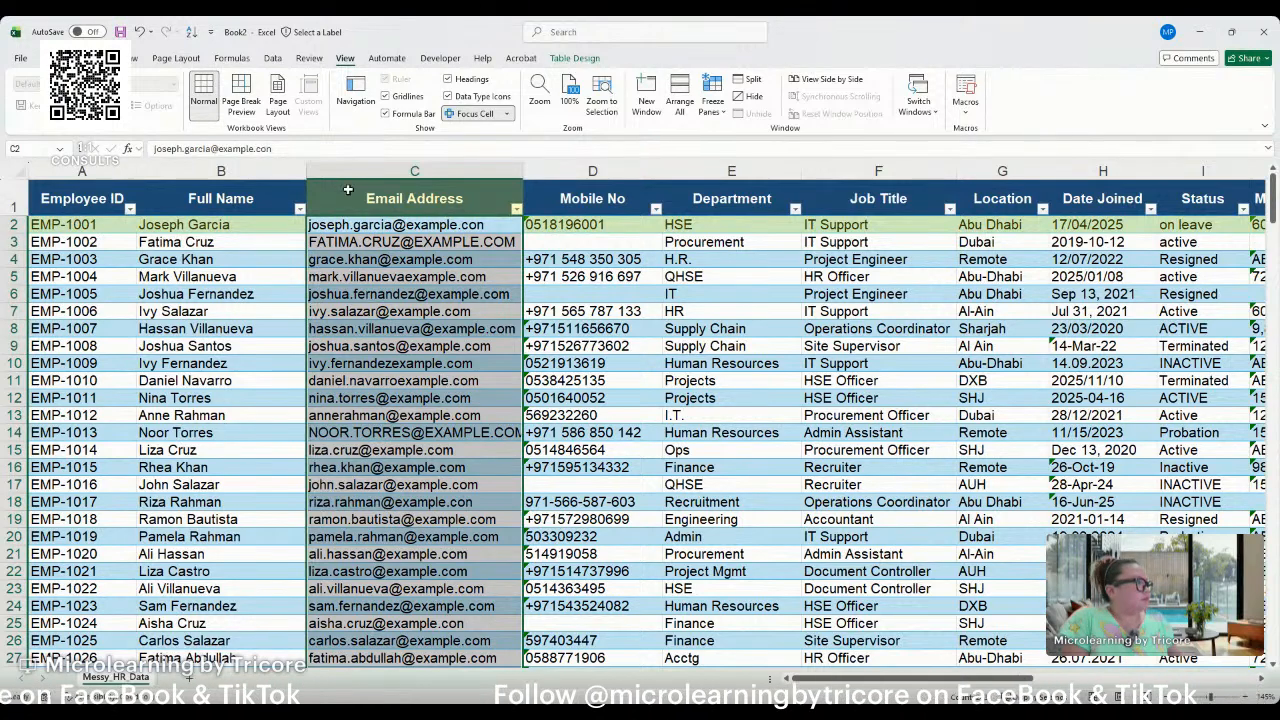
pyautogui.click(566, 178)
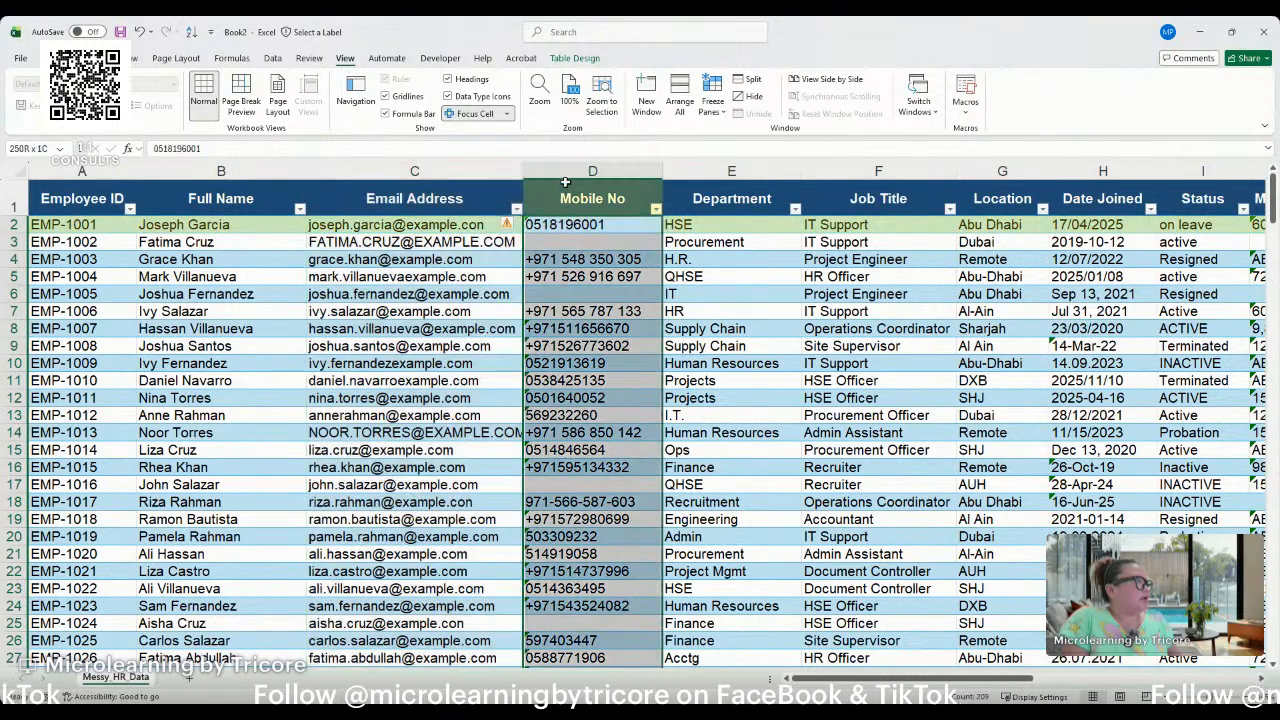
pyautogui.click(493, 185)
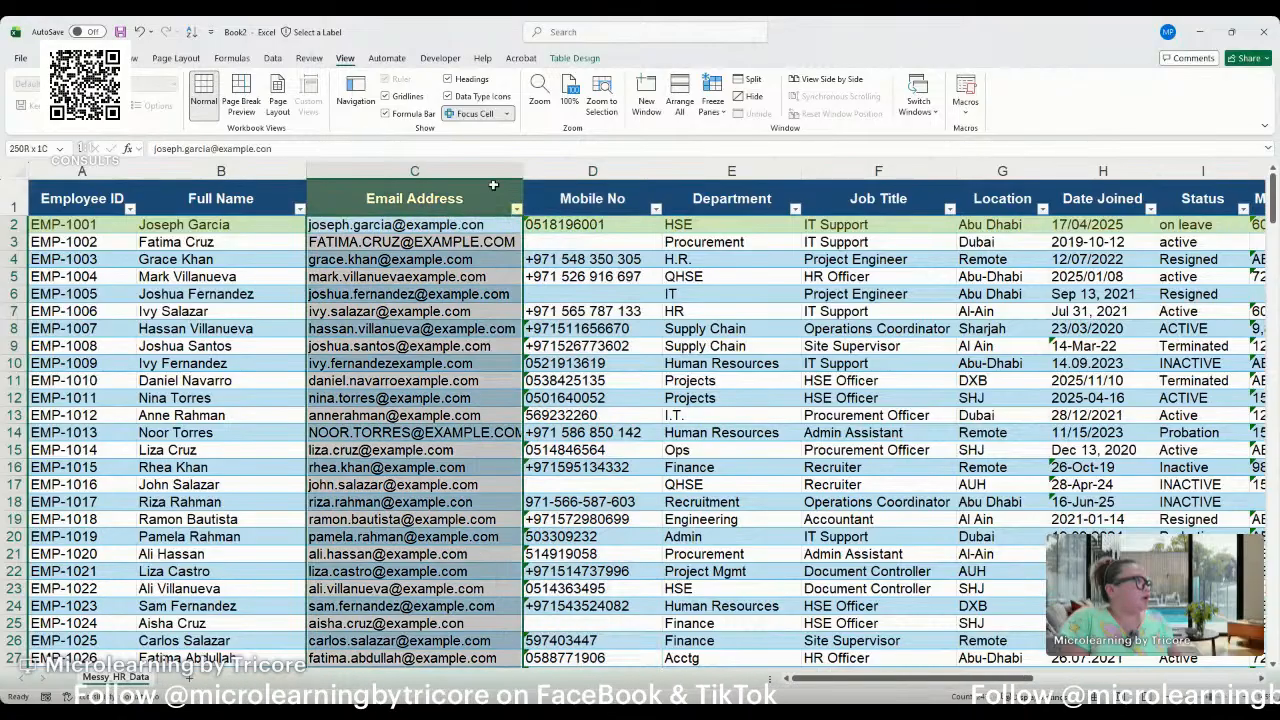
pyautogui.click(572, 178)
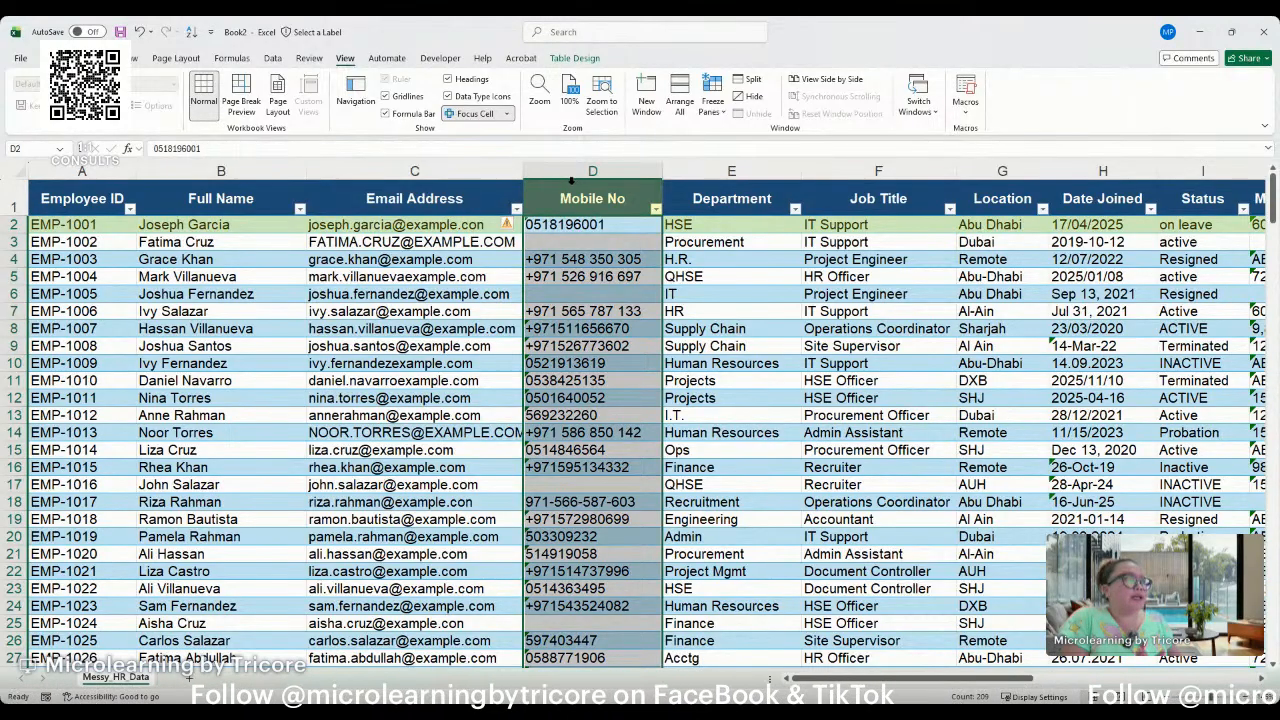
pyautogui.click(703, 207)
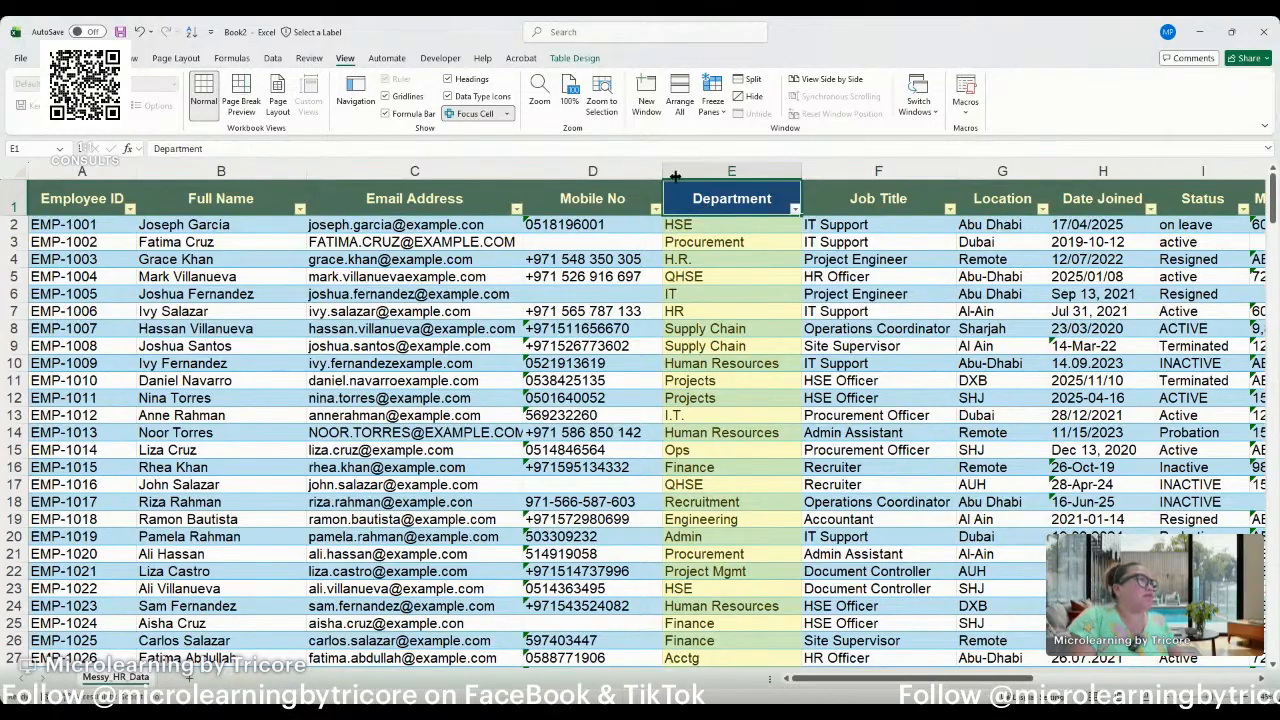
pyautogui.click(436, 172)
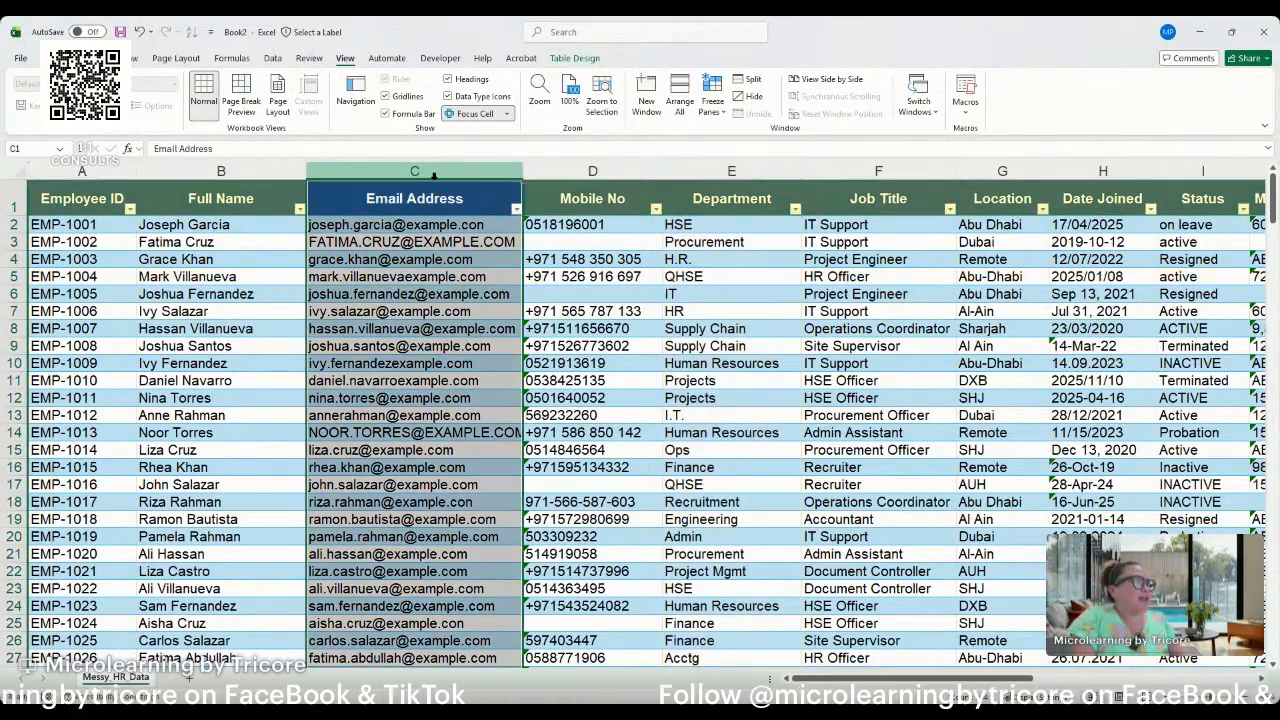
pyautogui.moveTo(100, 196); pyautogui.dragTo(177, 198)
pyautogui.click(200, 200)
pyautogui.click(362, 194)
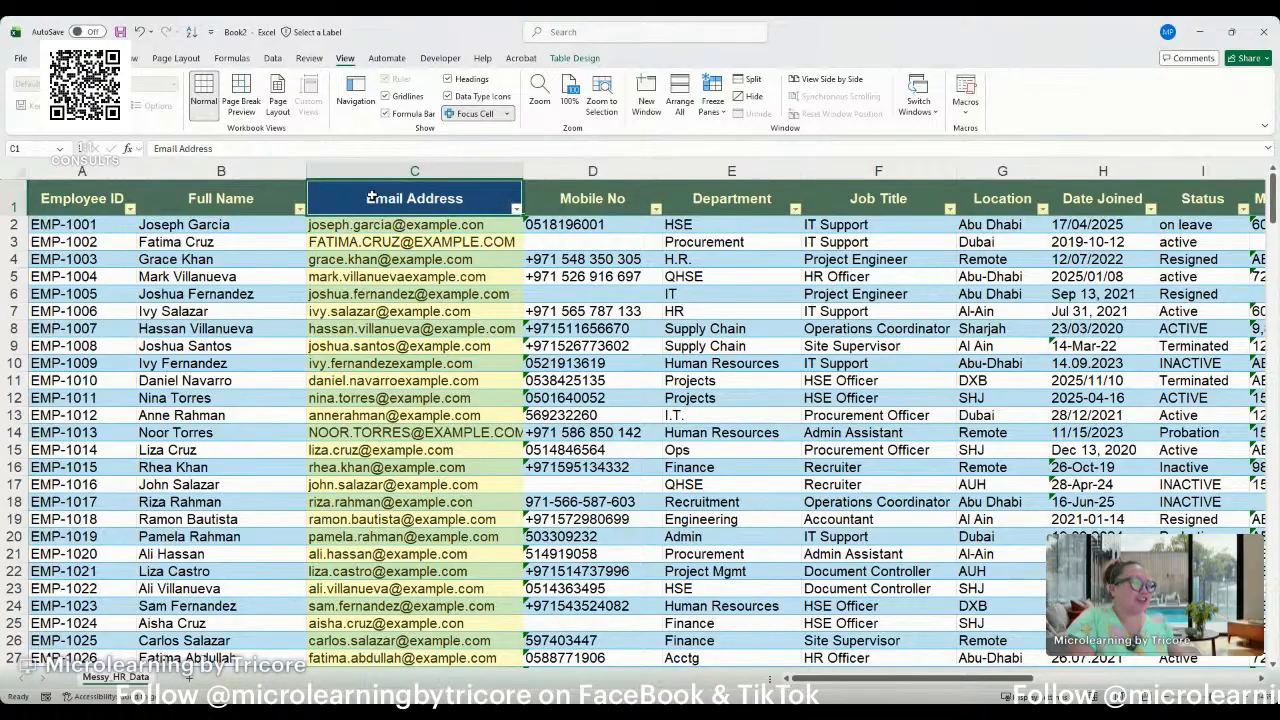
# Insert a new table column between Email Address and Mobile No.
pyautogui.click(536, 175)
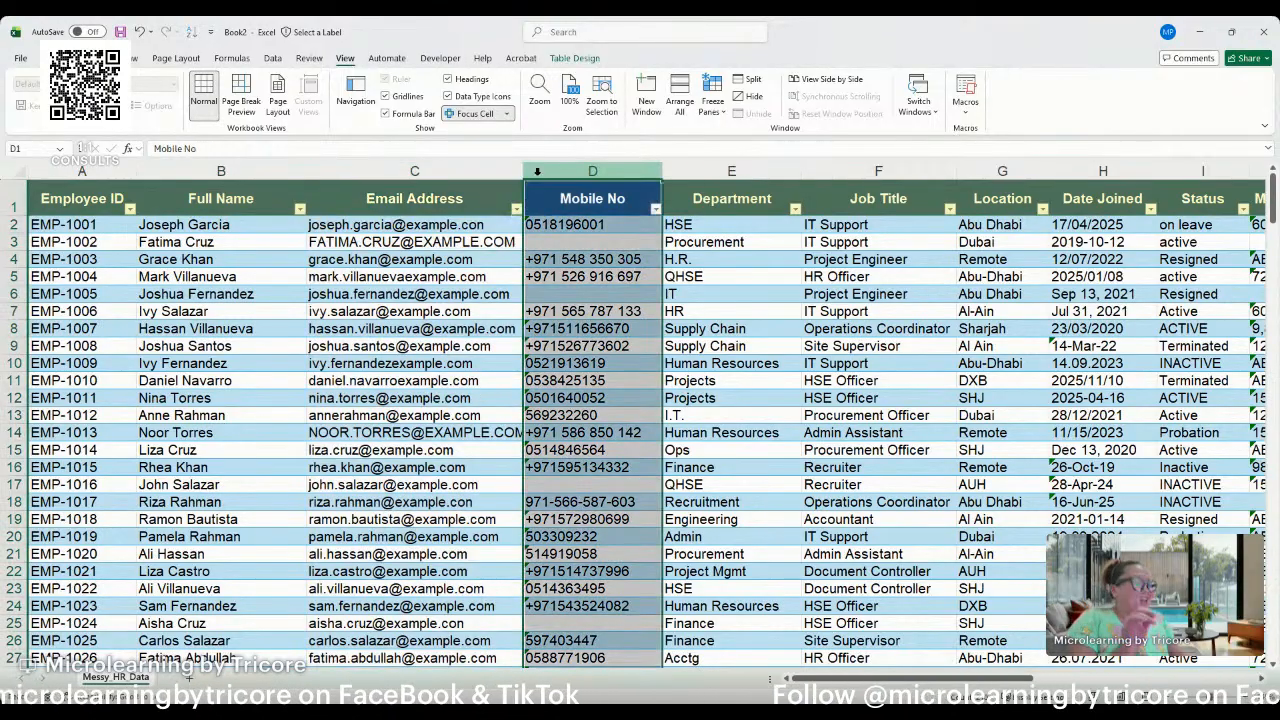
pyautogui.hotkey('ctrl', 'shift', '+')
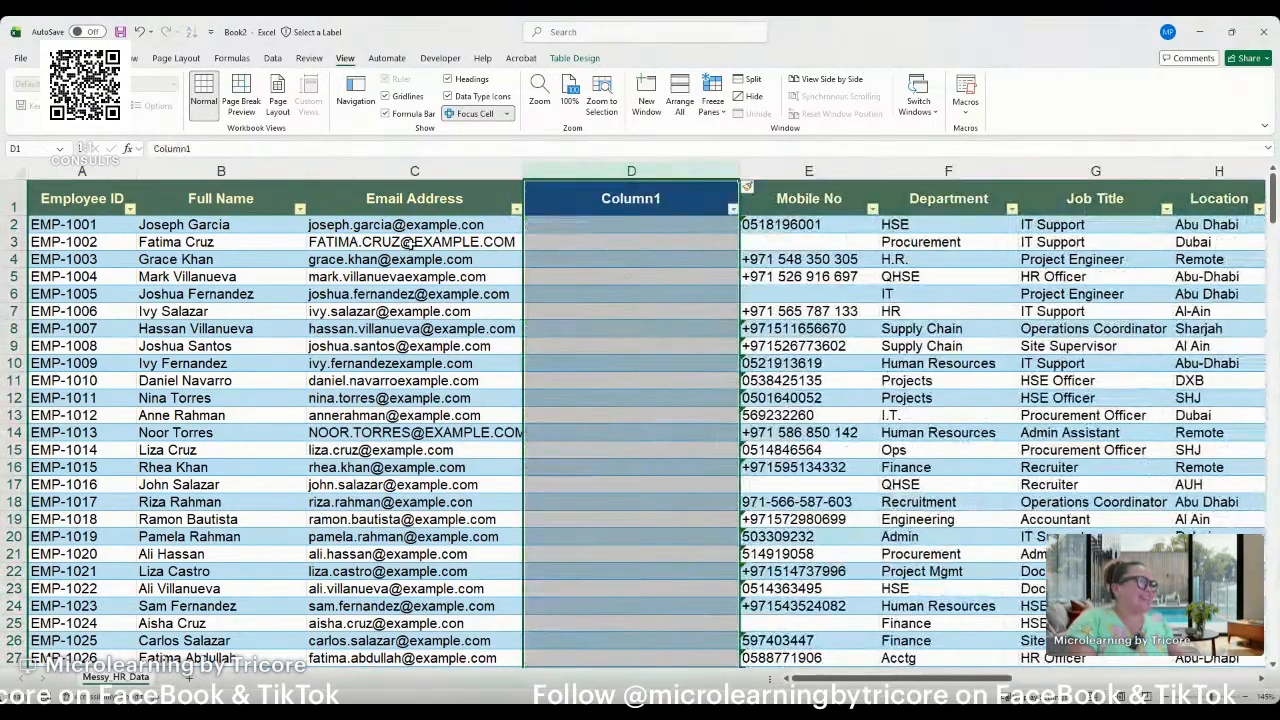
pyautogui.click(549, 223)
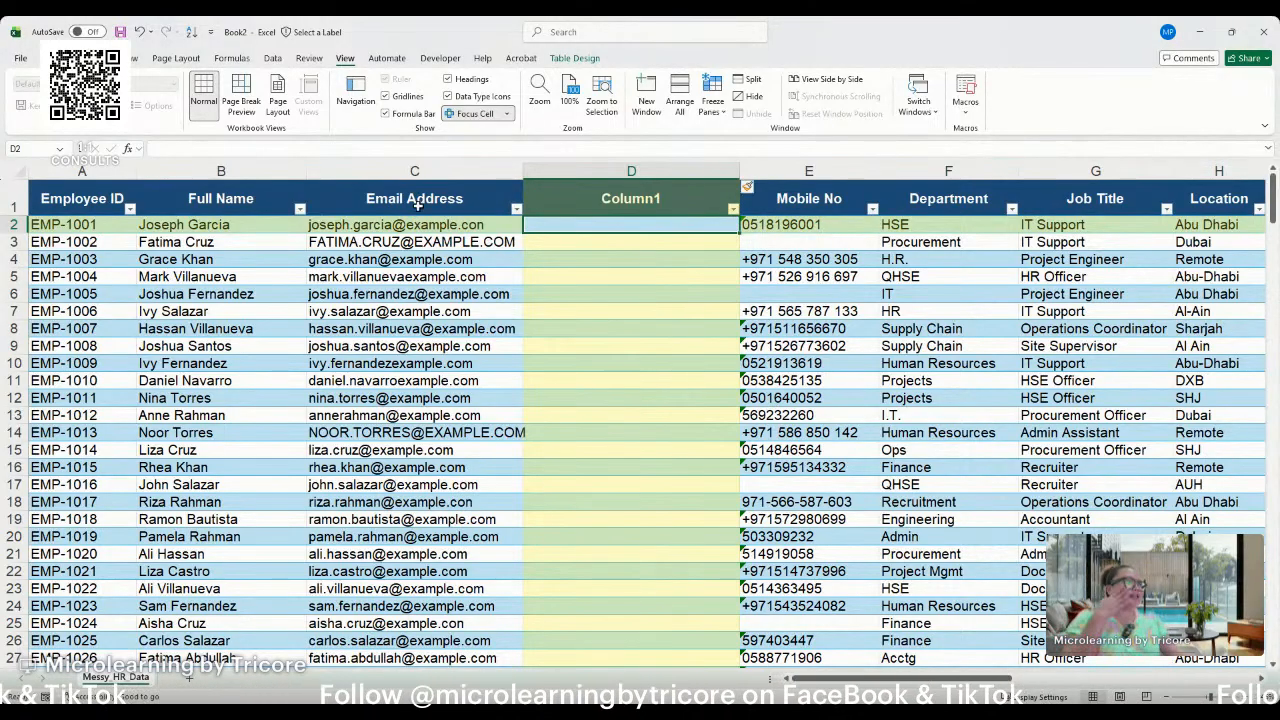
# Fill Column1 with lowercase versions of the email addresses using the formula =LOWER([@[Email Address]]).
pyautogui.click(416, 205)
pyautogui.click(581, 231)
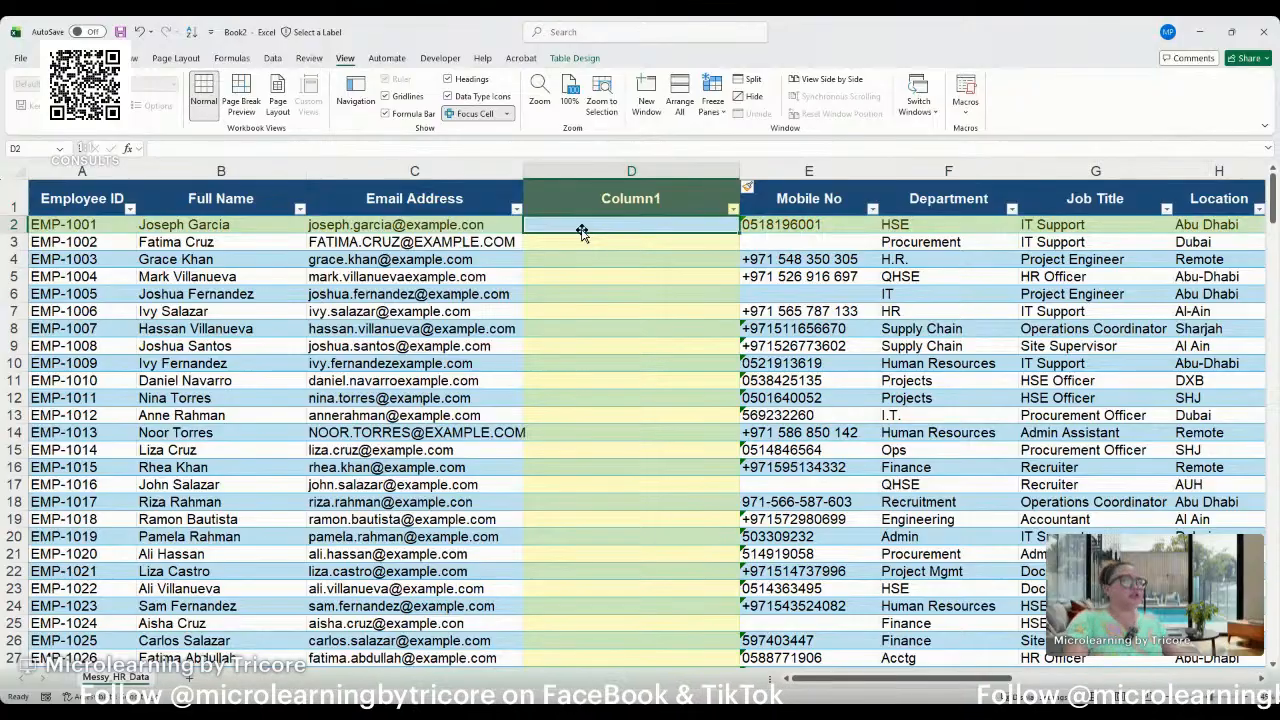
pyautogui.write('=lower')
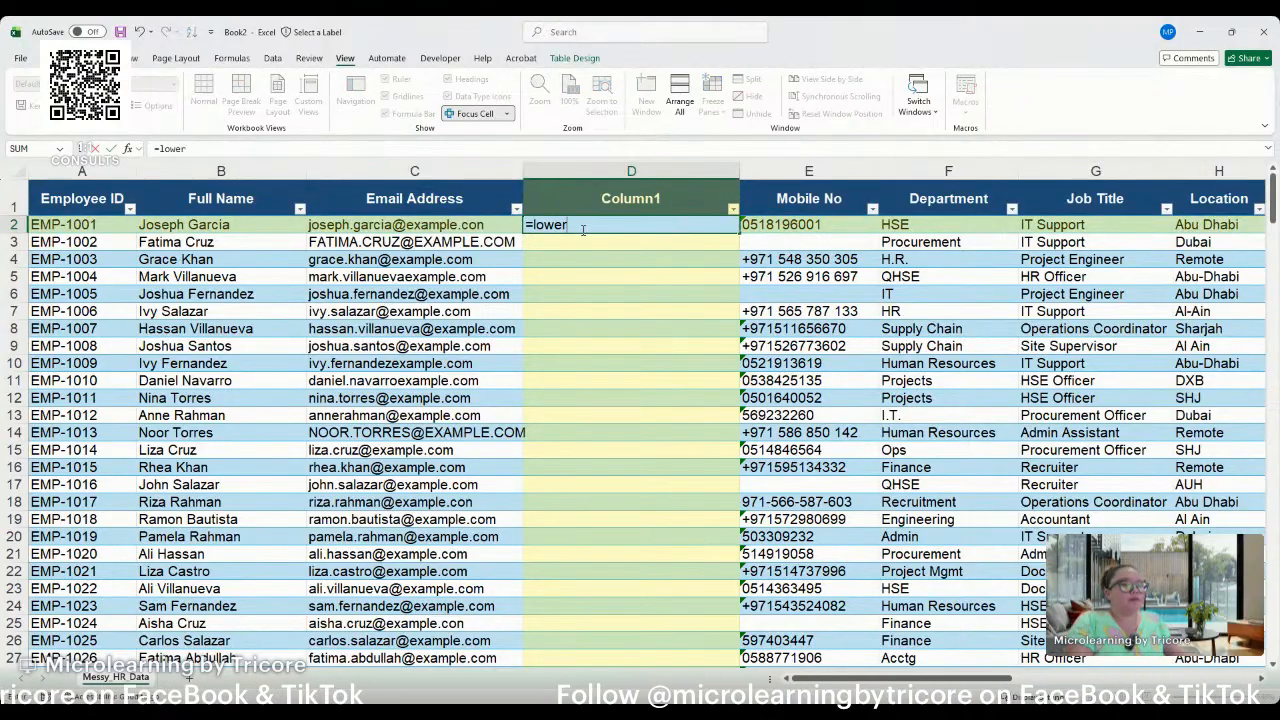
pyautogui.press('Tab')
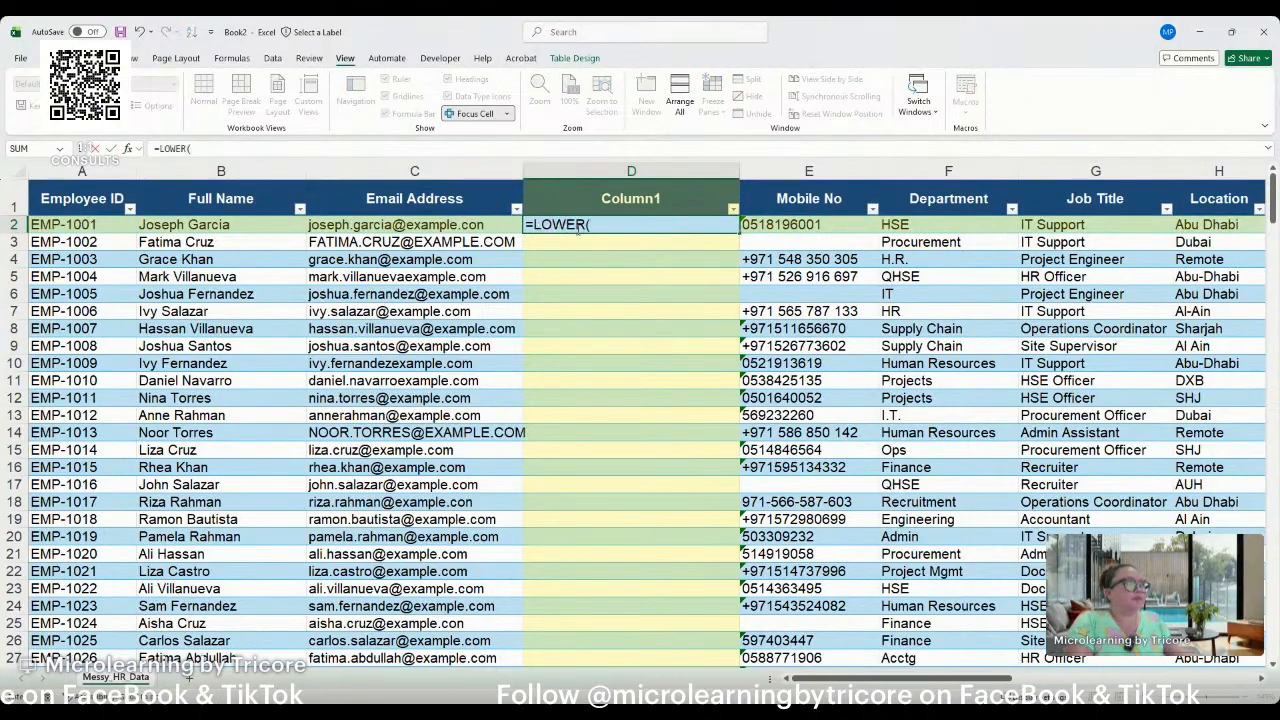
pyautogui.click(447, 229)
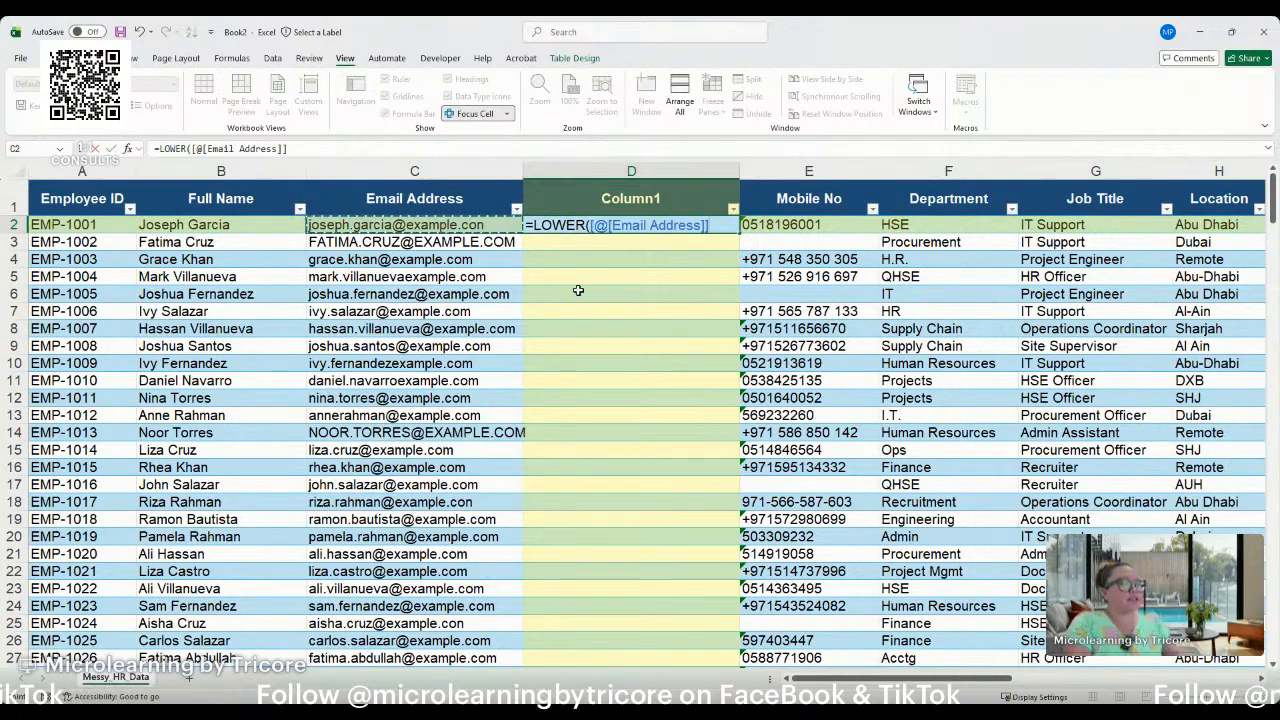
pyautogui.press('Return')
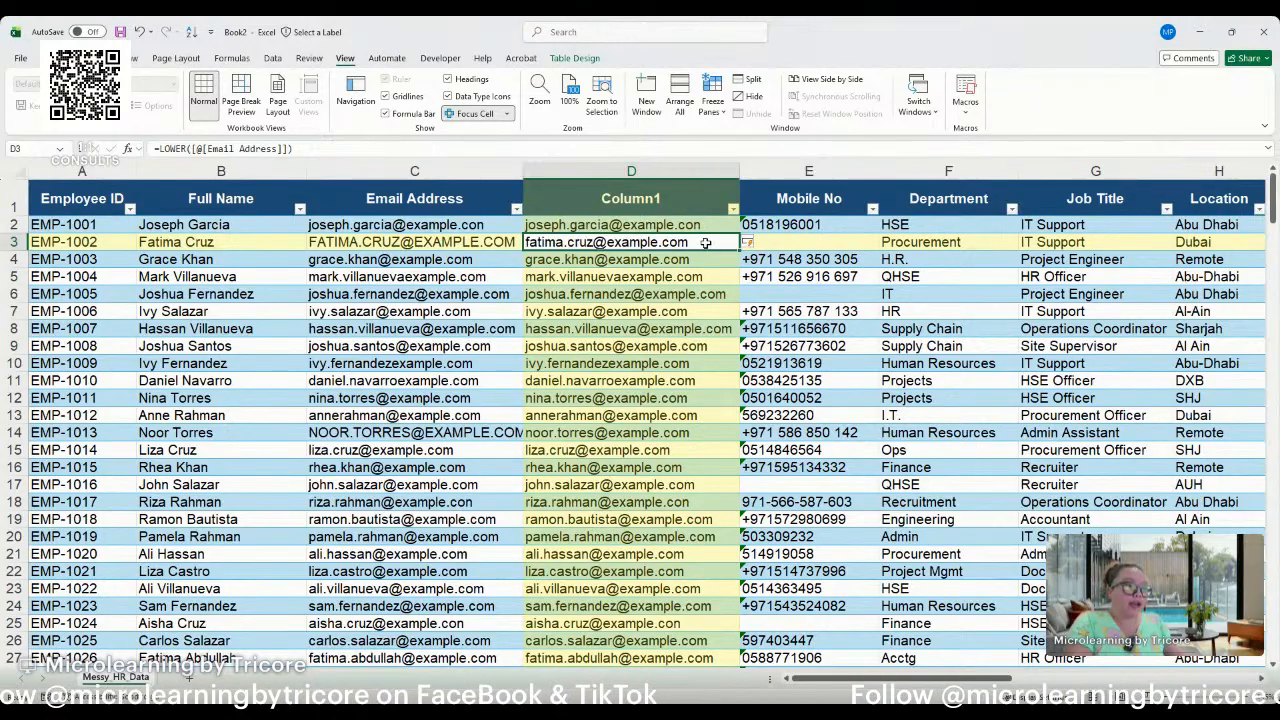
# Insert another table column between Column1 and Mobile No.
pyautogui.click(653, 180)
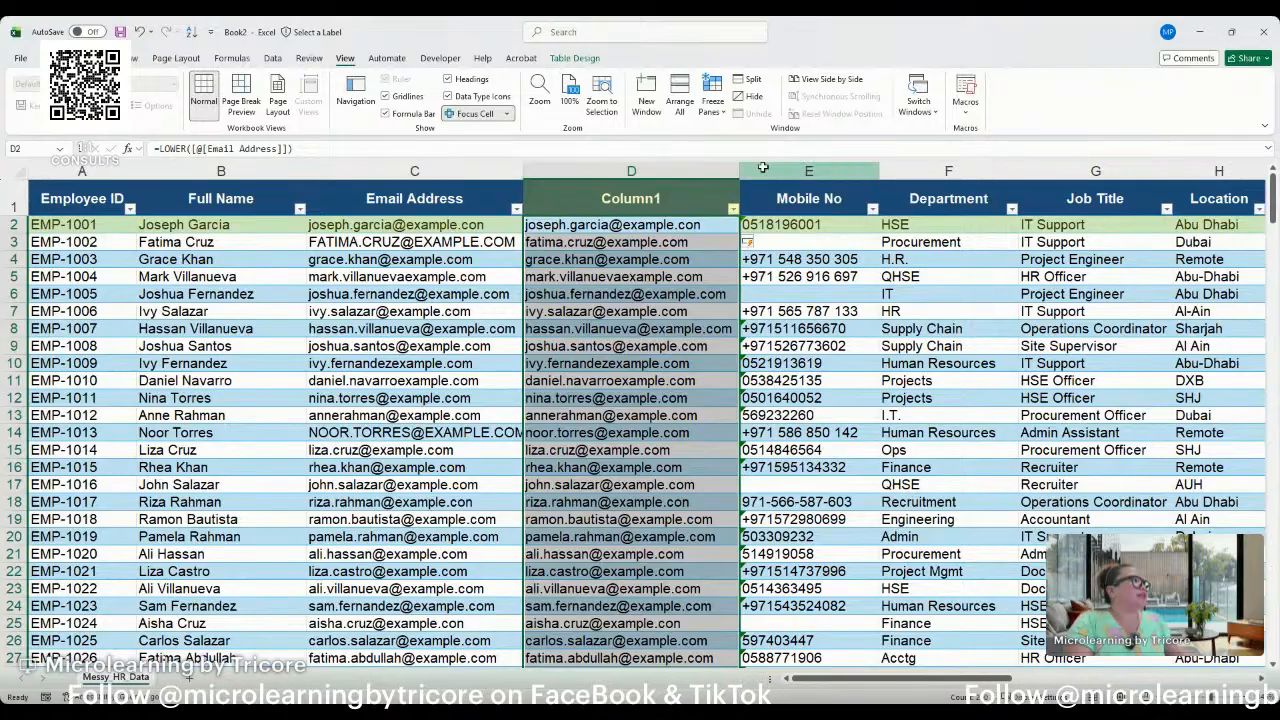
pyautogui.click(809, 171)
pyautogui.hotkey('ctrl', 'shift', '+')
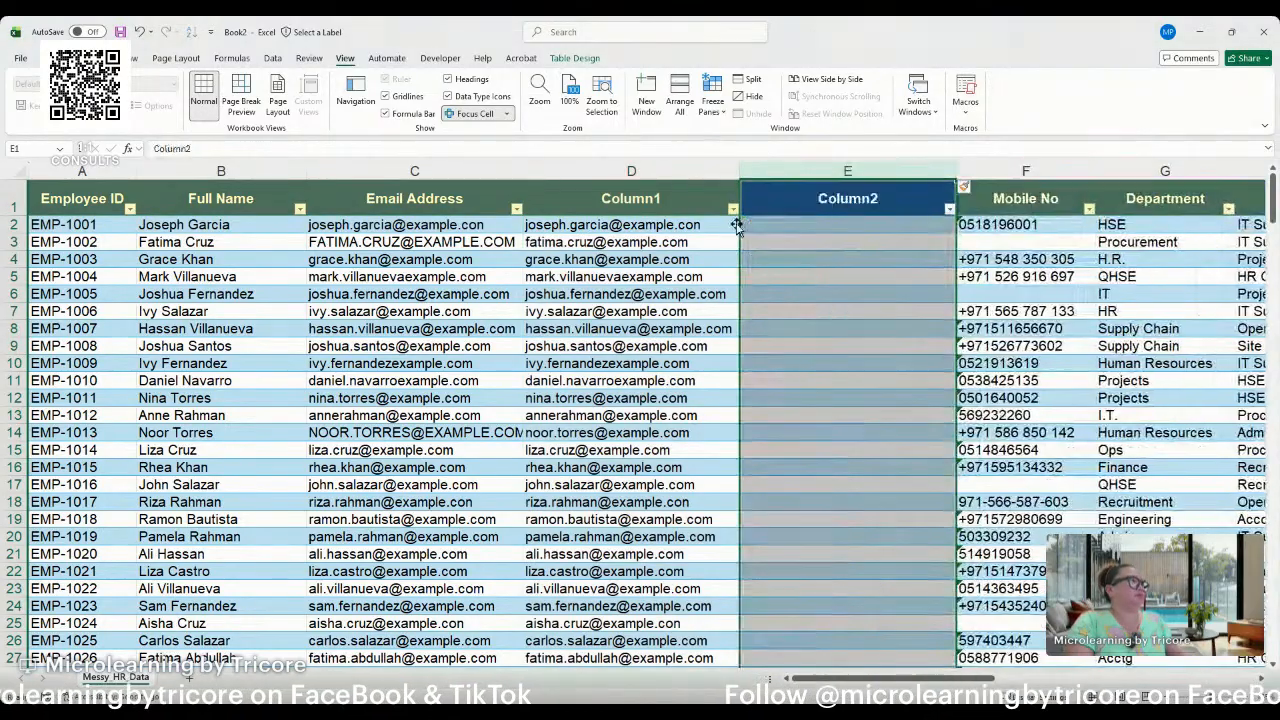
pyautogui.click(777, 219)
pyautogui.click(697, 225)
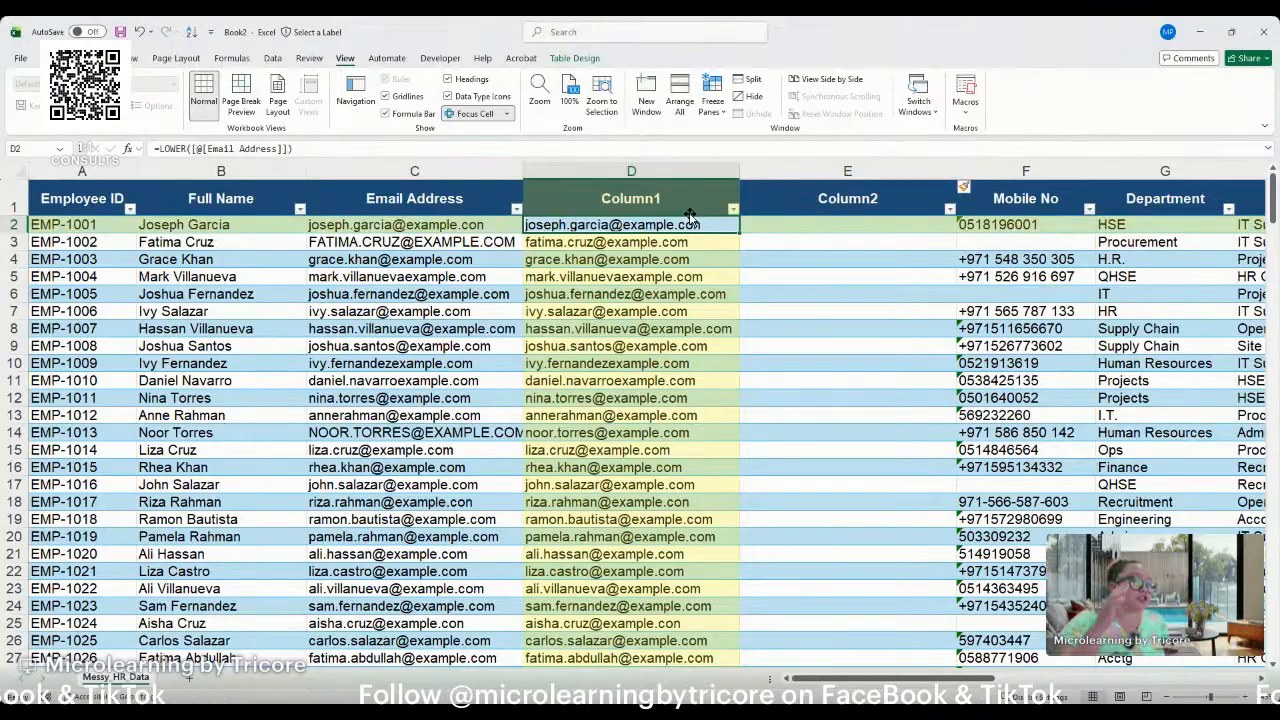
pyautogui.click(768, 186)
pyautogui.click(762, 226)
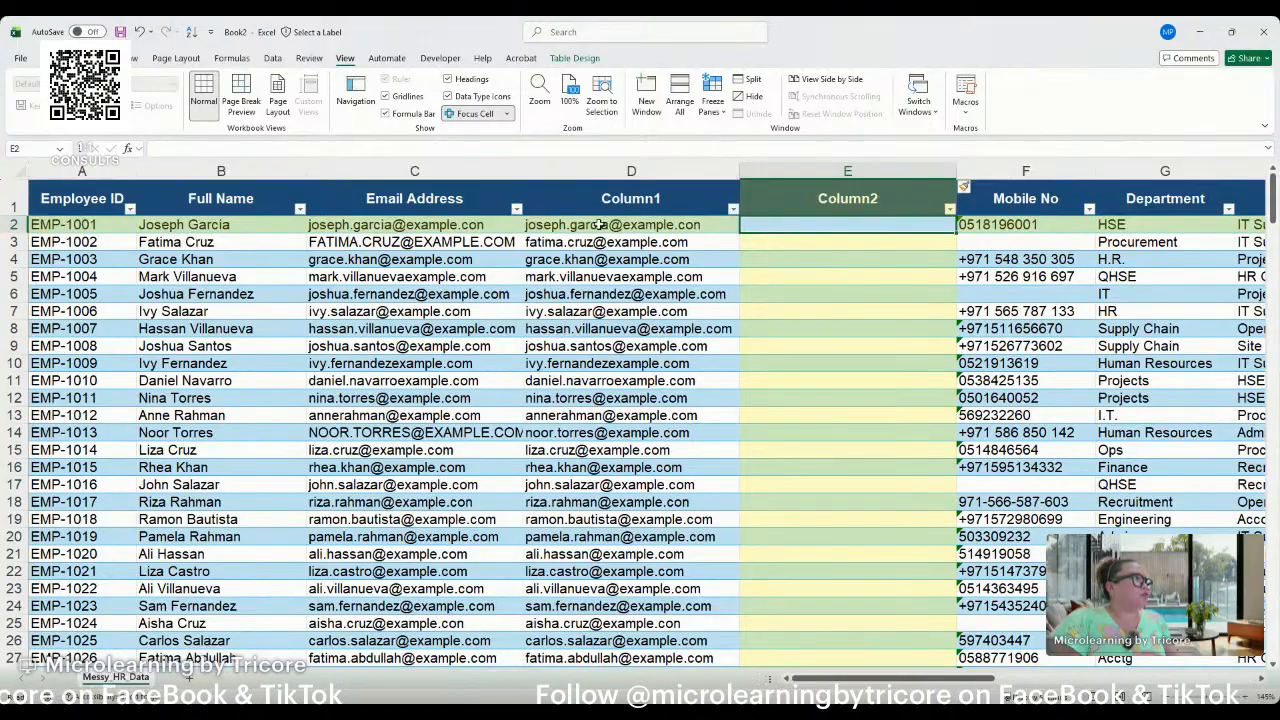
pyautogui.moveTo(430, 226); pyautogui.dragTo(824, 225)
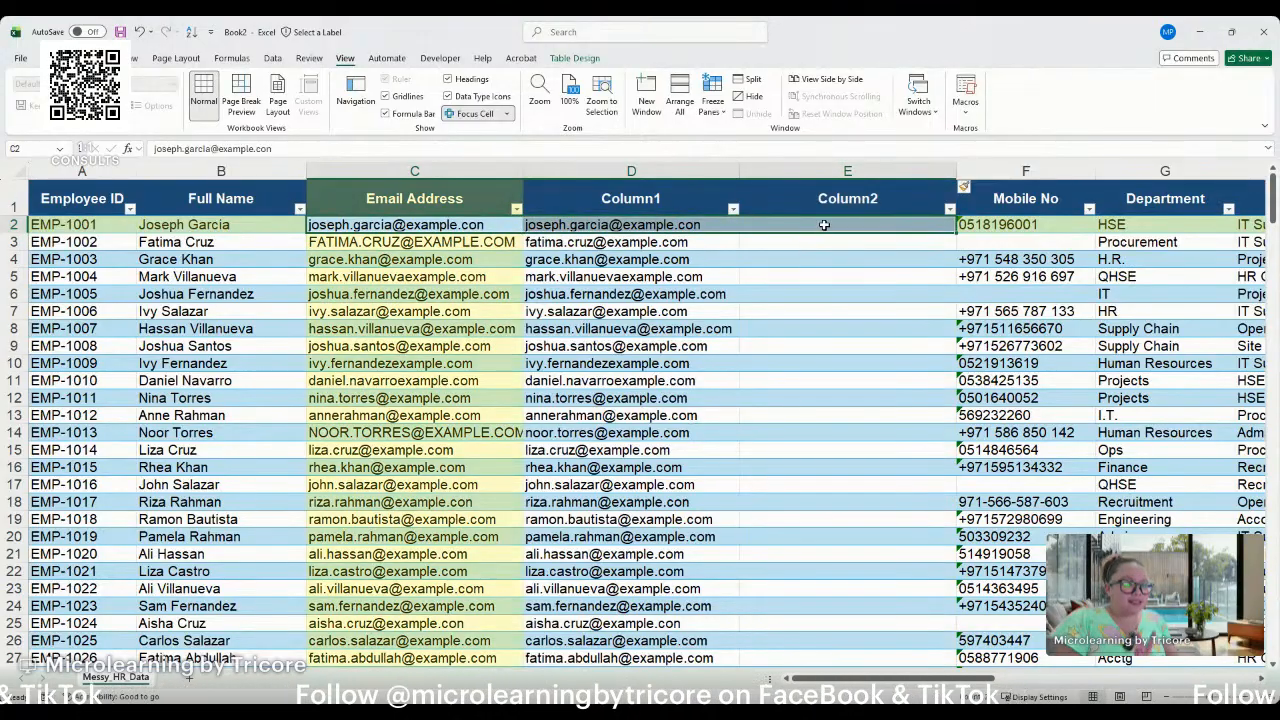
pyautogui.click(824, 225)
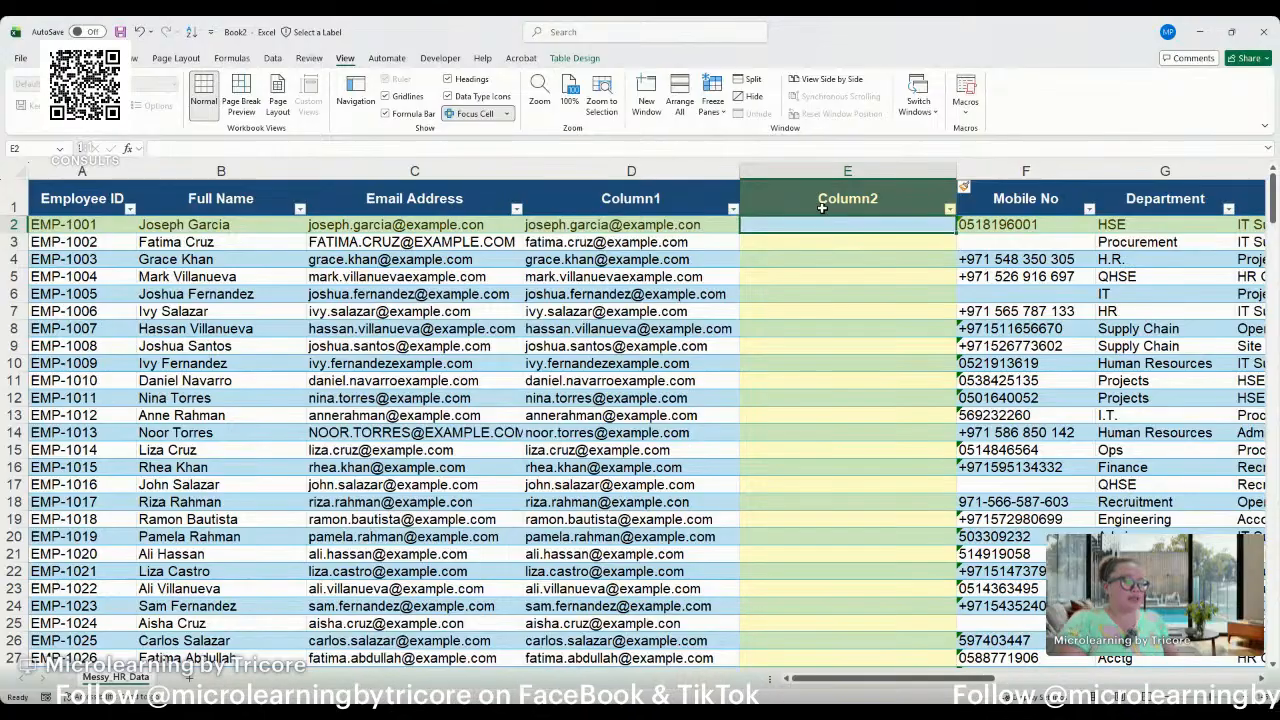
pyautogui.write('=subs')
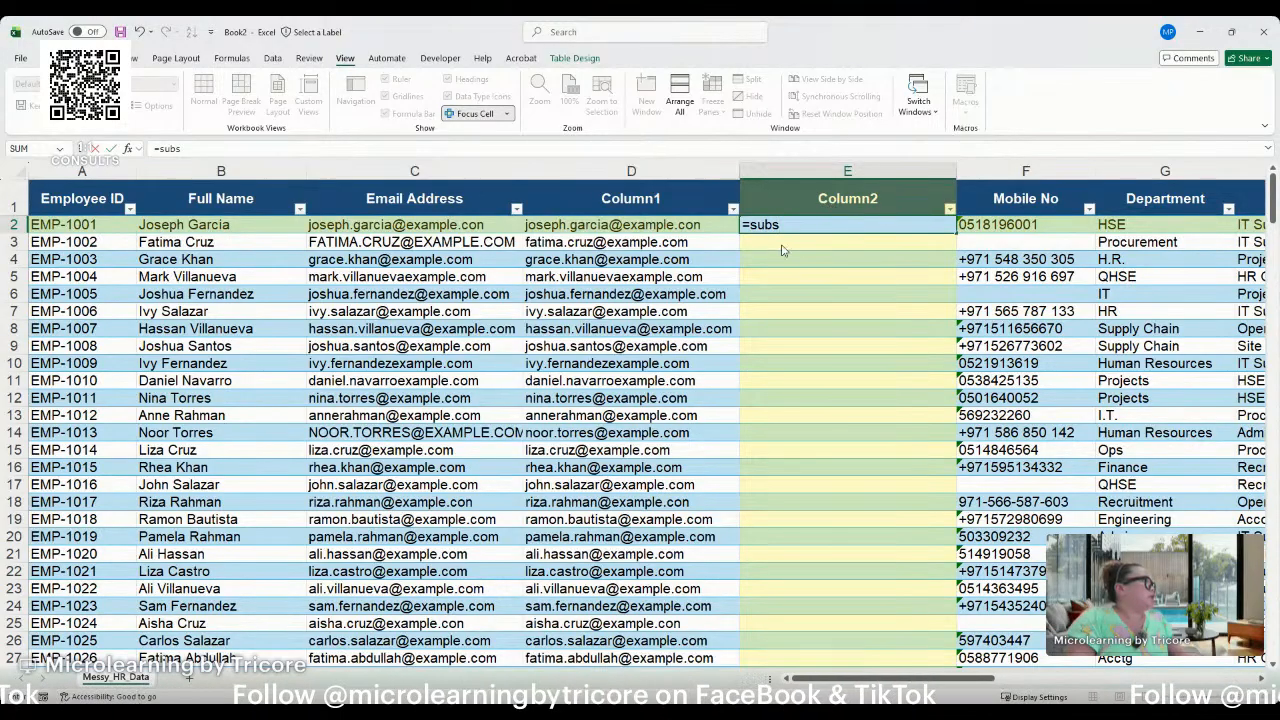
pyautogui.press('Tab')
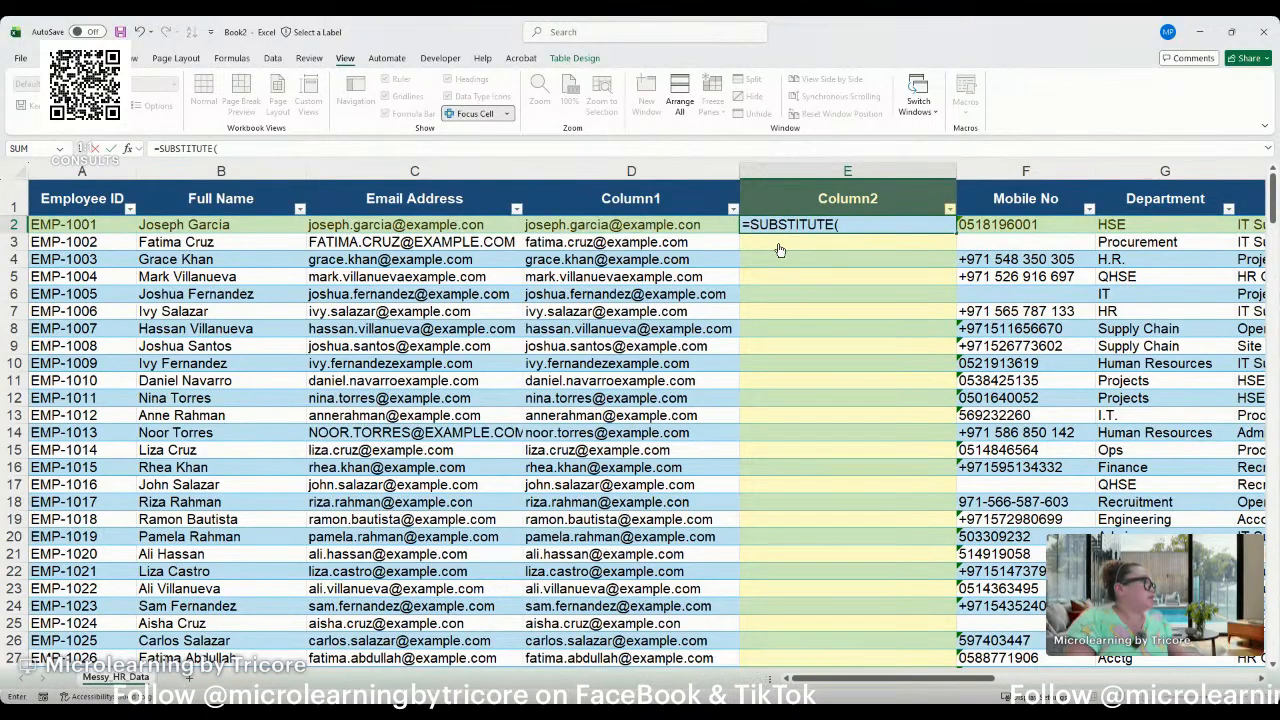
pyautogui.click(657, 220)
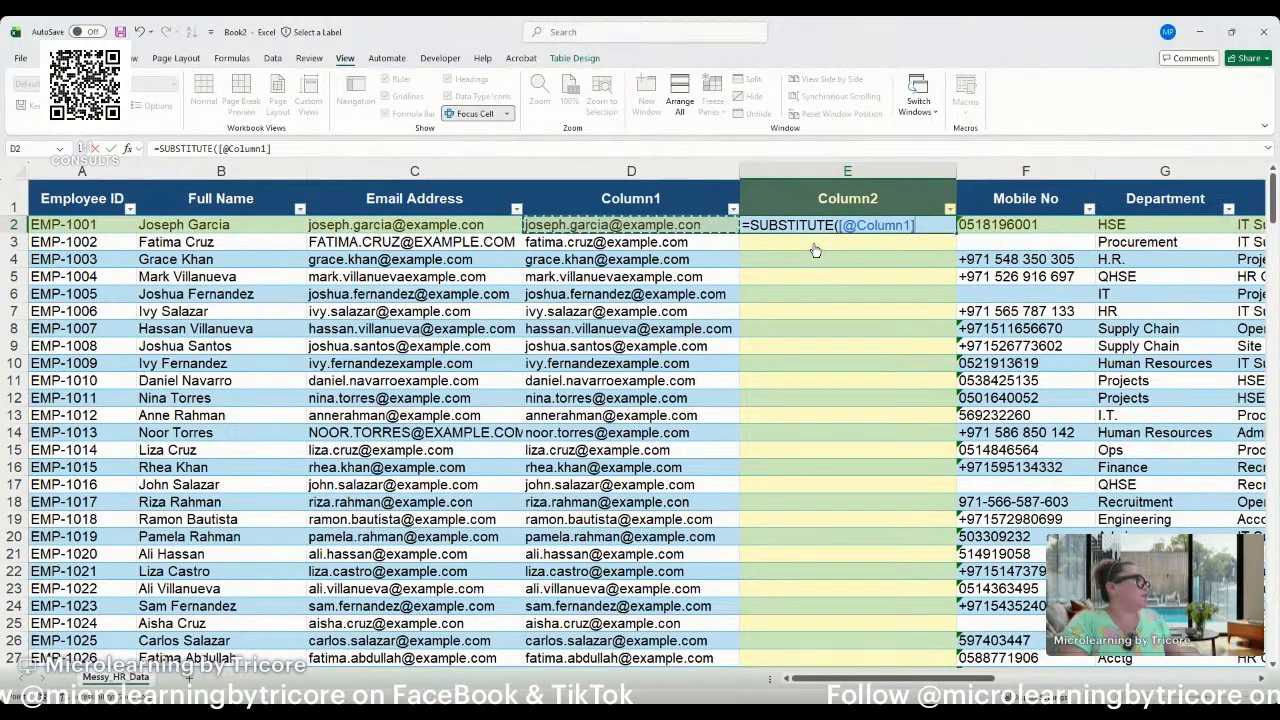
pyautogui.write(',')
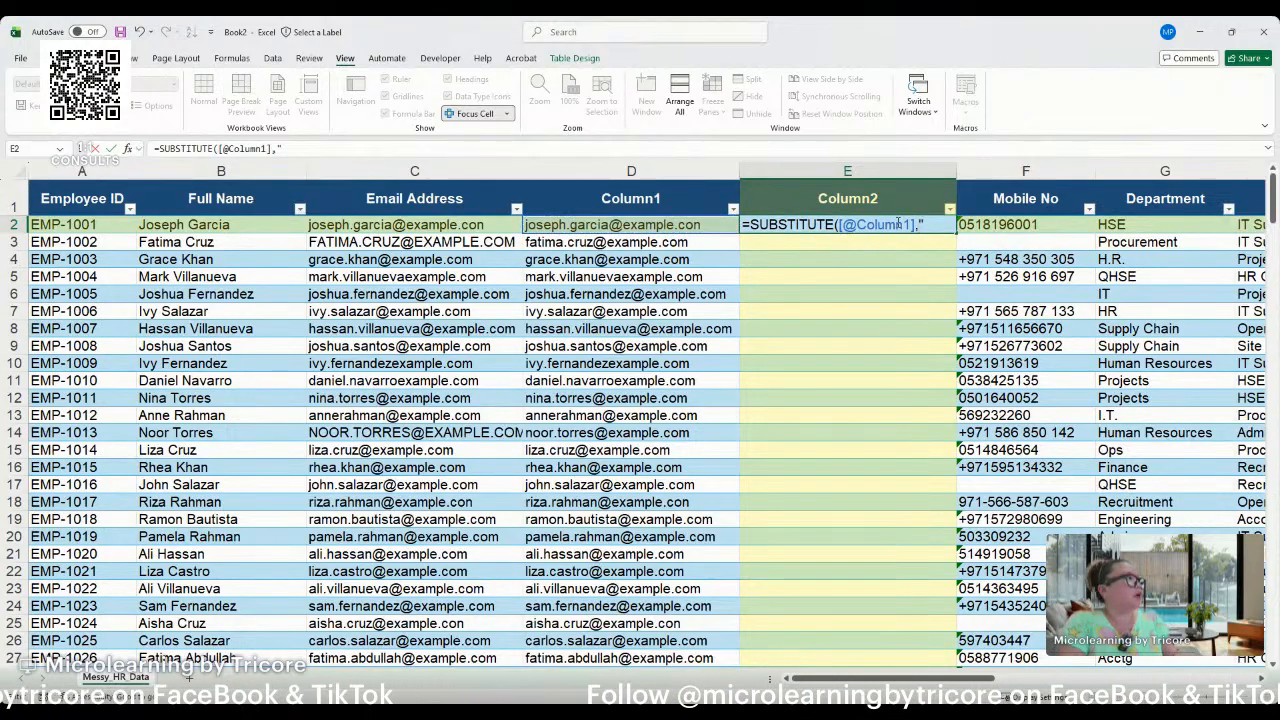
pyautogui.write('".com')
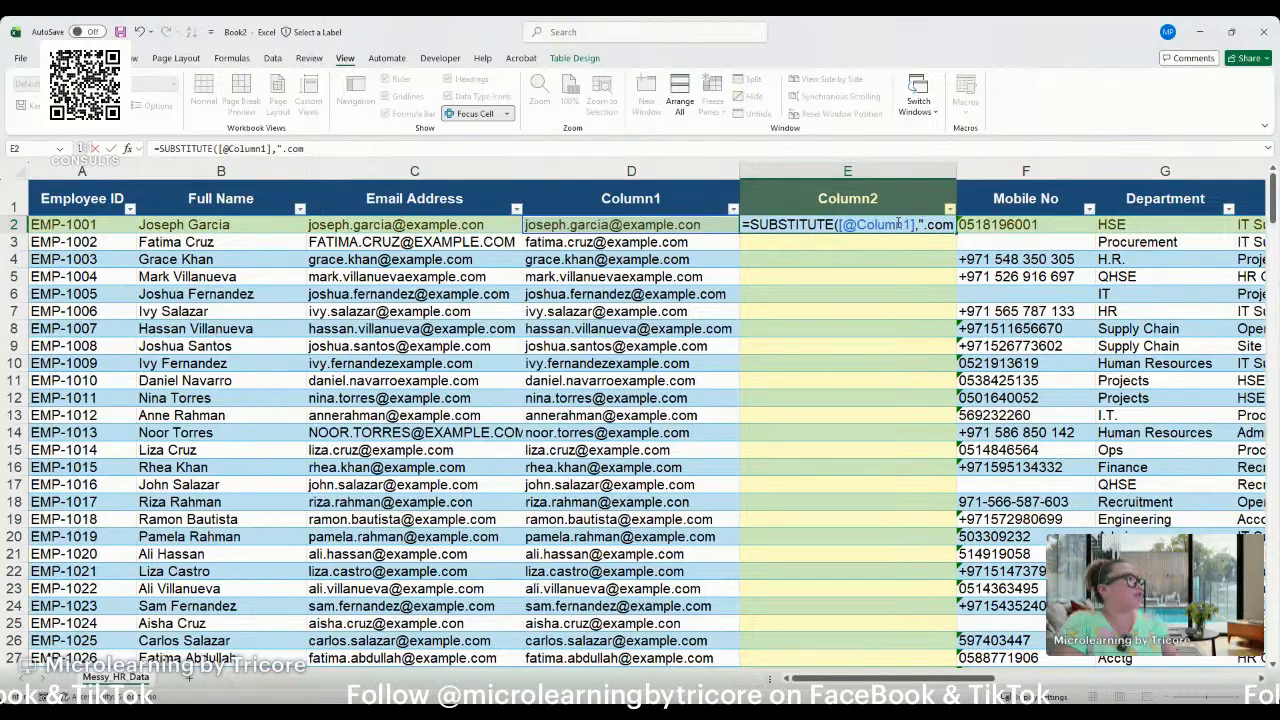
pyautogui.press('BackSpace')
pyautogui.write('n')
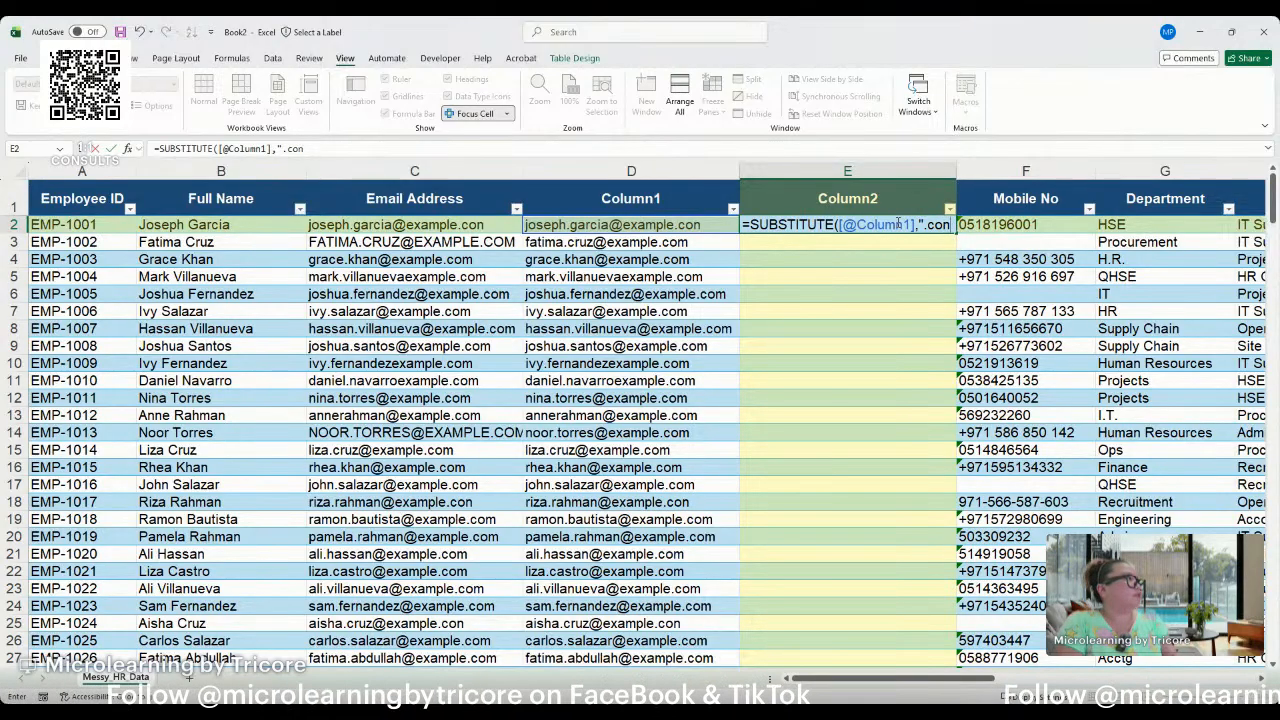
pyautogui.write('",')
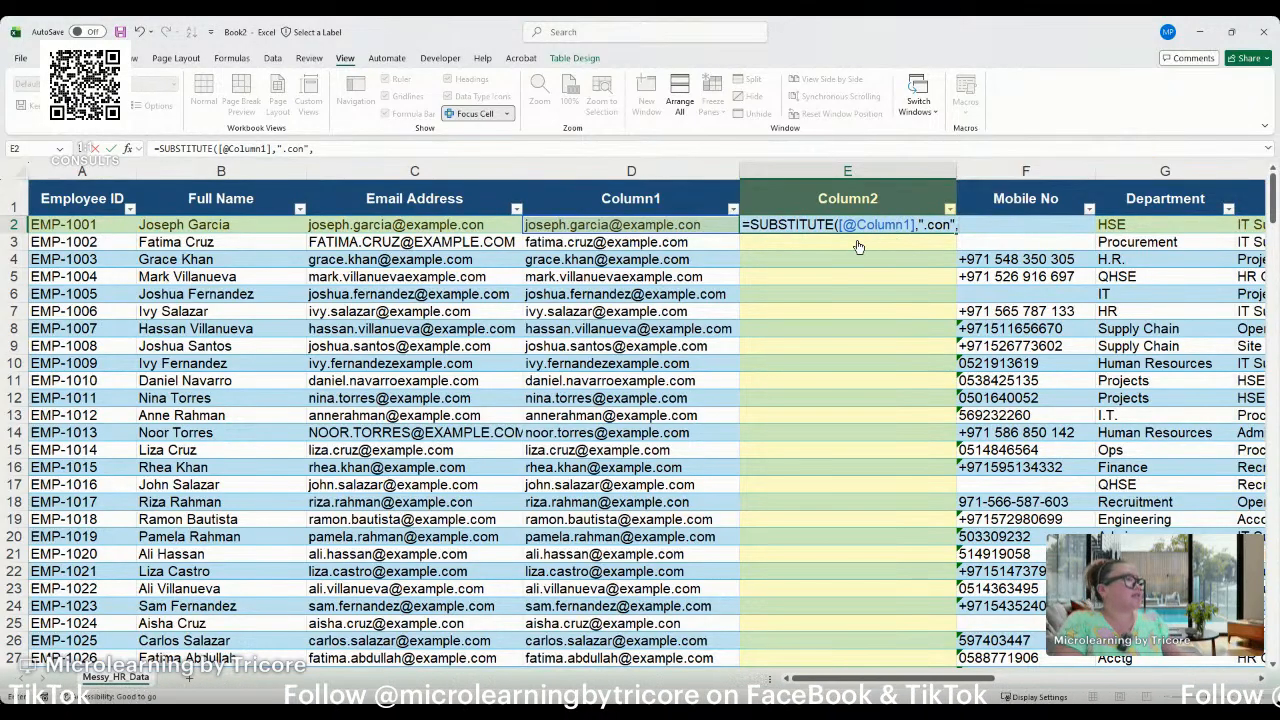
pyautogui.write('"')
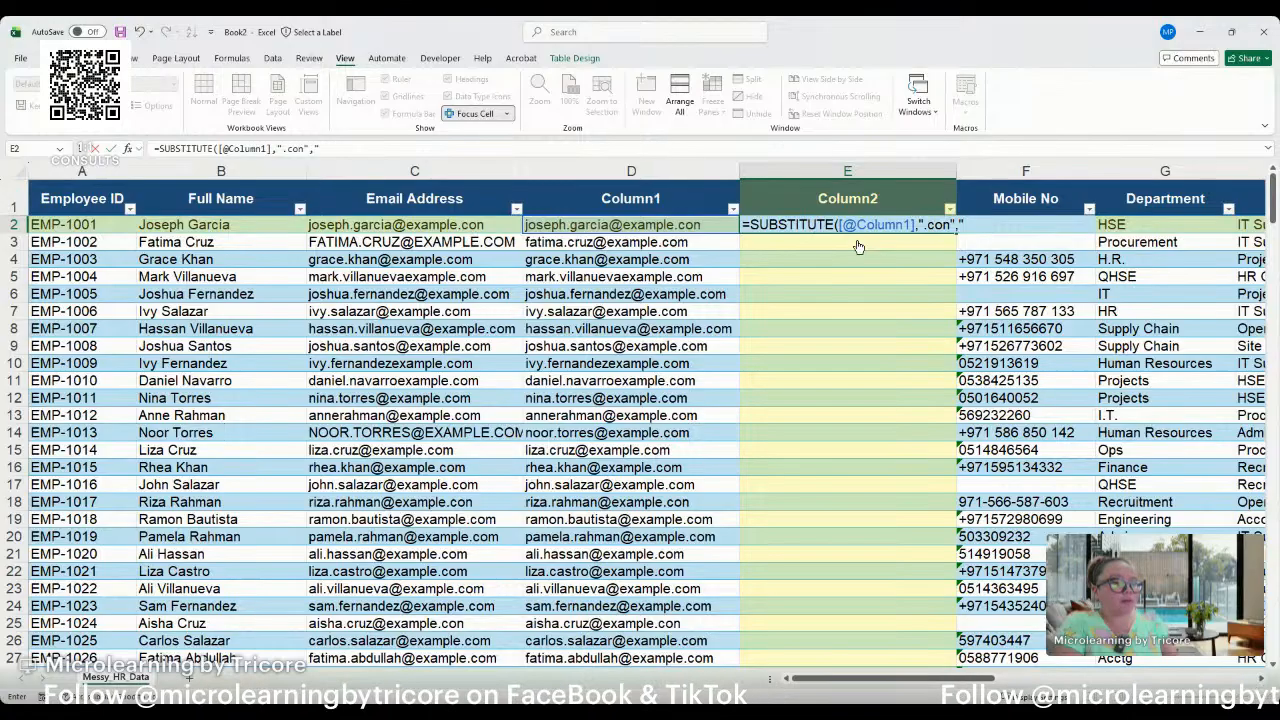
pyautogui.write('.com')
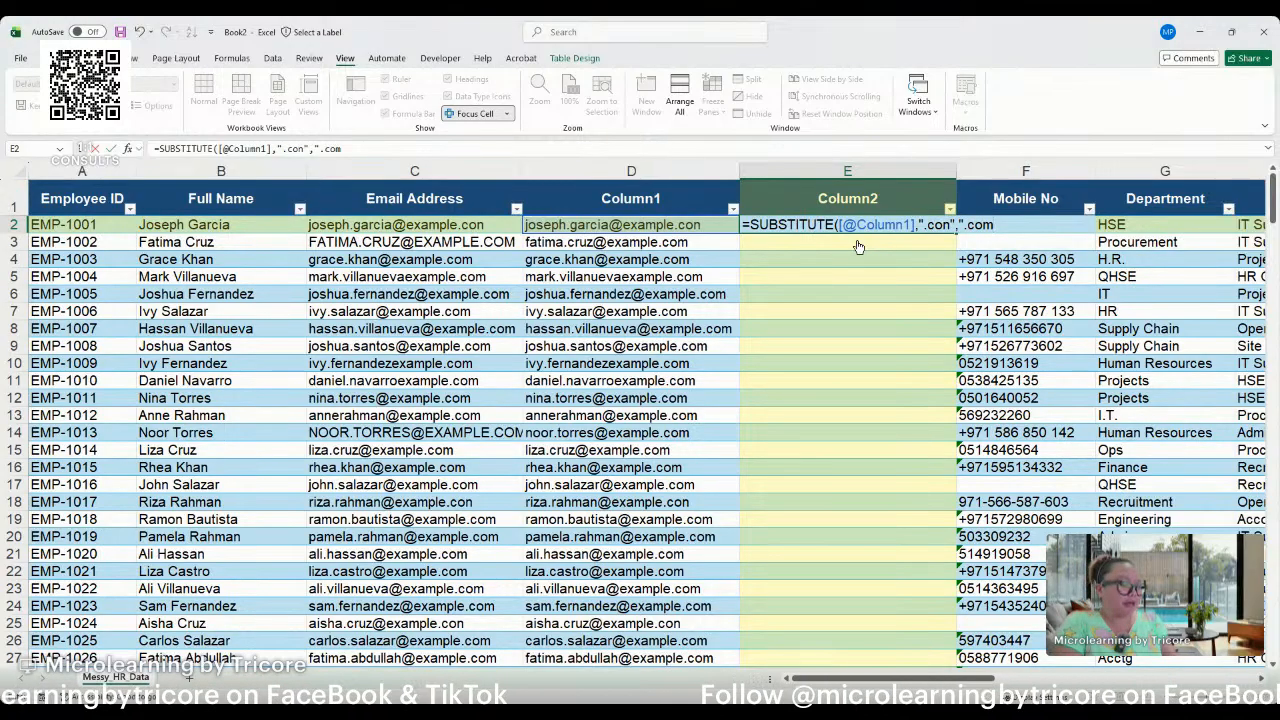
pyautogui.write('"')
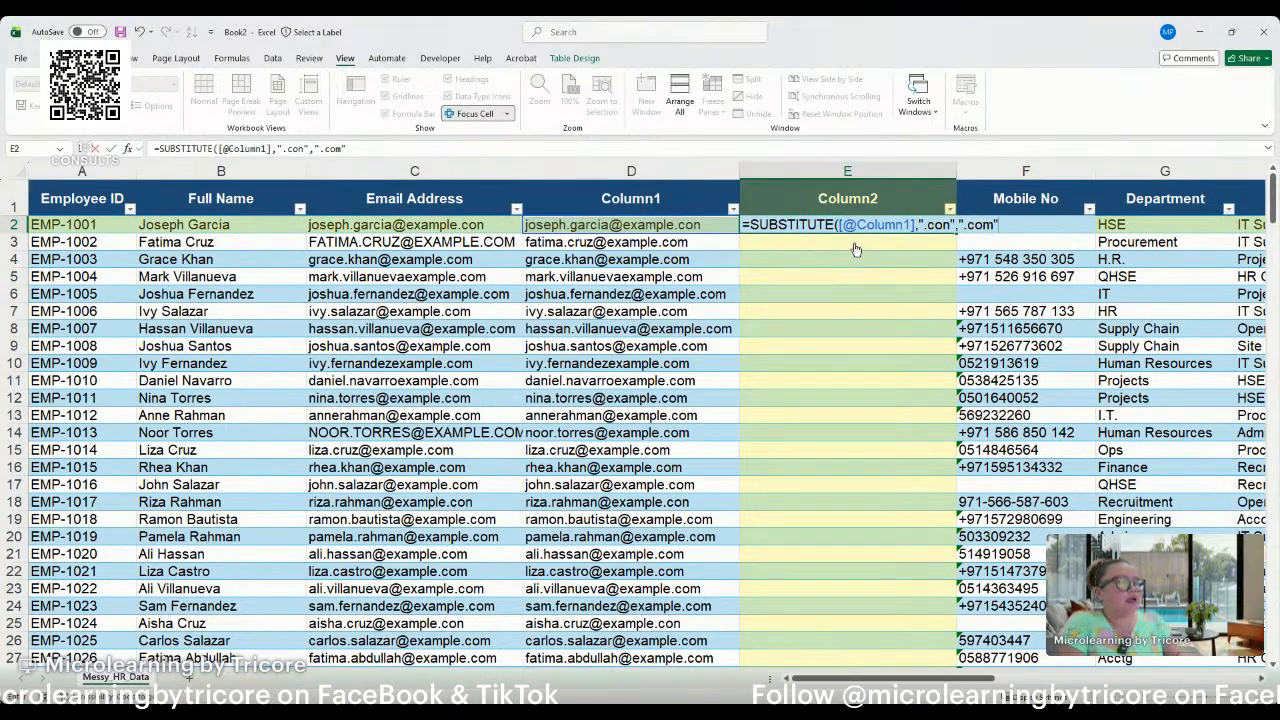
pyautogui.write(')')
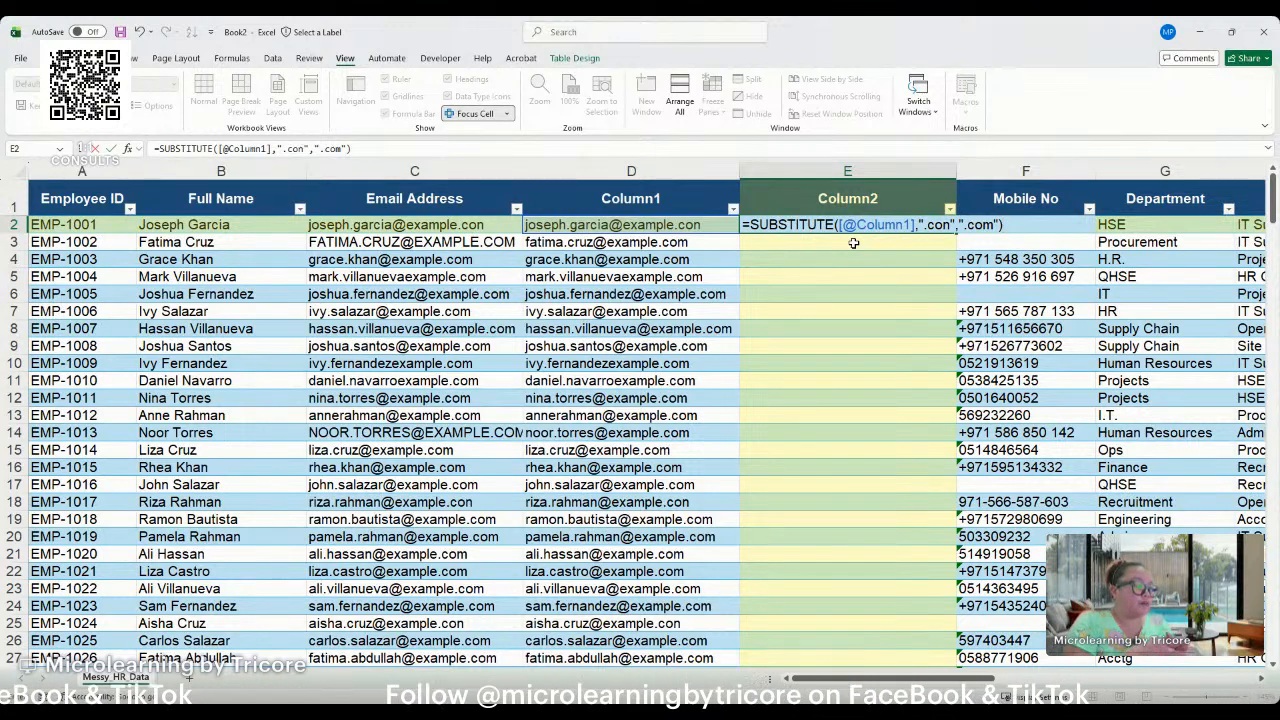
pyautogui.press('Return')
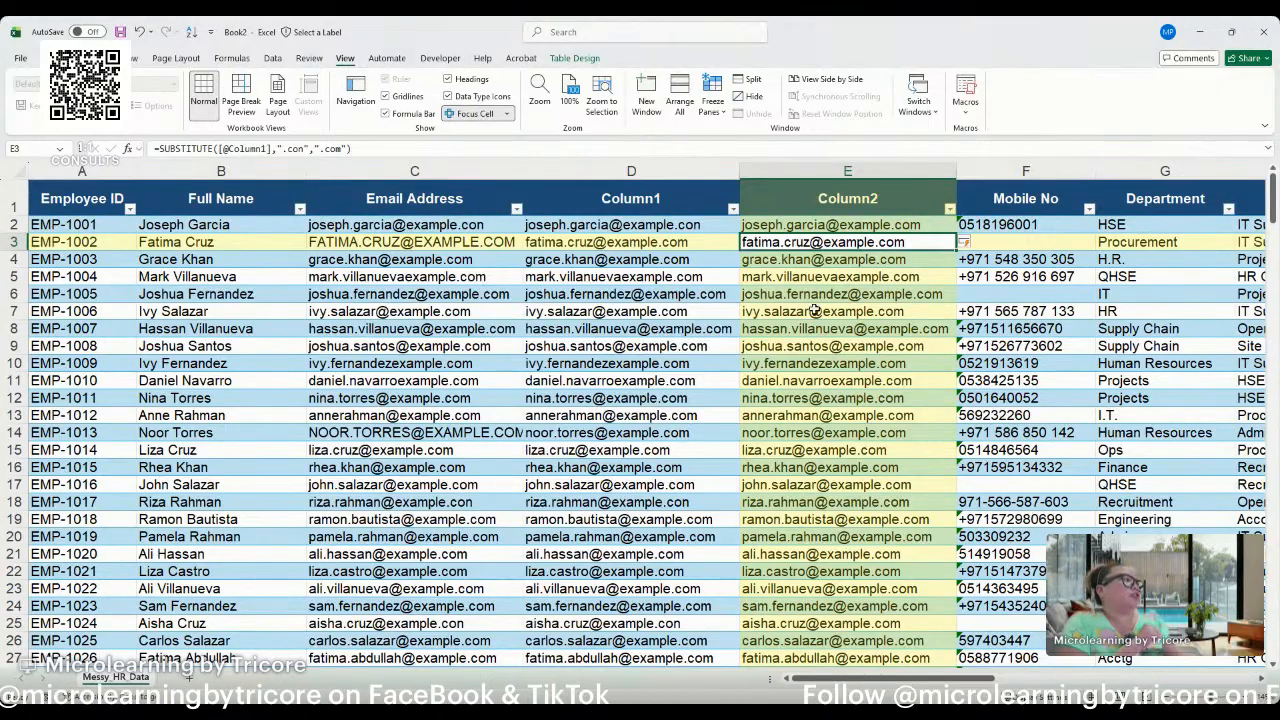
# Compare the substituted emails in Column2 with those in Column1, and clear all the formulas from Column2.
pyautogui.click(683, 226)
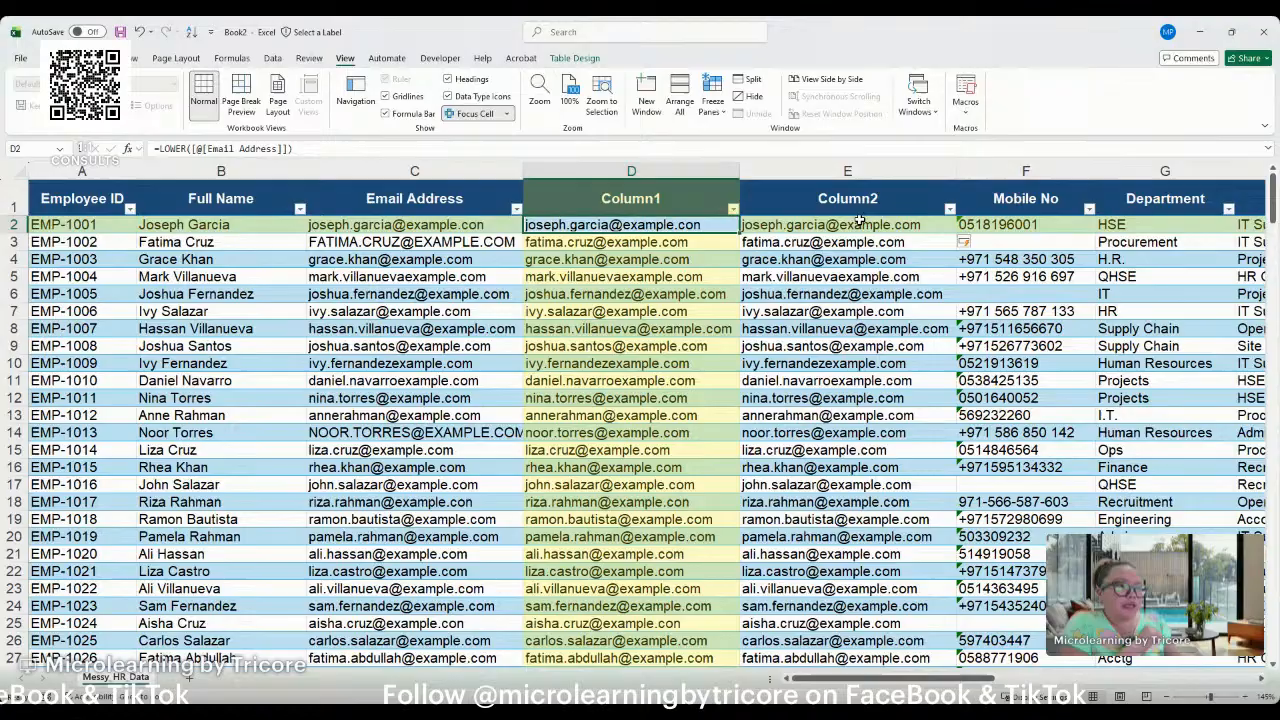
pyautogui.click(922, 221)
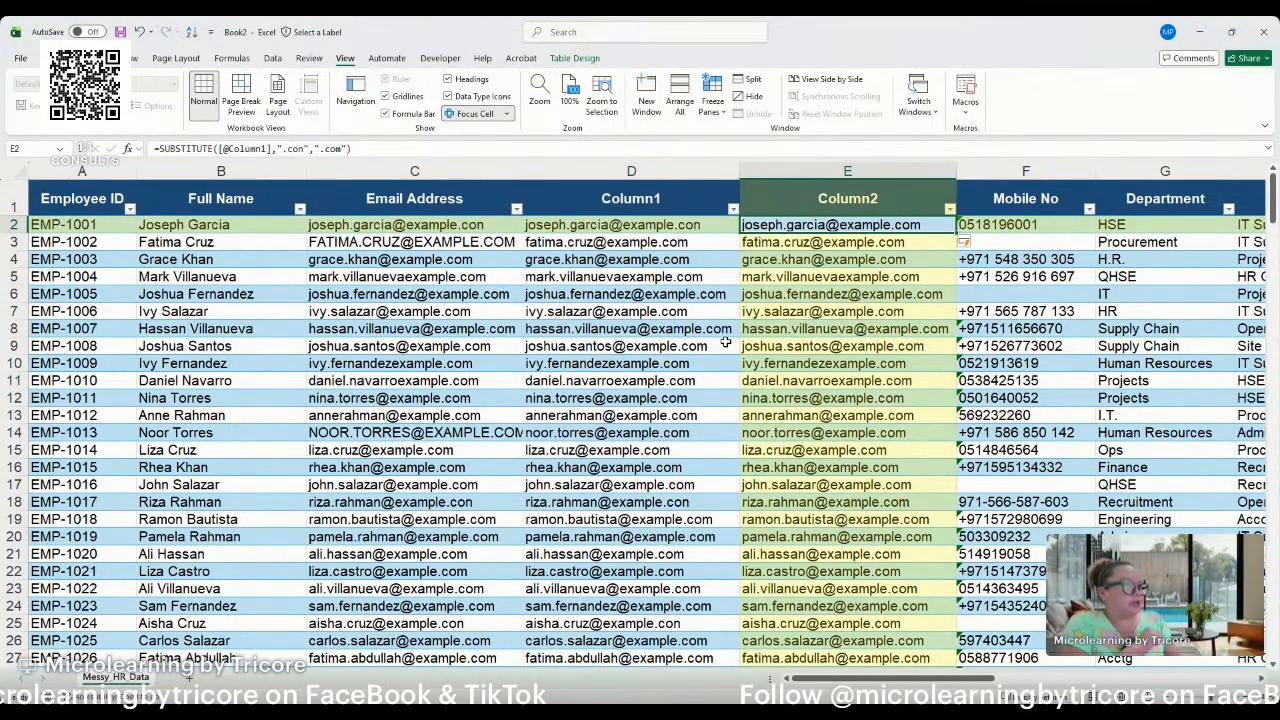
pyautogui.scroll(-1, 727, 353)
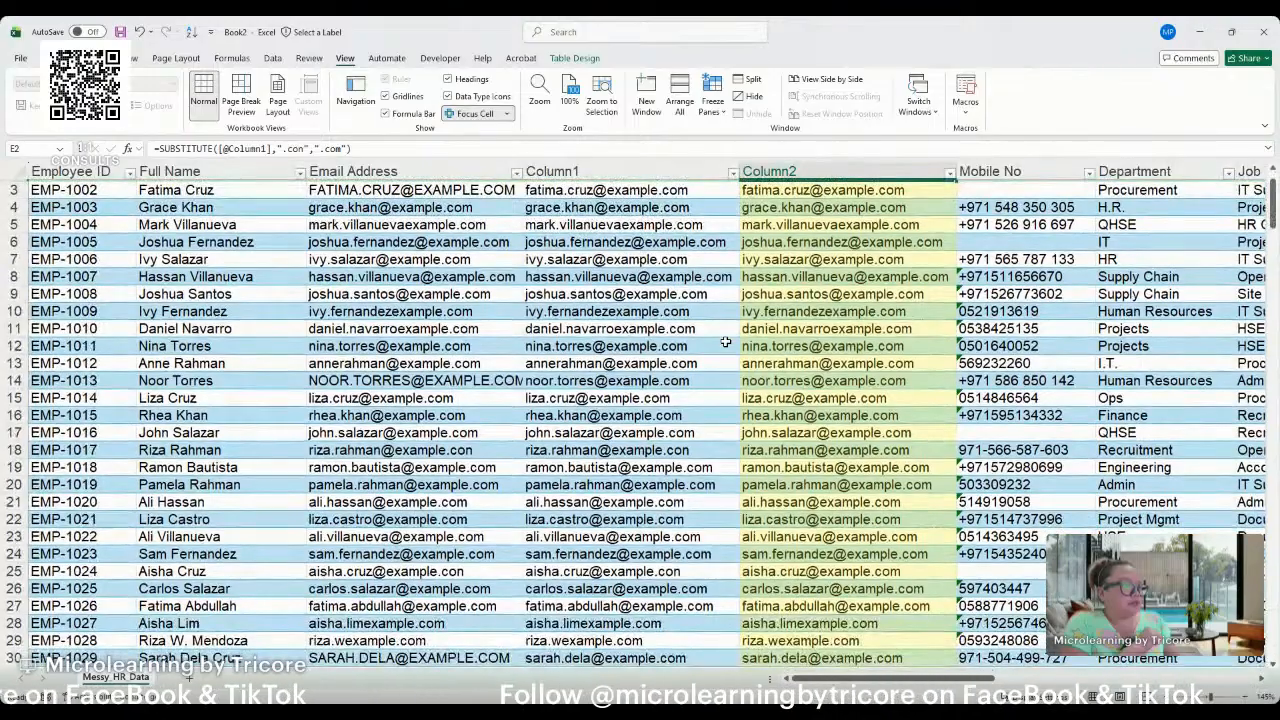
pyautogui.scroll(1, 725, 342)
pyautogui.scroll(-1, 725, 342)
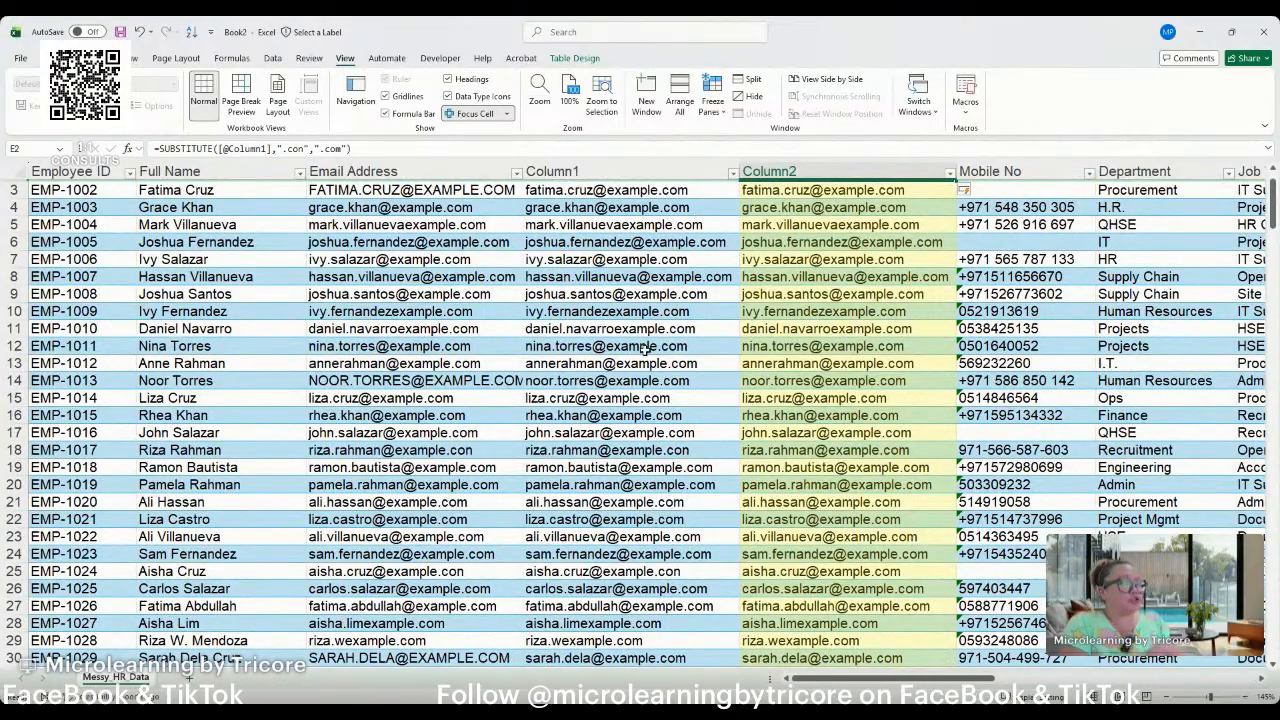
pyautogui.hotkey('alt', 'Tab')
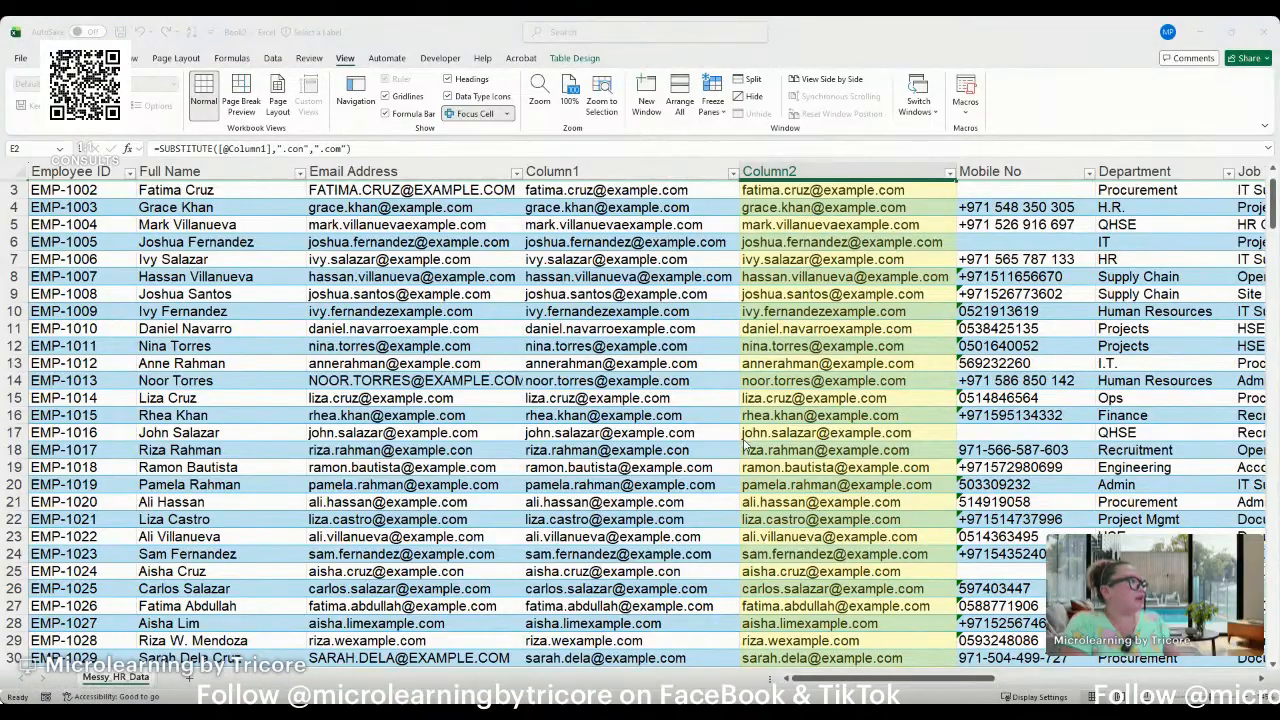
pyautogui.click(838, 452)
pyautogui.scroll(1, 838, 452)
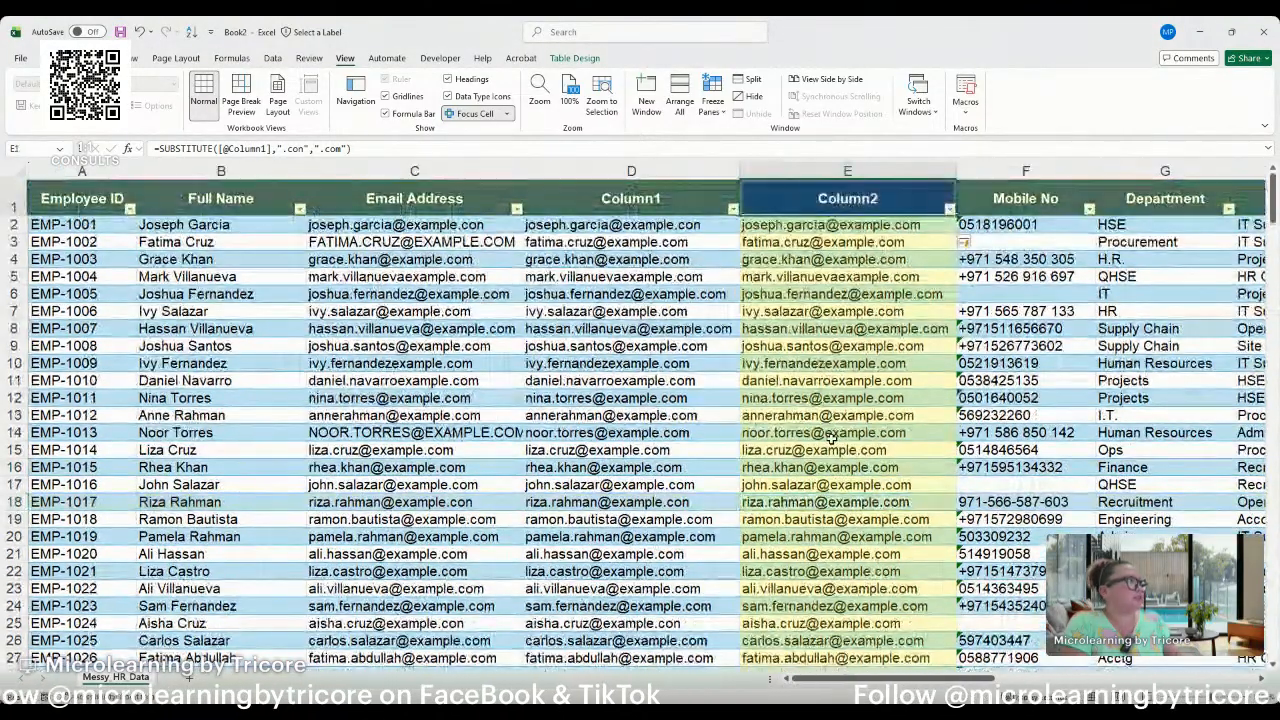
pyautogui.scroll(-20, 831, 440)
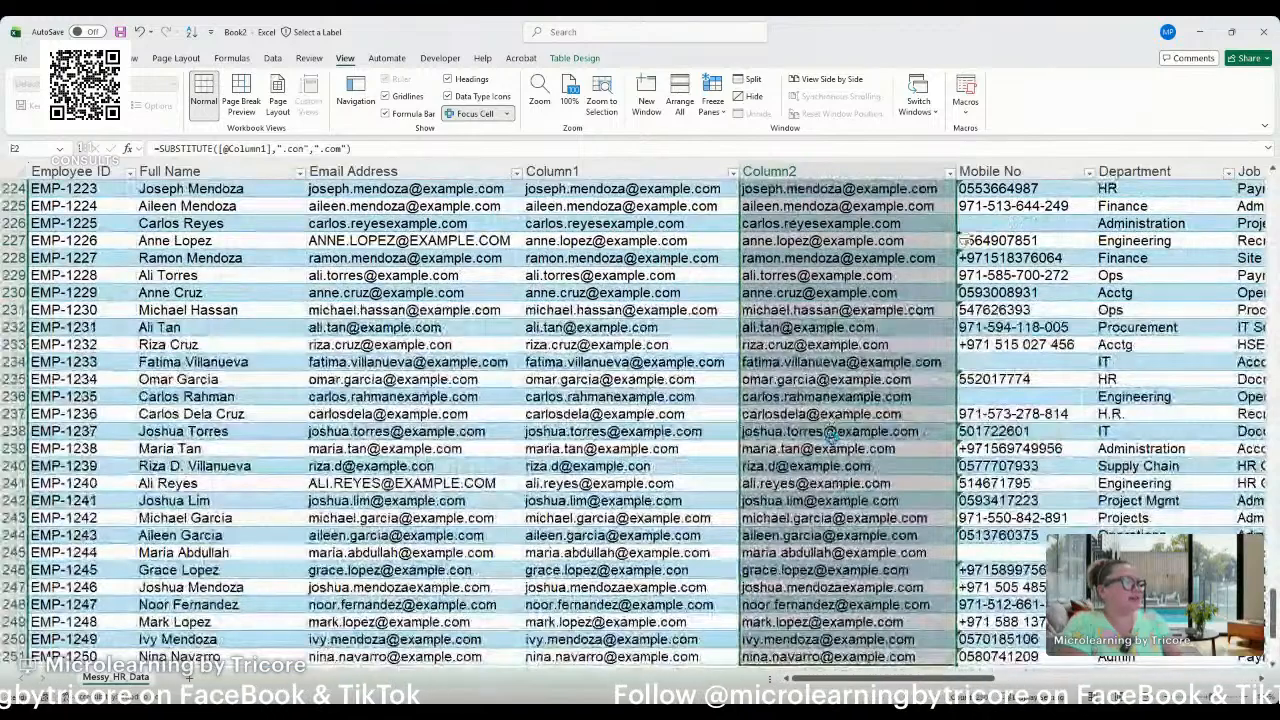
pyautogui.press('Delete')
pyautogui.hotkey('ctrl', 'Up')
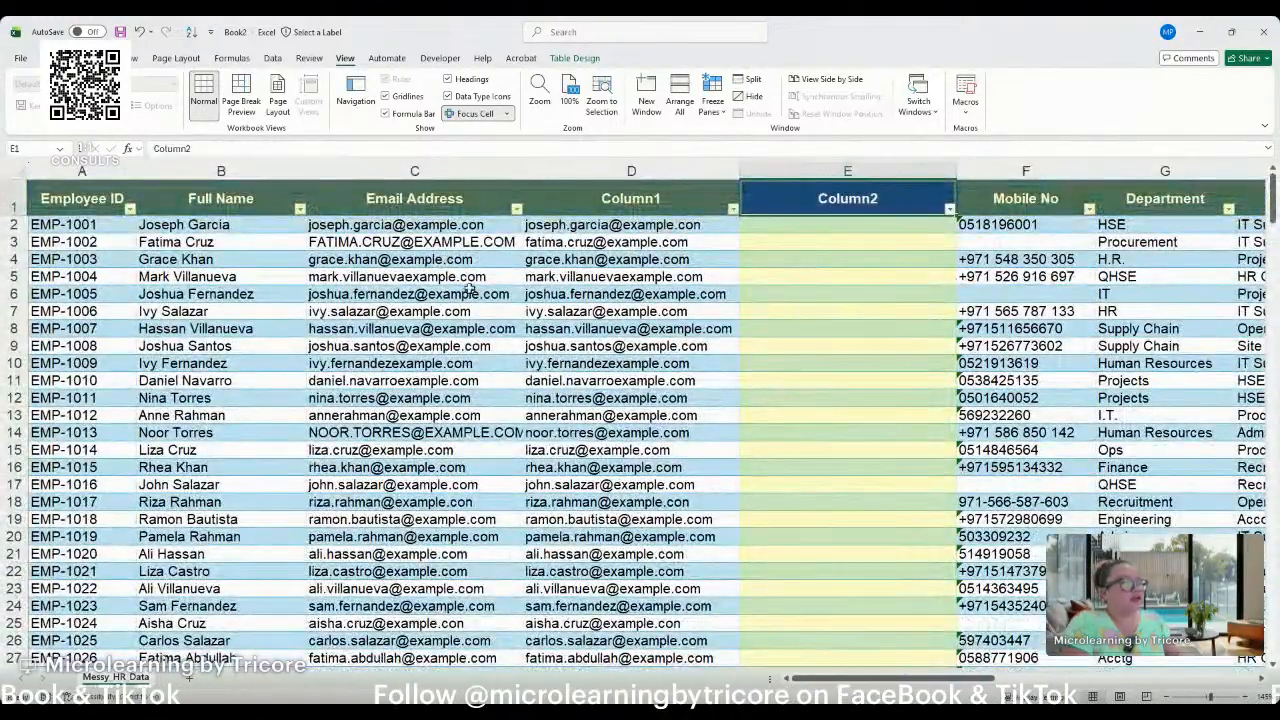
# Replace the .con endings with .com in the Email Address column.
pyautogui.hotkey('alt', 'Tab')
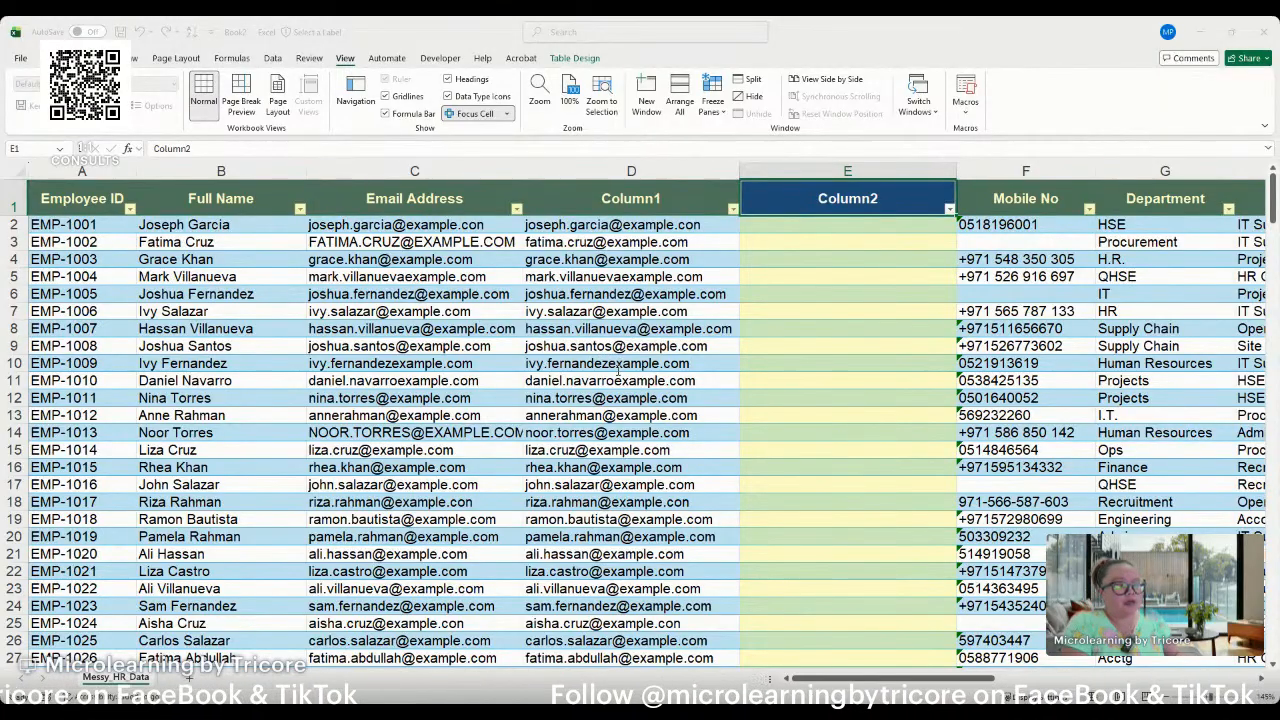
pyautogui.click(678, 449)
pyautogui.click(559, 448)
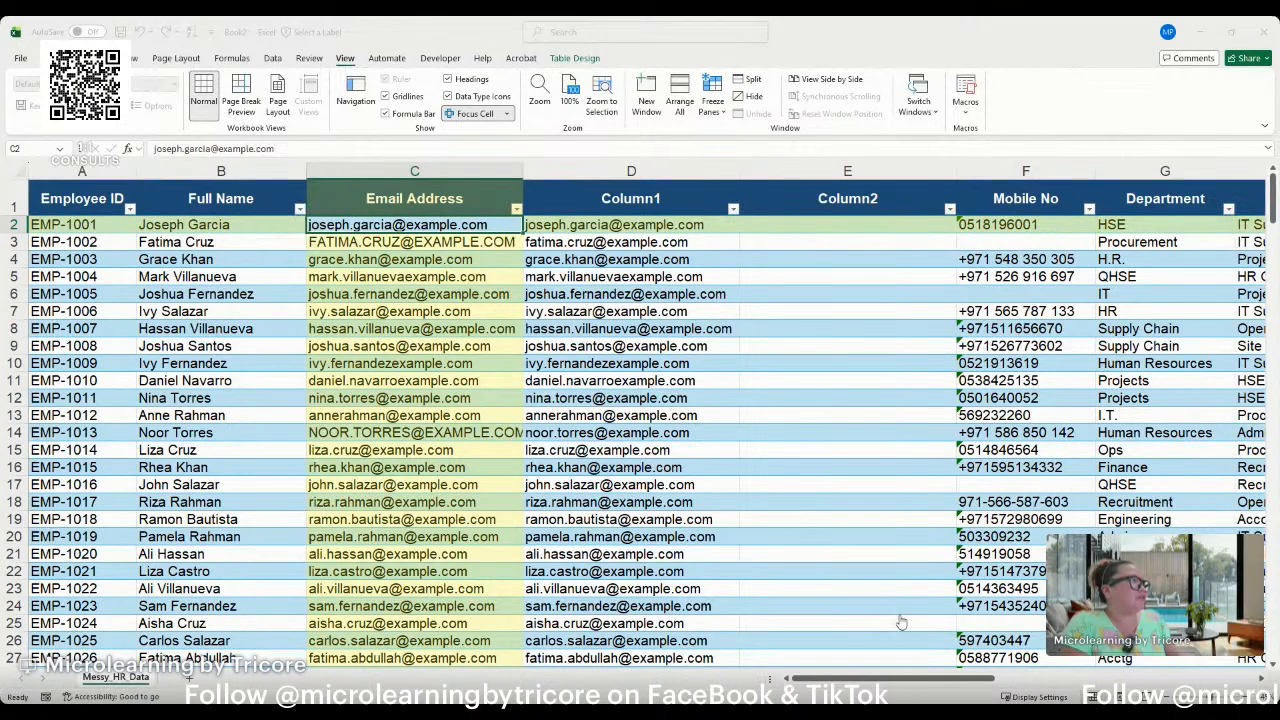
pyautogui.click(824, 226)
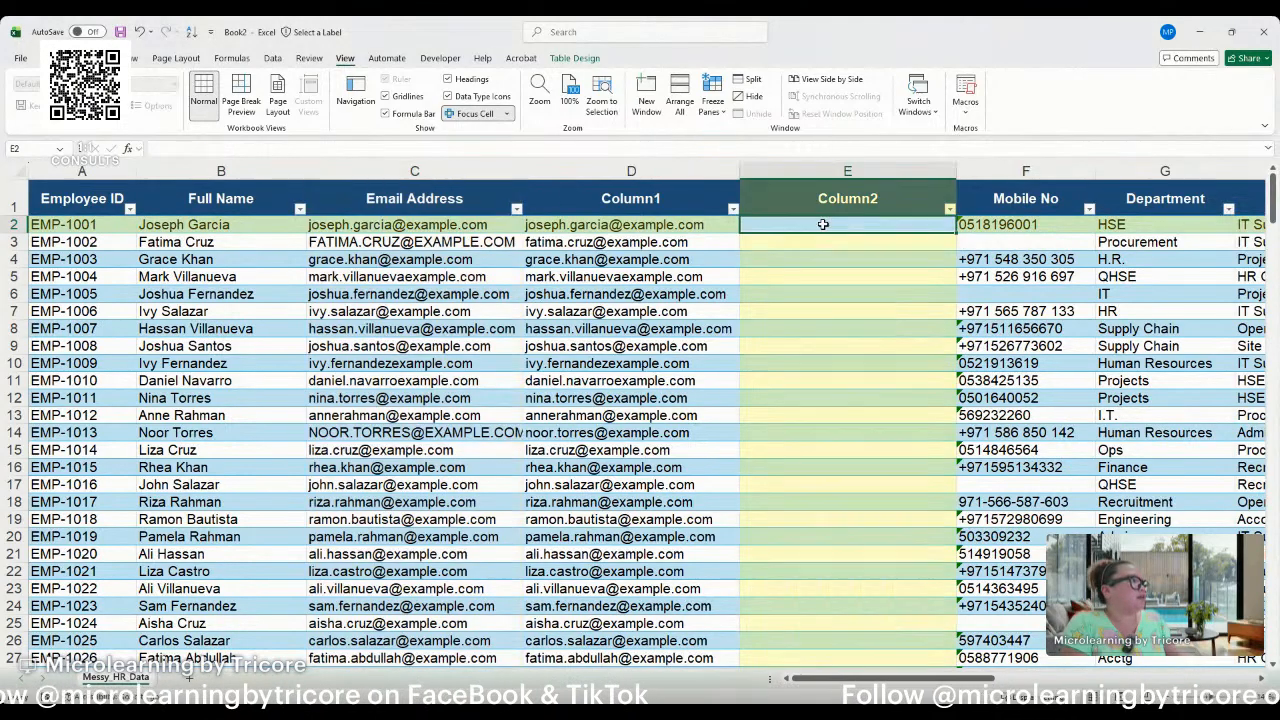
pyautogui.write('=subst')
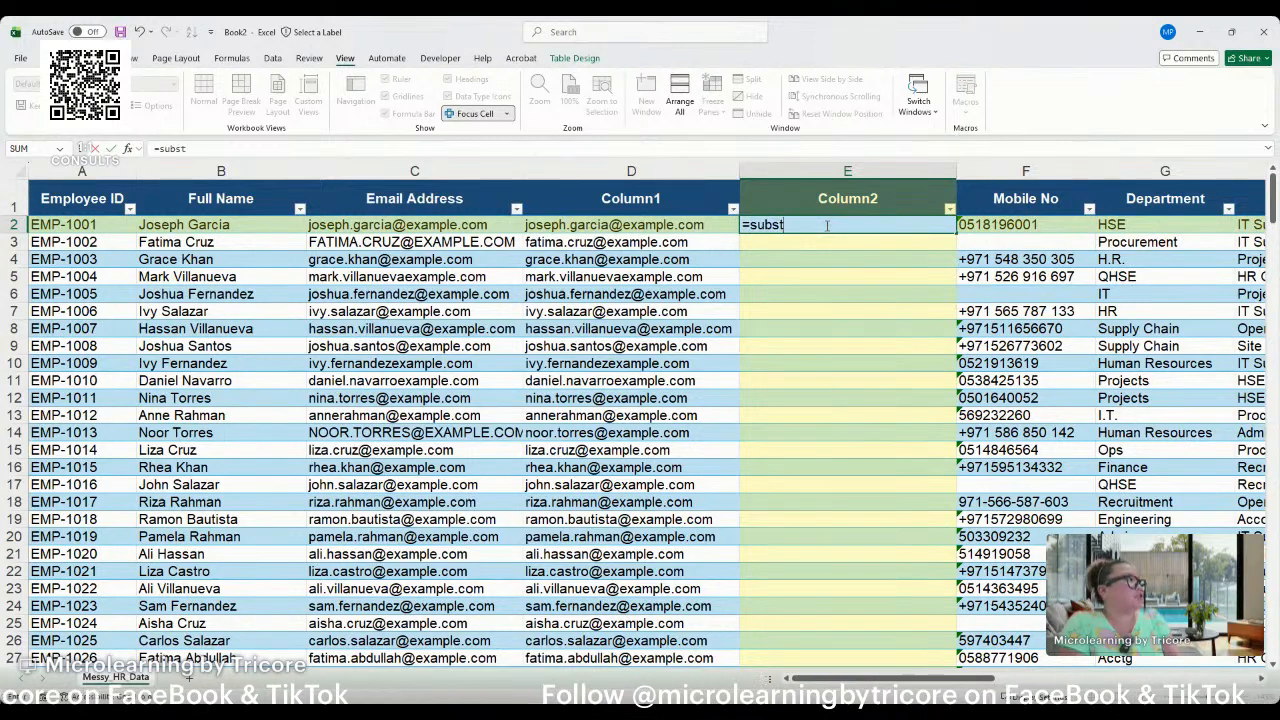
pyautogui.press('Tab')
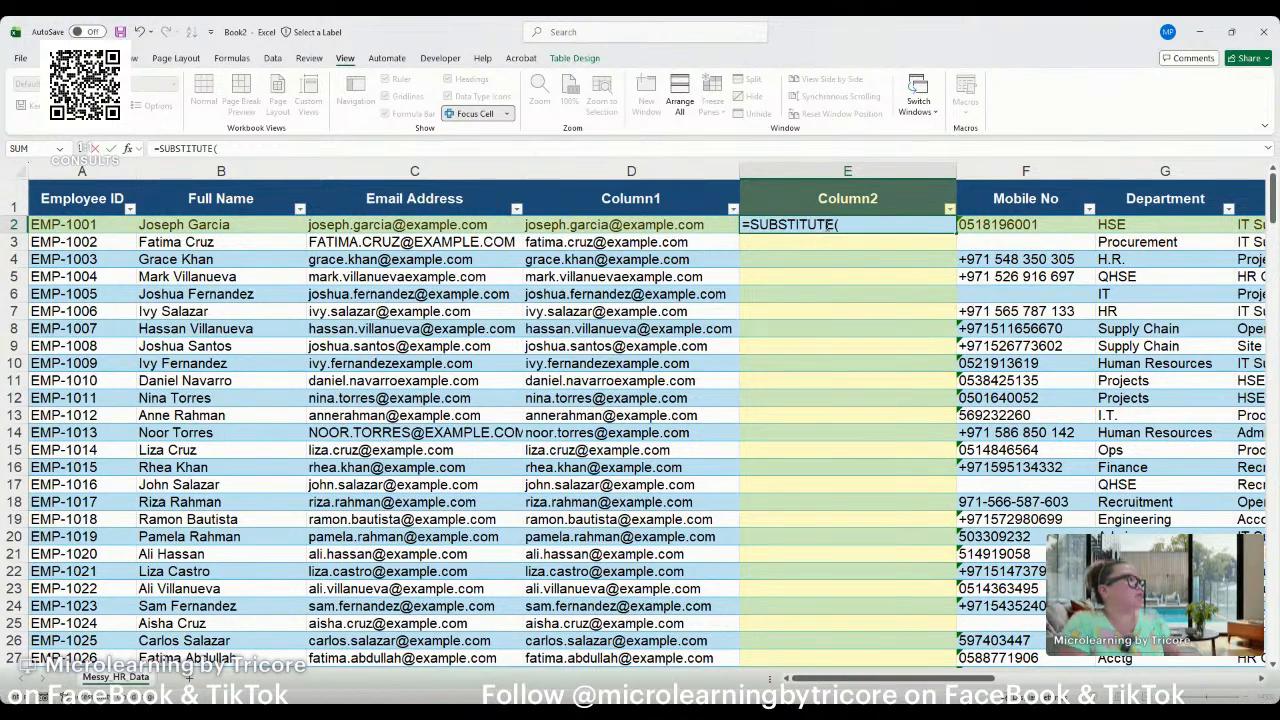
pyautogui.click(690, 224)
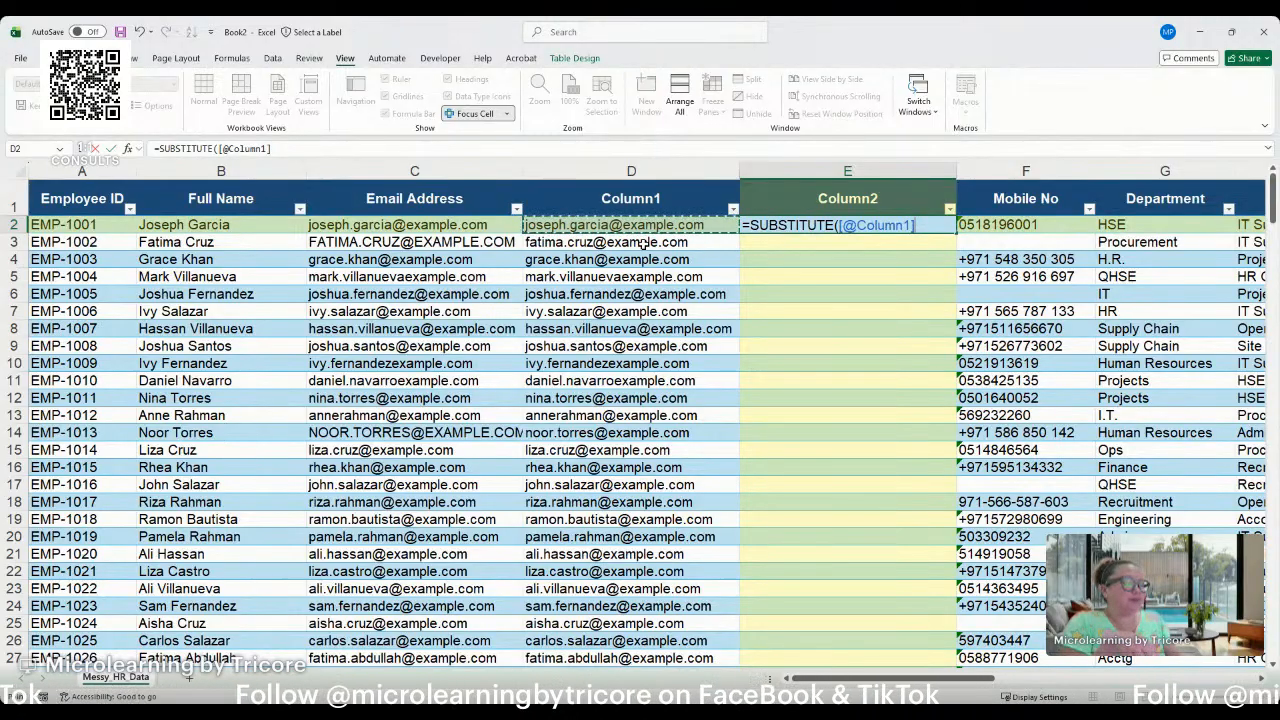
pyautogui.click(688, 293)
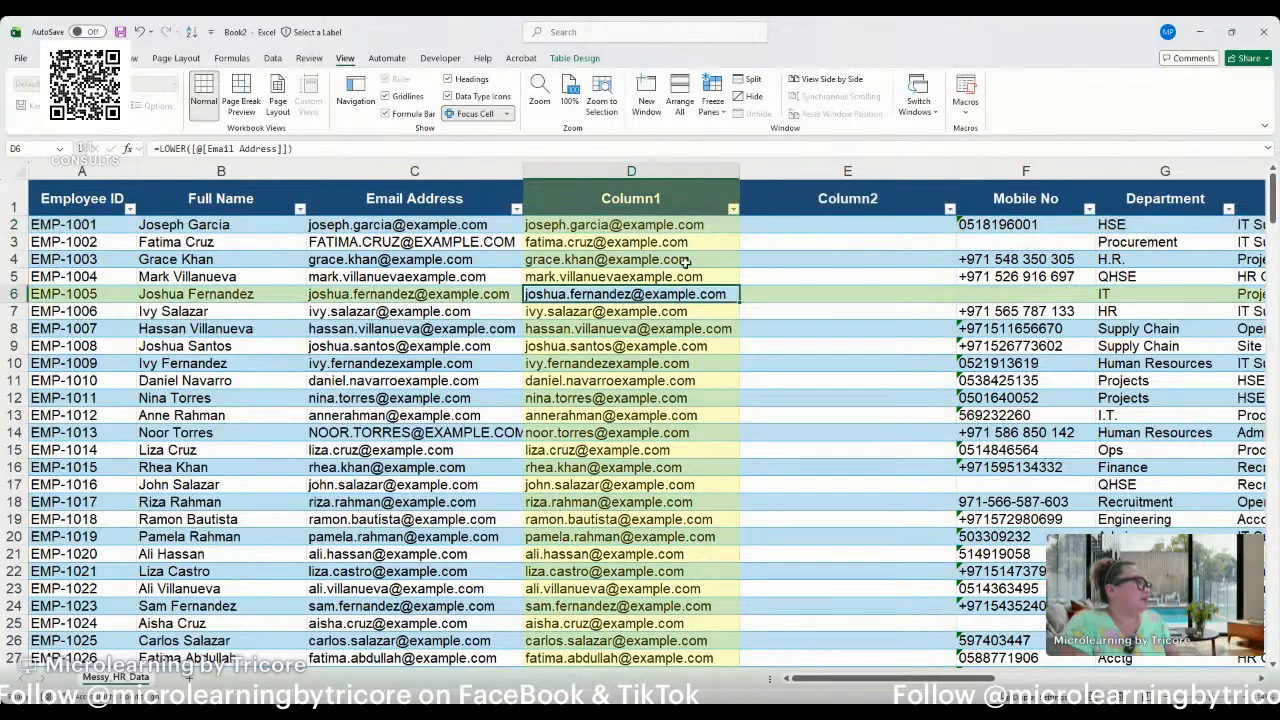
# Convert all the LOWER formulas in Column1 to plain values by pasting them over themselves.
pyautogui.click(686, 226)
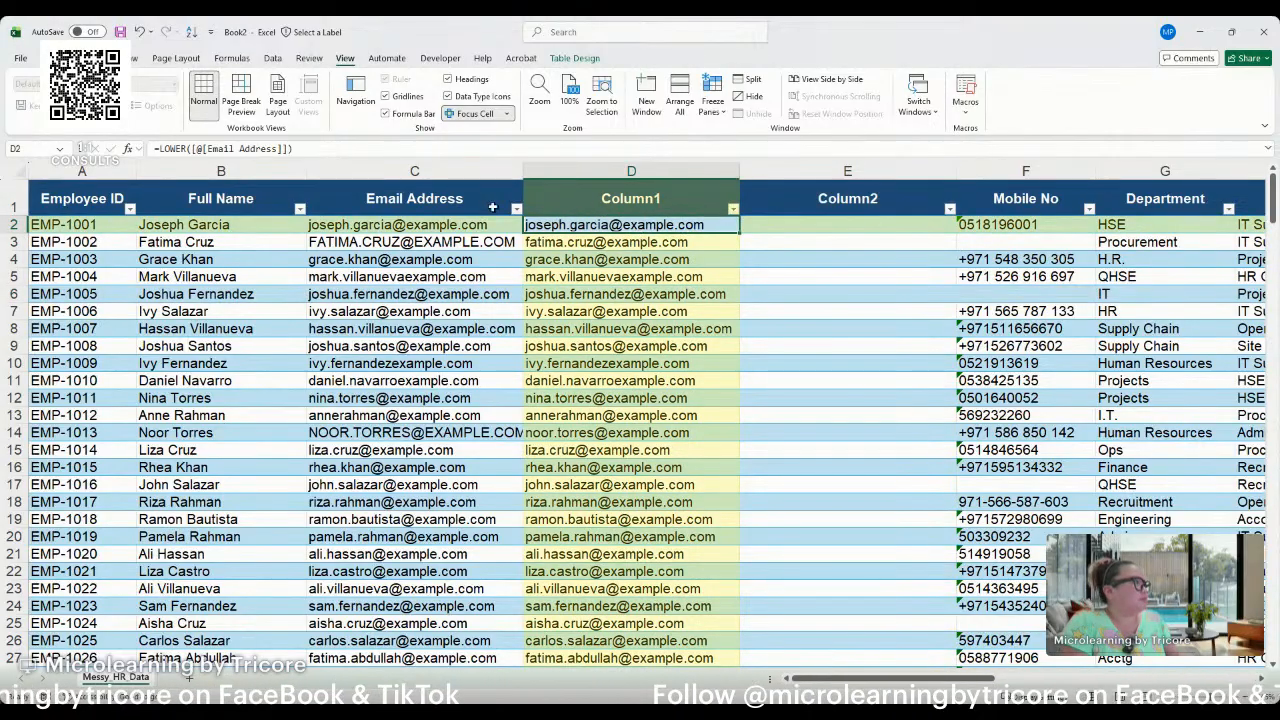
pyautogui.click(617, 205)
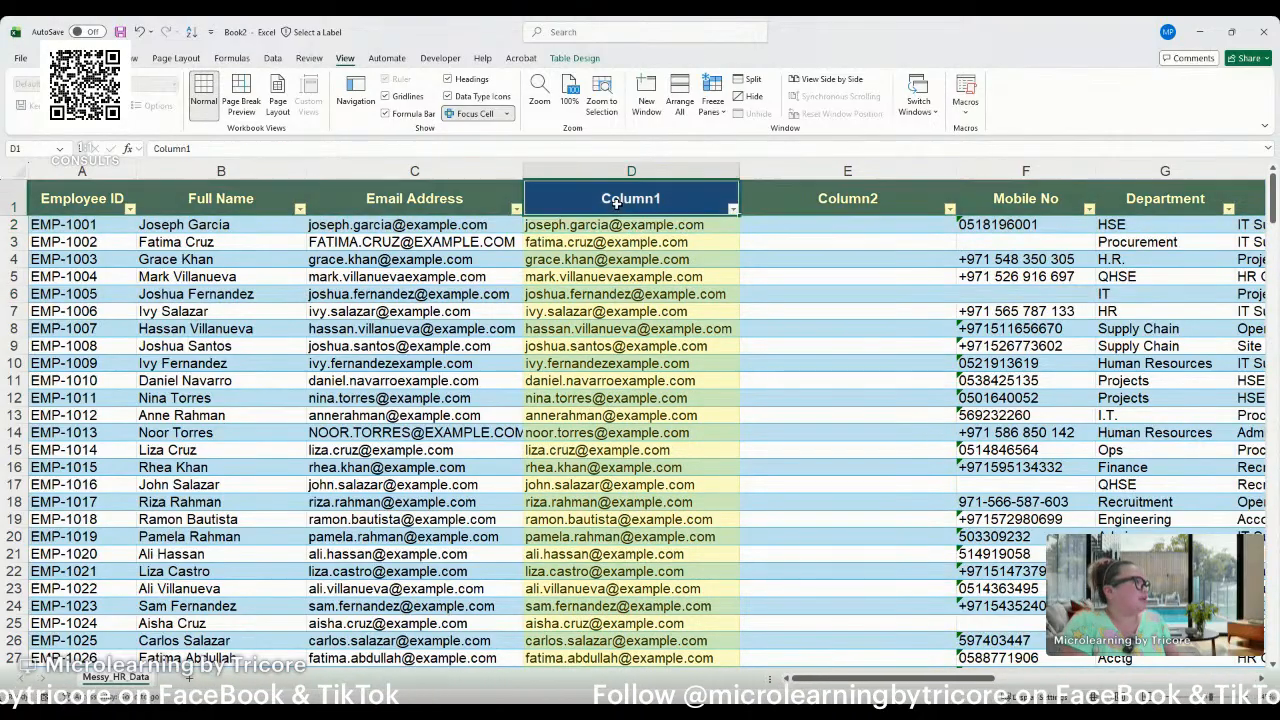
pyautogui.click(542, 221)
pyautogui.hotkey('ctrl', 'shift', 'Down')
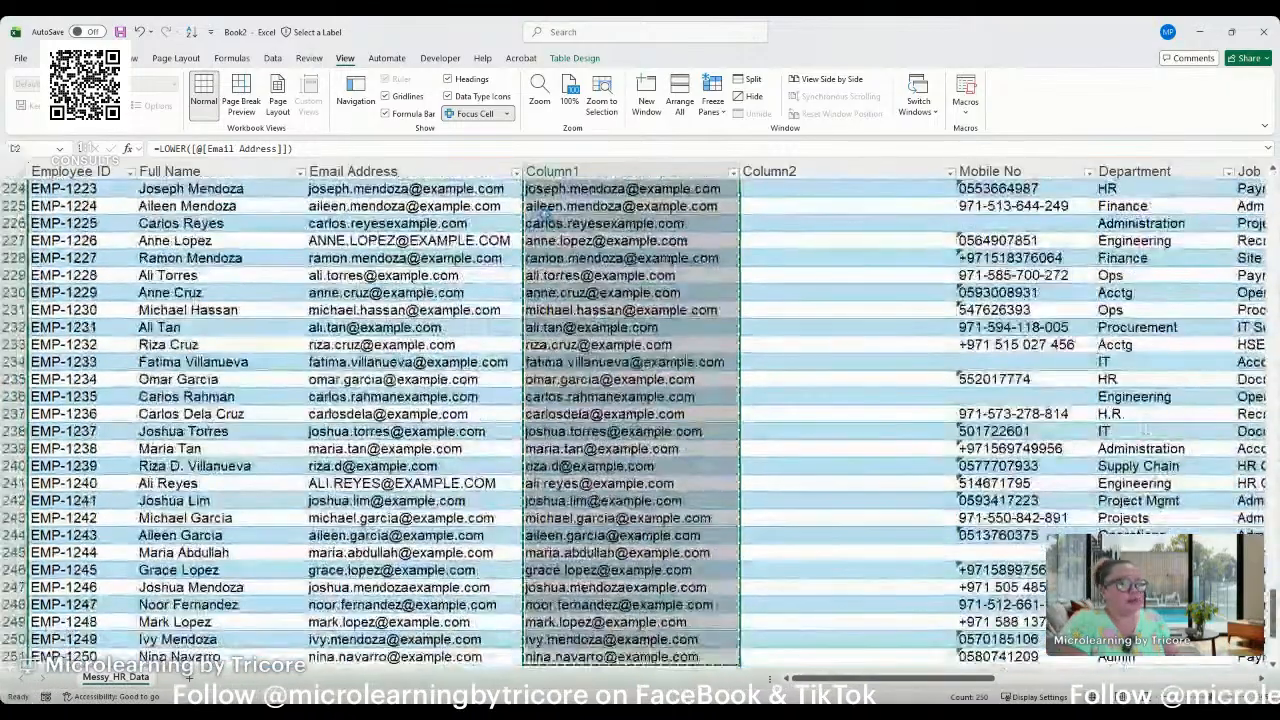
pyautogui.hotkey('ctrl', 'c')
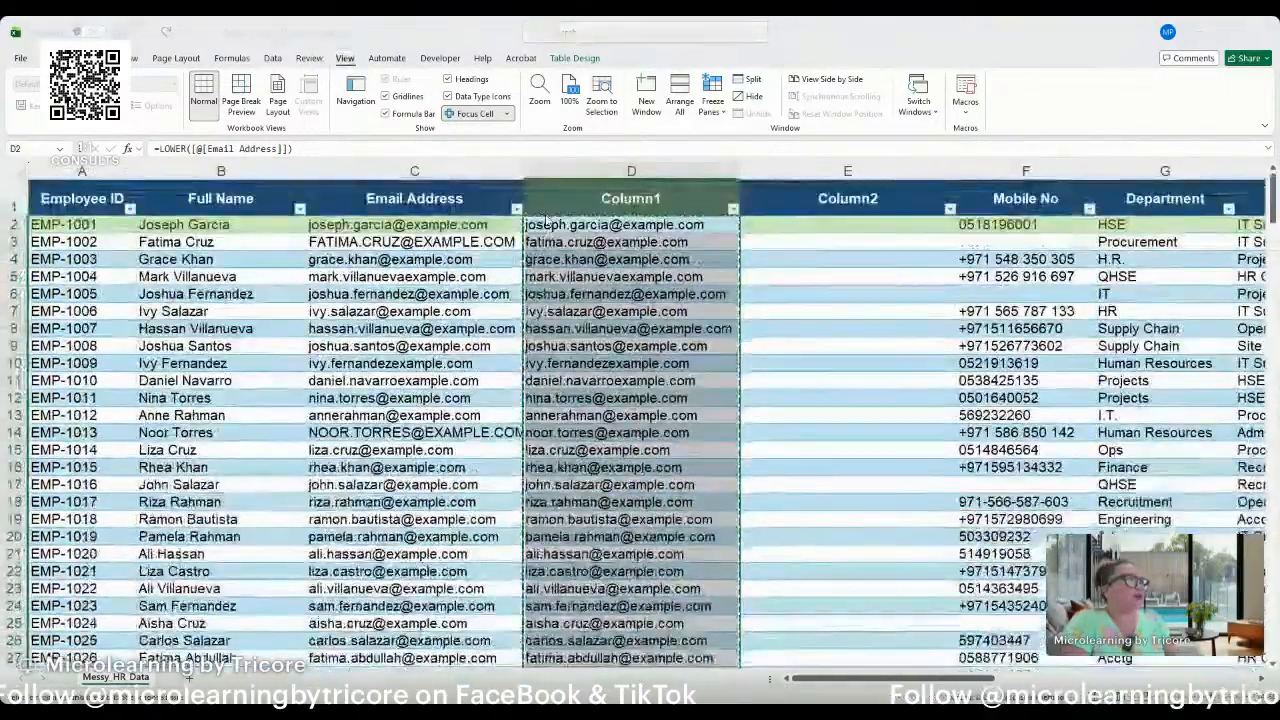
pyautogui.hotkey('ctrl', 'shift', 'v')
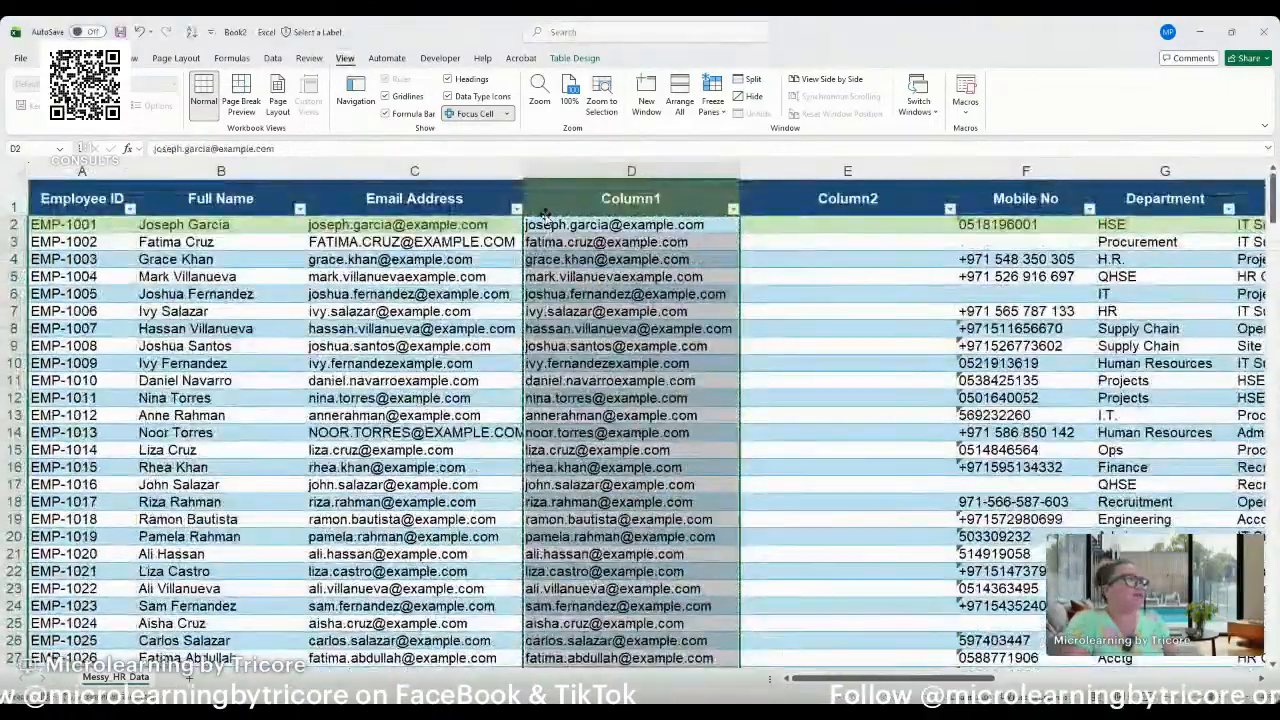
pyautogui.press('Escape')
pyautogui.hotkey('ctrl', 'Up')
pyautogui.write('Em')
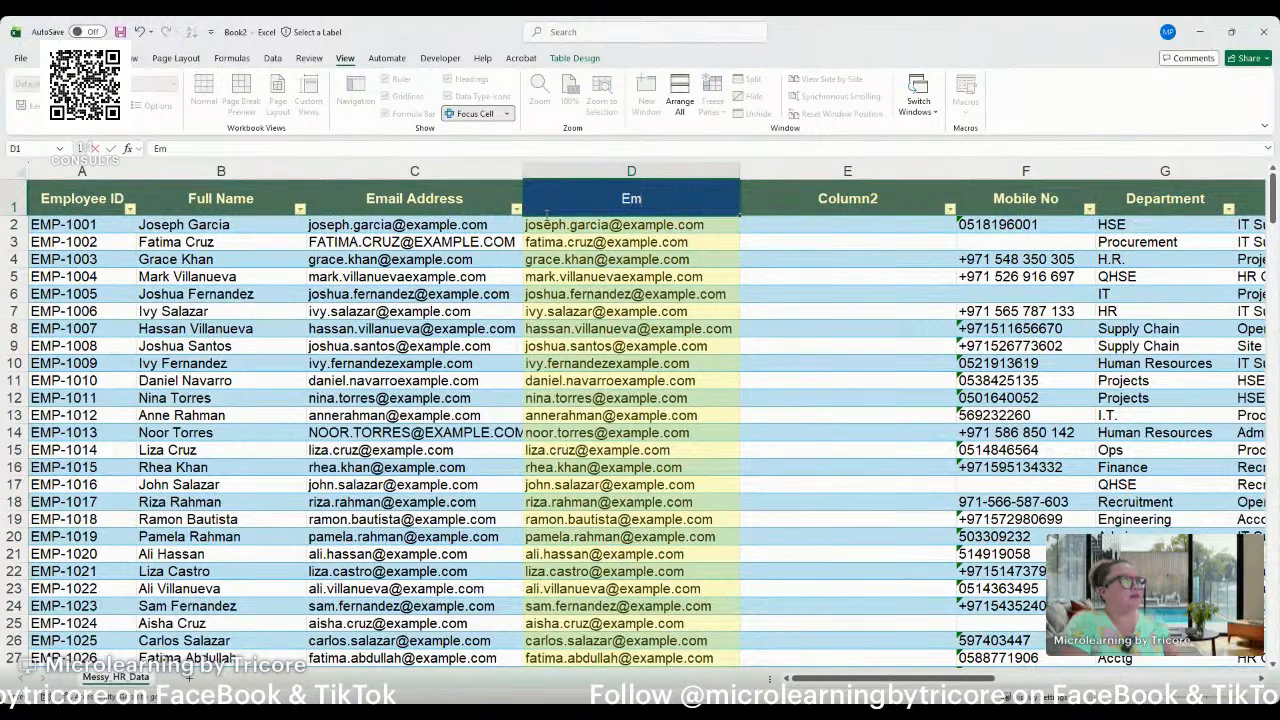
pyautogui.press('Escape')
# Delete the old Email Address column and rename the Column1 header to Email Address.
pyautogui.click(432, 173)
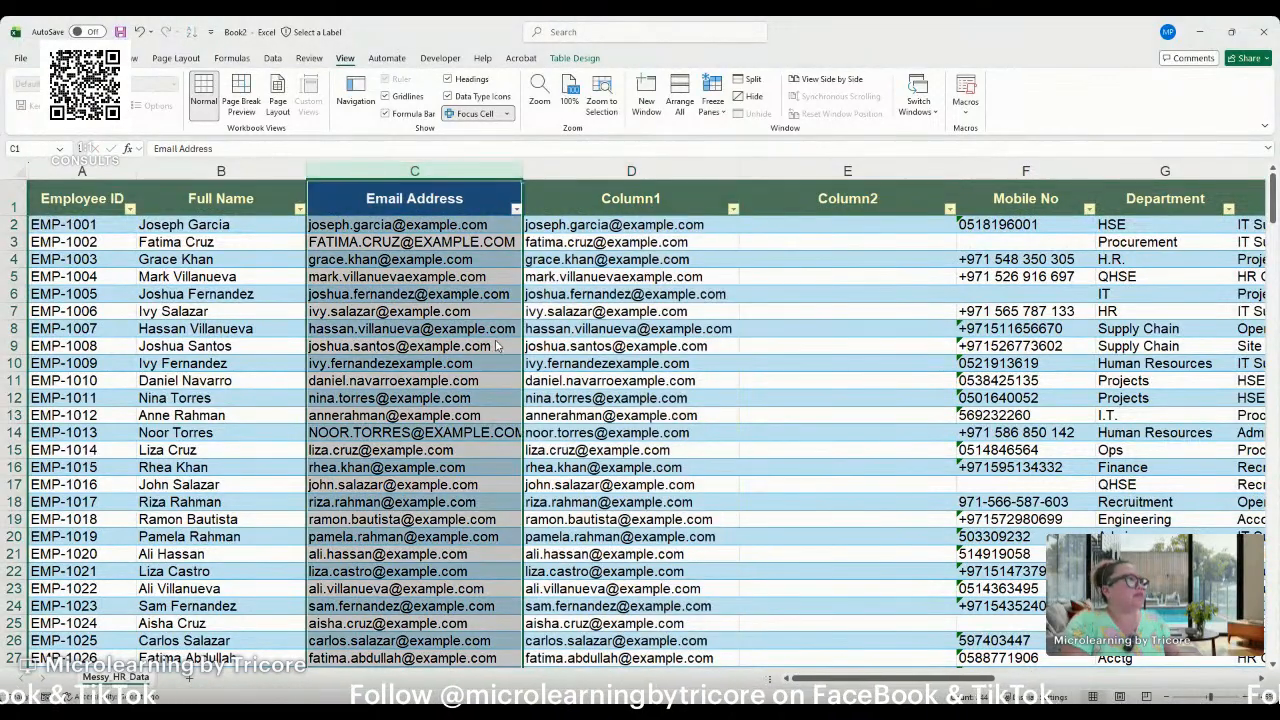
pyautogui.hotkey('ctrl', '-')
pyautogui.write('Emai')
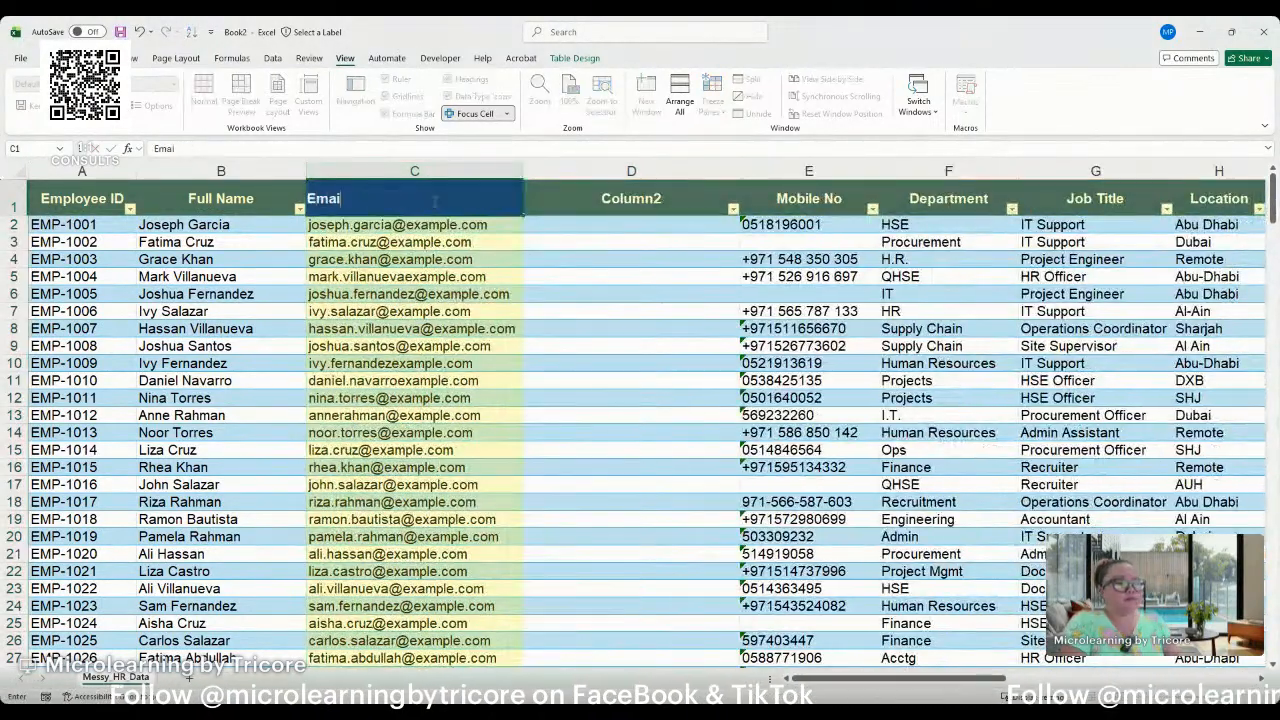
pyautogui.write('l Address')
pyautogui.press('Return')
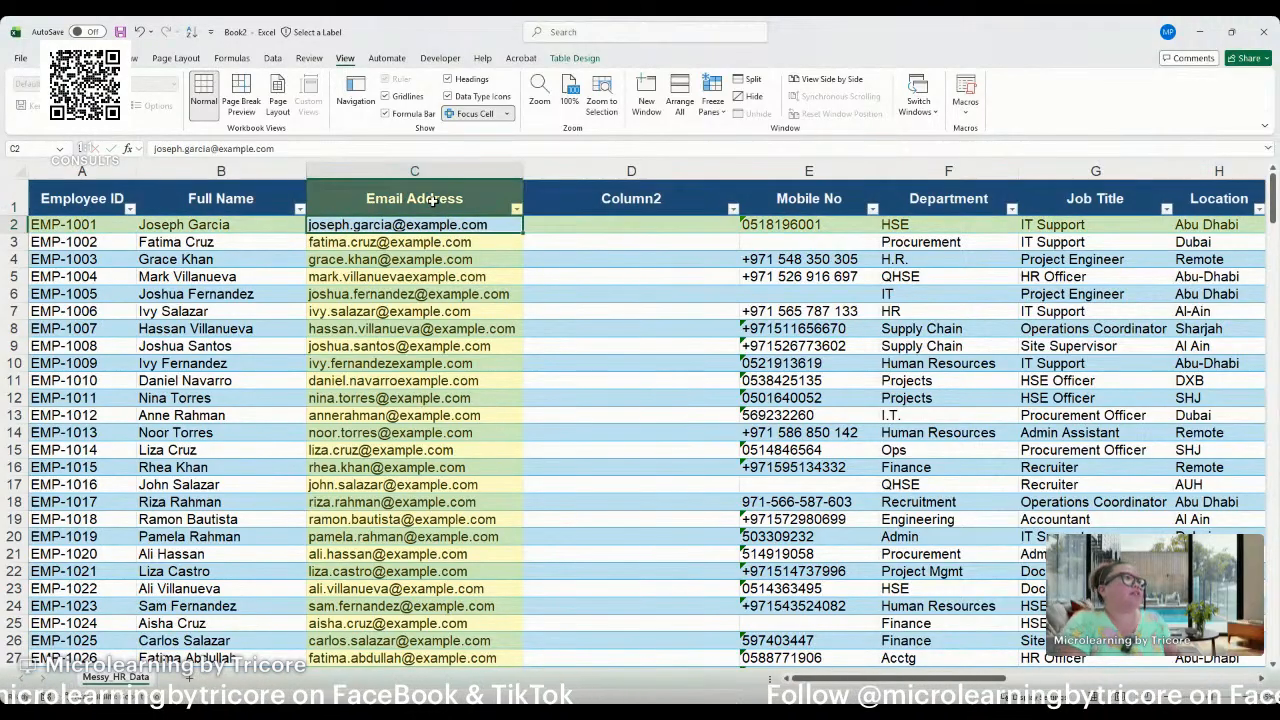
# Delete the empty Column2 from the table.
pyautogui.click(432, 199)
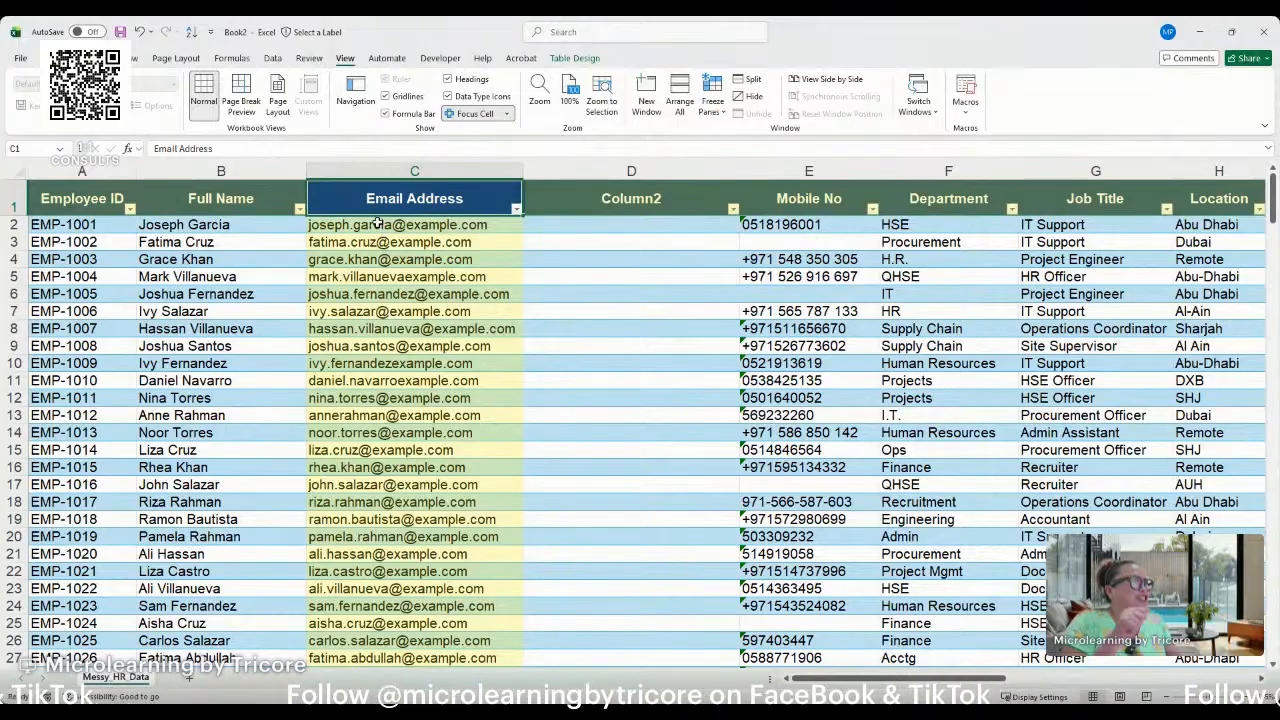
pyautogui.click(606, 194)
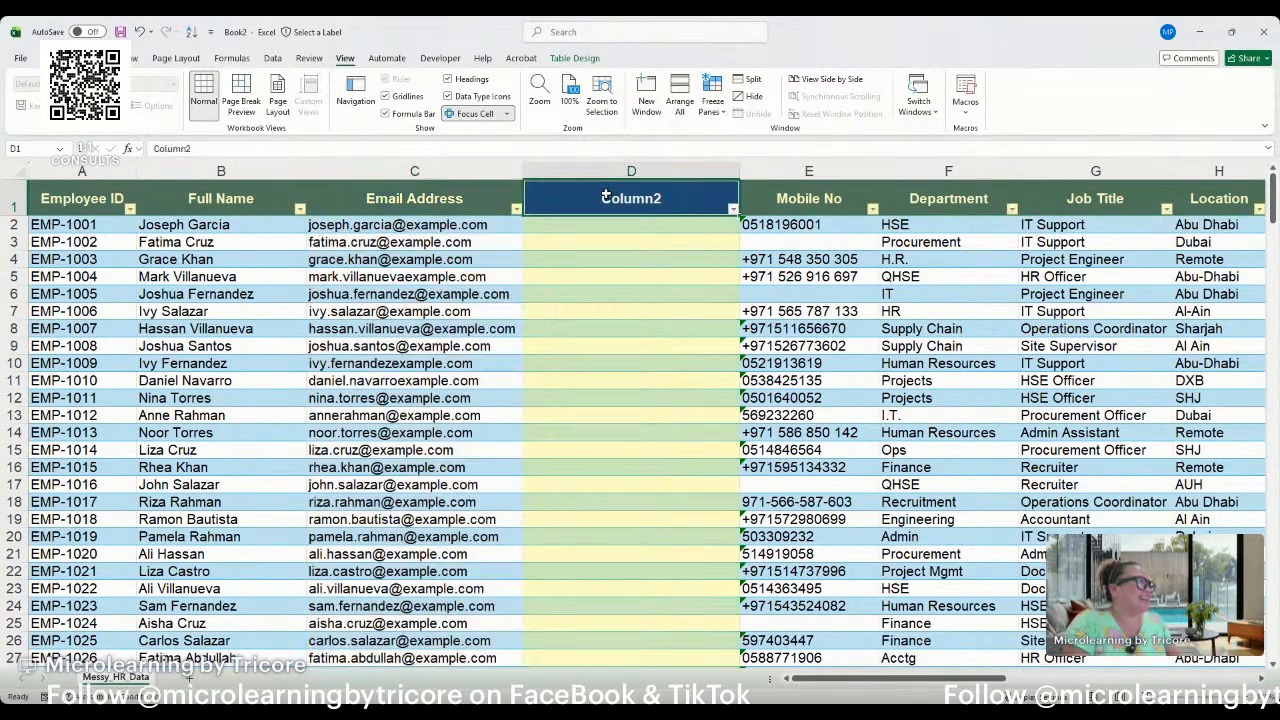
pyautogui.click(414, 183)
pyautogui.click(587, 200)
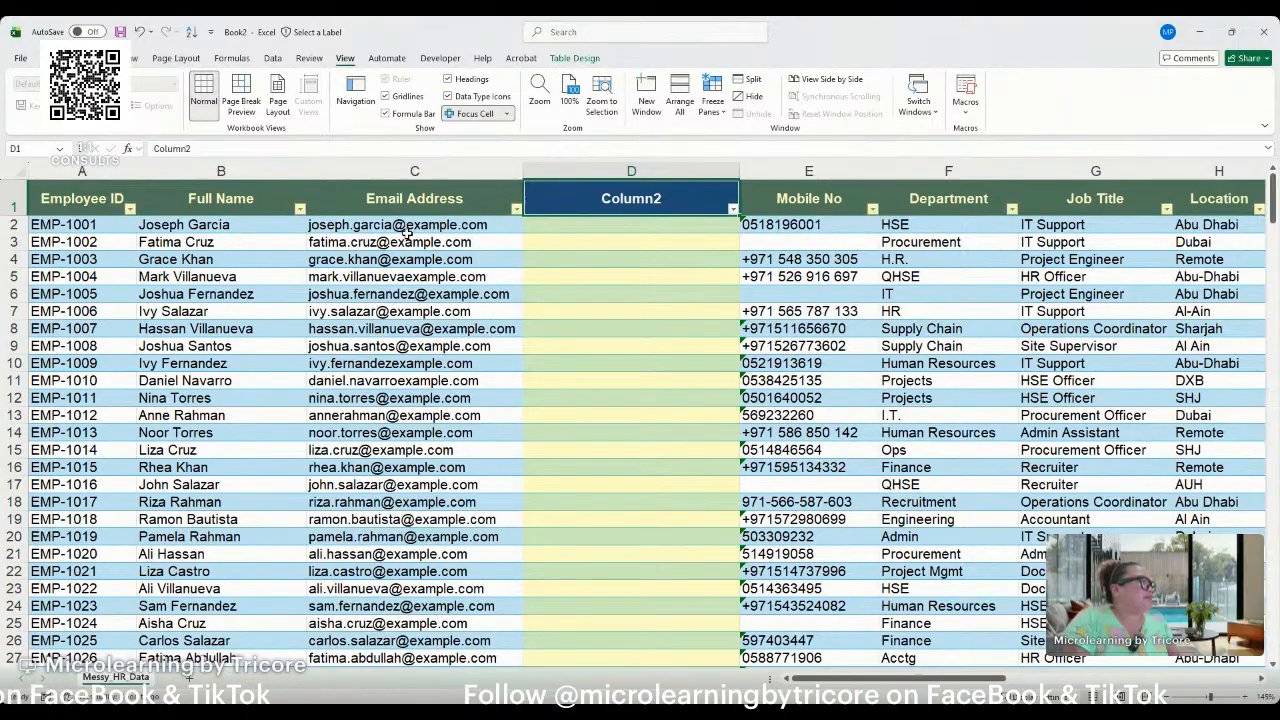
pyautogui.click(564, 184)
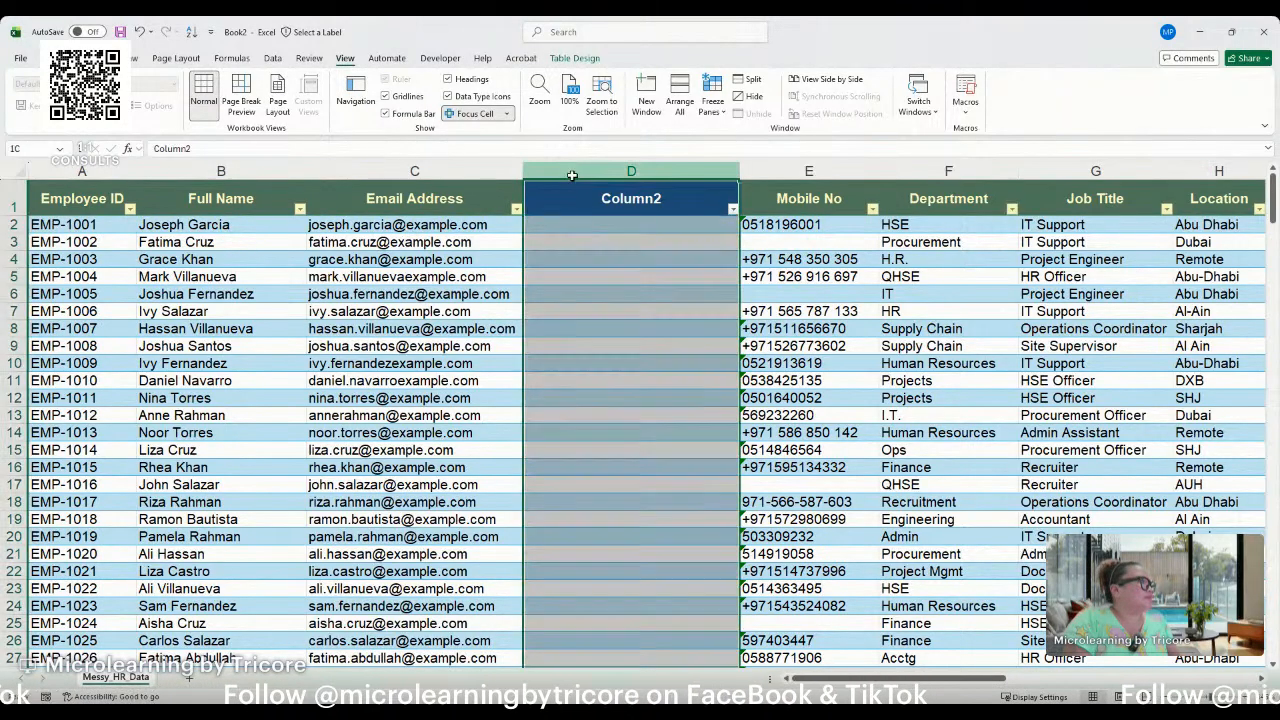
pyautogui.hotkey('ctrl', '-')
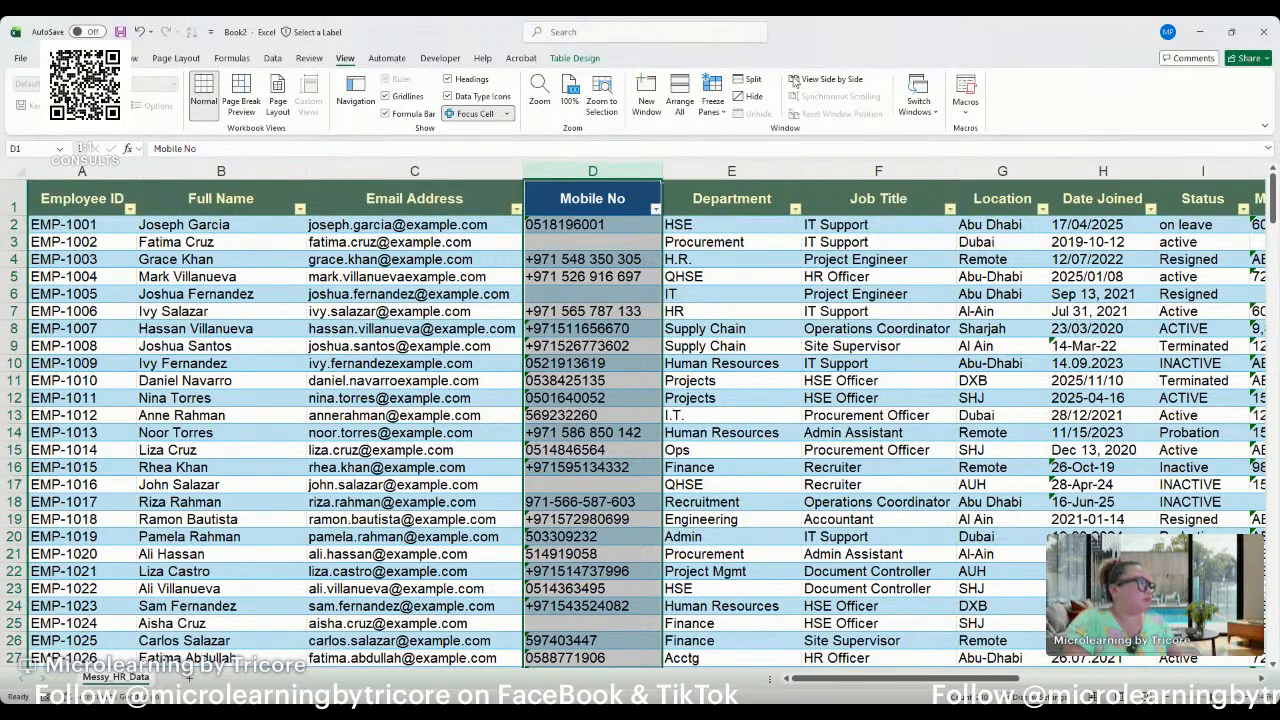
# Insert a new empty column between the Email Address and Mobile No columns.
pyautogui.click(410, 366)
pyautogui.scroll(-1, 415, 374)
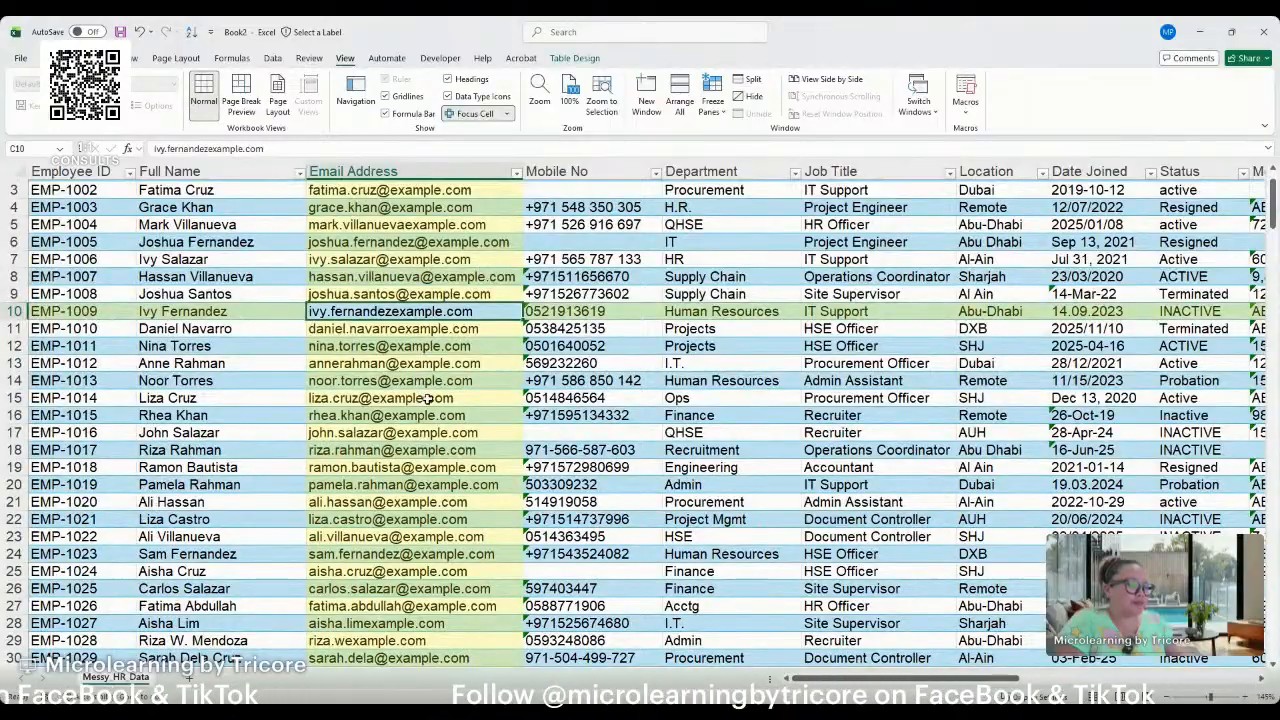
pyautogui.scroll(1, 424, 392)
pyautogui.click(430, 413)
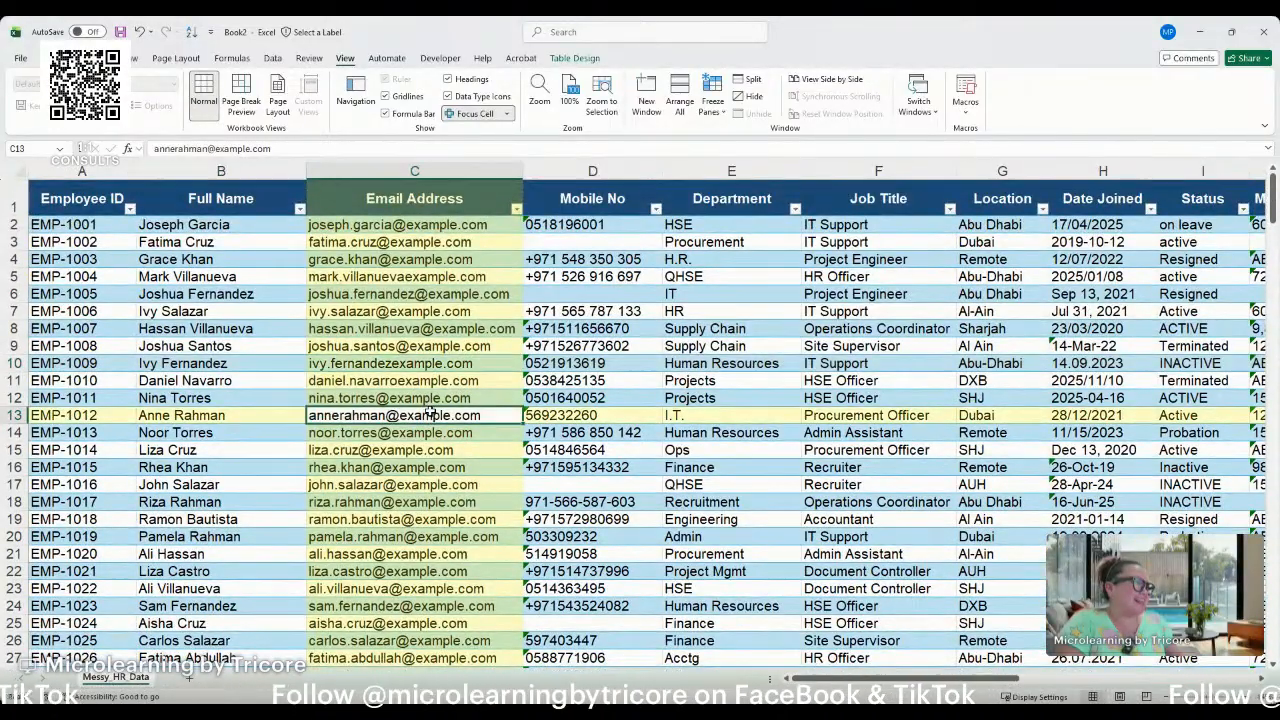
pyautogui.click(482, 498)
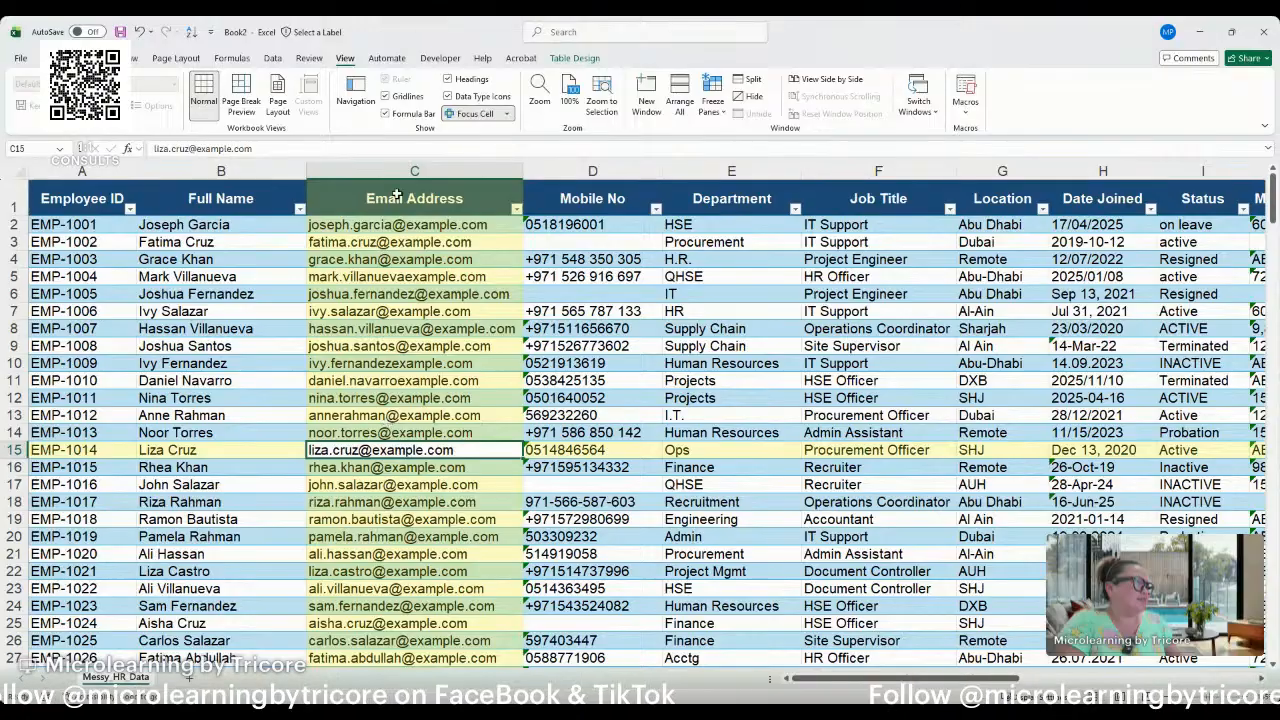
pyautogui.click(415, 170)
pyautogui.click(544, 170)
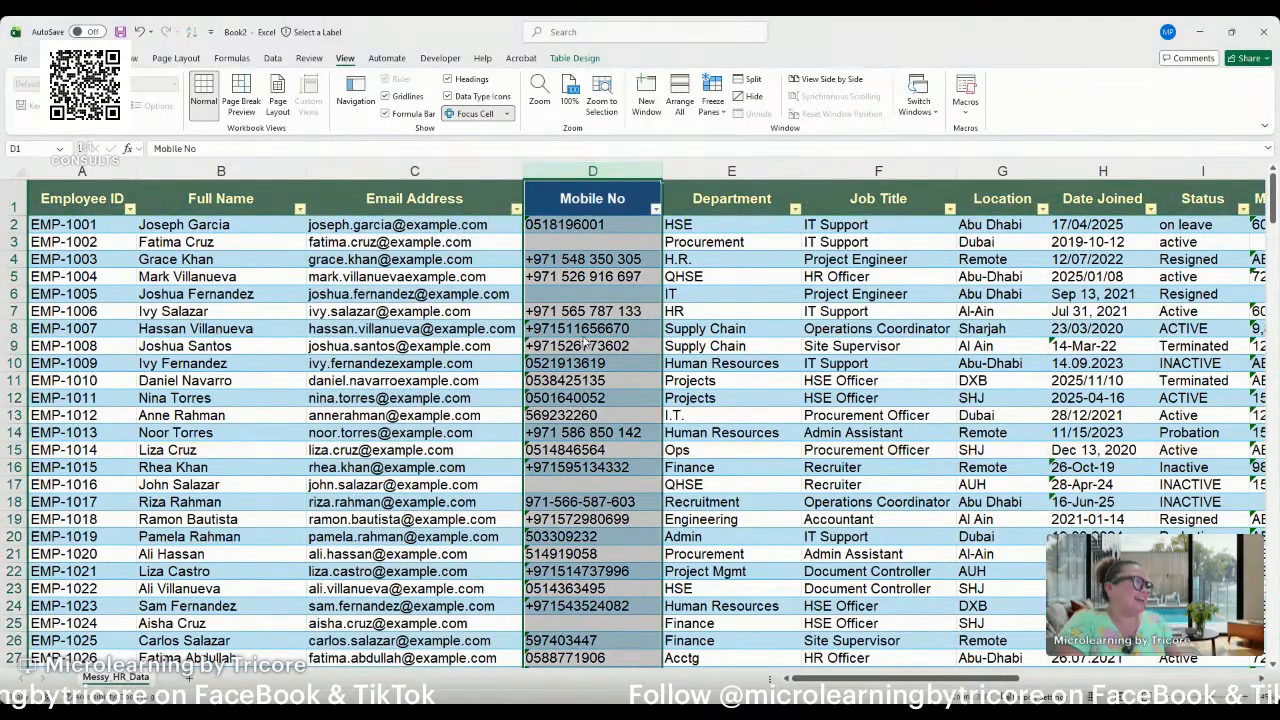
pyautogui.hotkey('ctrl', 'shift', '=')
pyautogui.click(453, 200)
pyautogui.press('Right')
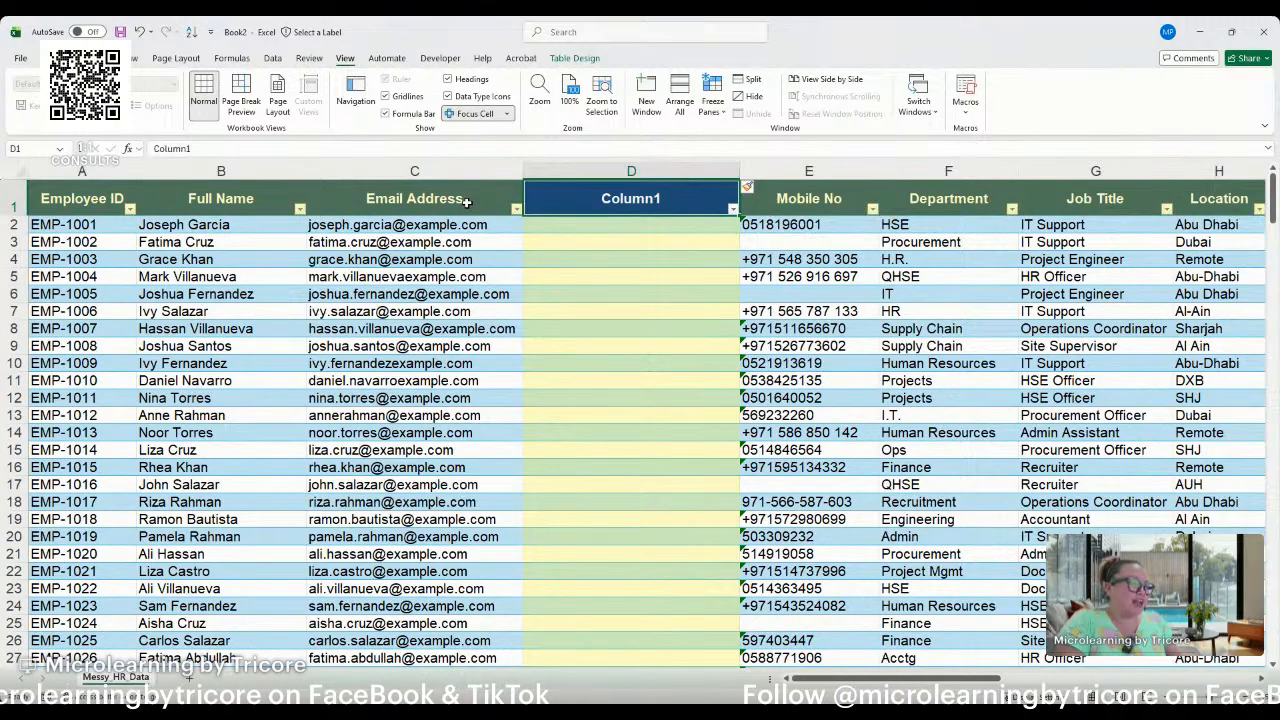
# Examine the Email Address column for addresses that lack the @ sign, especially in rows 10 and 11.
pyautogui.click(382, 238)
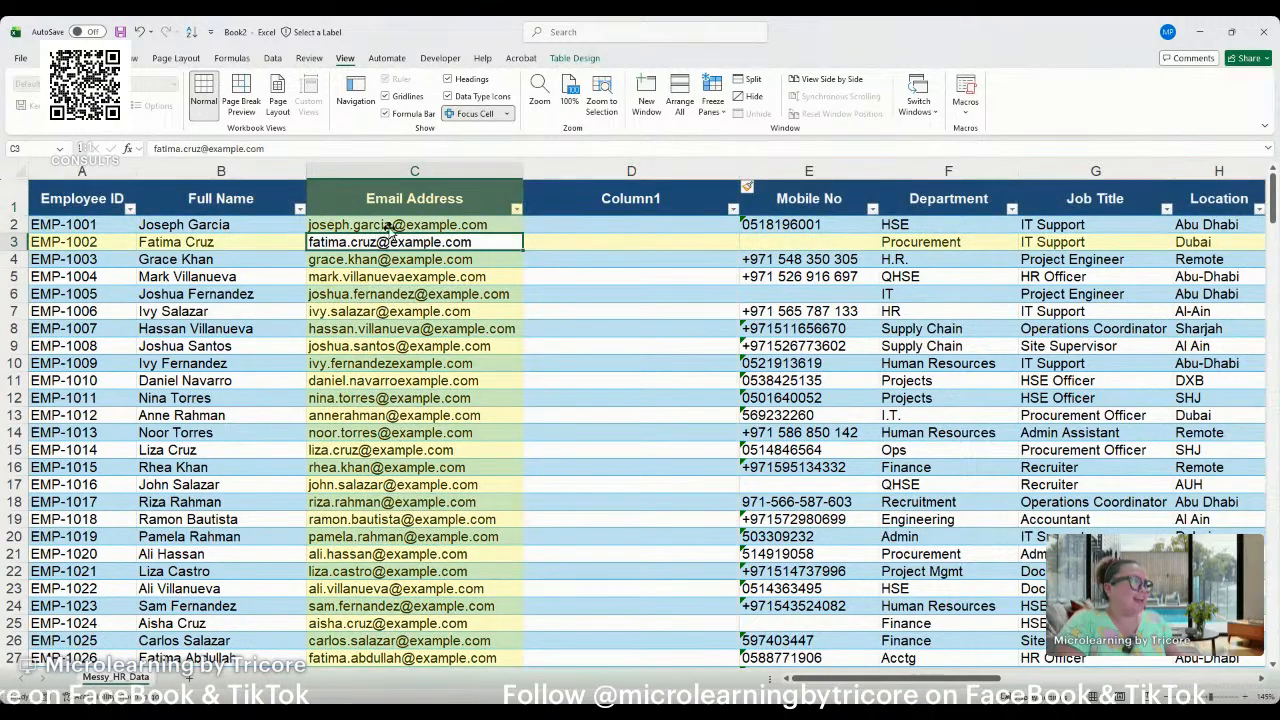
pyautogui.click(393, 226)
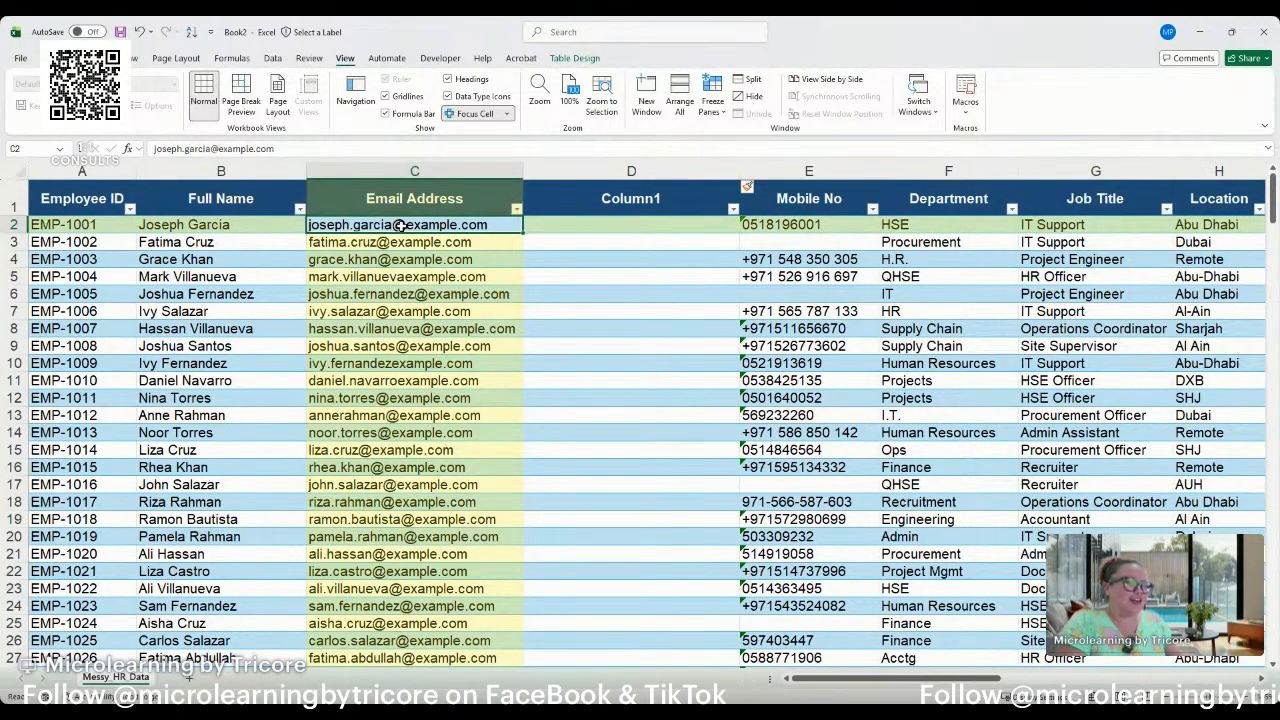
pyautogui.click(585, 237)
pyautogui.click(478, 226)
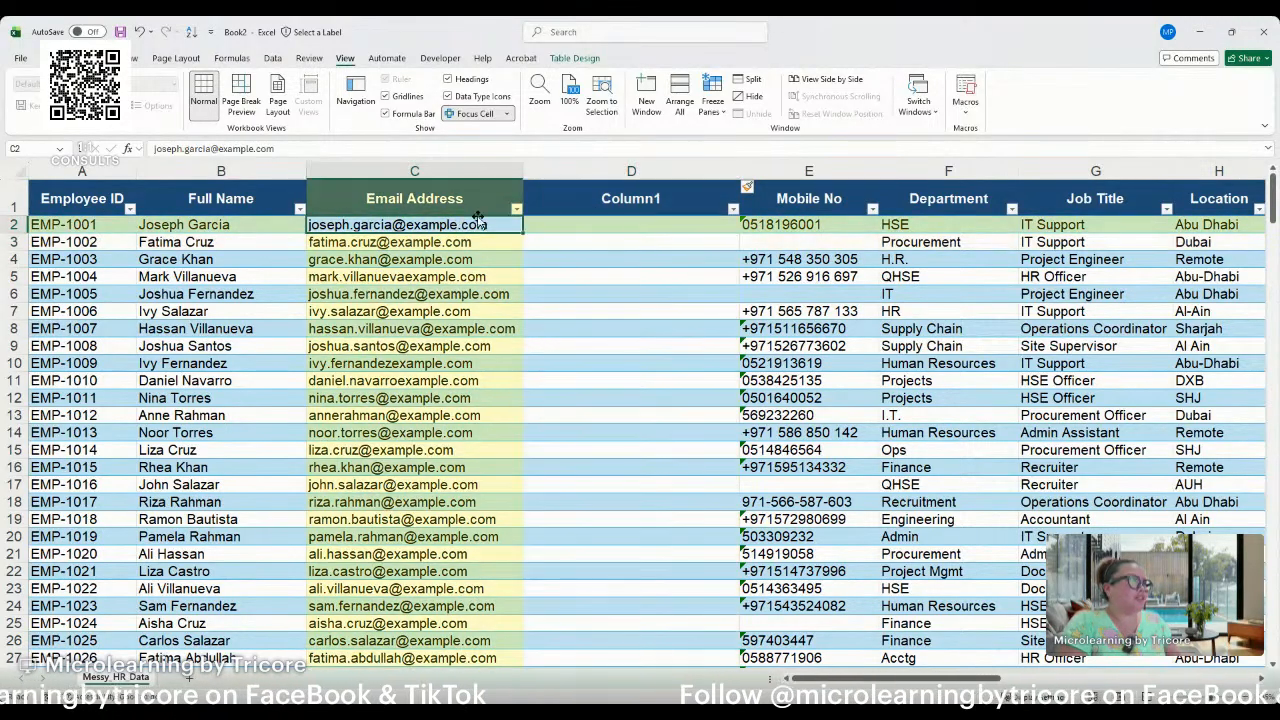
pyautogui.click(480, 204)
pyautogui.click(565, 199)
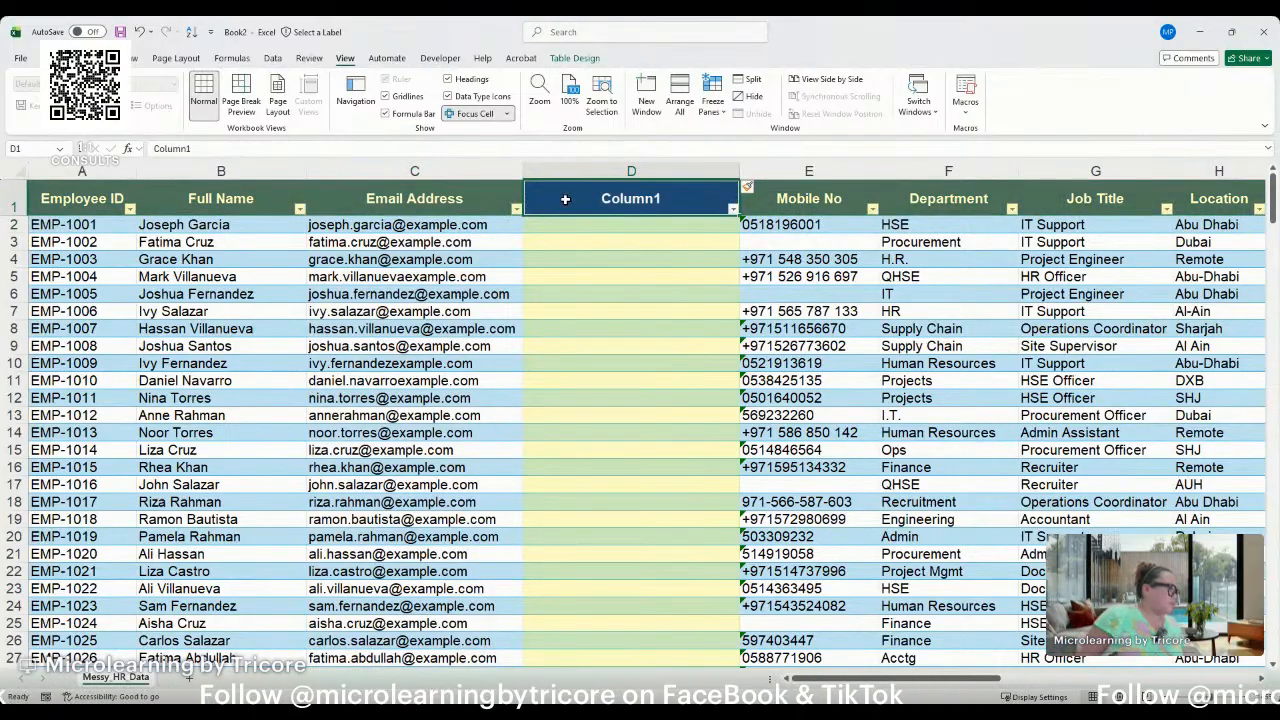
pyautogui.click(388, 449)
pyautogui.click(386, 380)
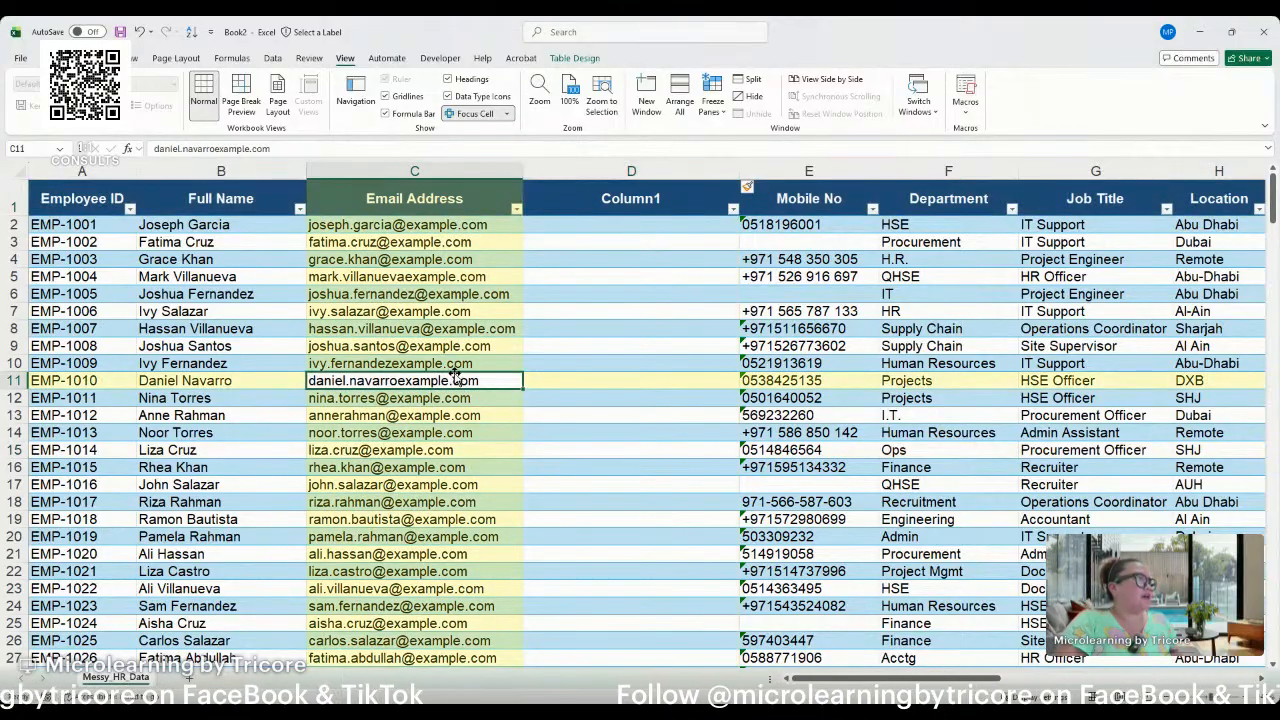
pyautogui.click(455, 366)
pyautogui.moveTo(455, 366); pyautogui.dragTo(458, 381)
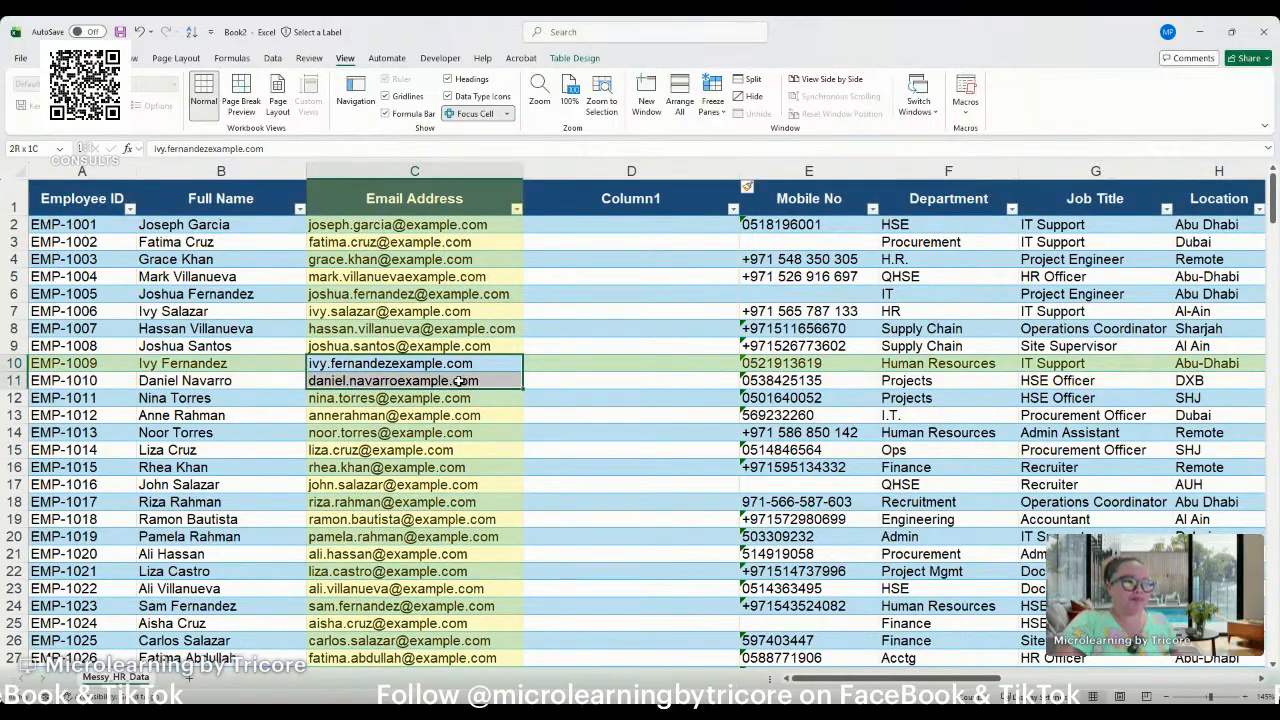
pyautogui.scroll(3, 460, 390)
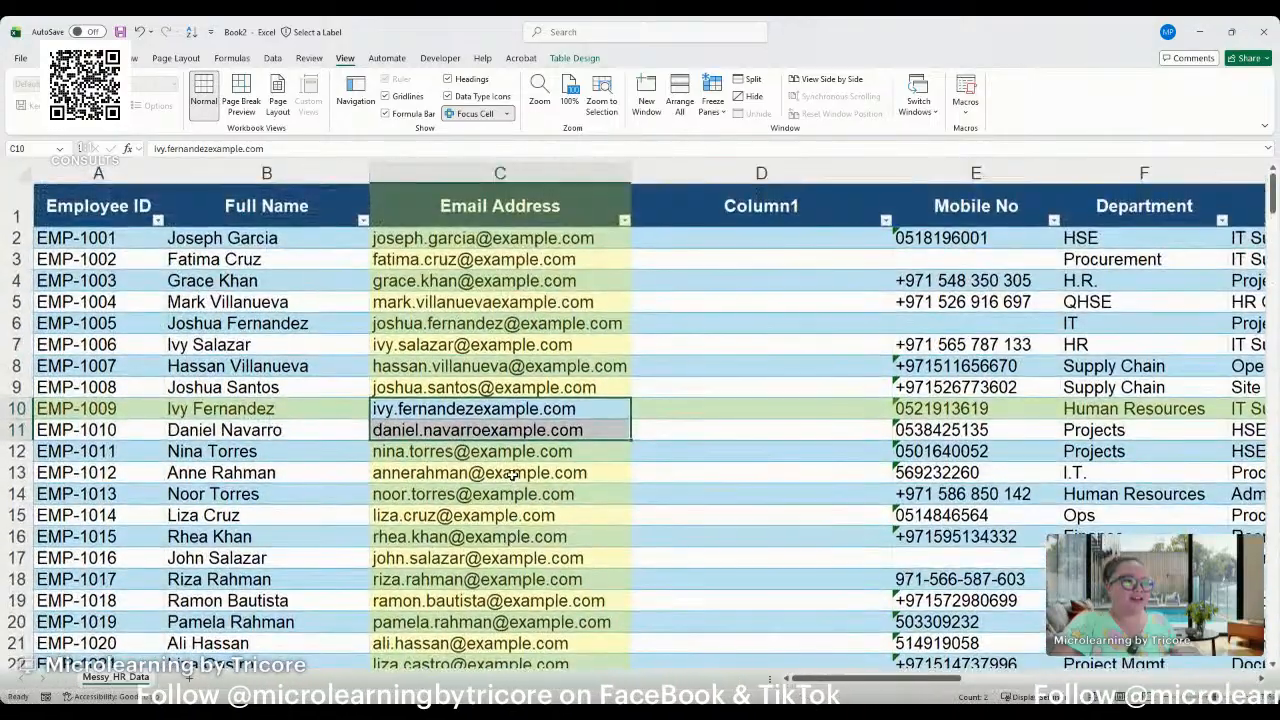
pyautogui.click(506, 405)
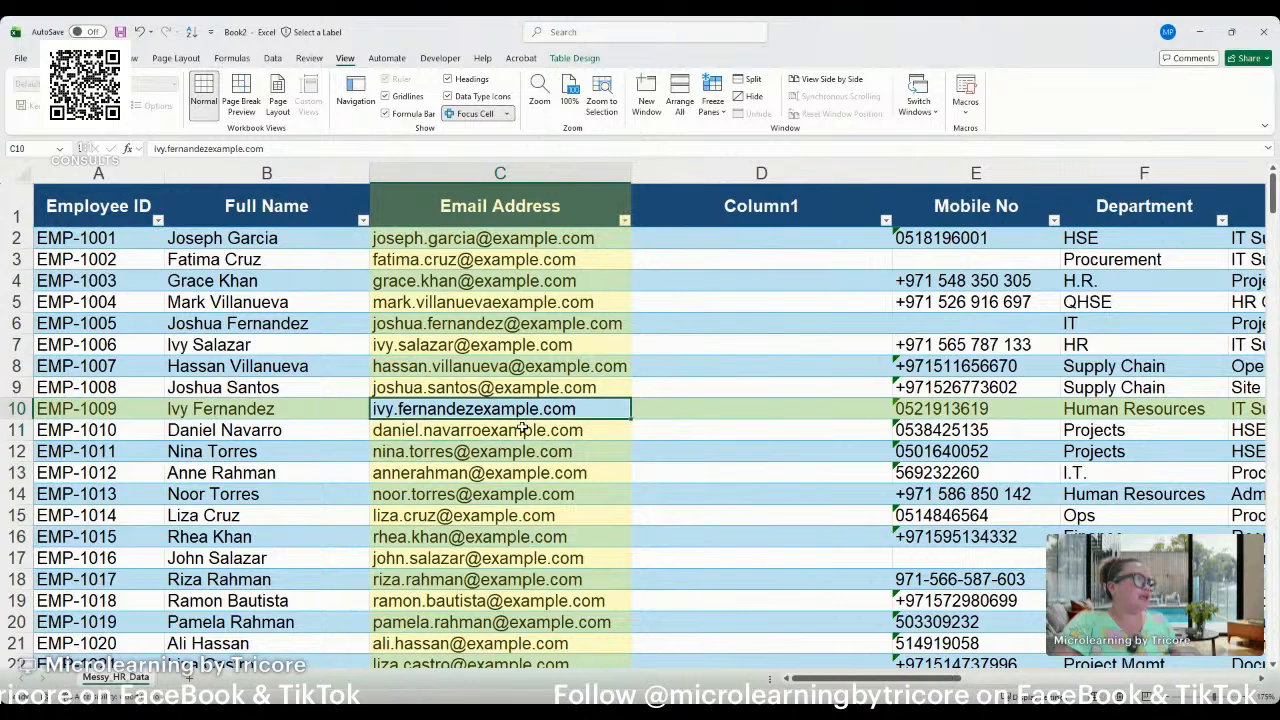
pyautogui.click(522, 428)
pyautogui.click(522, 411)
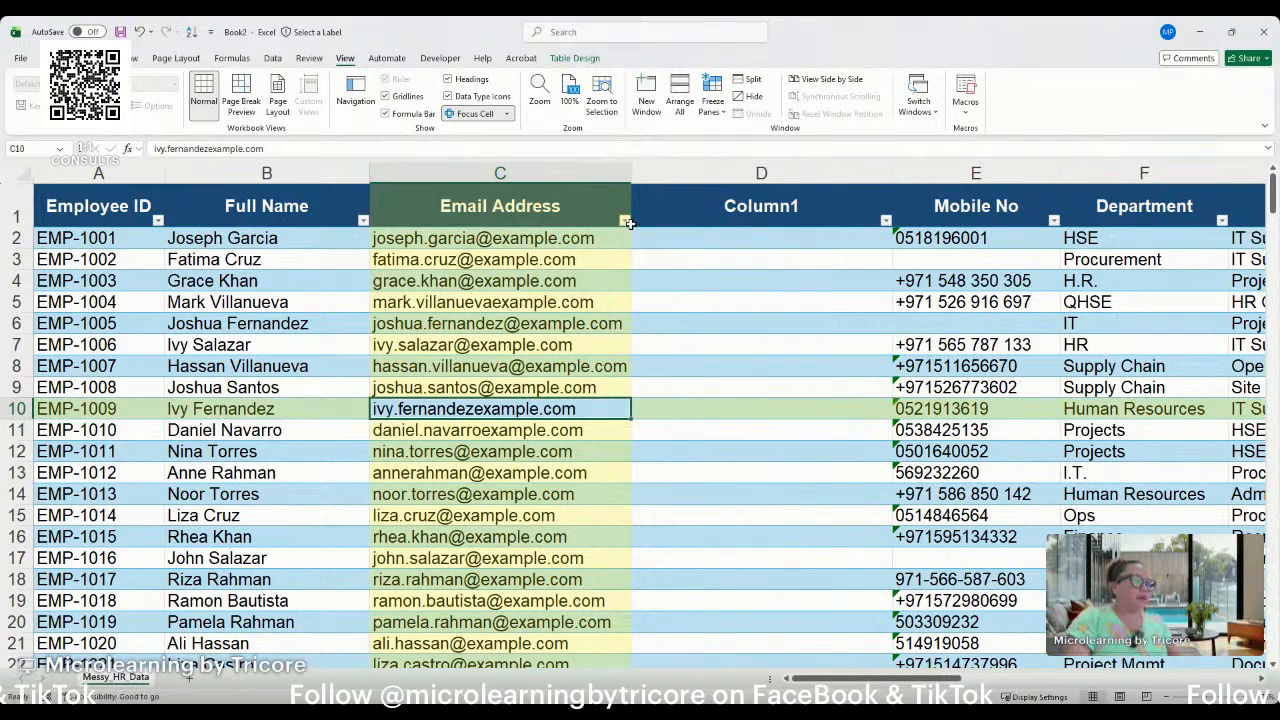
pyautogui.click(589, 205)
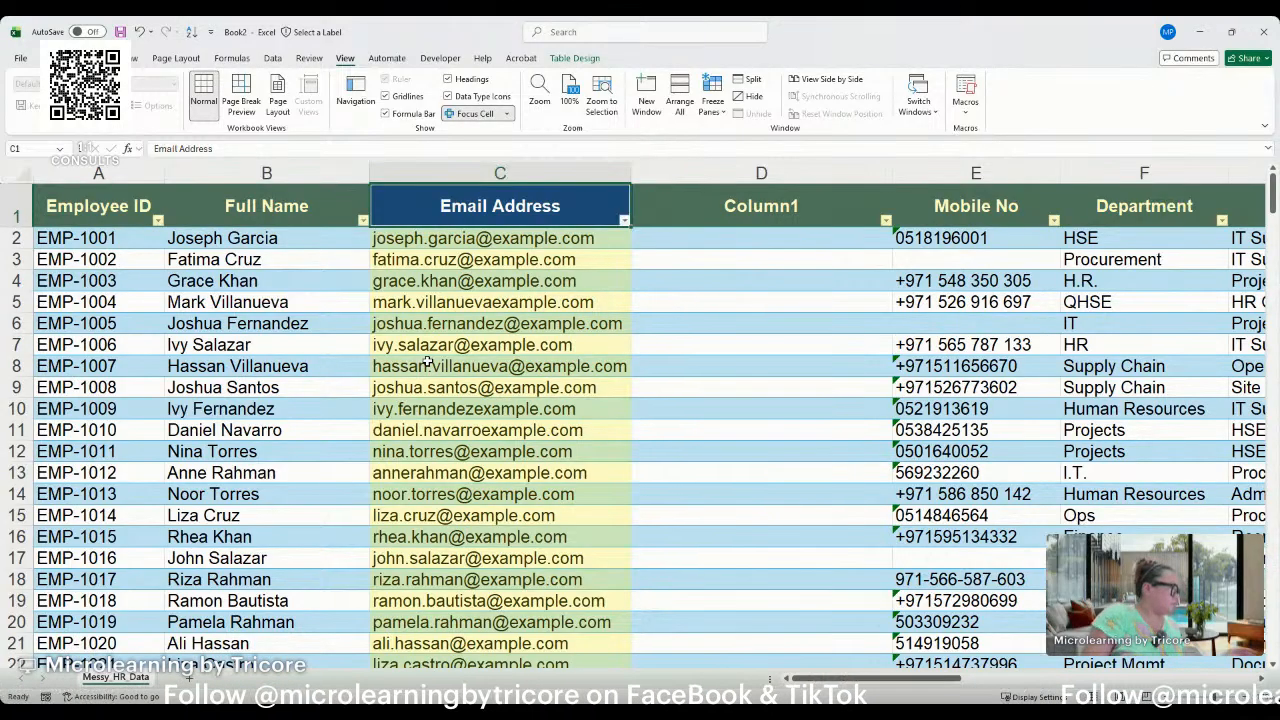
pyautogui.click(503, 404)
pyautogui.click(503, 424)
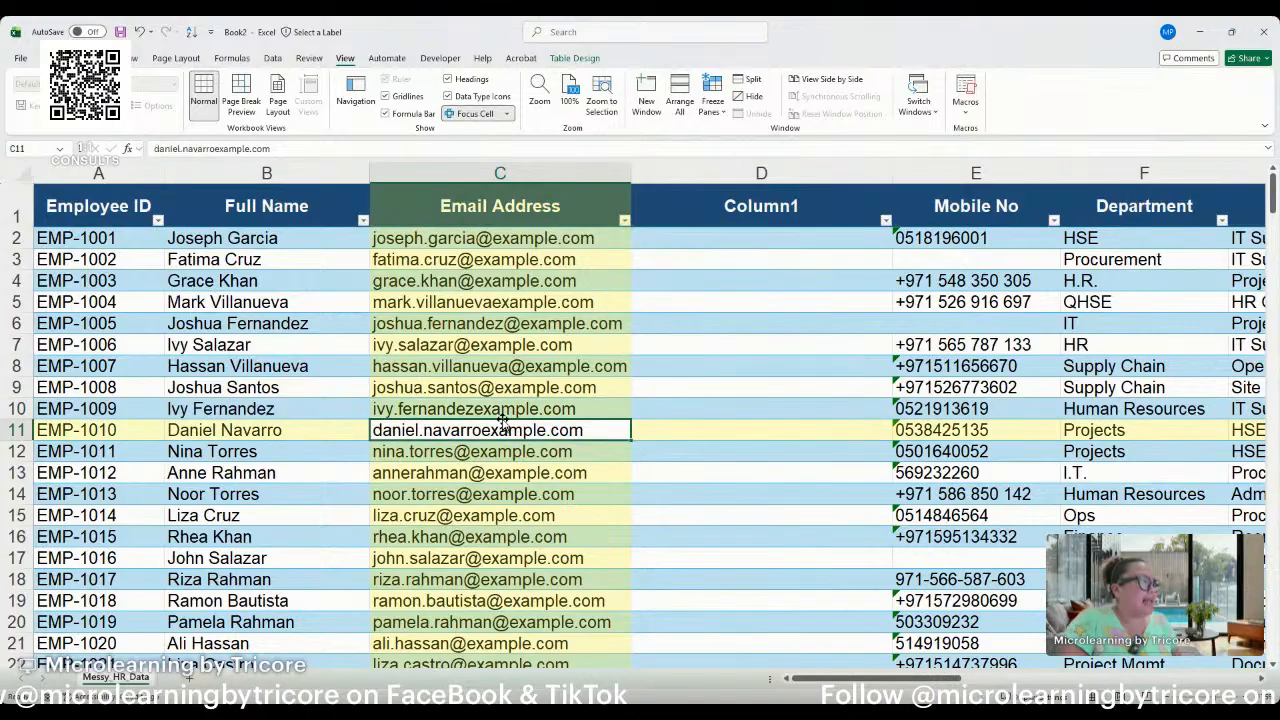
pyautogui.moveTo(503, 409); pyautogui.dragTo(504, 429)
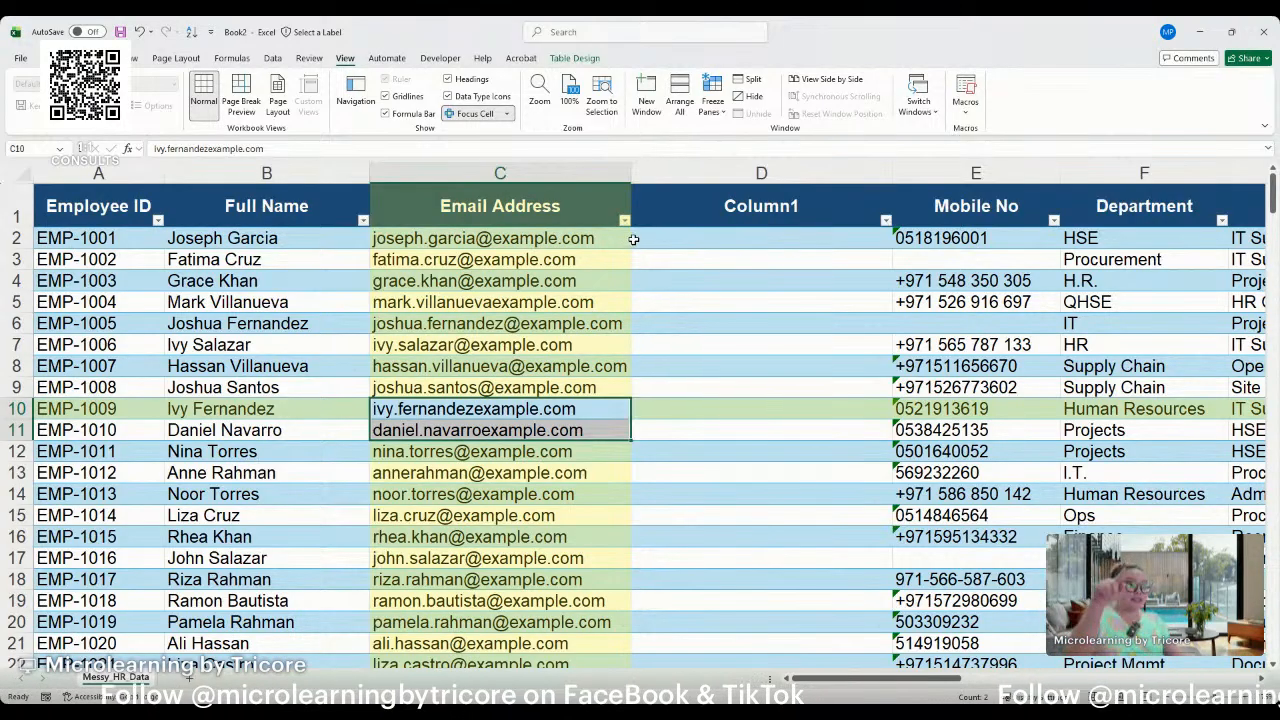
# Begin a formula in the first data cell of Column1 with =ISERROR(SEARCH(" to check the email addresses for a missing character.
pyautogui.click(702, 240)
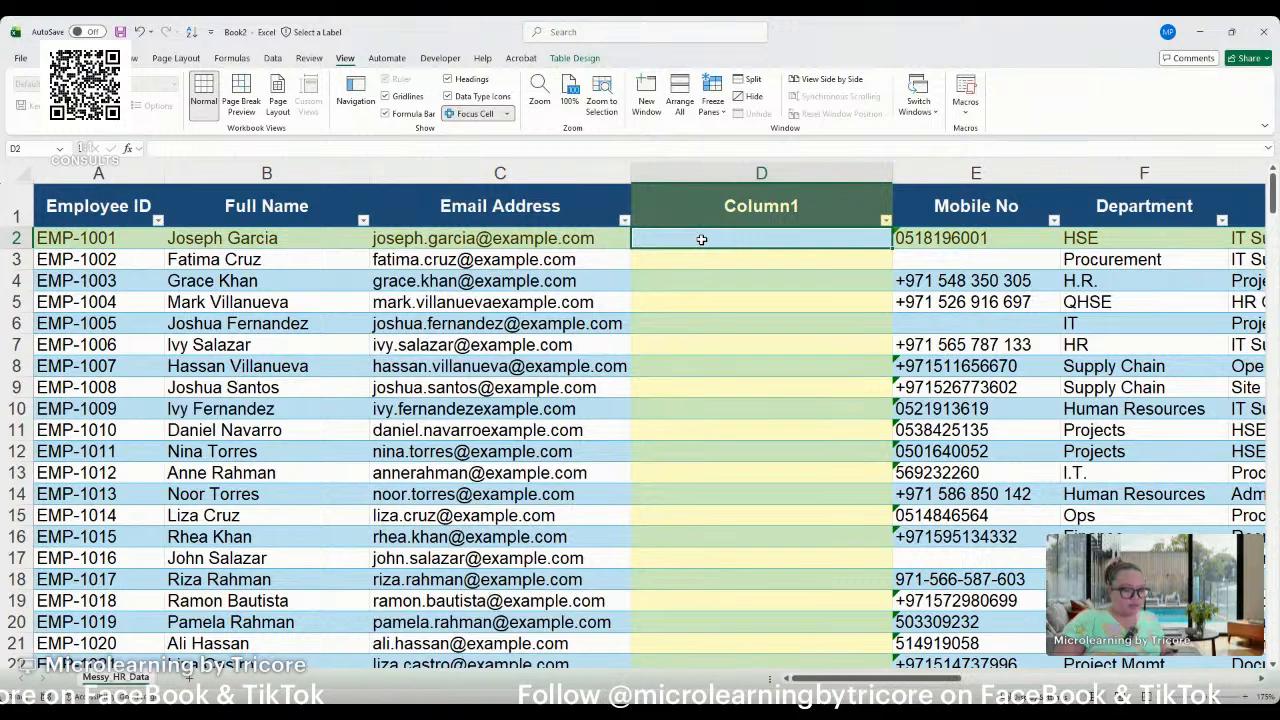
pyautogui.write('=')
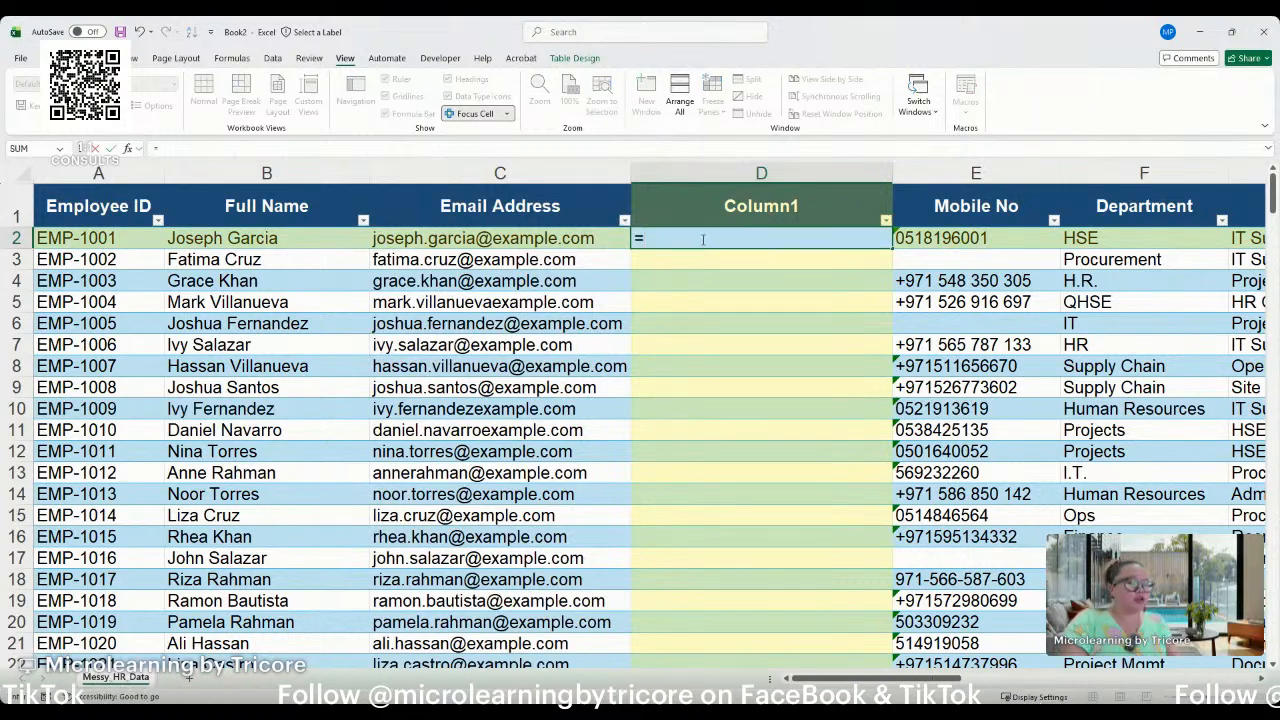
pyautogui.write('iserro')
pyautogui.press('Tab')
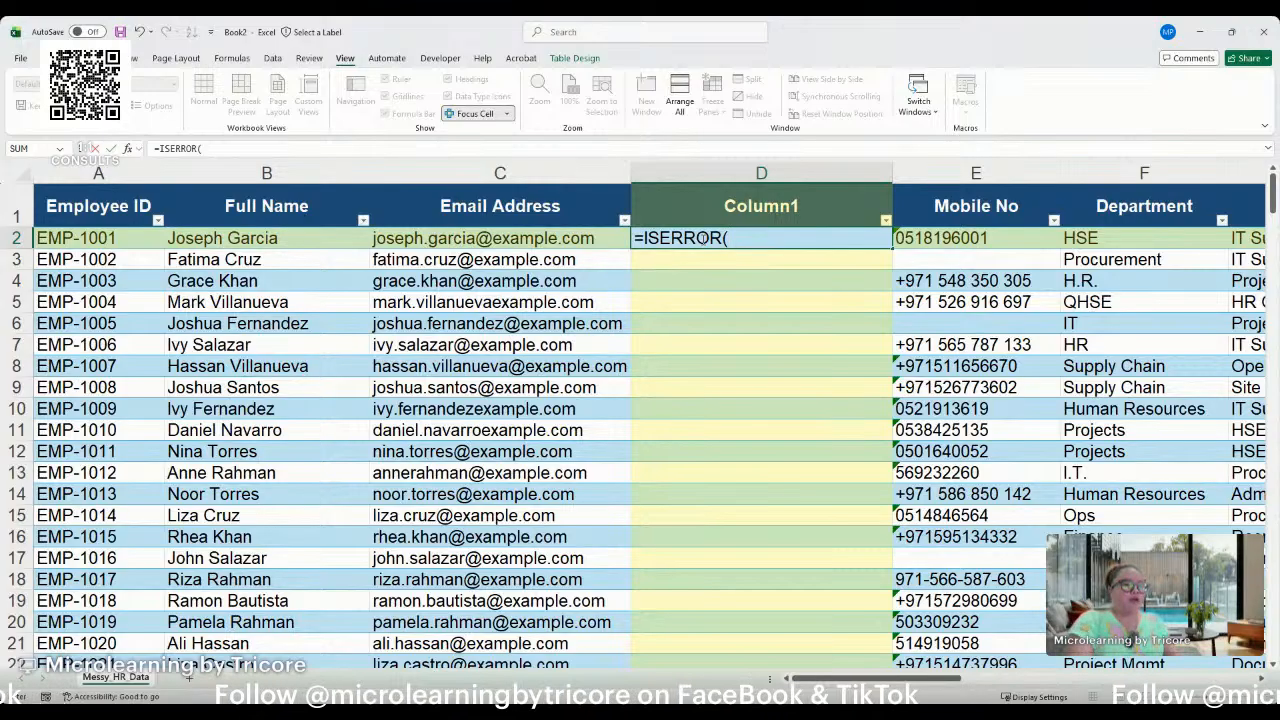
pyautogui.write('search')
pyautogui.press('Tab')
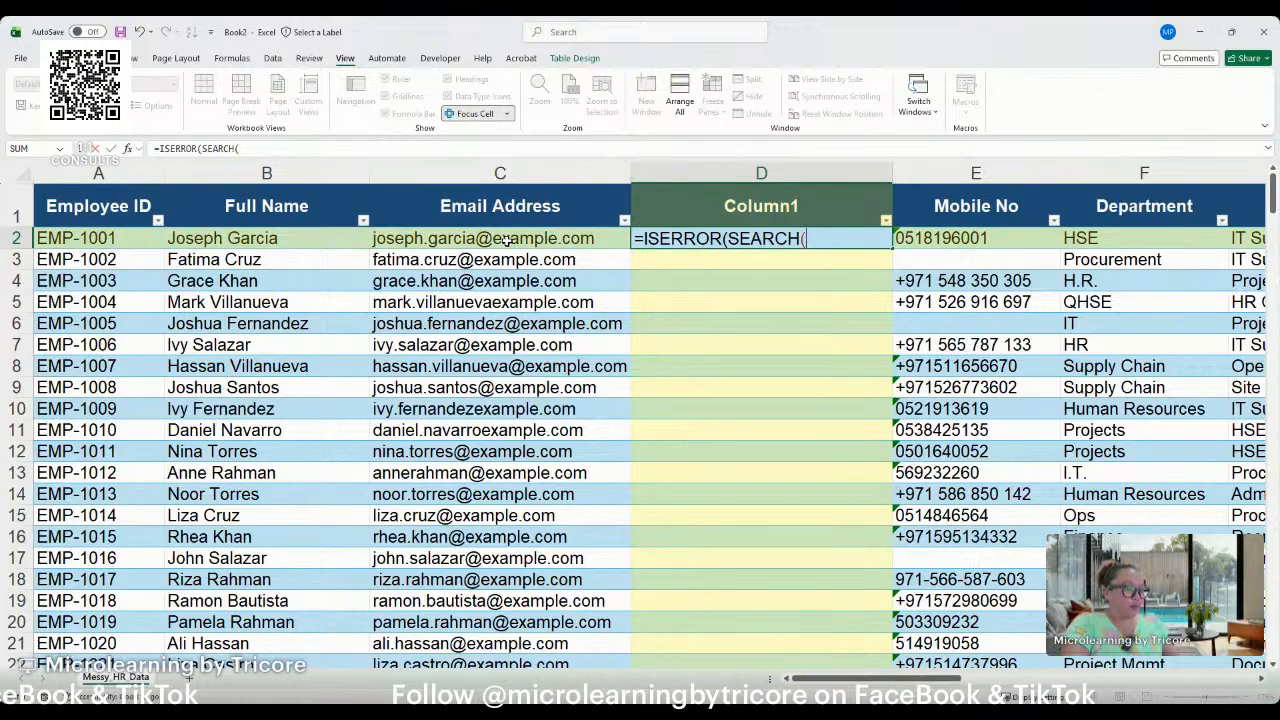
pyautogui.write('"')
pyautogui.click(468, 235)
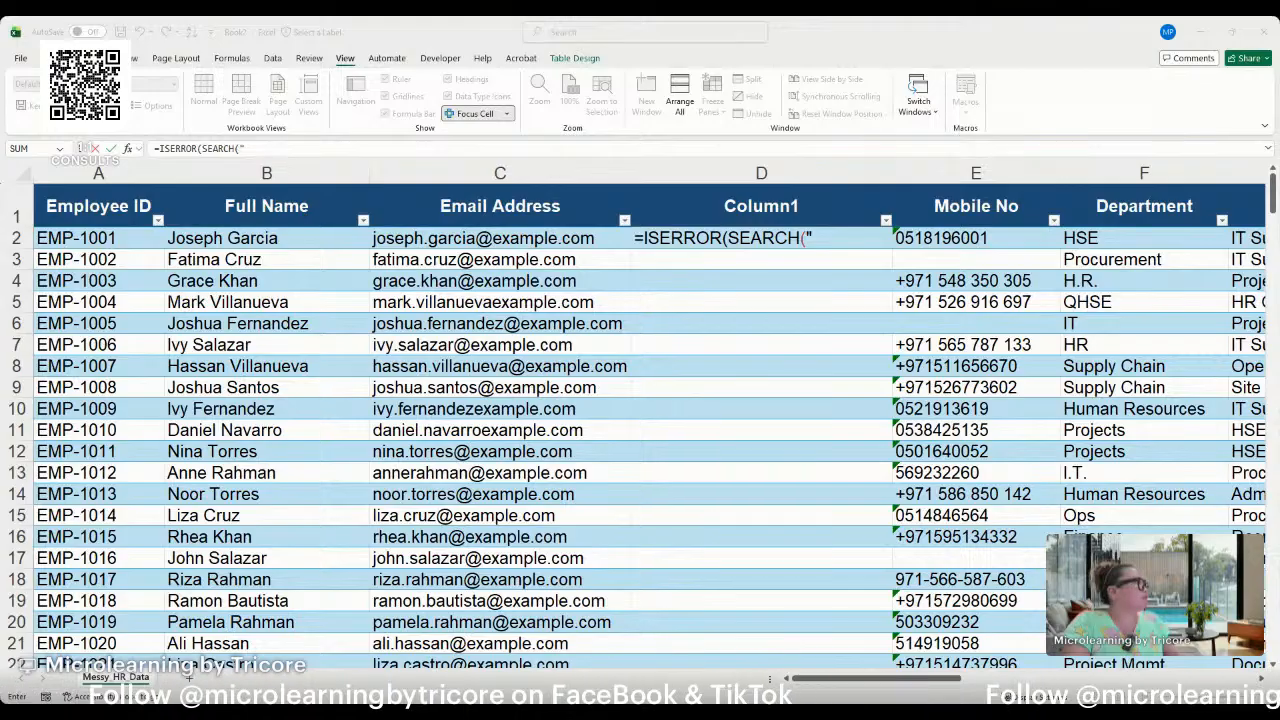
pyautogui.press('Return')
pyautogui.hotkey('alt', 'Tab')
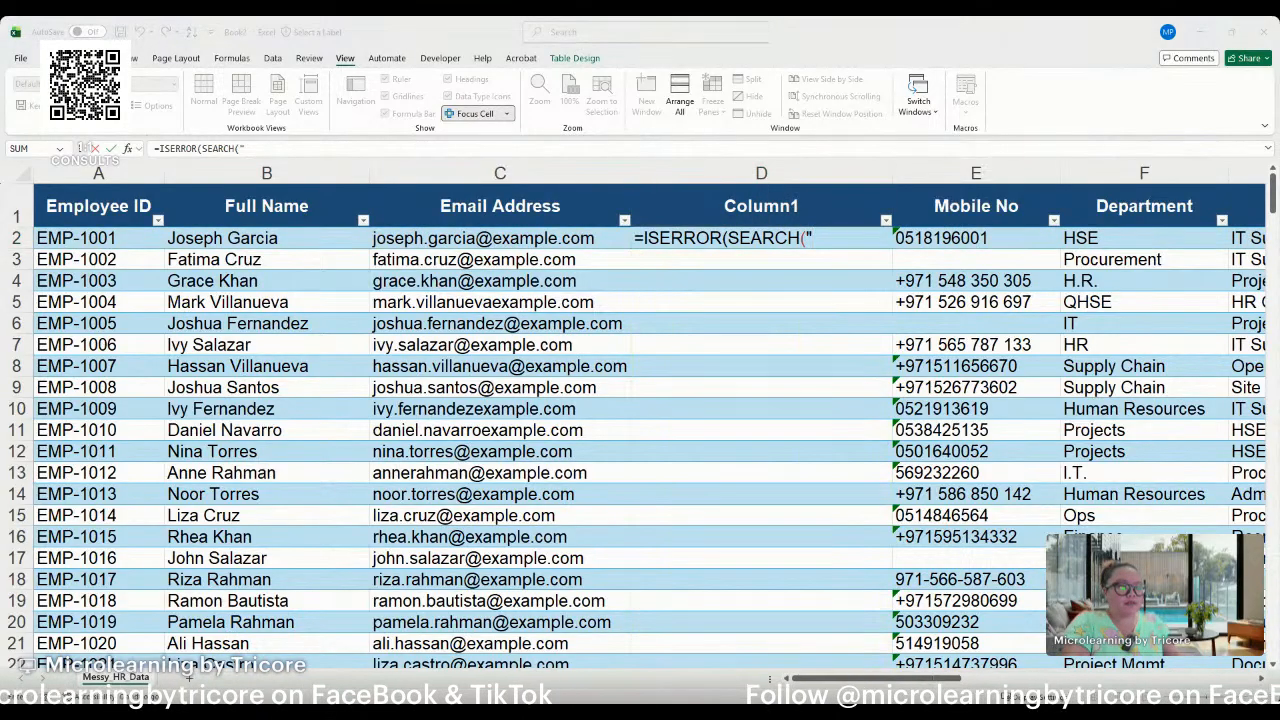